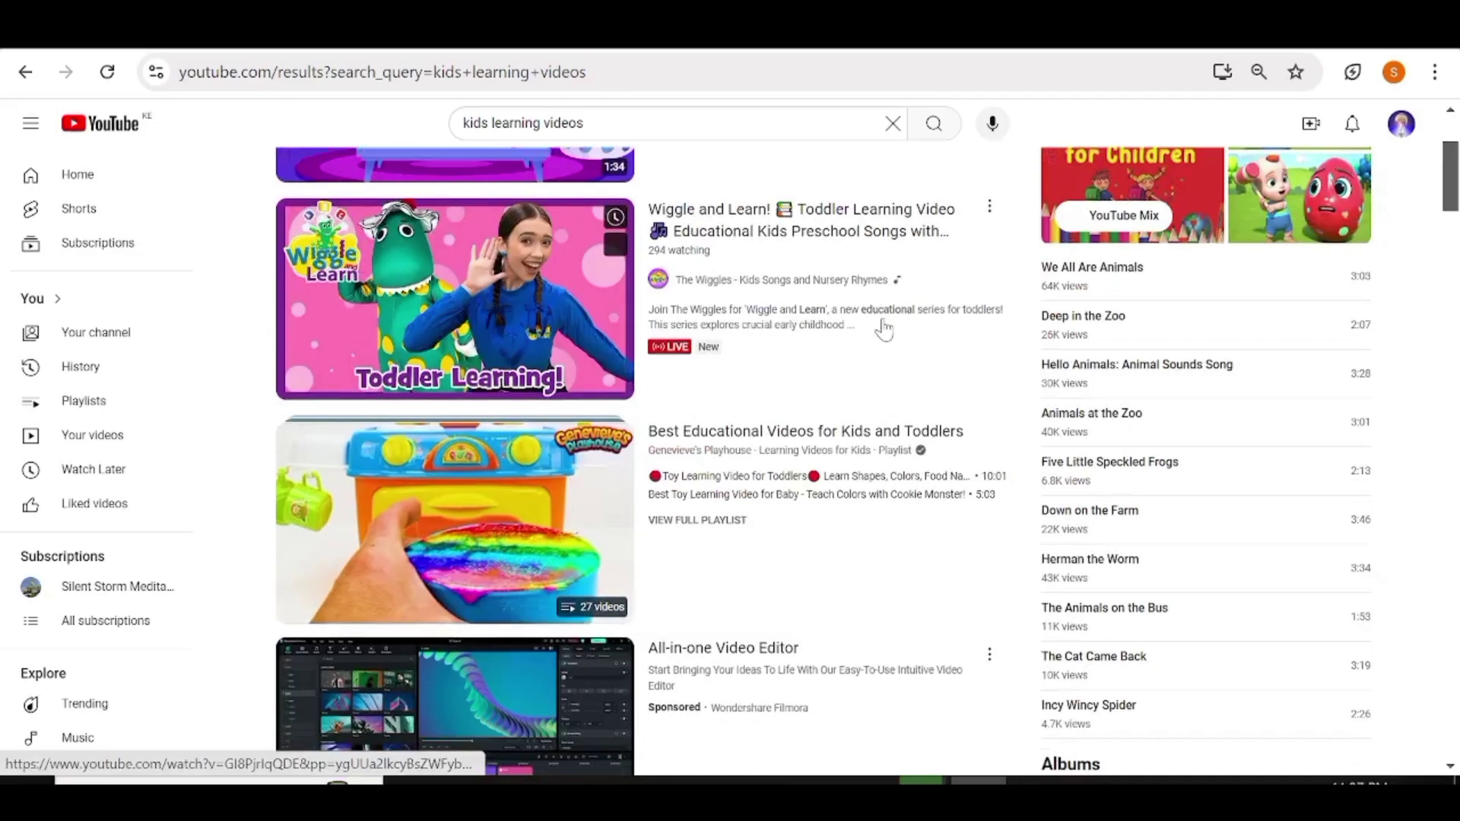
# Step: Browse the kids learning videos search results, examining the channels, view counts and upload ages
pyautogui.scroll(-3, 884, 328)
pyautogui.scroll(-3, 884, 328)
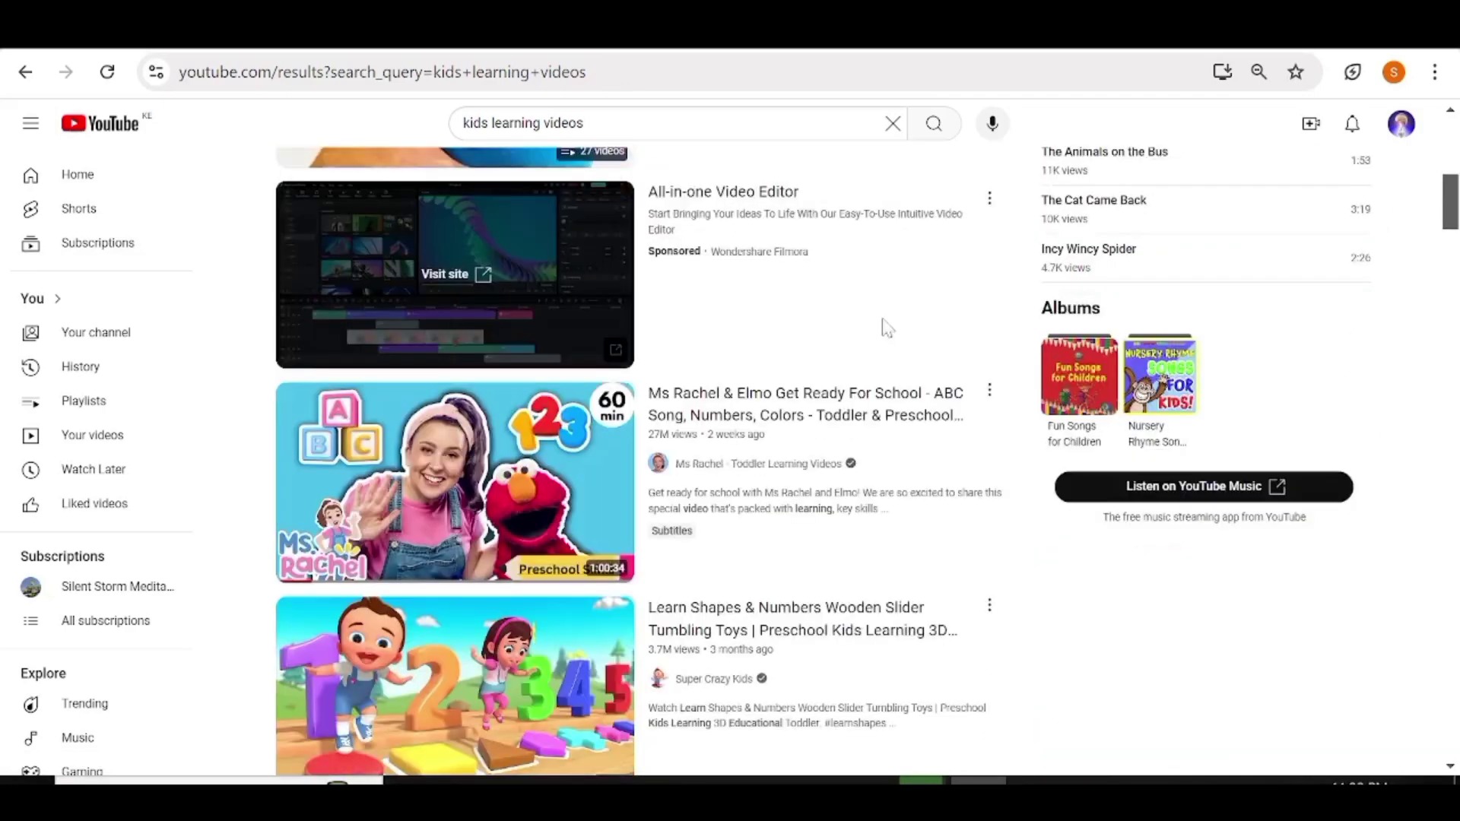
pyautogui.scroll(-2, 884, 329)
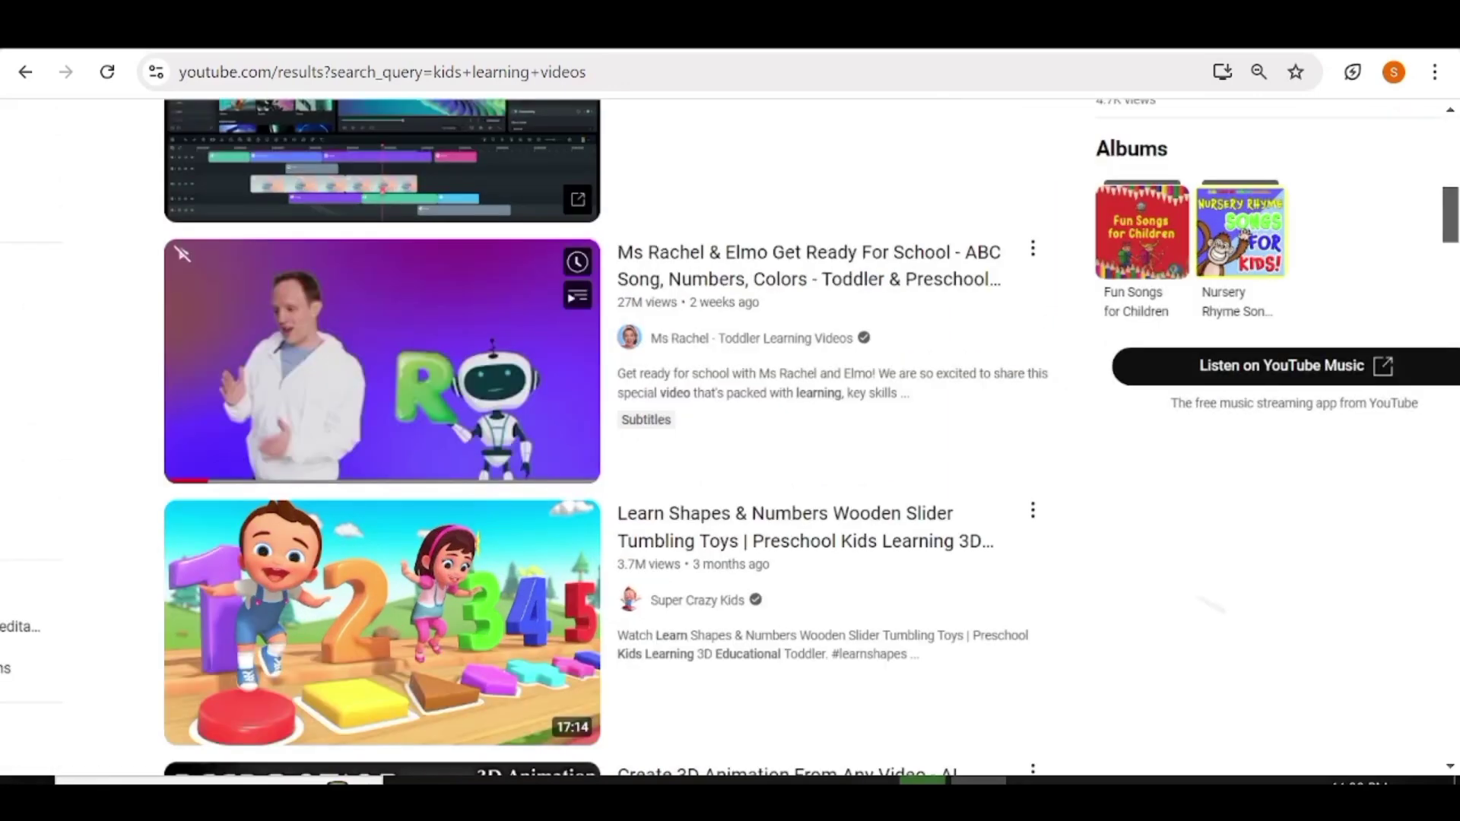
pyautogui.scroll(5, 862, 412)
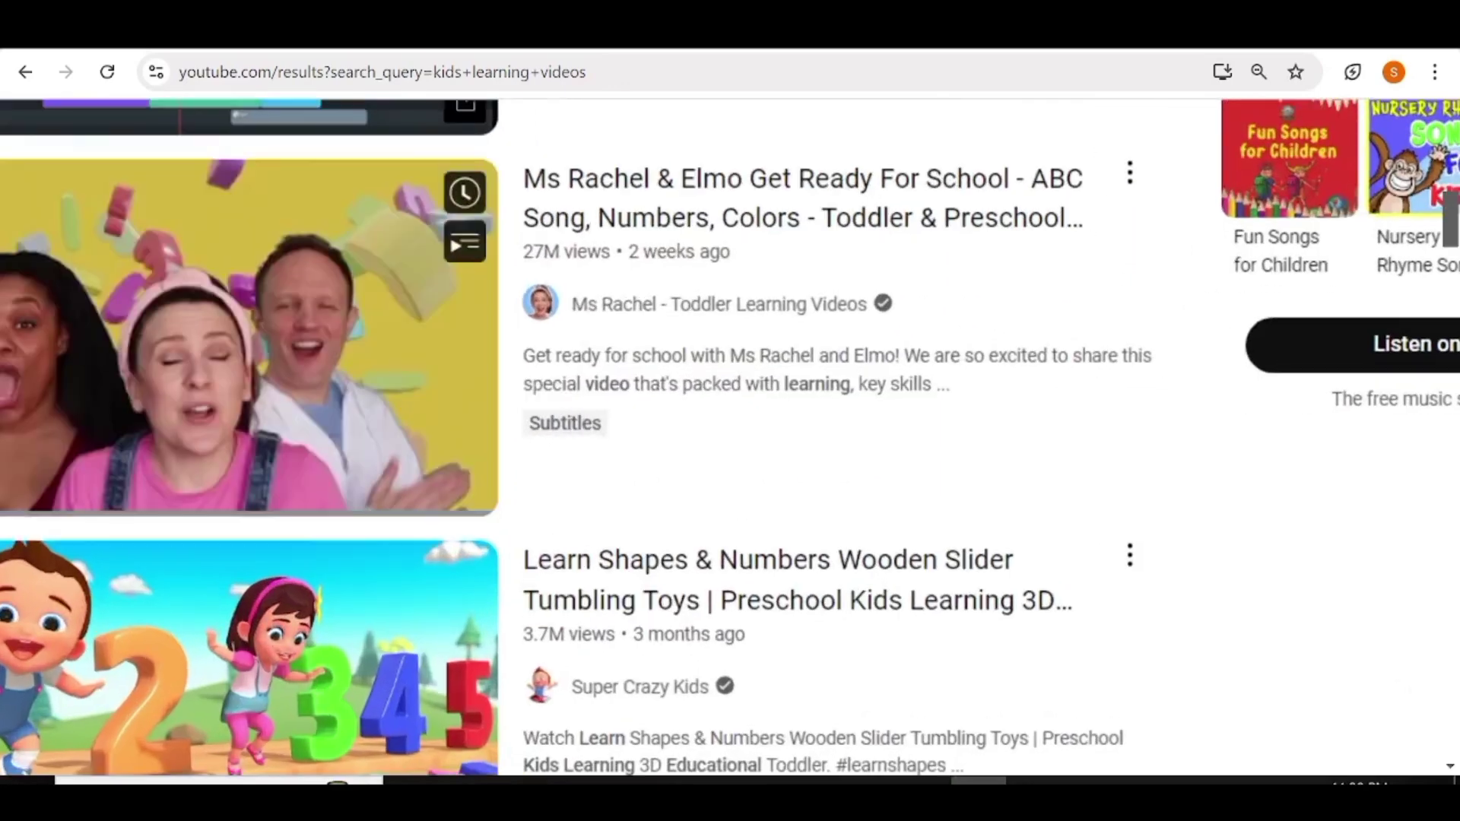
pyautogui.scroll(-5, 952, 368)
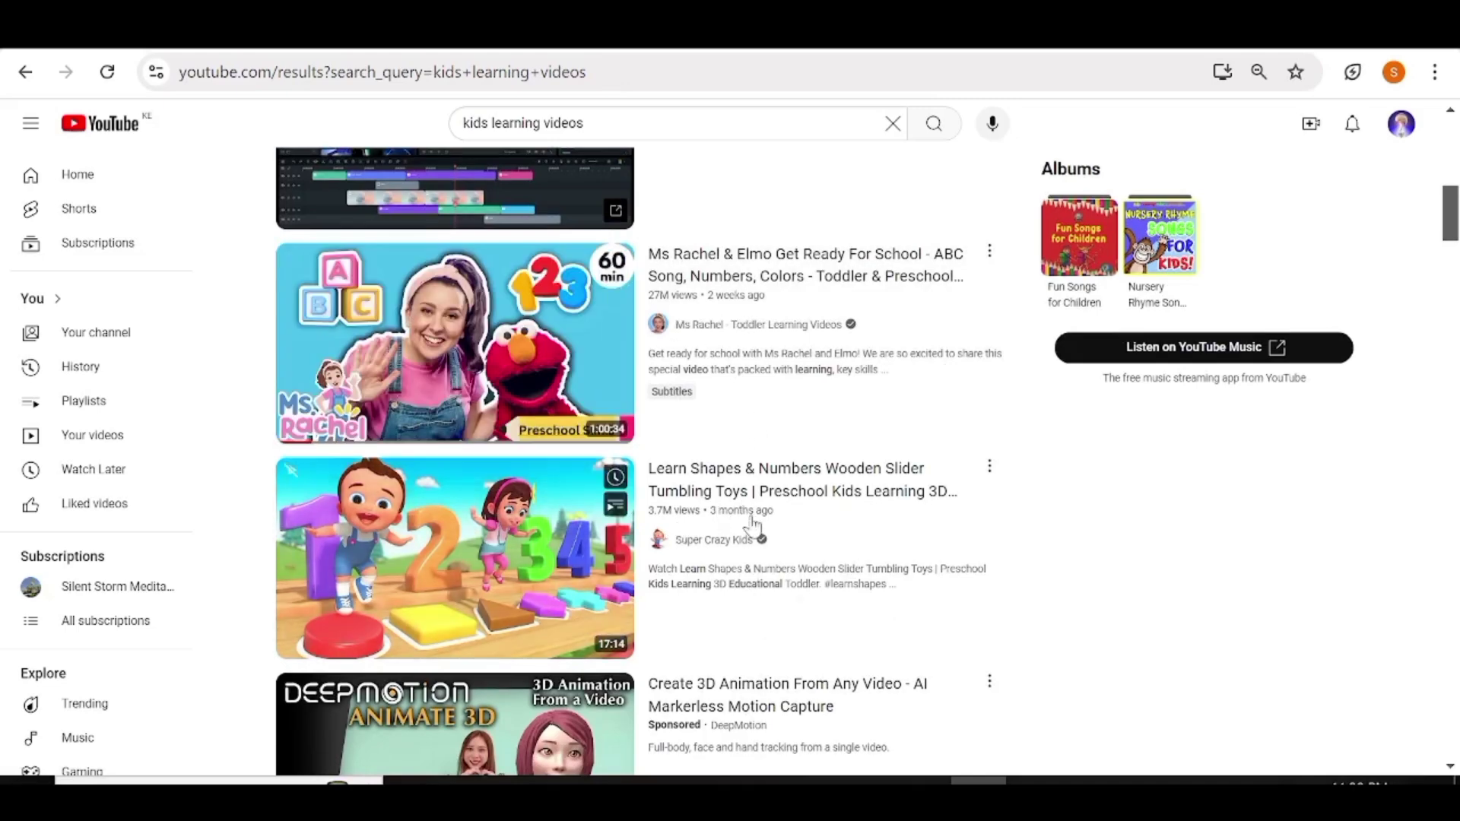
pyautogui.moveTo(753, 528)
pyautogui.scroll(-5, 708, 529)
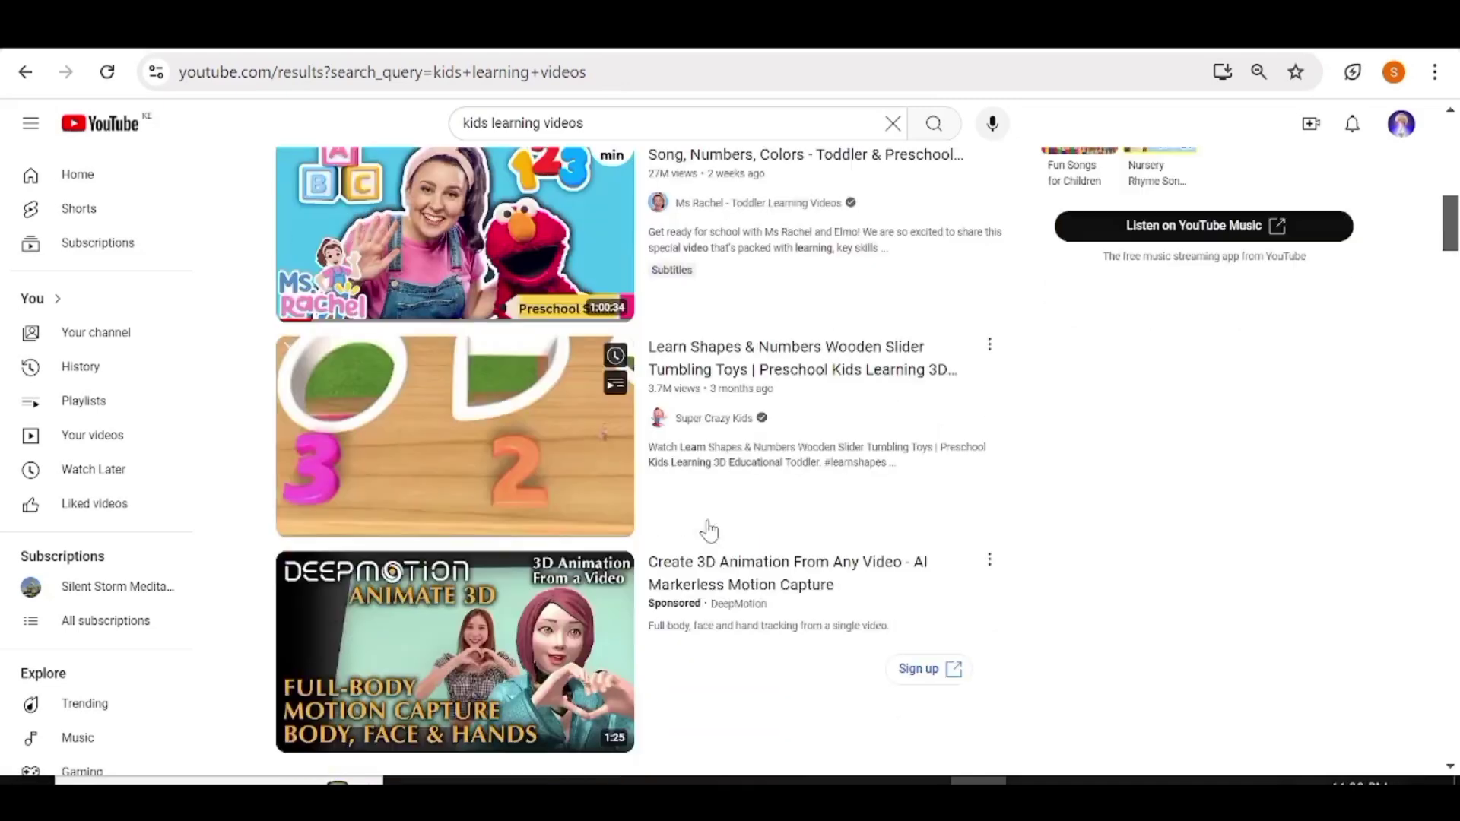
pyautogui.scroll(-10, 709, 528)
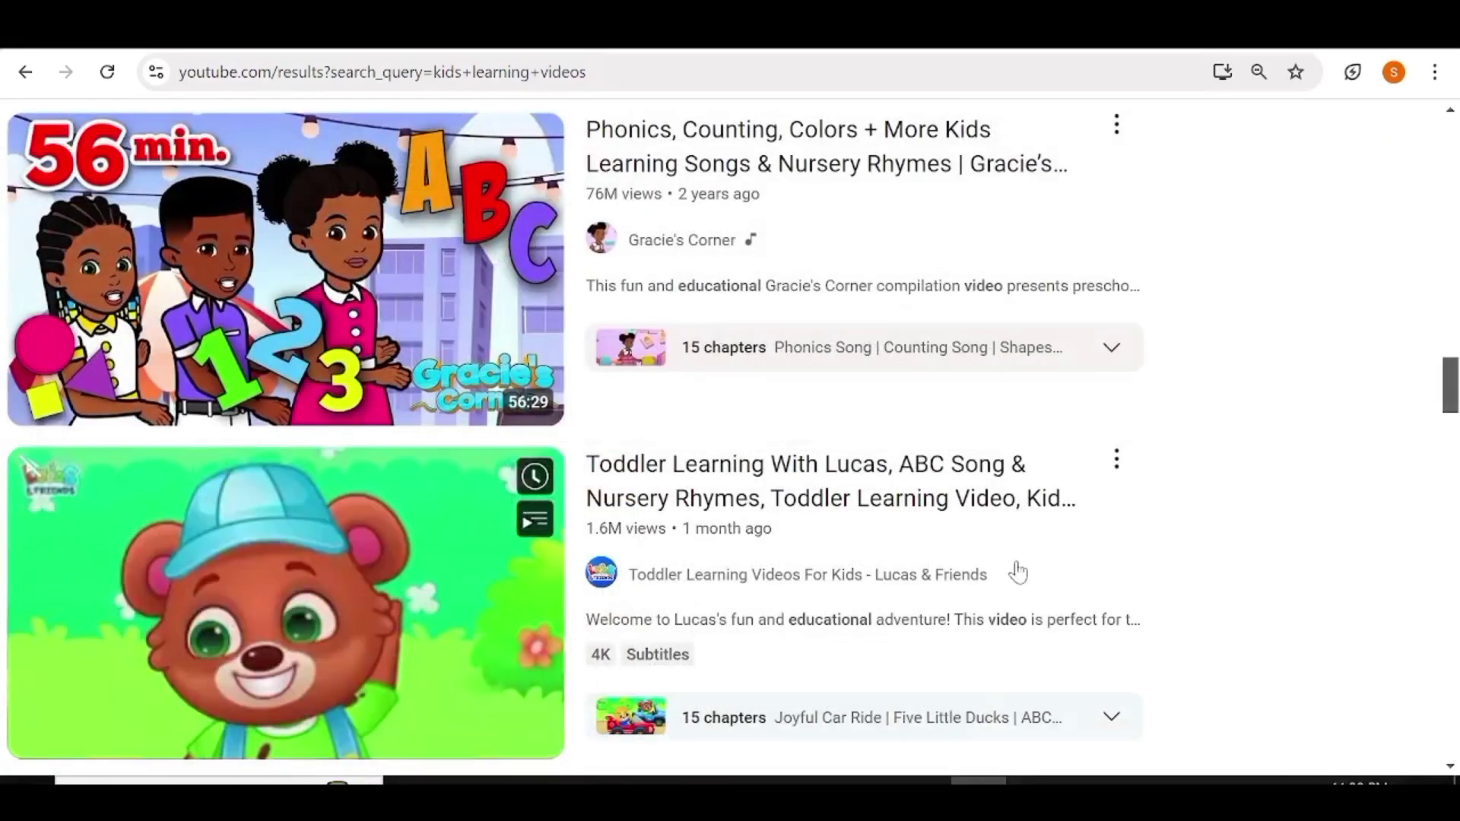
# Step: Look through the Ms Rachel - Toddler Learning Videos channel's recent videos, popular videos and playlists
pyautogui.hotkey('alt', 'Left')
pyautogui.scroll(-2, 988, 395)
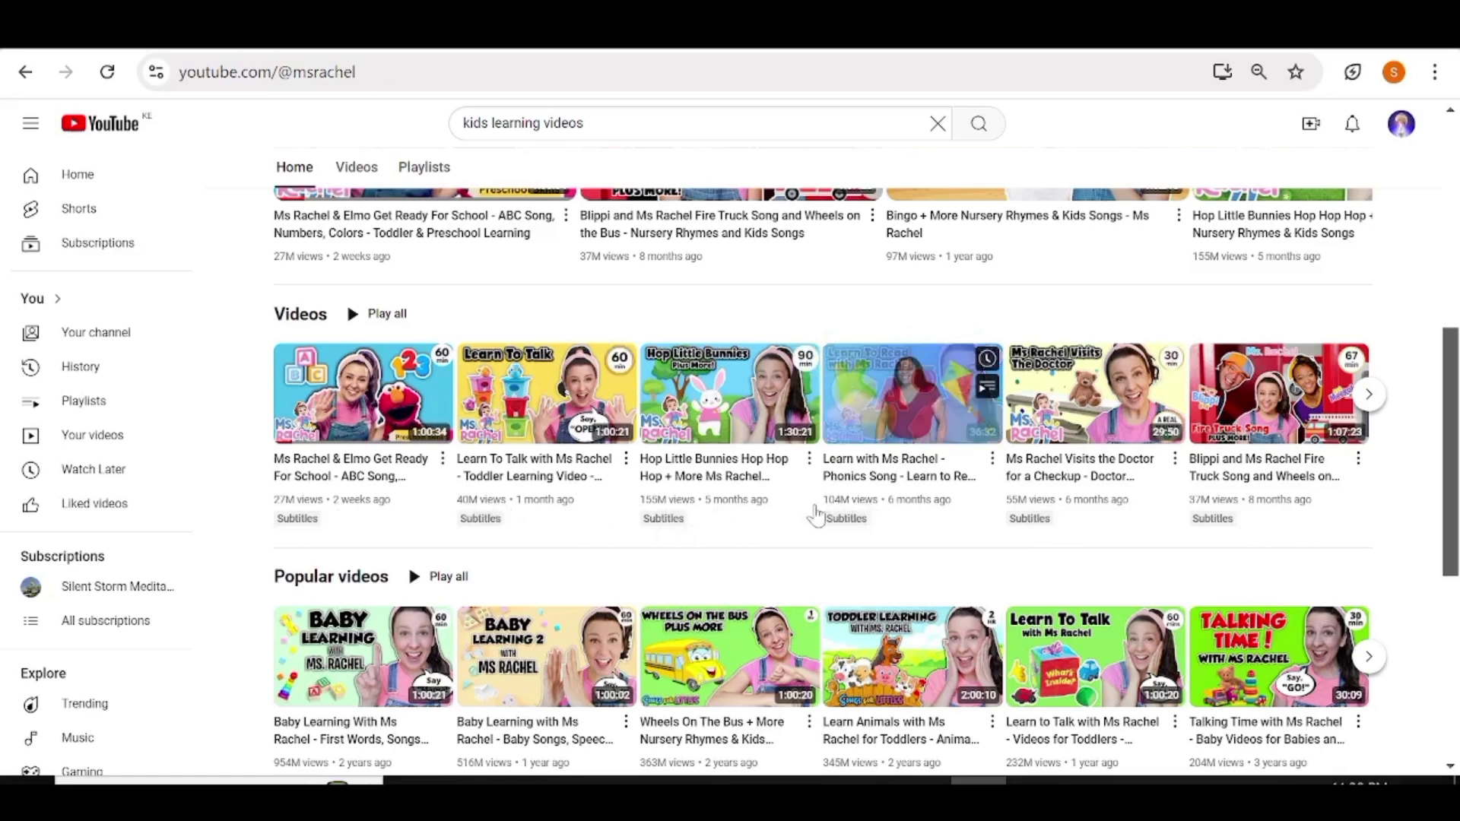
pyautogui.scroll(-2, 1048, 557)
pyautogui.scroll(-1, 1049, 559)
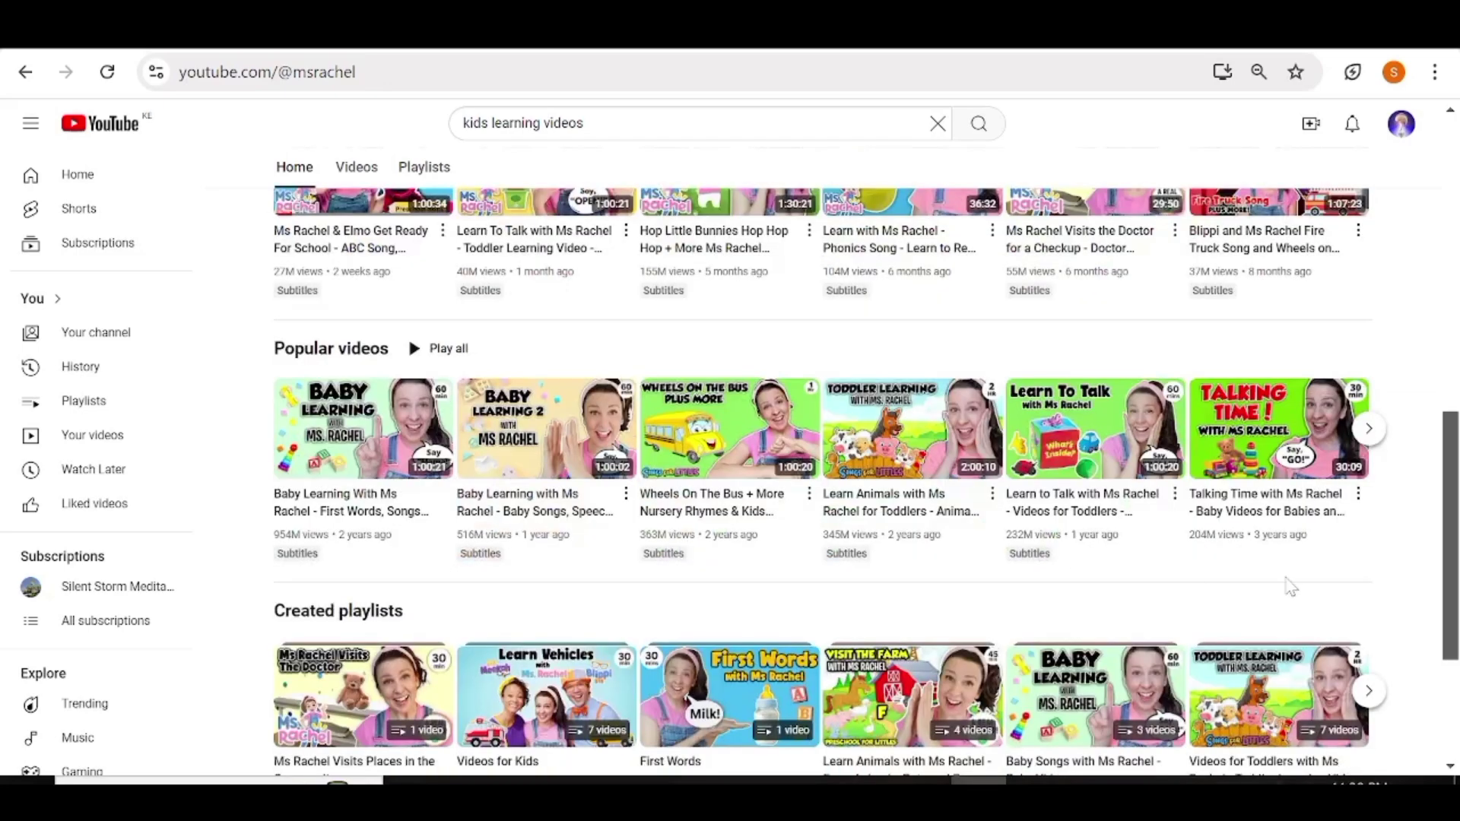
pyautogui.scroll(-1, 1290, 586)
pyautogui.scroll(8, 1290, 587)
# Step: Copy the channel name "Ms Rachel - Toddler Learning Videos" from the channel header
pyautogui.moveTo(426, 323); pyautogui.dragTo(950, 331)
pyautogui.rightClick(875, 330)
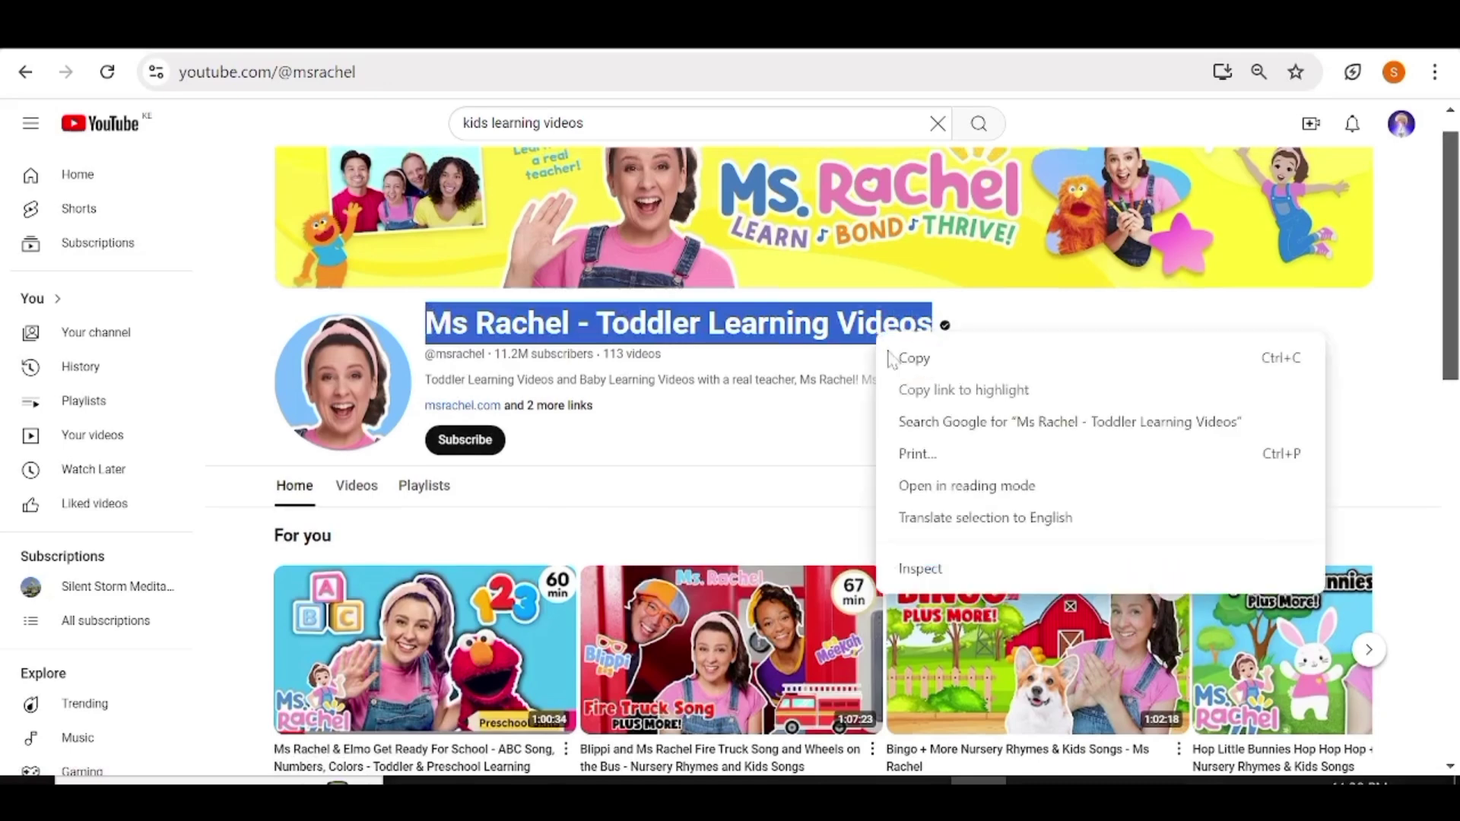
pyautogui.click(912, 361)
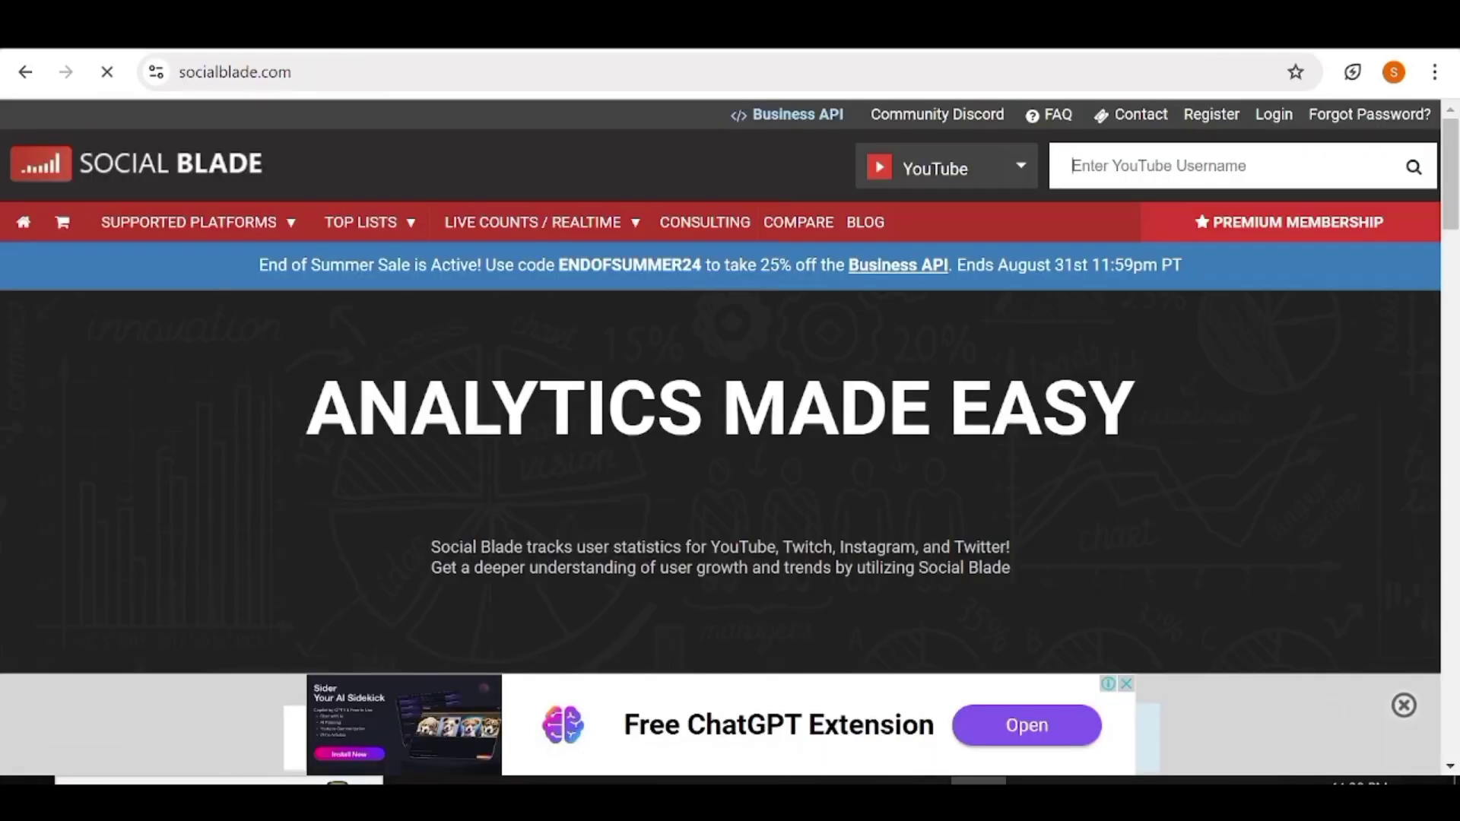
# Step: Switch to Social Blade, look up the YouTube channel "Ms Rachel - Toddler Learning Videos" and examine its rankings, views and estimated earnings
pyautogui.rightClick(1157, 173)
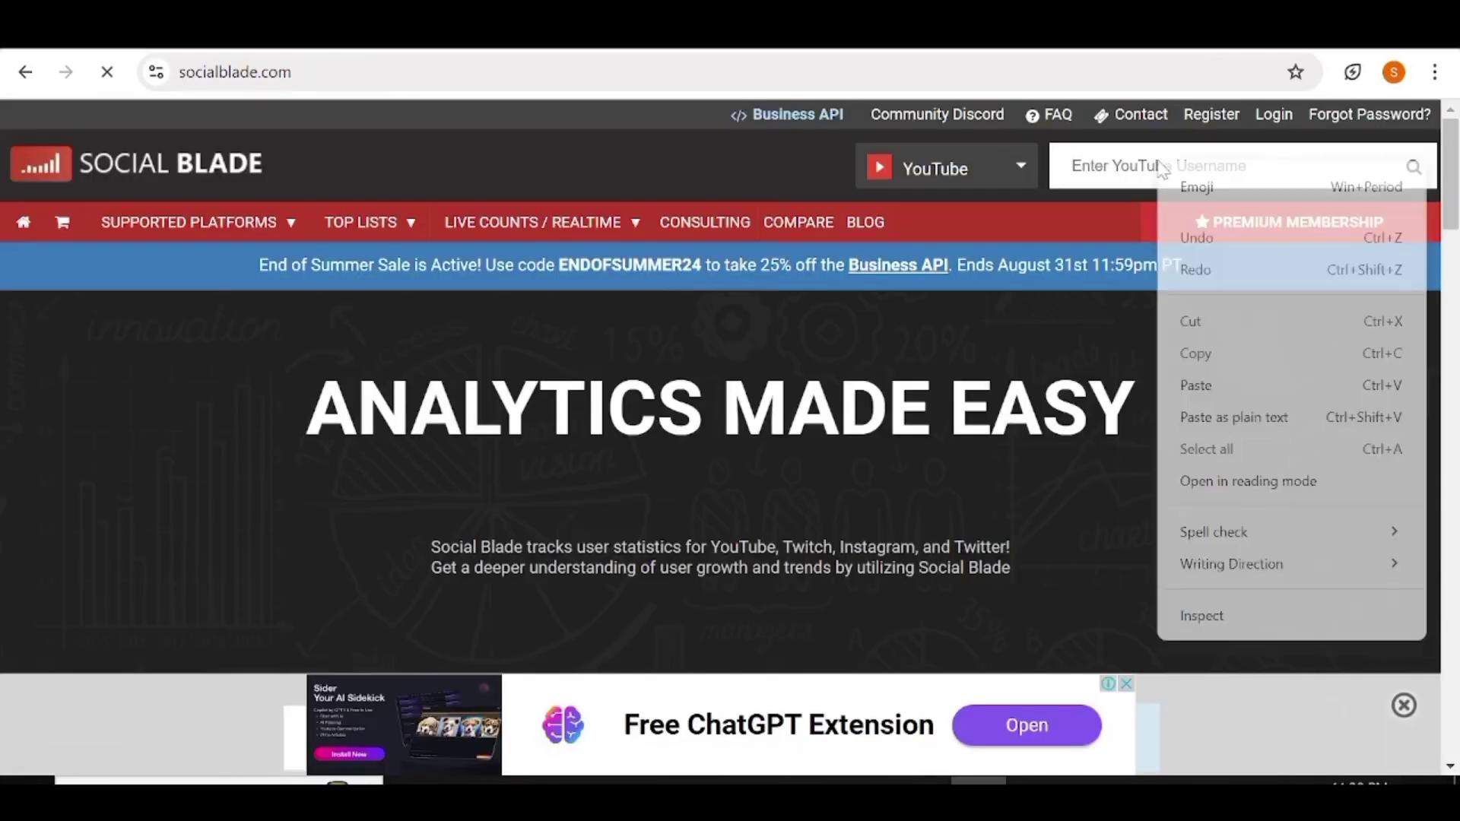
pyautogui.click(1206, 381)
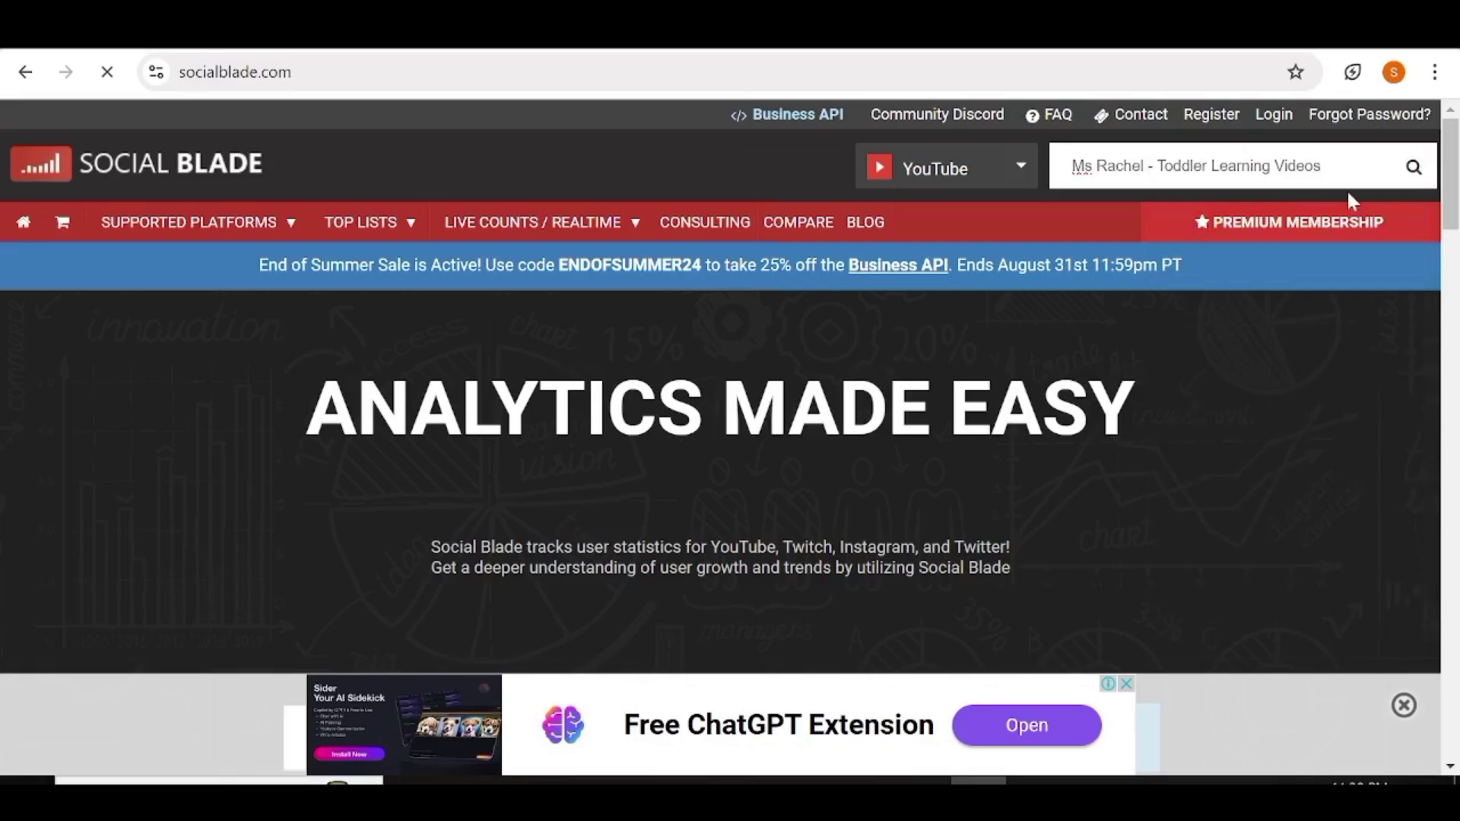
pyautogui.click(1413, 166)
pyautogui.scroll(-4, 1386, 278)
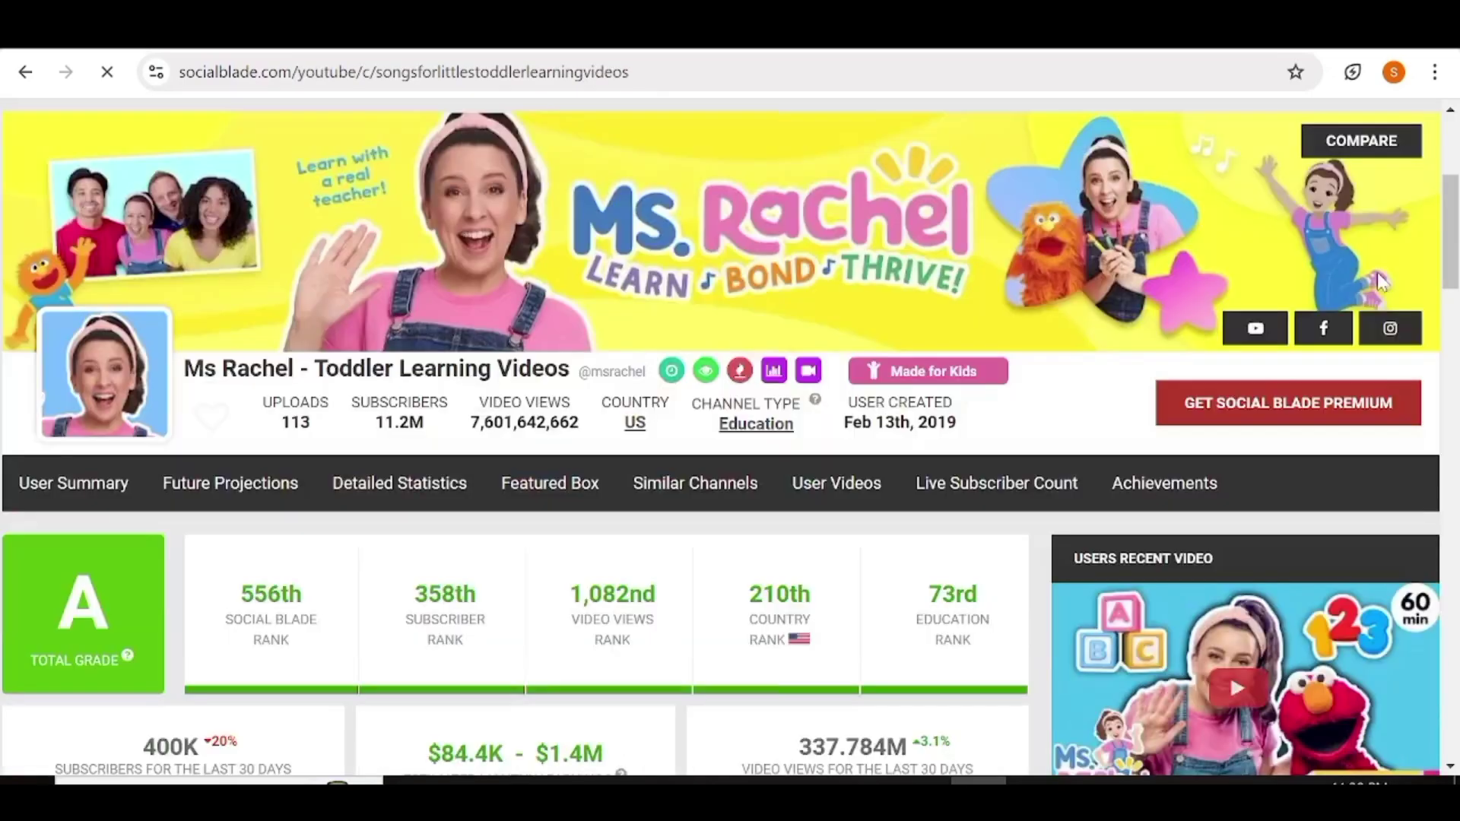
pyautogui.scroll(-3, 1366, 293)
pyautogui.scroll(-2, 1366, 293)
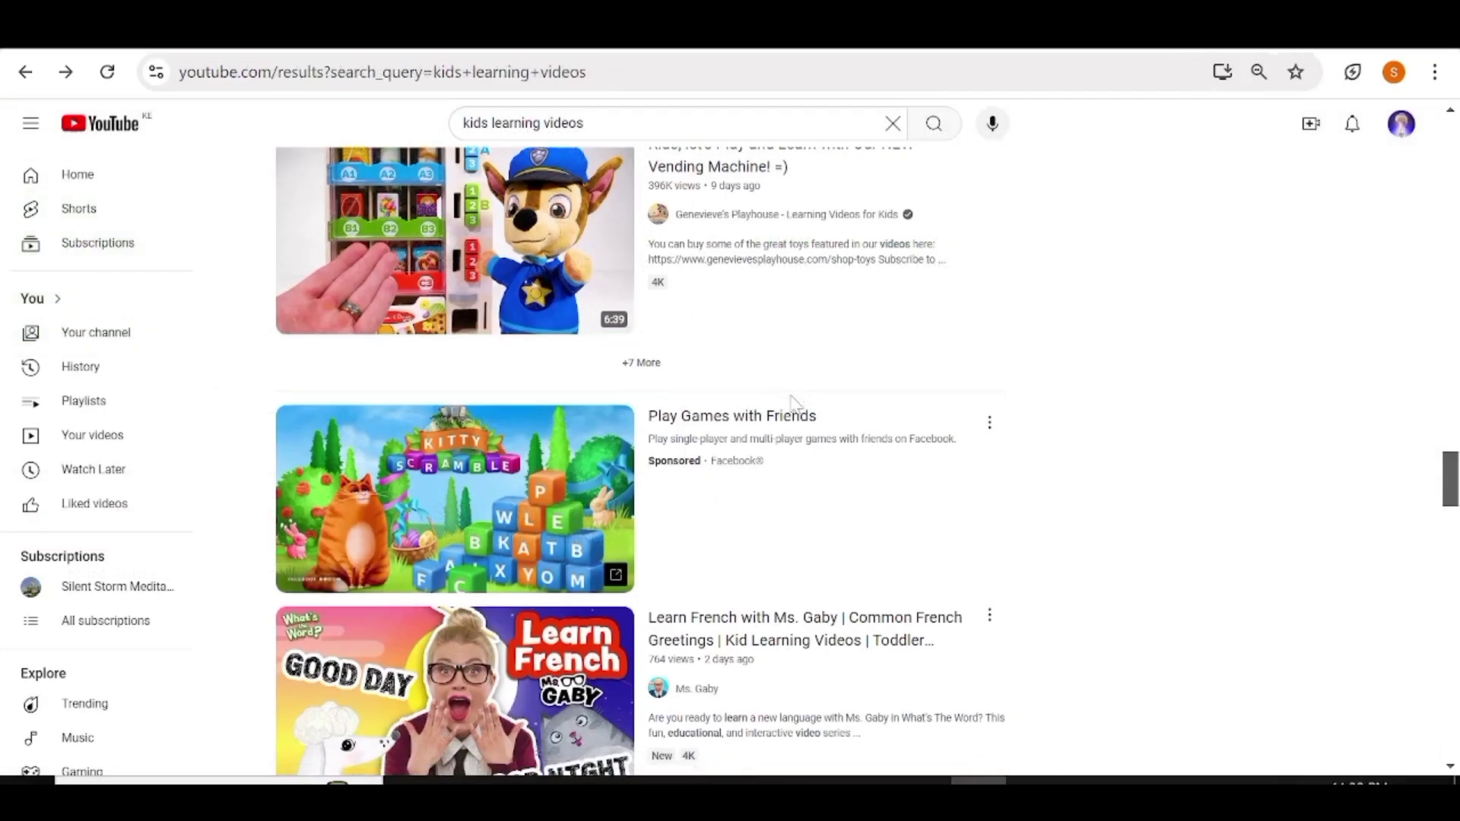
# Step: Return to the YouTube results and look over the Ms. Gaby and happytoddlerlearning channels and their videos
pyautogui.scroll(-2, 792, 406)
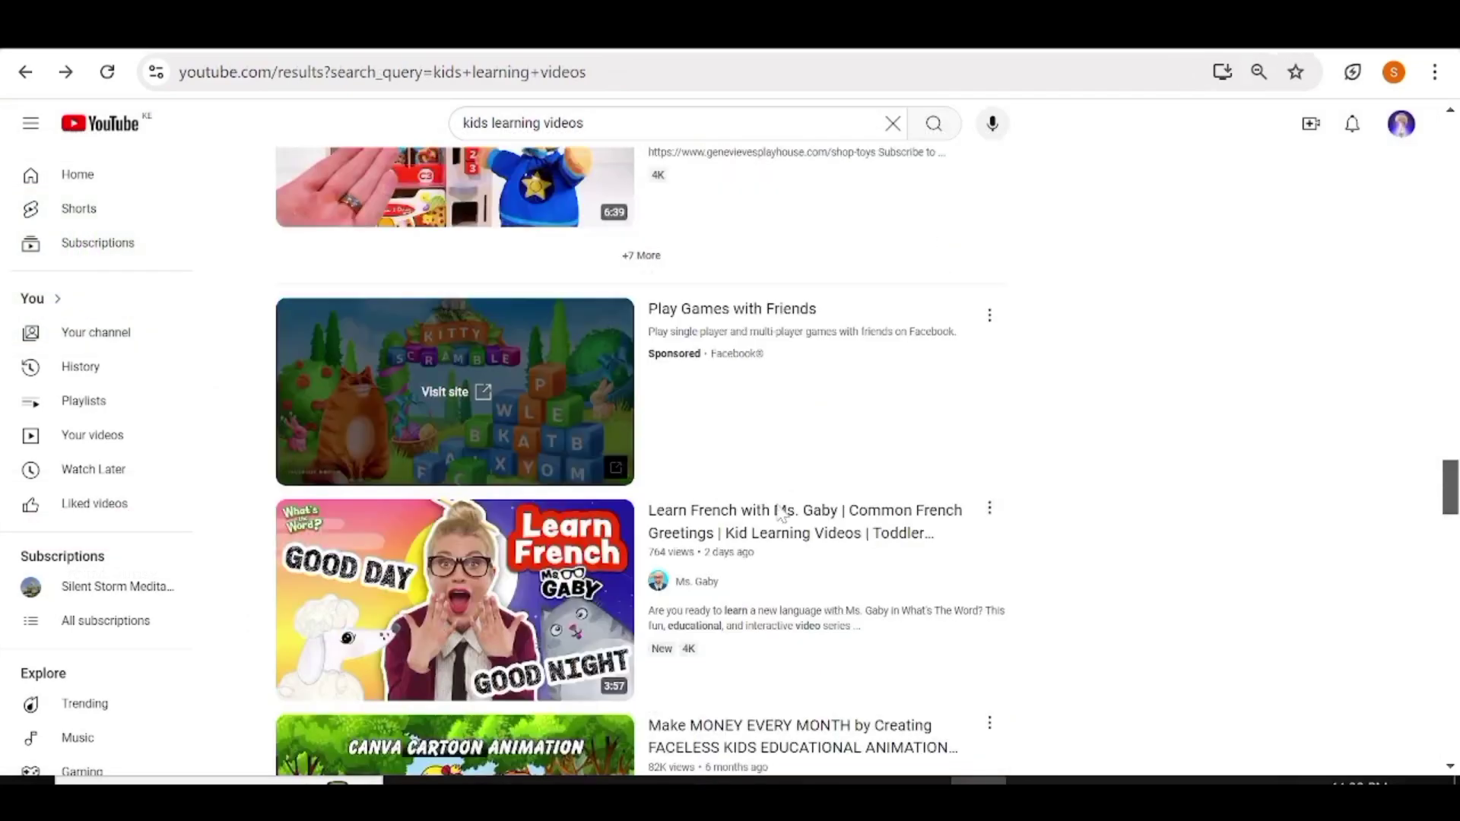
pyautogui.click(697, 585)
pyautogui.hotkey('alt', 'Left')
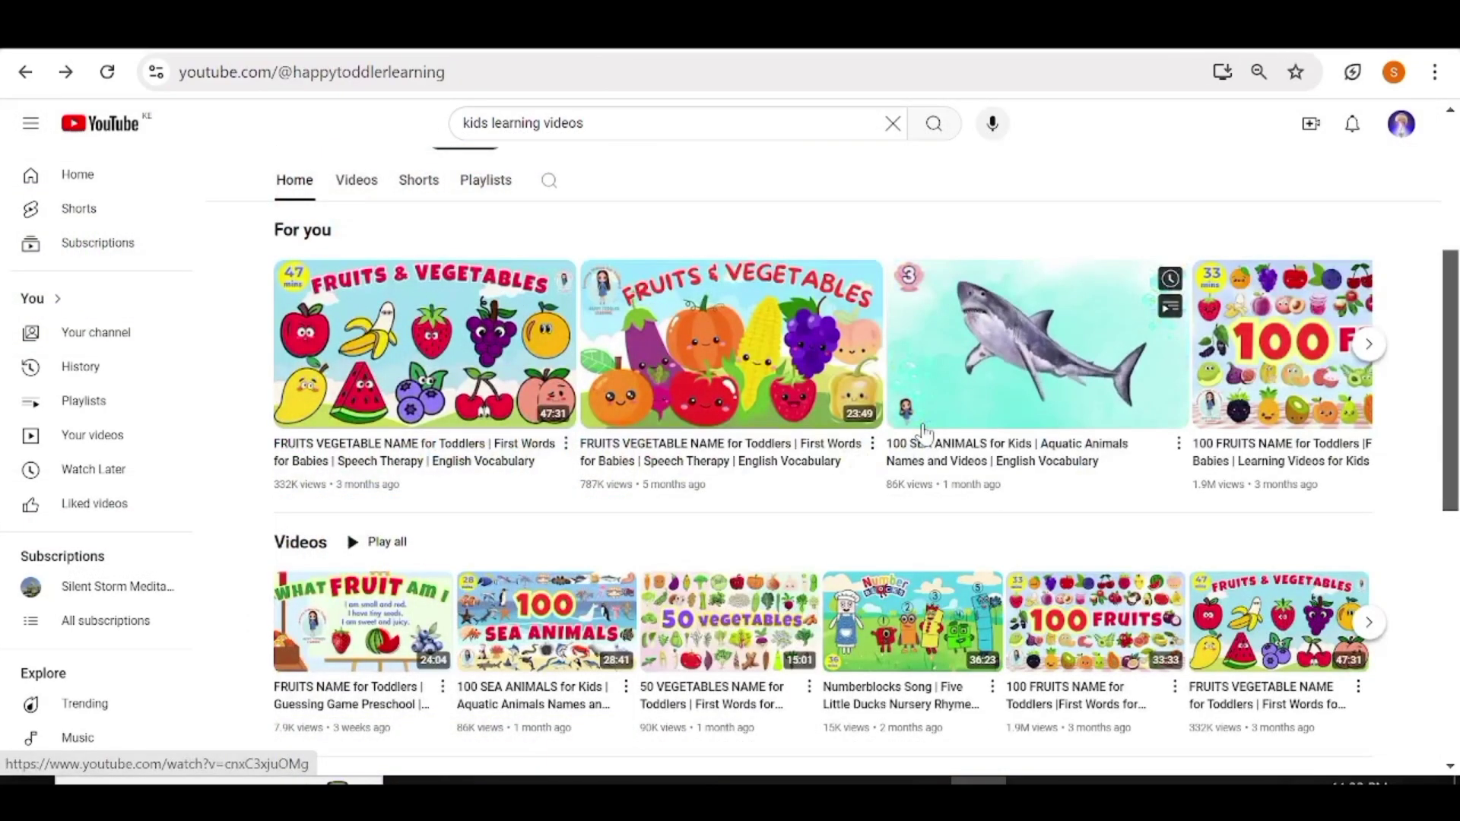
pyautogui.scroll(-2, 924, 431)
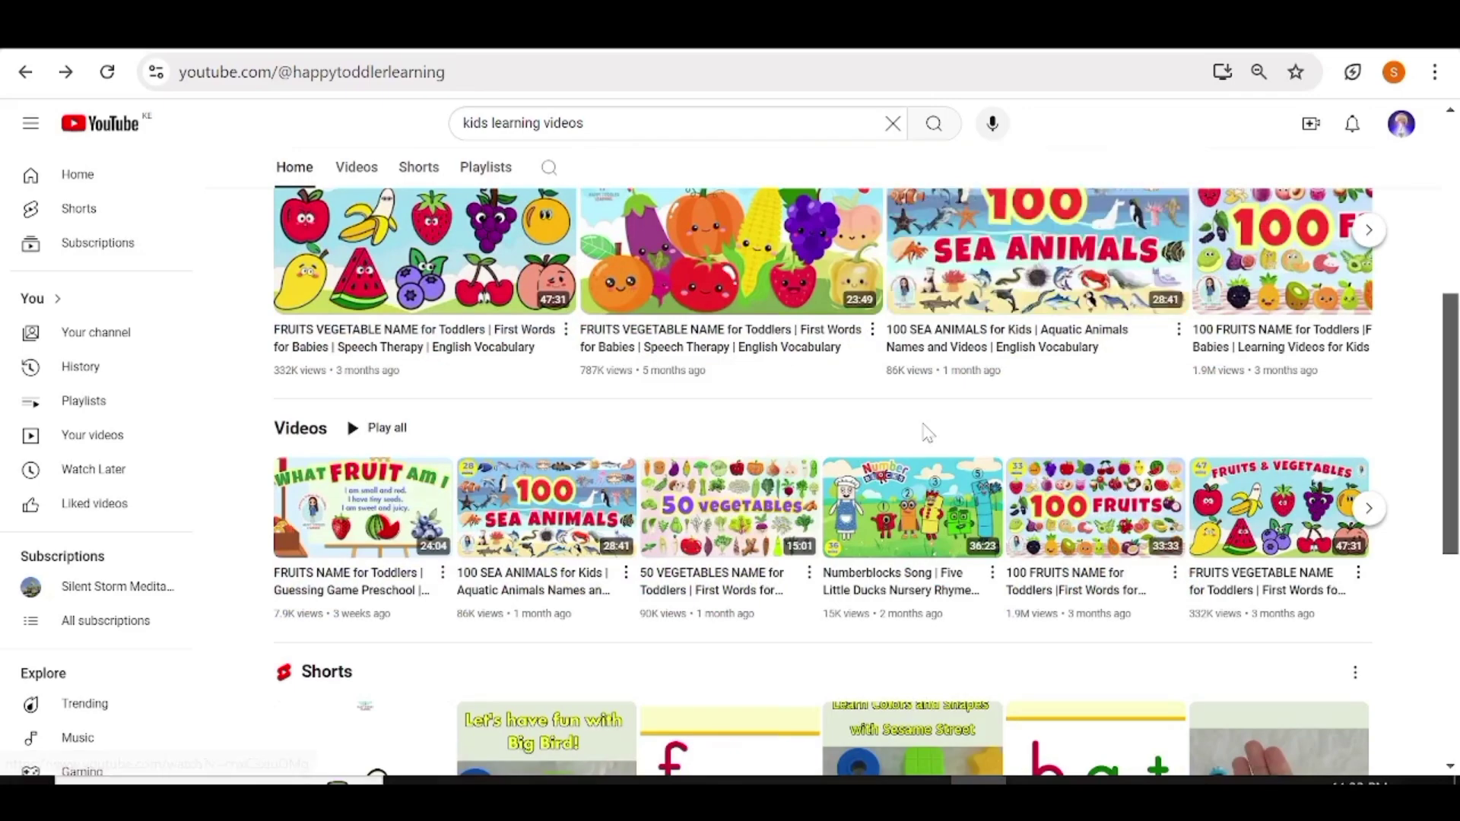
pyautogui.hotkey('alt', 'Left')
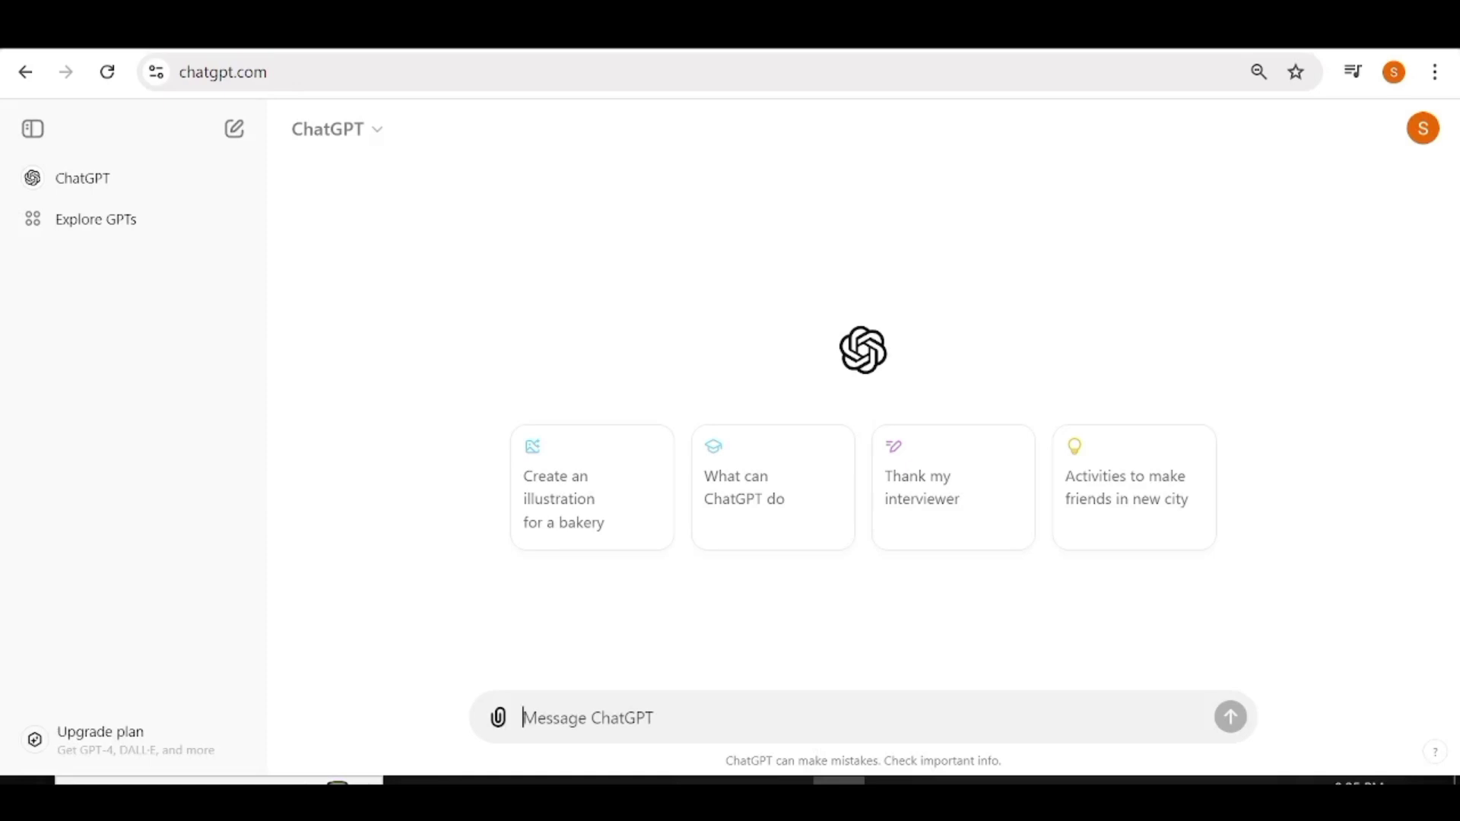
# Step: In ChatGPT, request a 300-word conversation for a children's animation video in which an animated carrot and a goat tell educational jokes
pyautogui.write('I am')
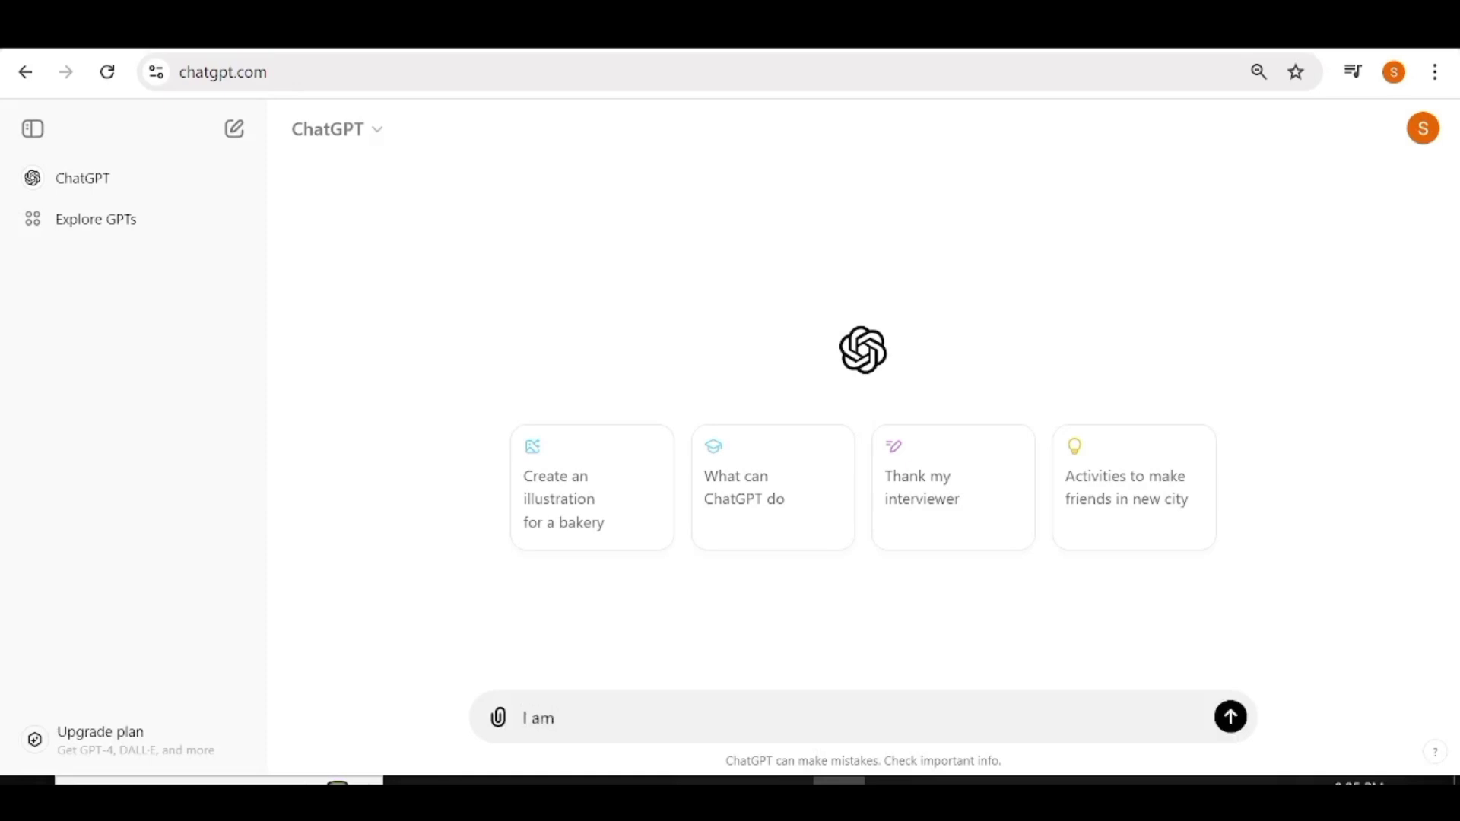
pyautogui.write(" creating a children's animation video. The video has two characters, an animated carrot and a goat. create a conversation between these two characters where they are telling educational jokes. The conversation should be 300 words")
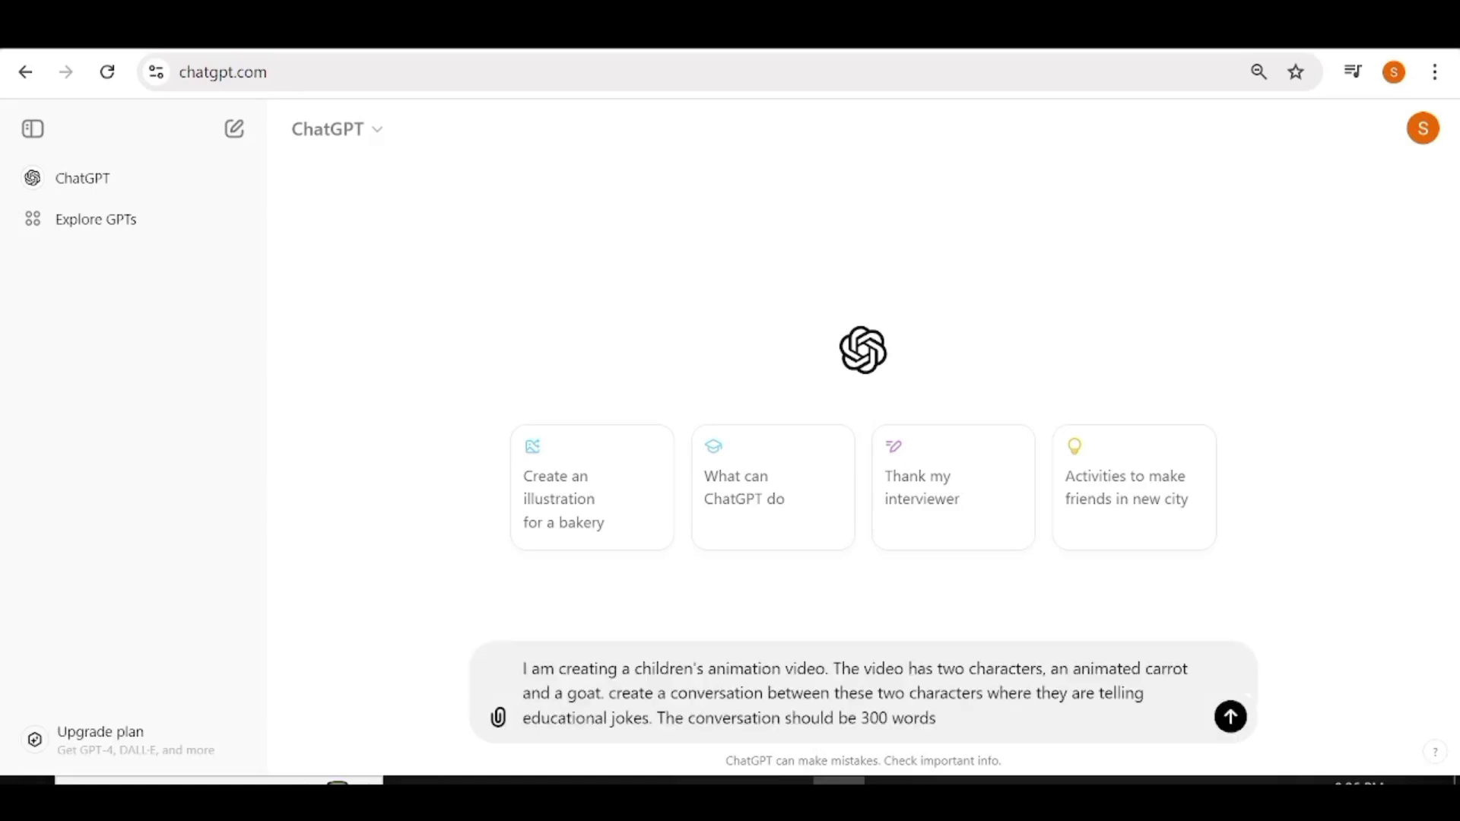
pyautogui.write(' long')
pyautogui.click(1232, 718)
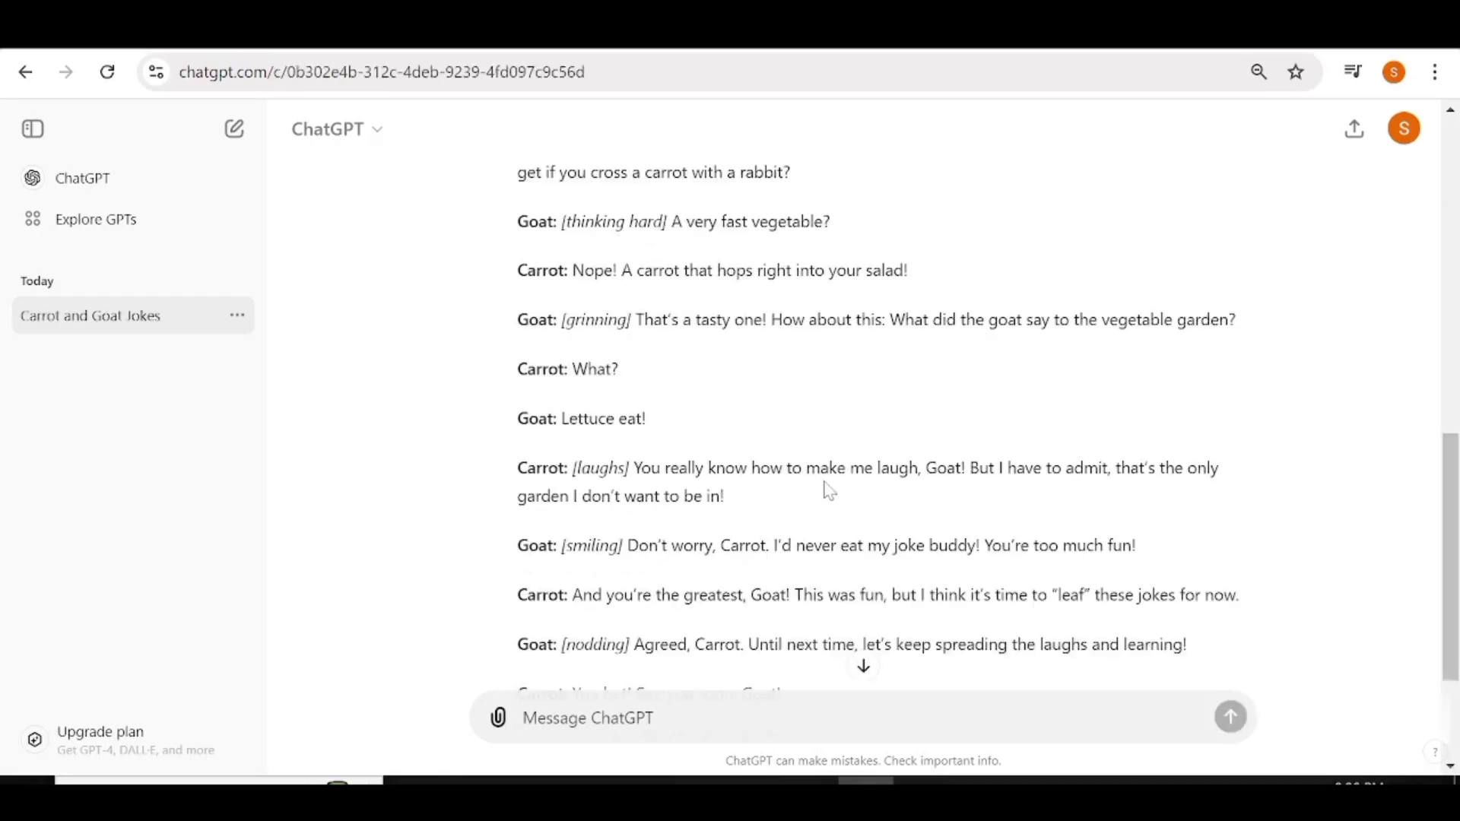
# Step: Read the carrot and goat script, regenerate the response and read through the new version
pyautogui.scroll(-3, 829, 493)
pyautogui.scroll(15, 867, 517)
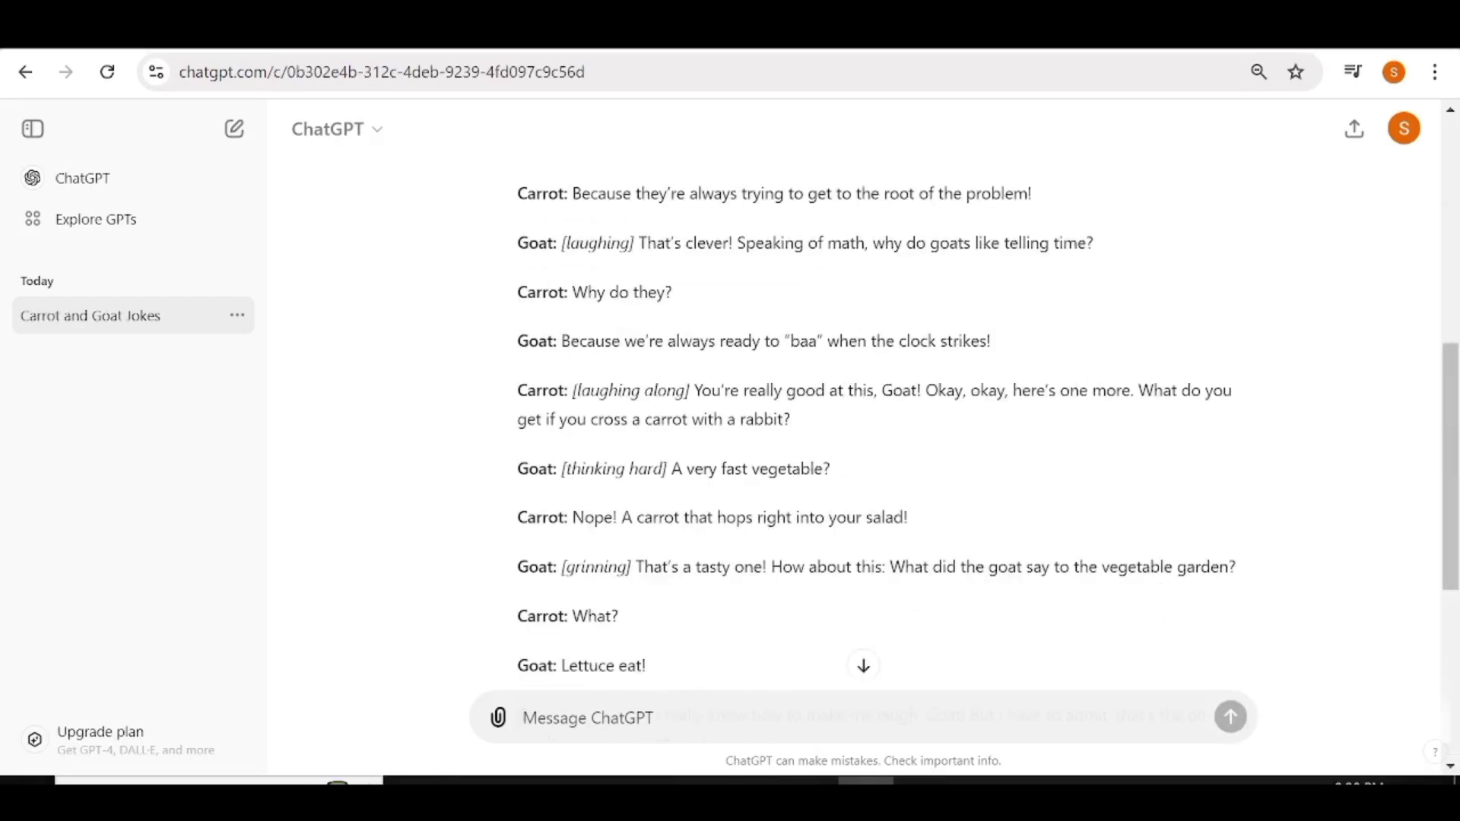
pyautogui.scroll(-10, 863, 498)
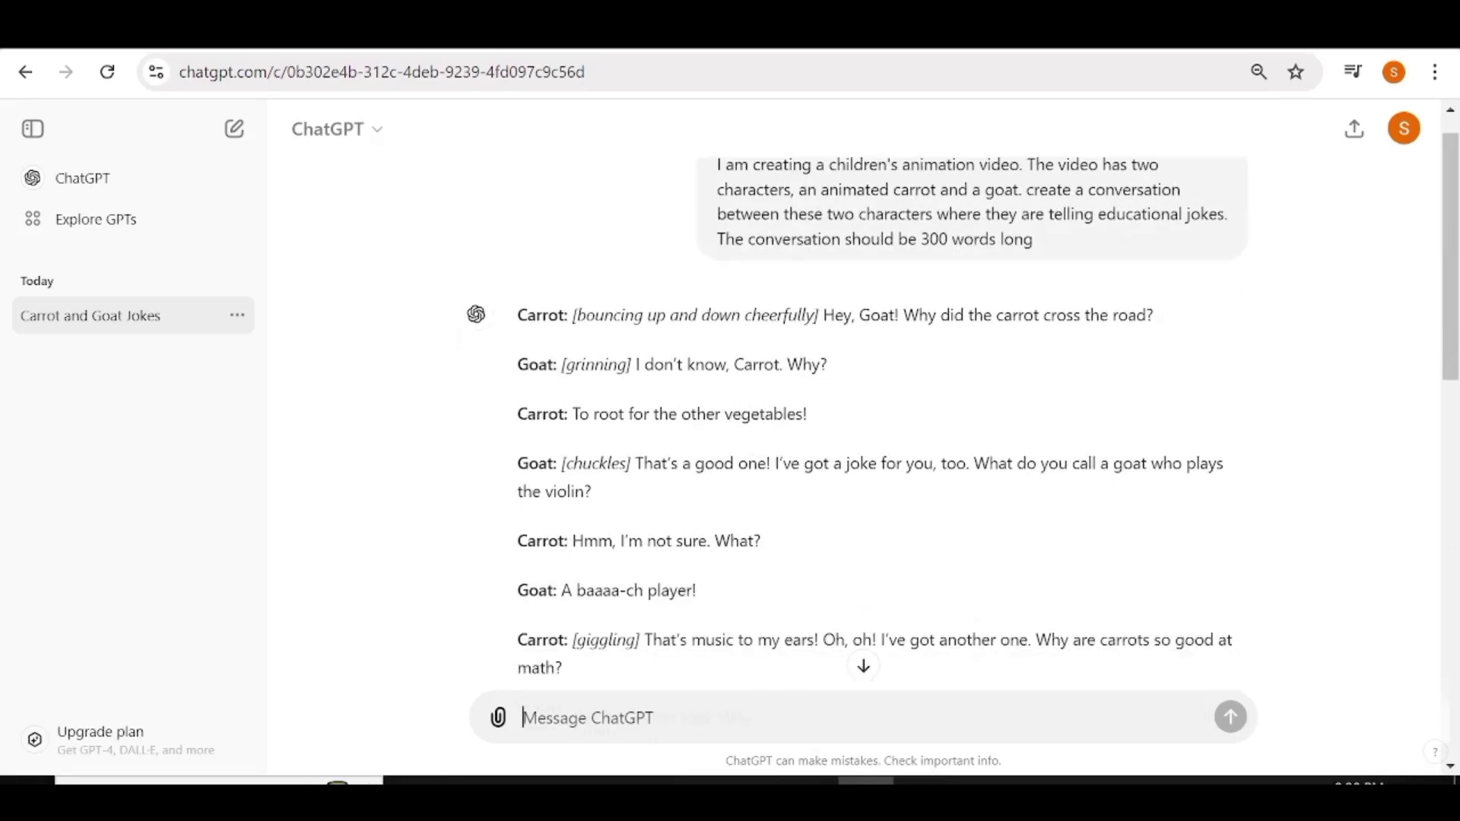
pyautogui.scroll(-4, 863, 500)
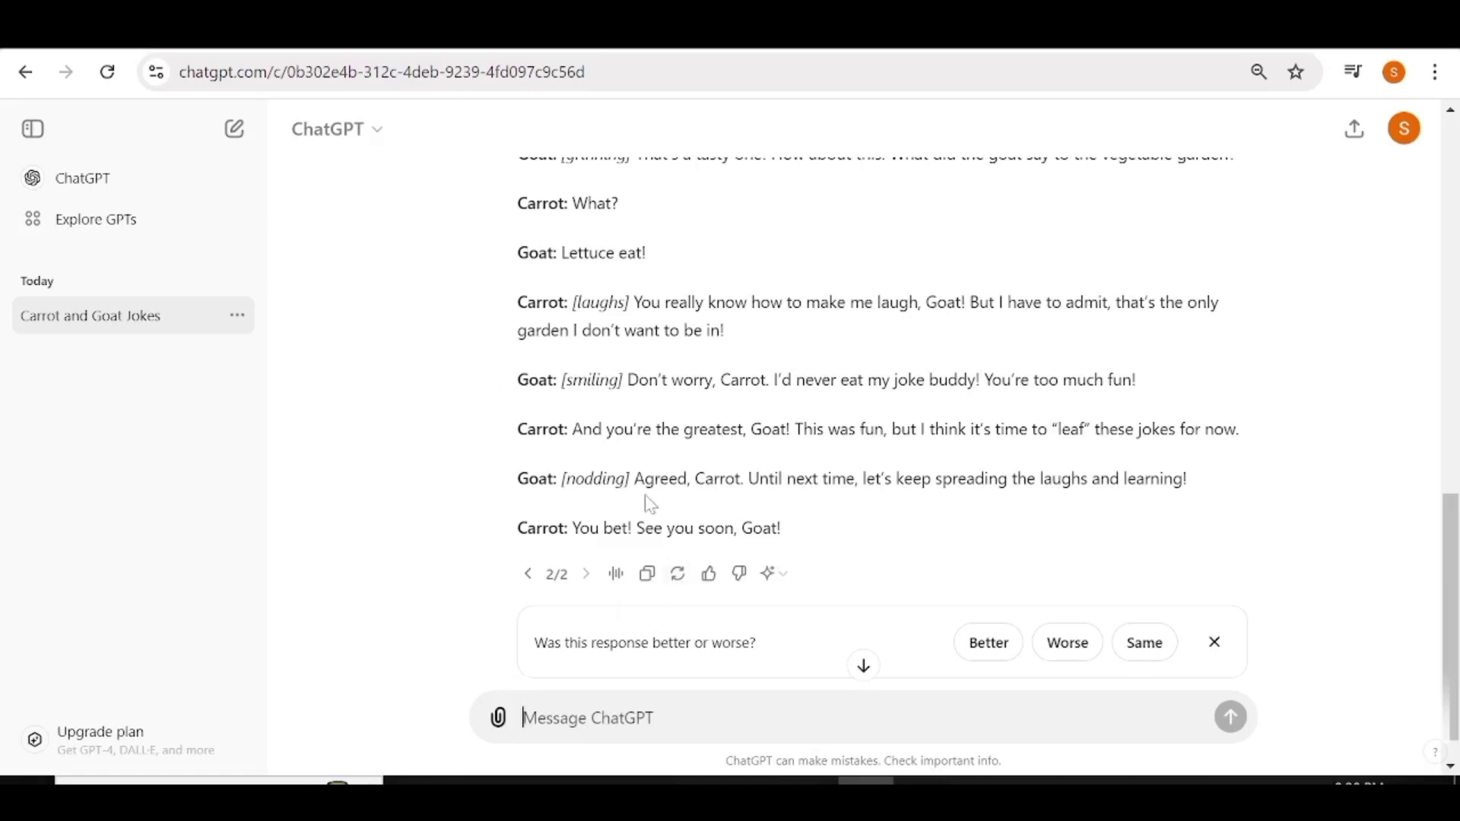
pyautogui.click(677, 573)
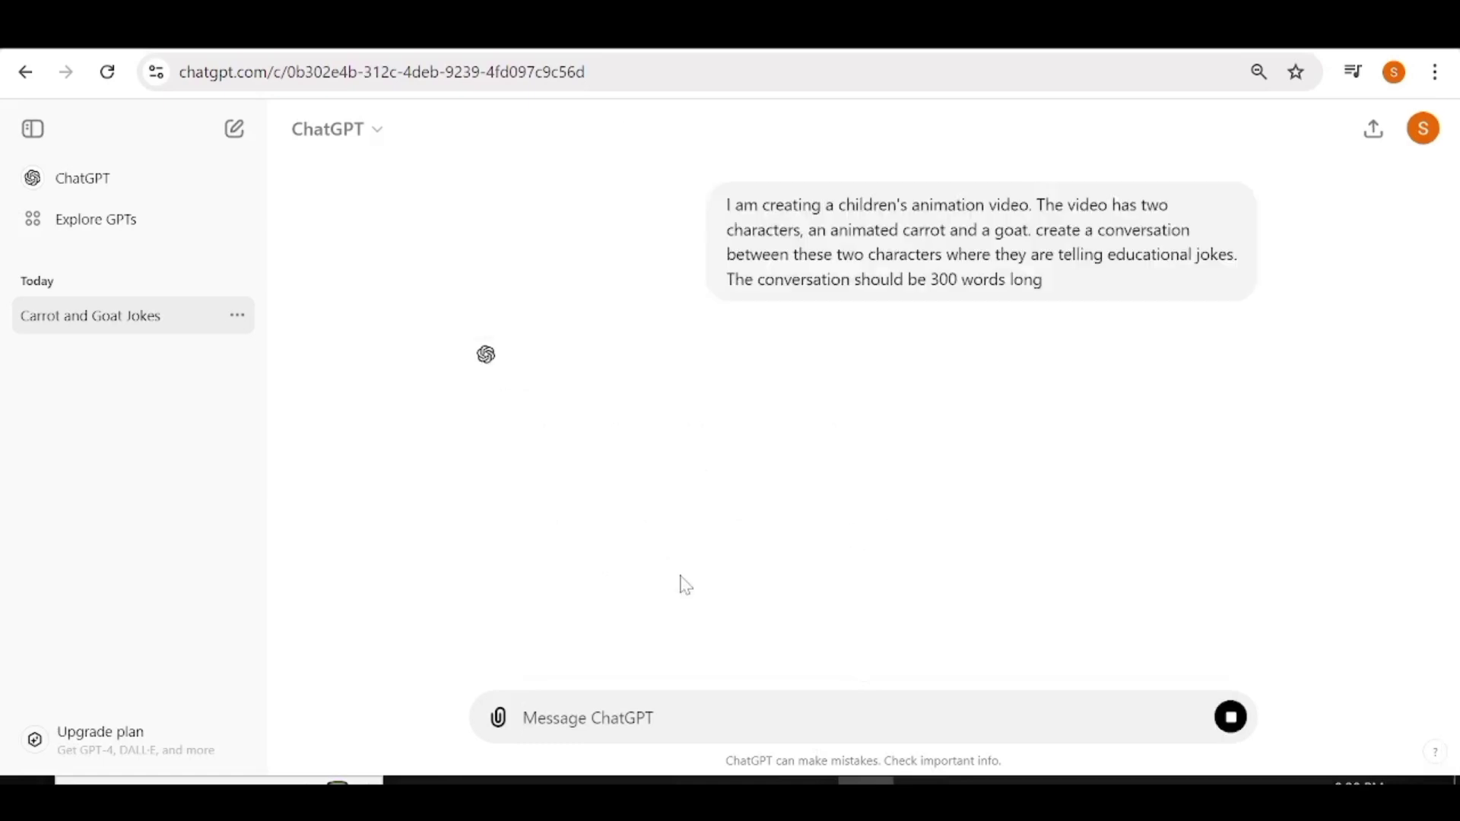
pyautogui.moveTo(1331, 427); pyautogui.dragTo(1308, 368)
pyautogui.click(1249, 362)
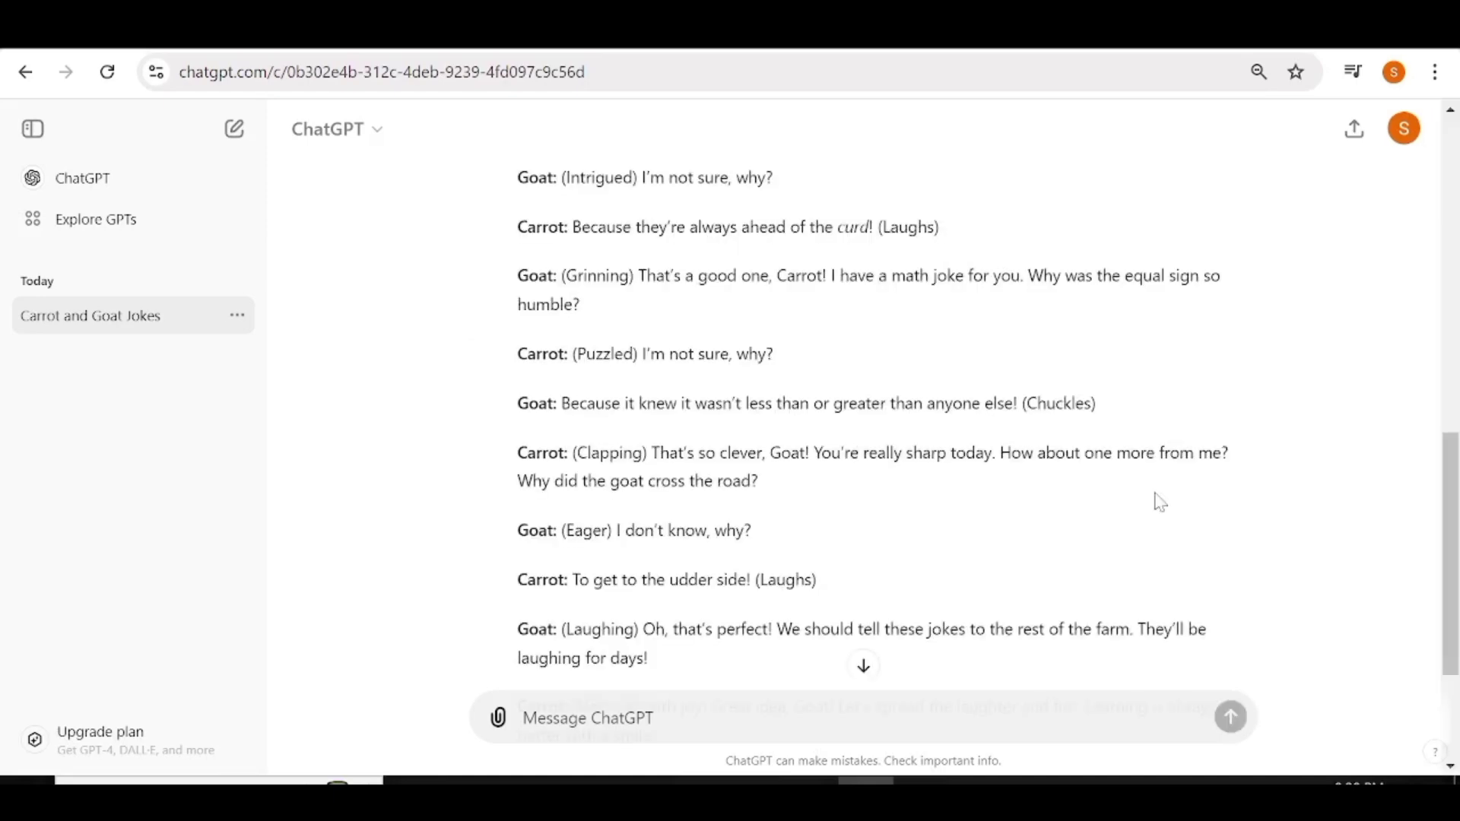
pyautogui.scroll(8, 923, 618)
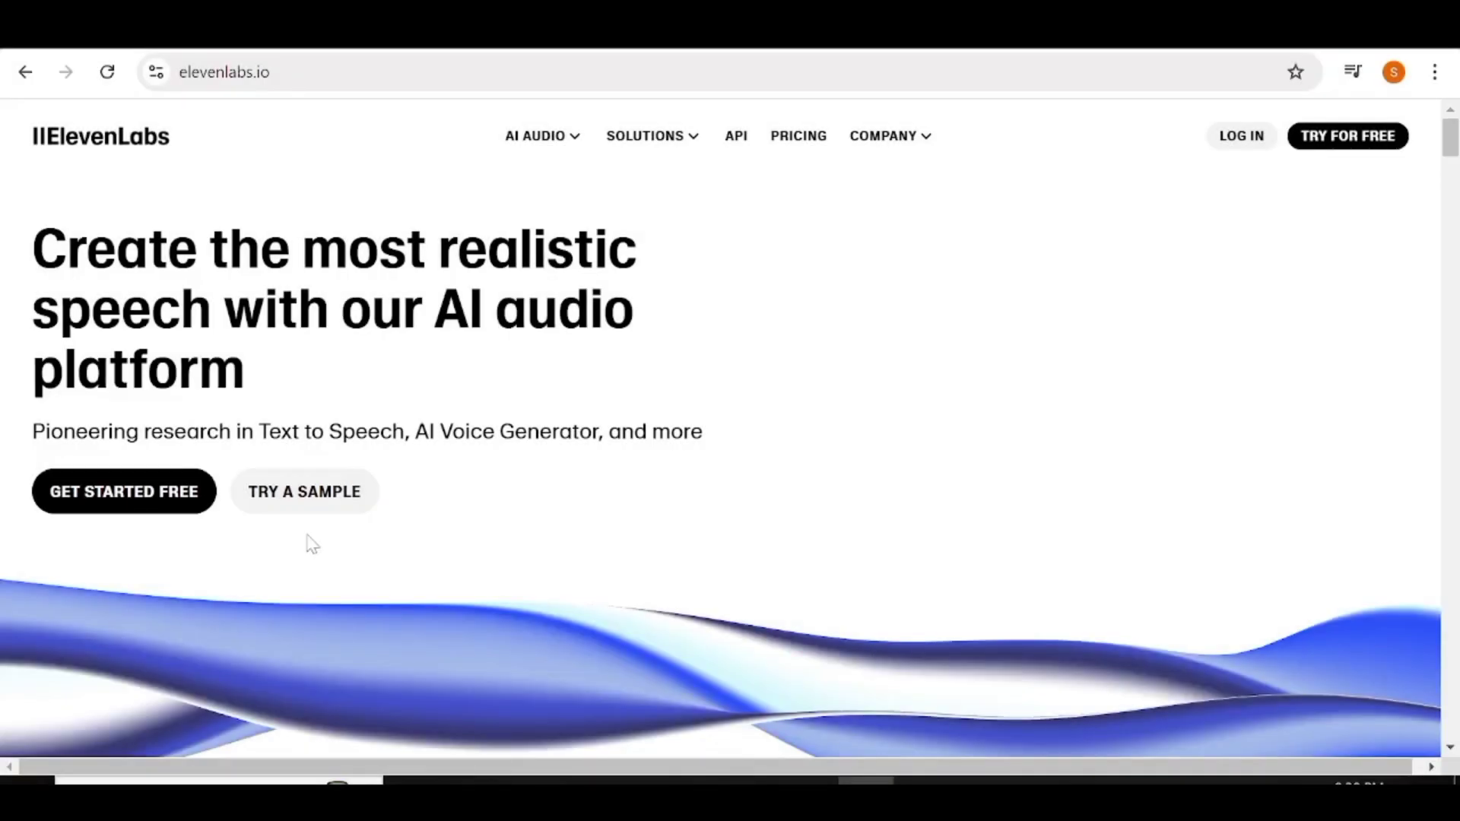
# Step: Start using ElevenLabs for free and look at the voices offered for text to speech
pyautogui.click(1294, 137)
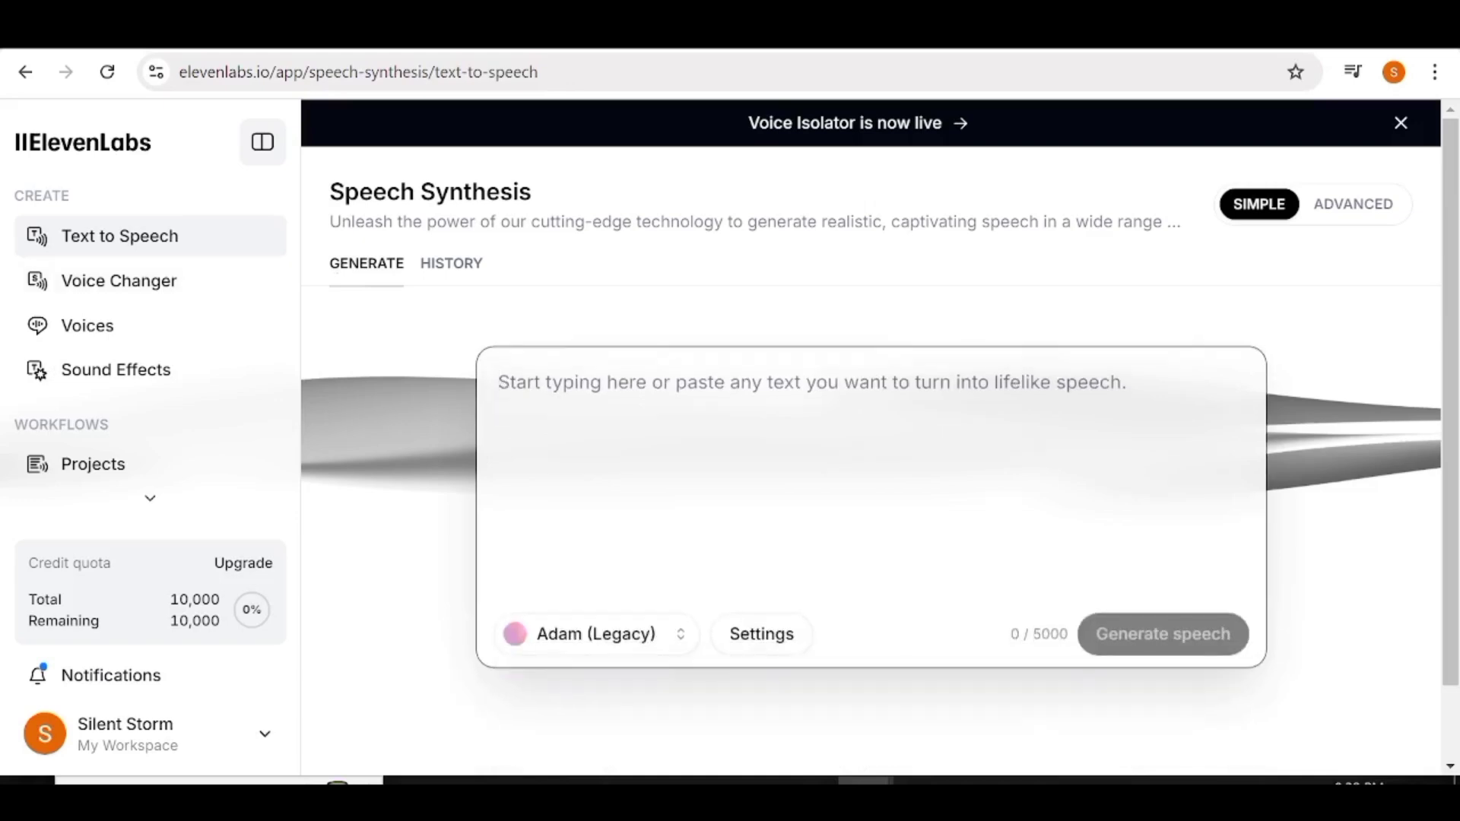
pyautogui.click(624, 648)
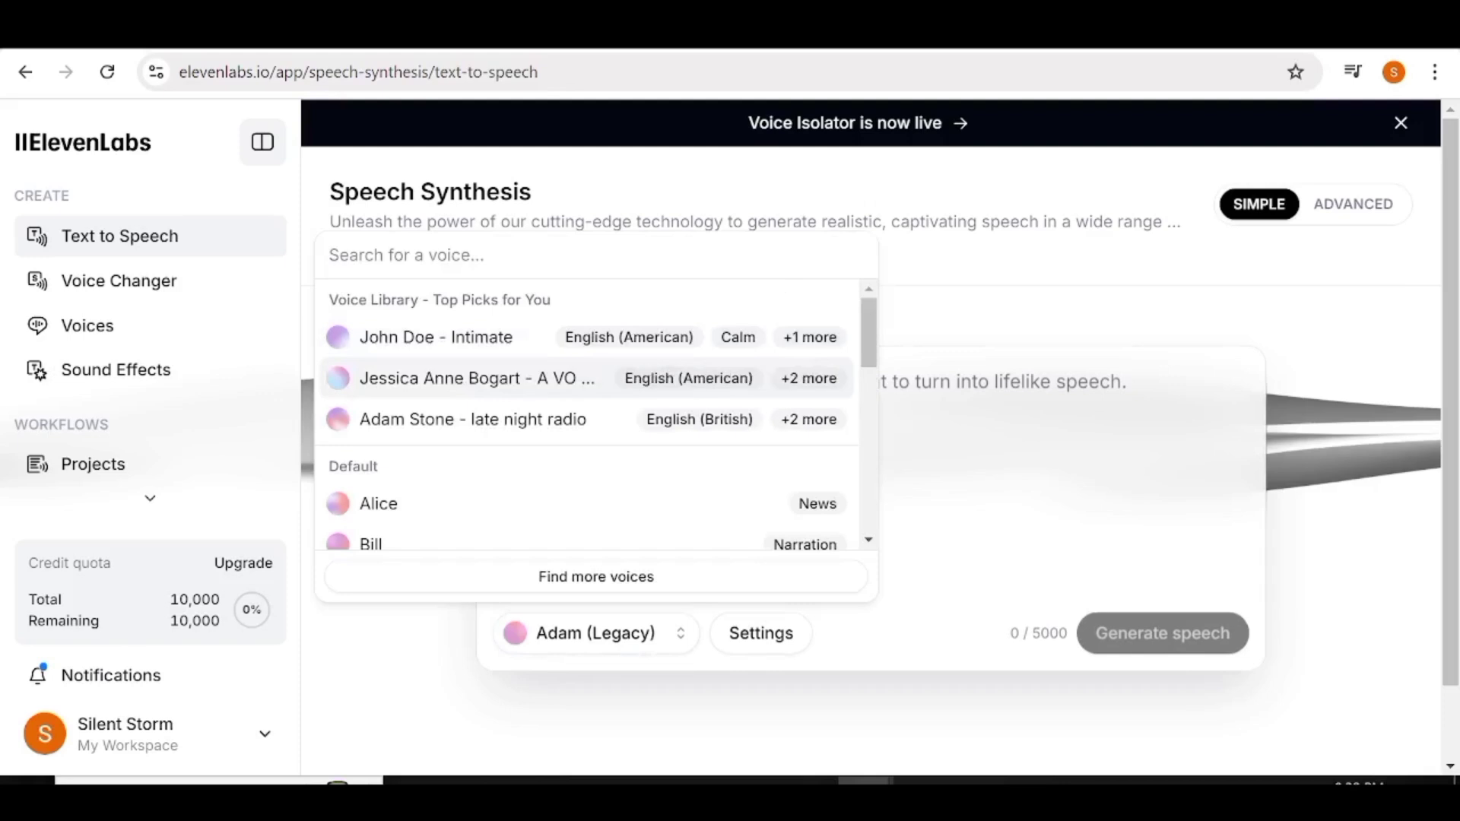
pyautogui.press('Escape')
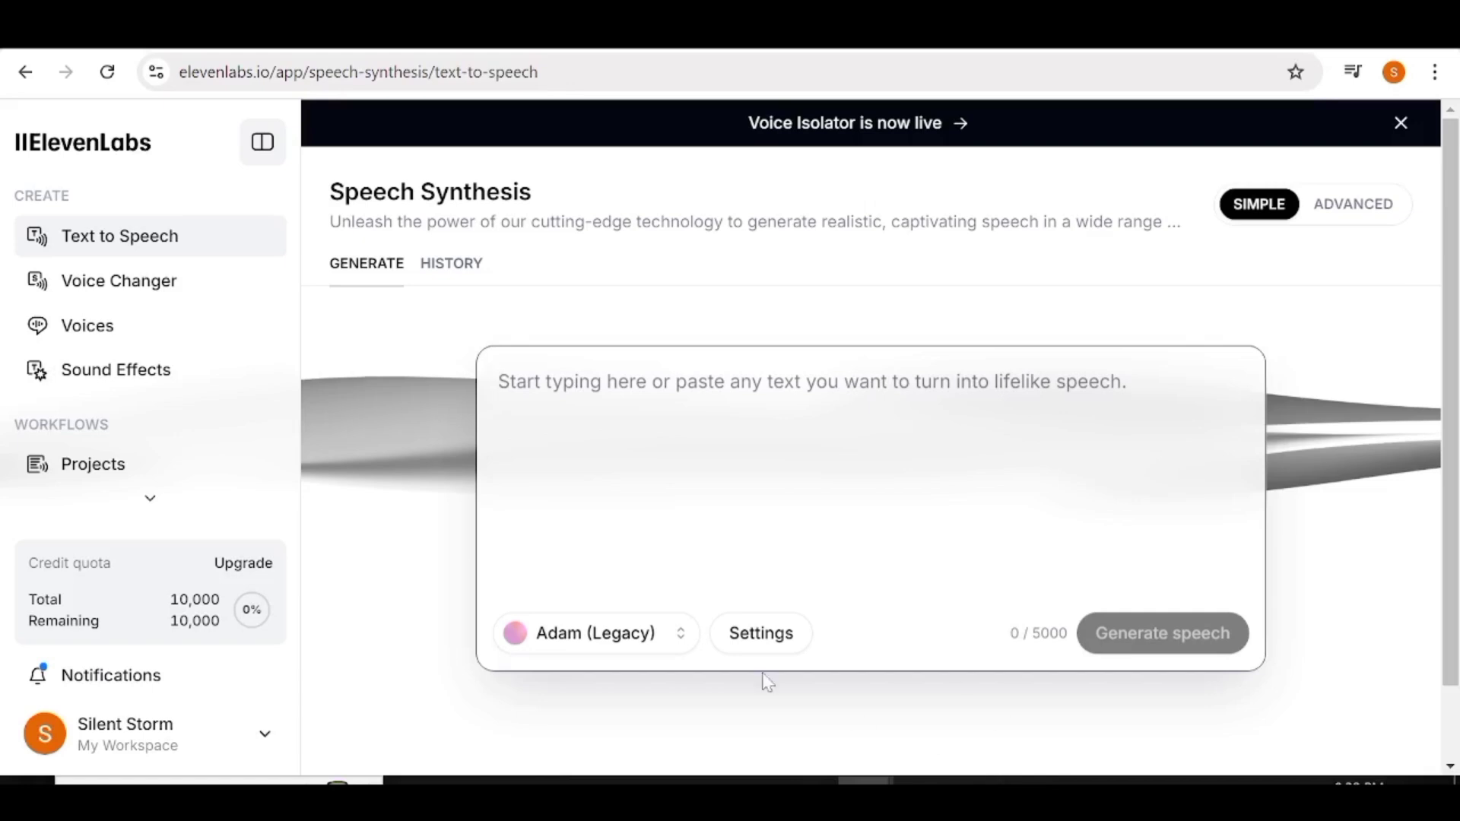
# Step: Switch back to the ChatGPT script and copy the carrot's opening line "Hey, Goat! Why do carrots never get lost?"
pyautogui.hotkey('ctrl', 'Tab')
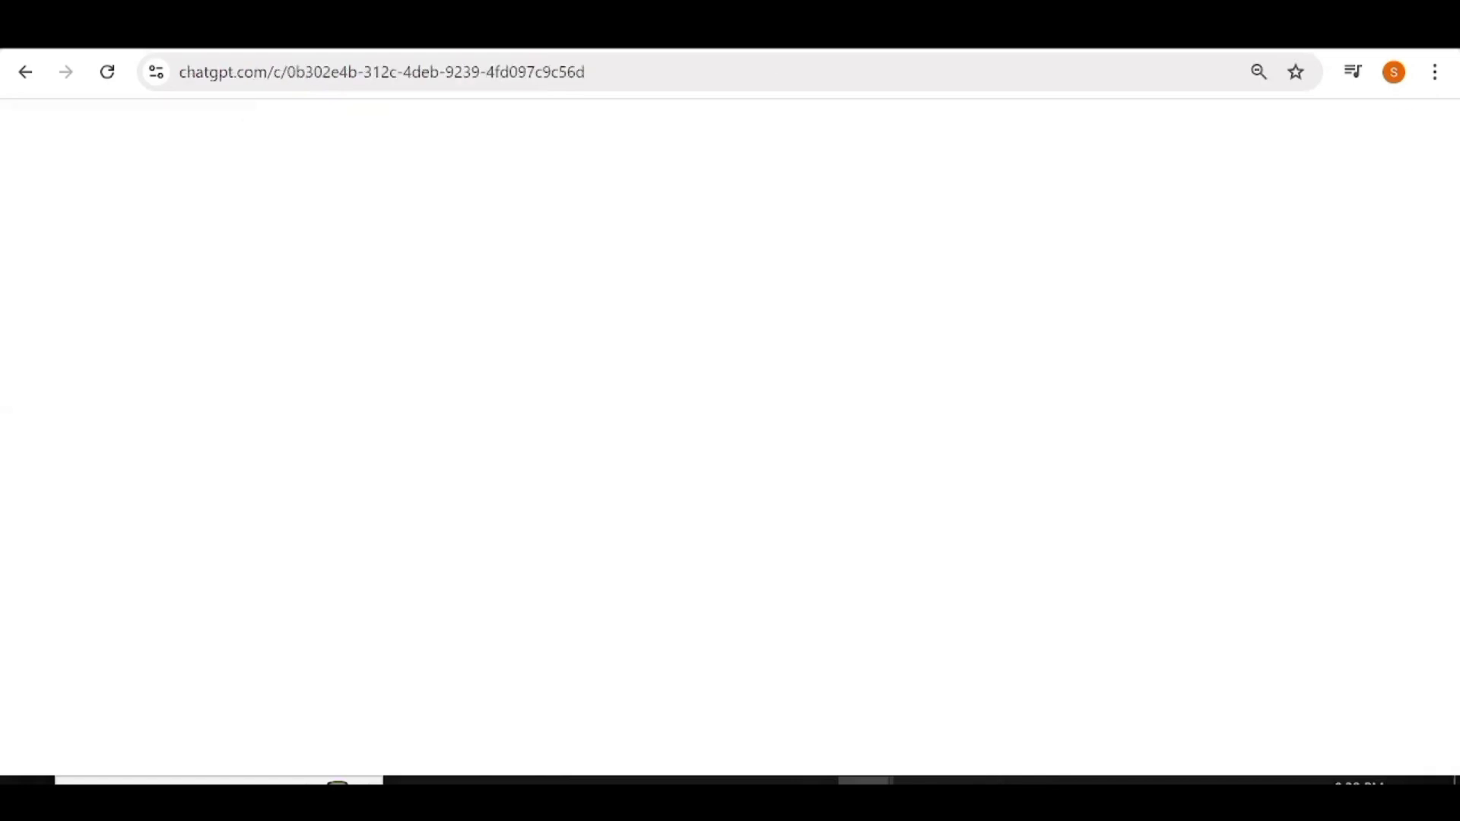
pyautogui.scroll(10, 874, 418)
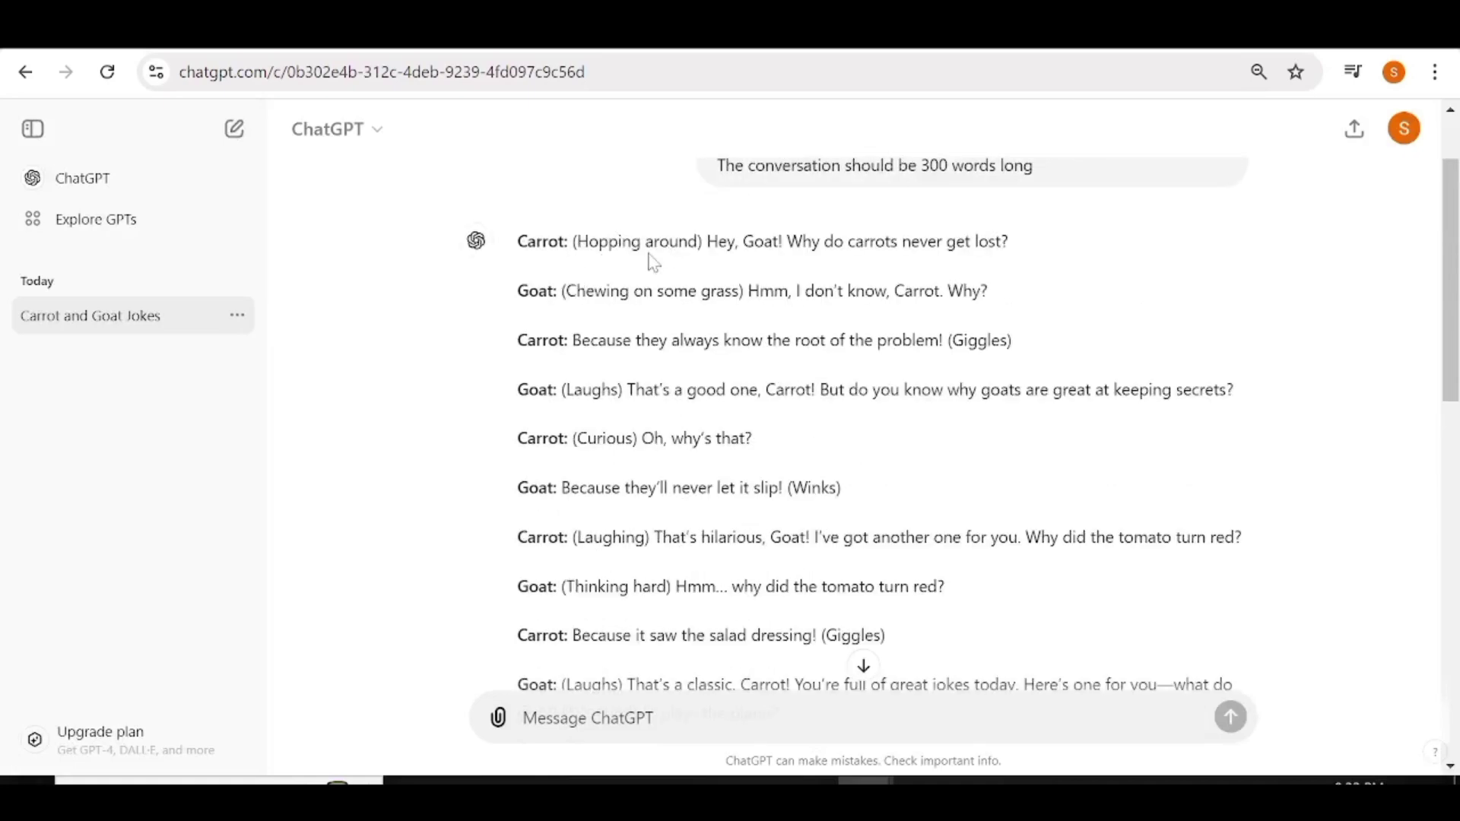
pyautogui.moveTo(707, 242); pyautogui.dragTo(1019, 247)
pyautogui.rightClick(961, 247)
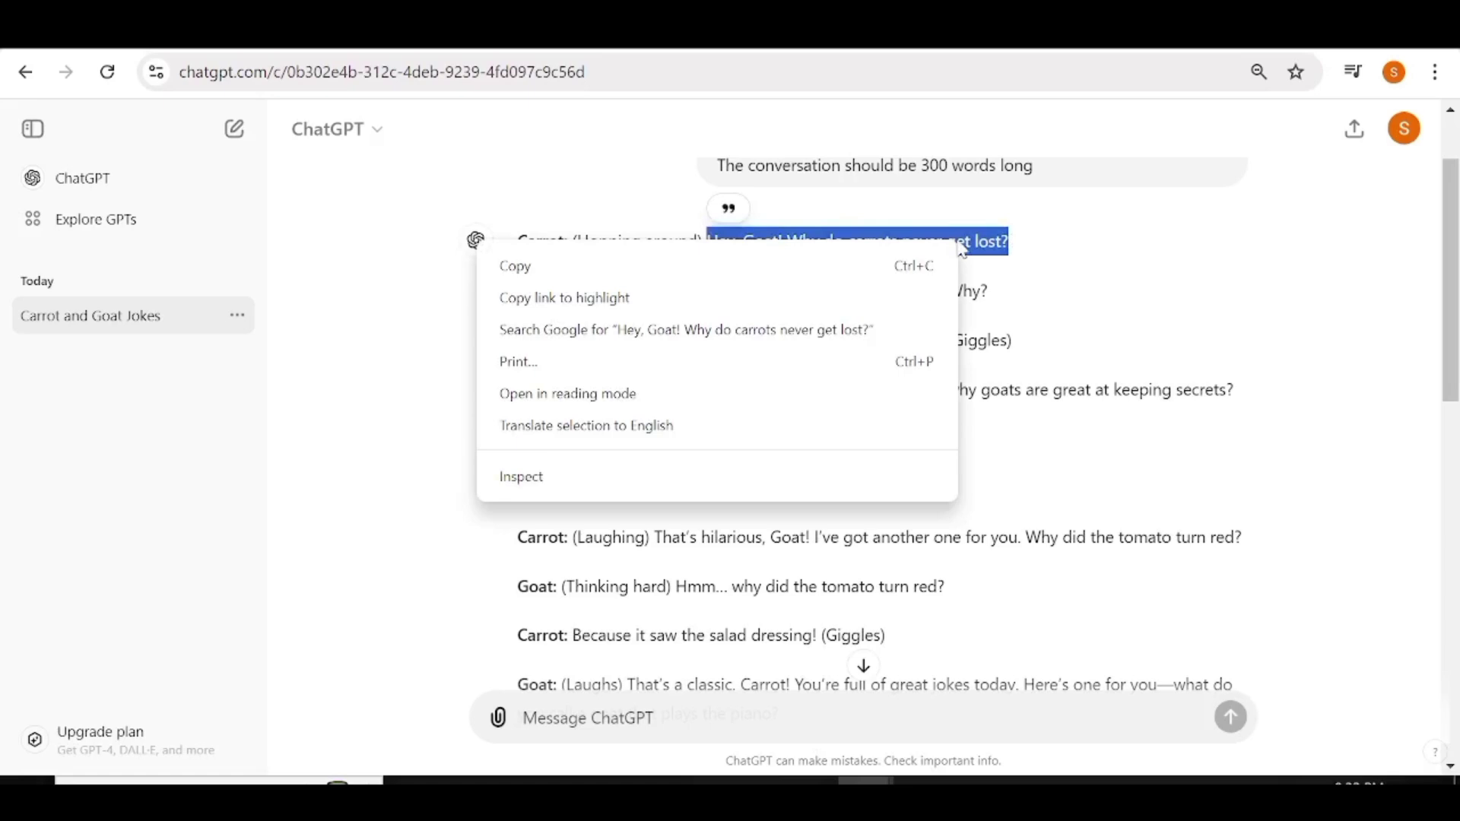
pyautogui.click(531, 267)
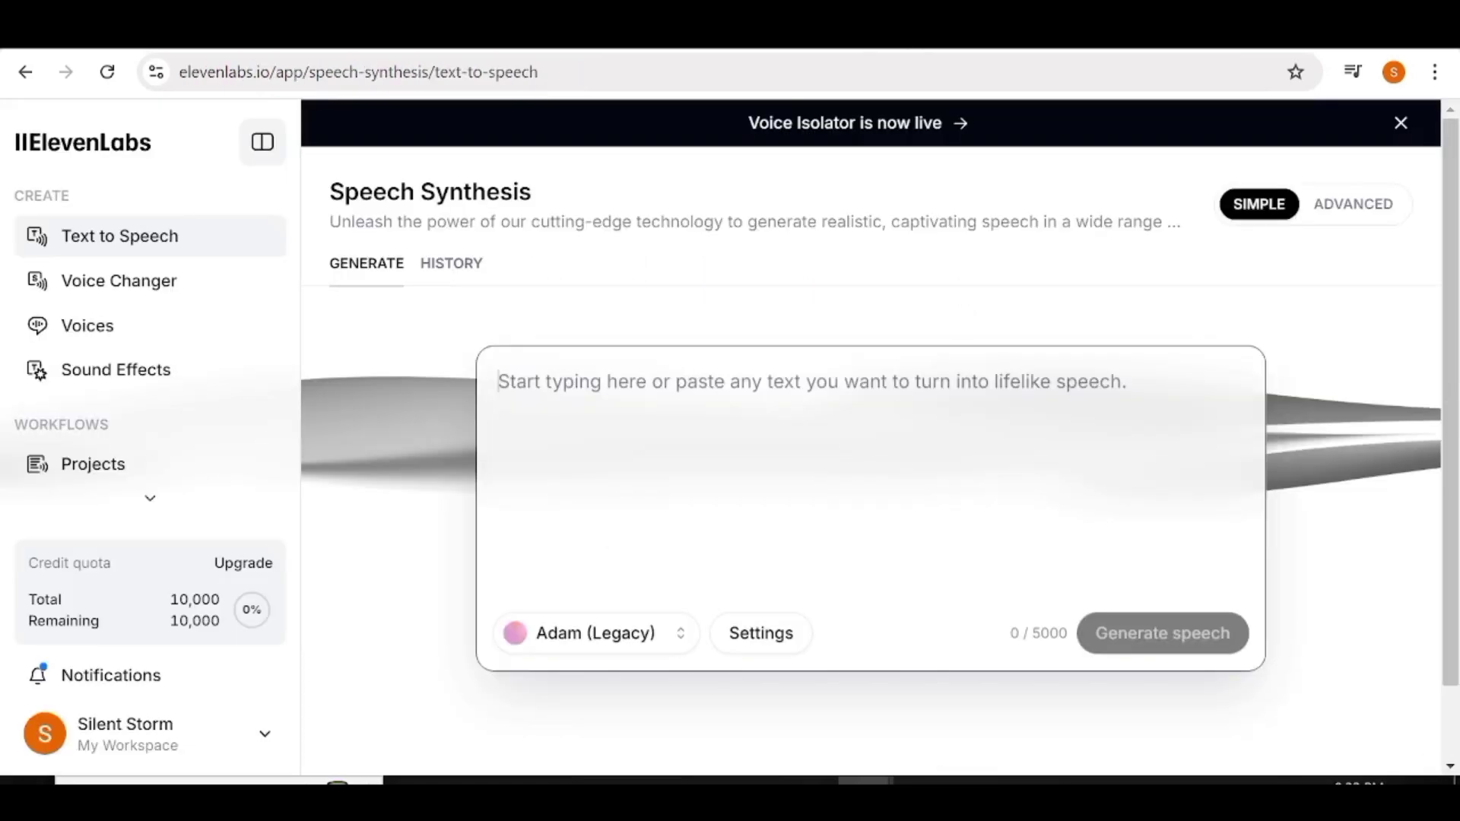
# Step: Paste the carrot's line "Hey, Goat! Why do carrots never get lost?" as the speech text and look through the default voices
pyautogui.rightClick(535, 401)
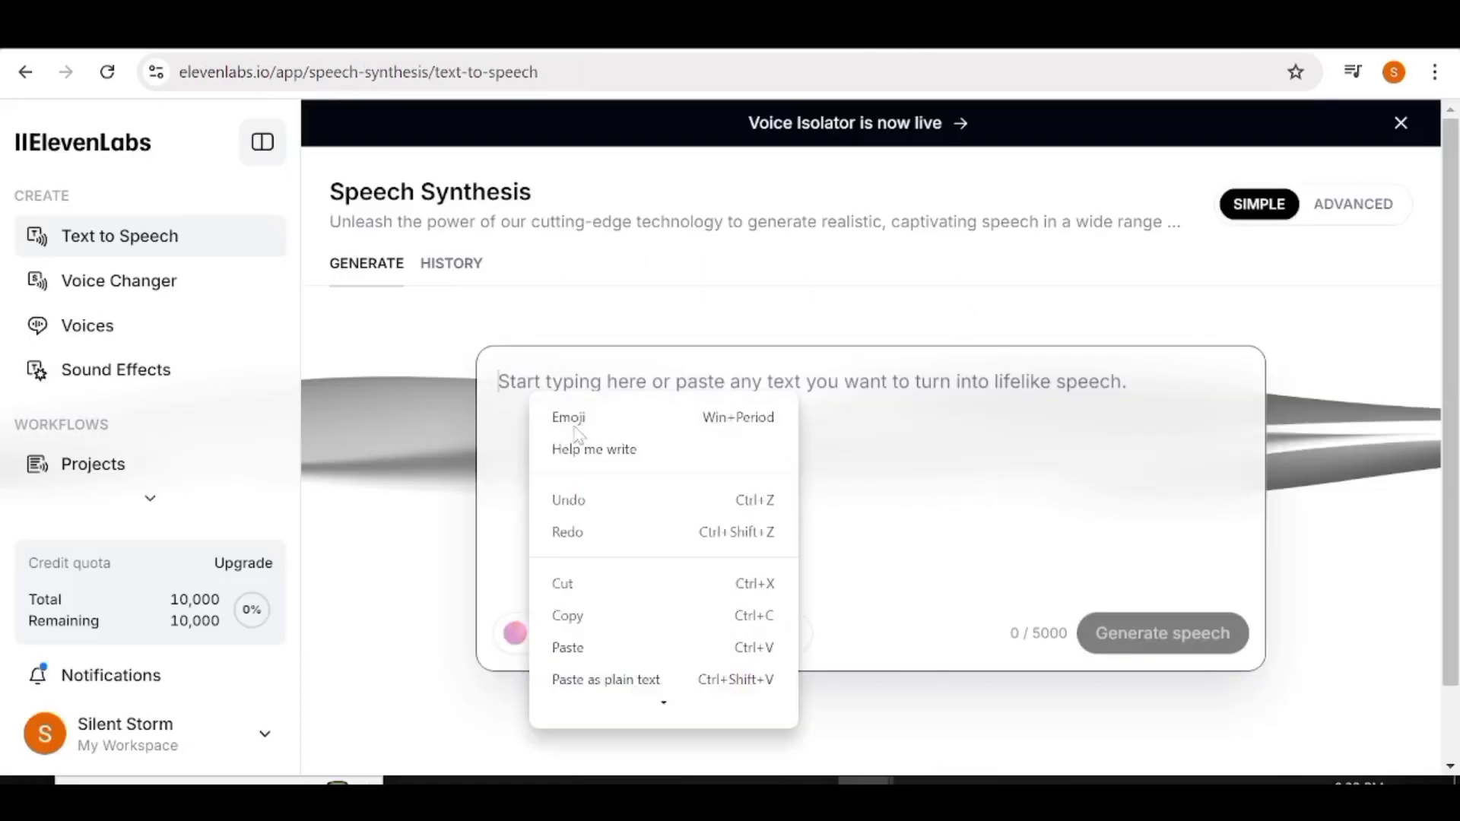
pyautogui.click(569, 647)
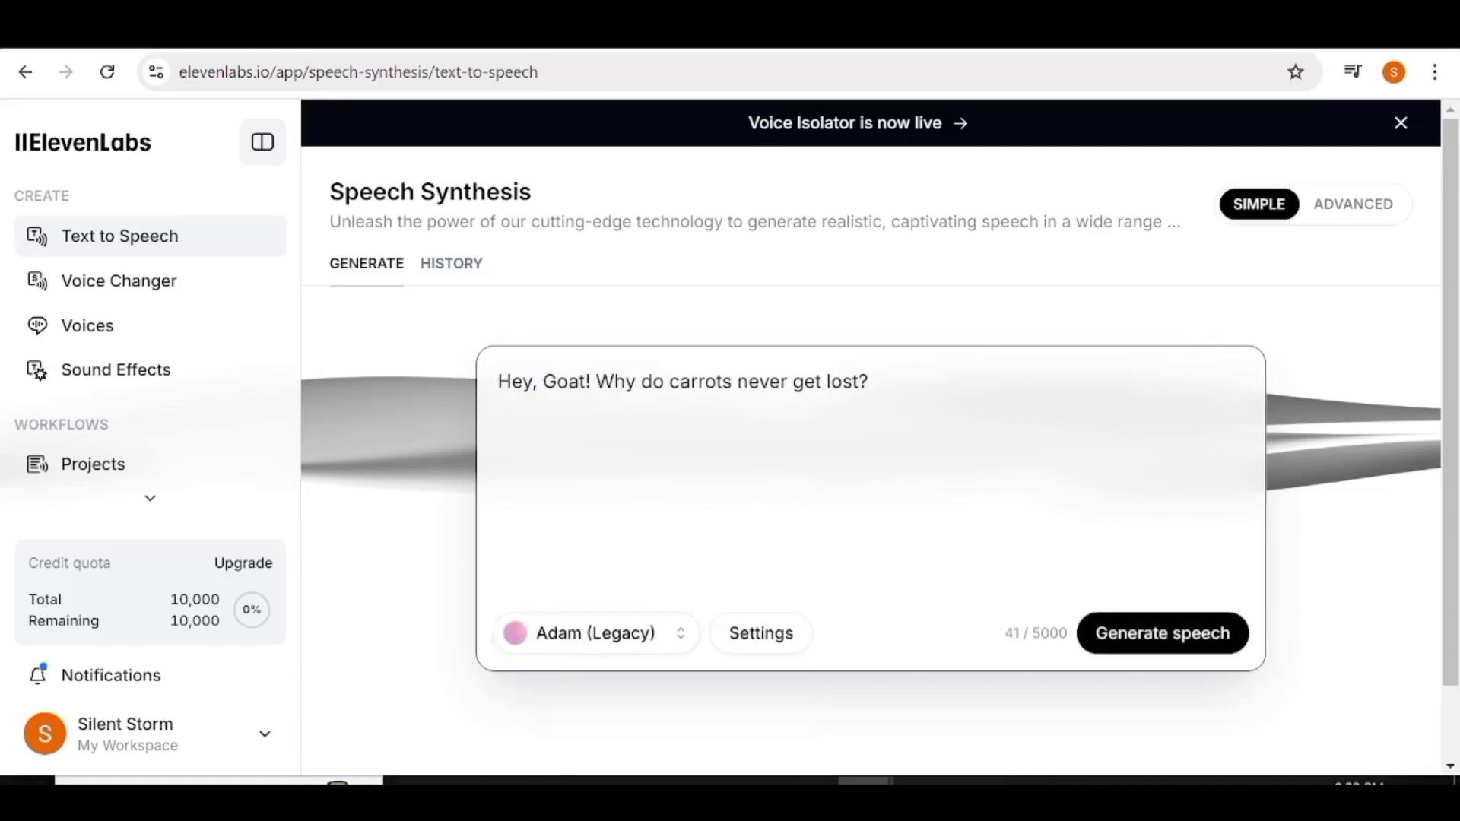
pyautogui.click(681, 639)
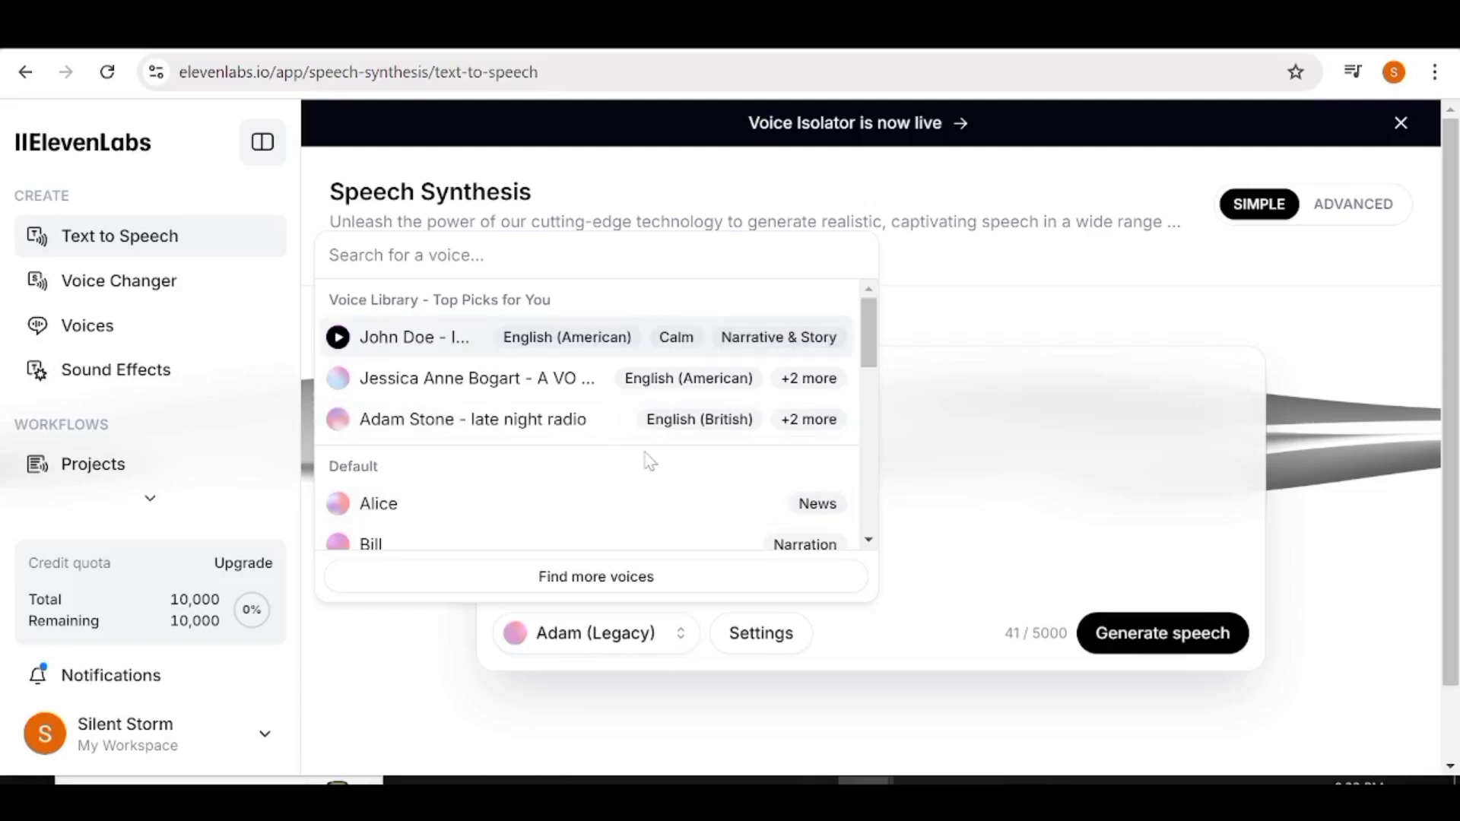
pyautogui.scroll(-2, 649, 460)
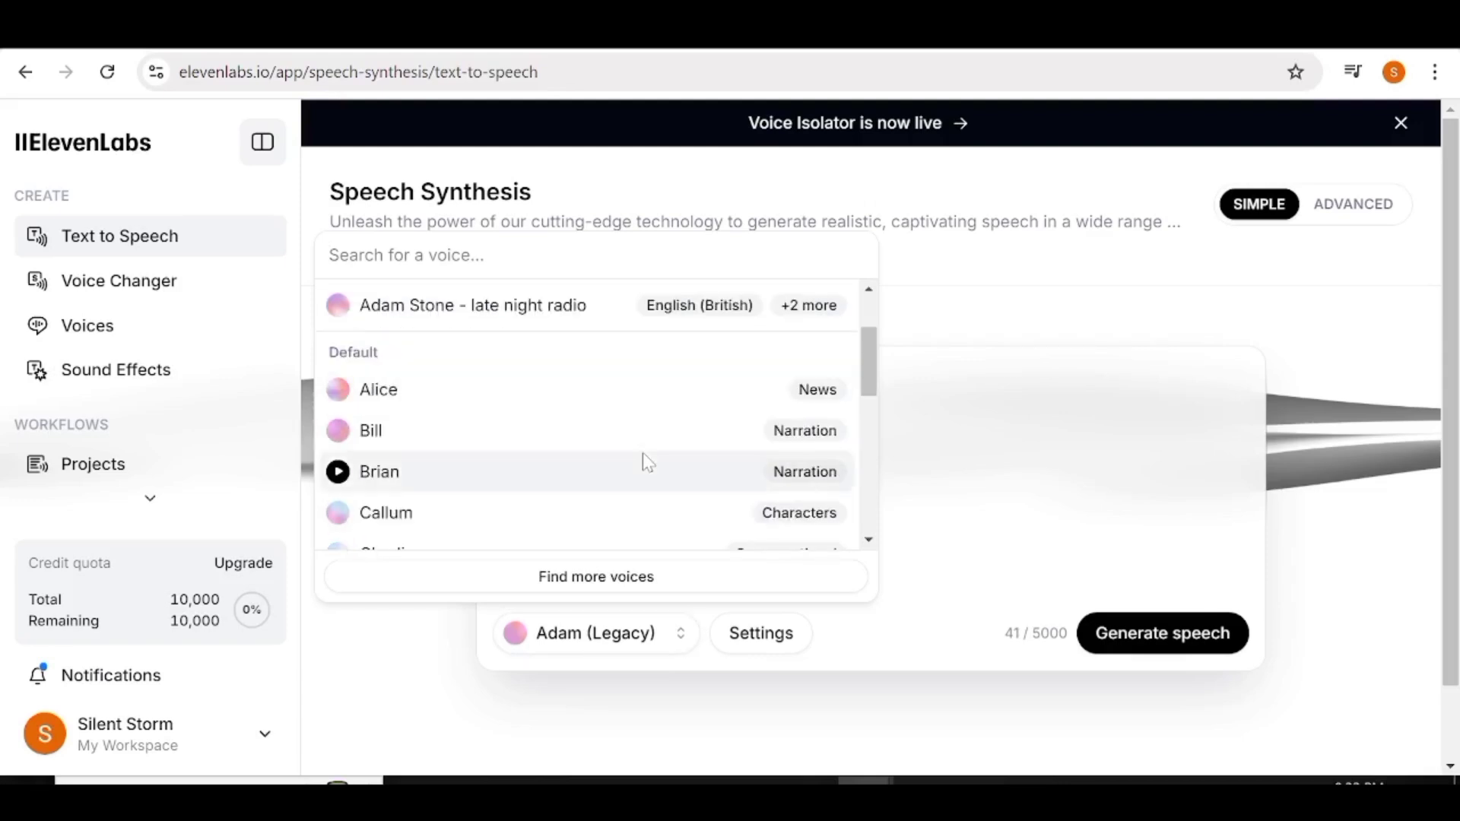
pyautogui.scroll(-2, 643, 456)
pyautogui.scroll(-1, 648, 463)
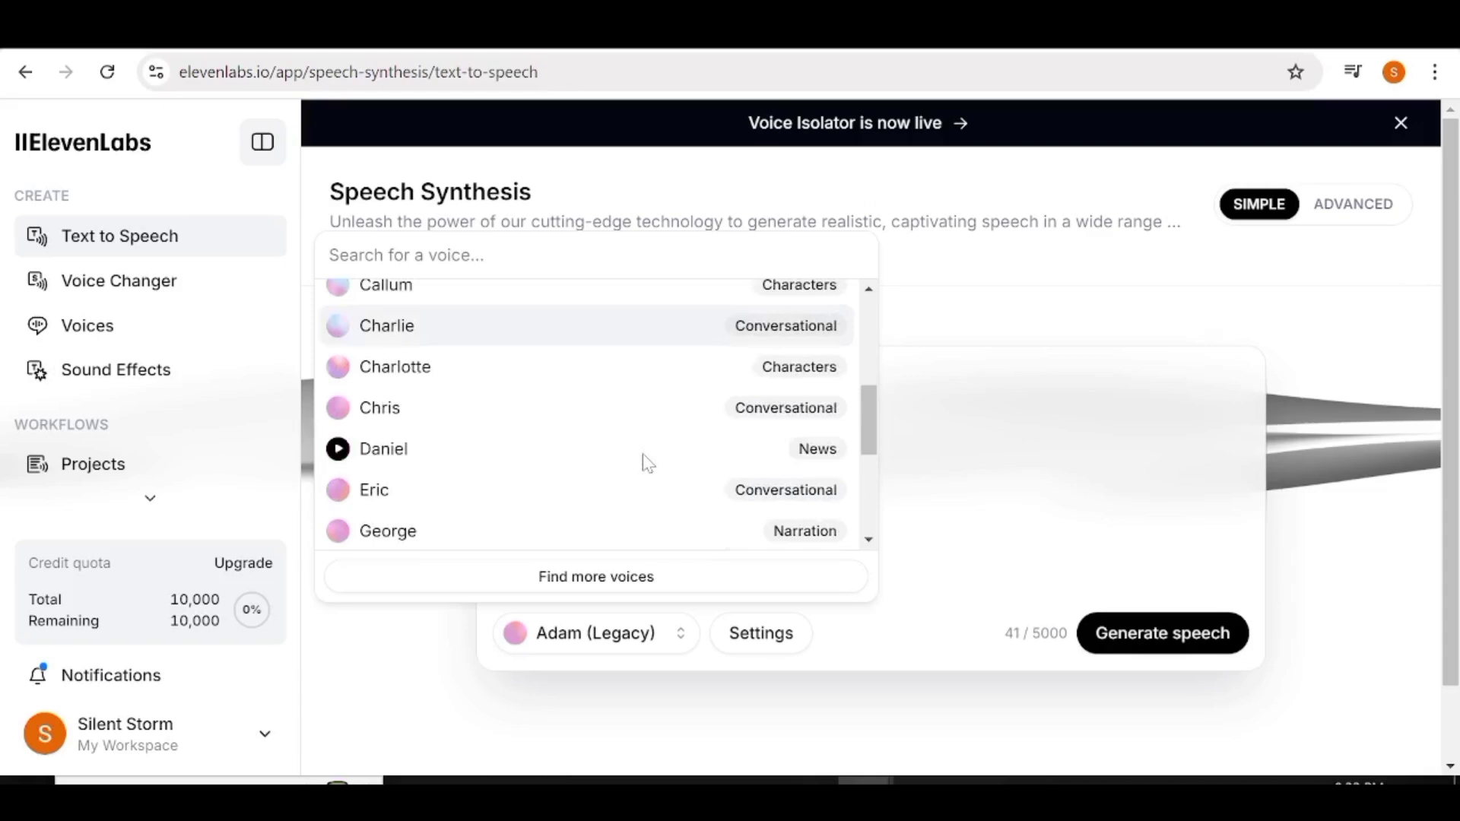
pyautogui.scroll(-2, 648, 463)
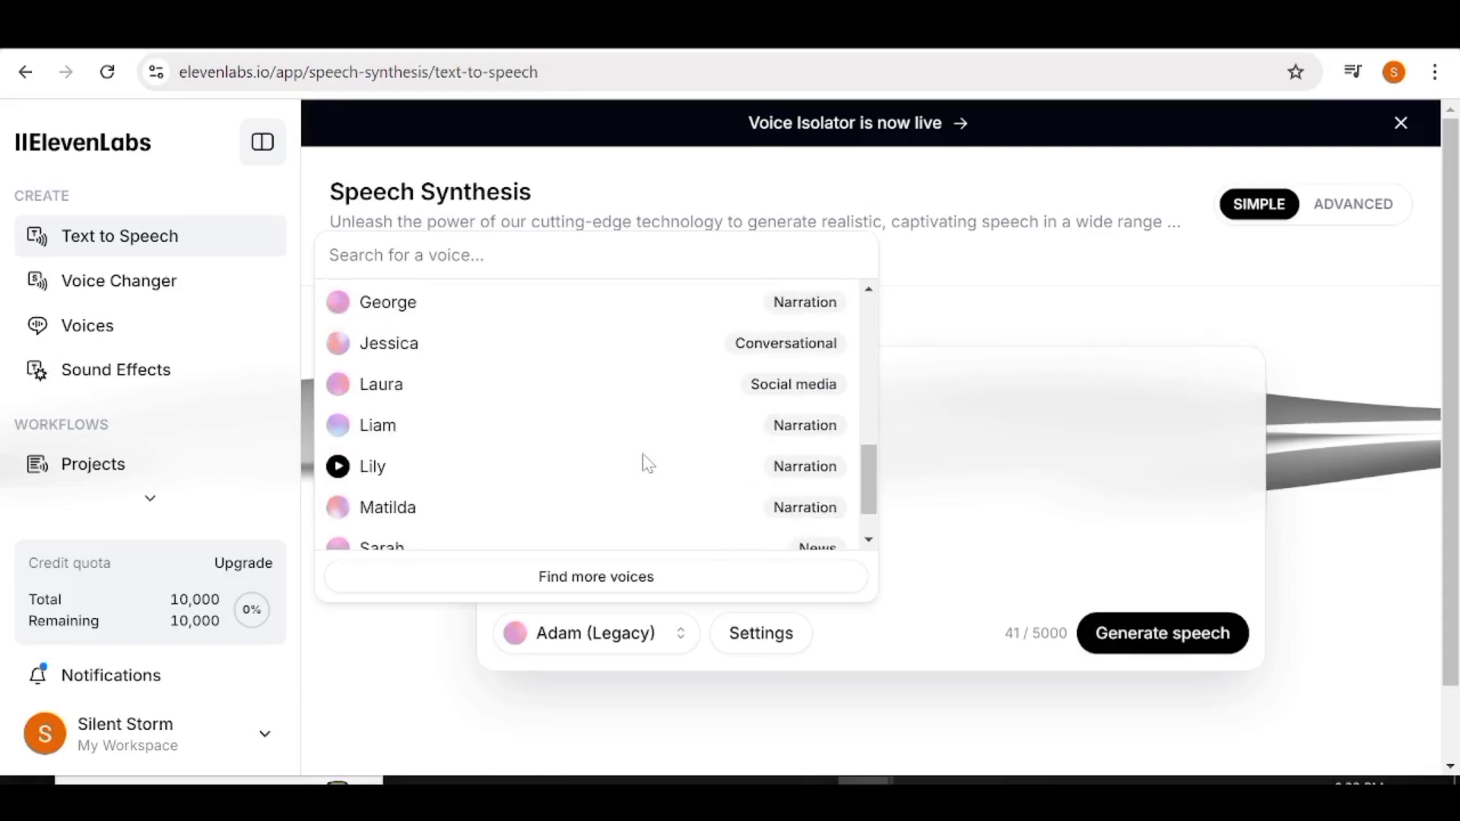
pyautogui.scroll(-1, 648, 463)
pyautogui.scroll(-1, 649, 463)
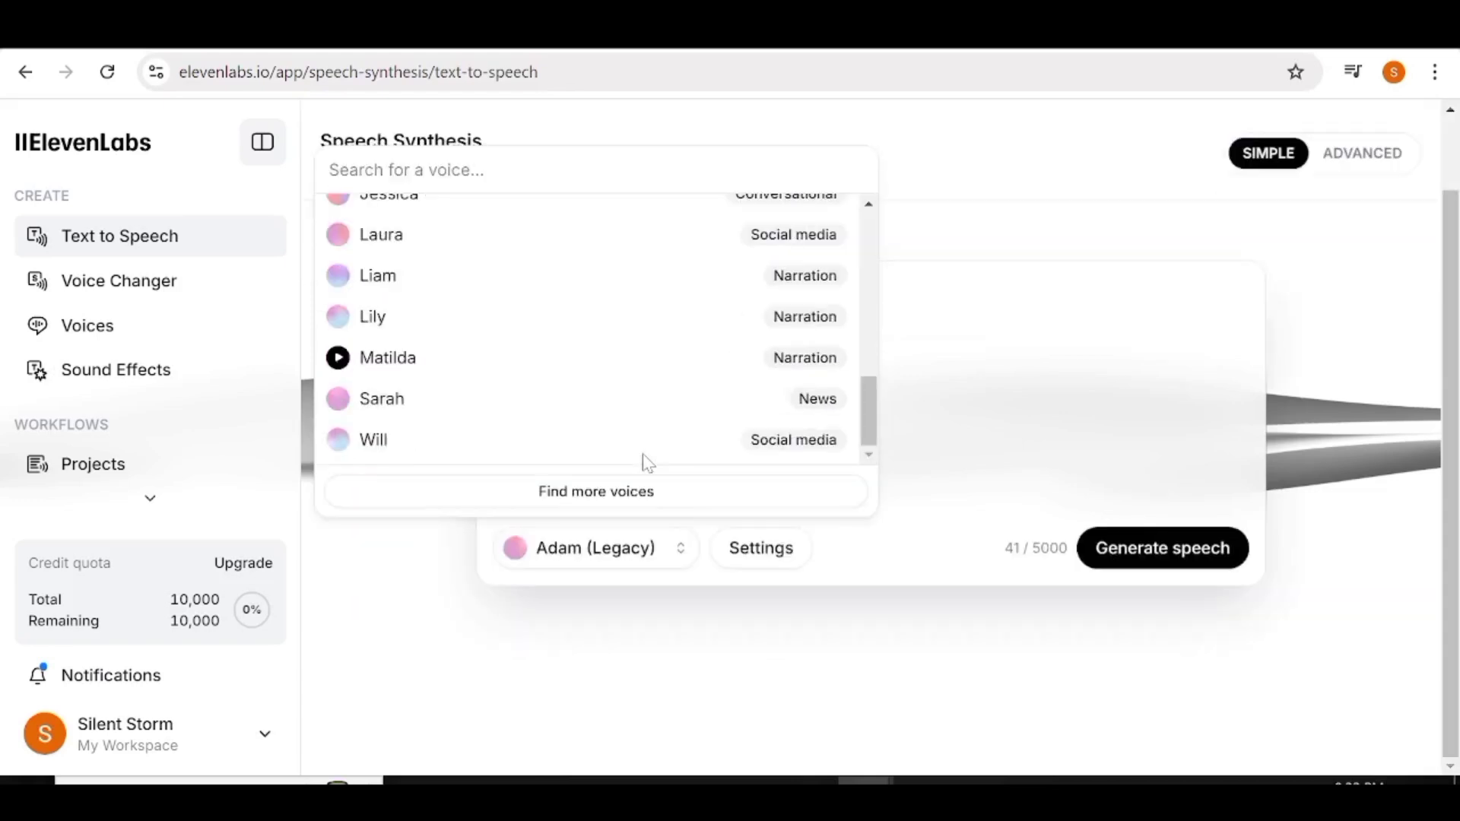
# Step: Find more voices in the voice library and filter them to Characters & Animation
pyautogui.click(607, 494)
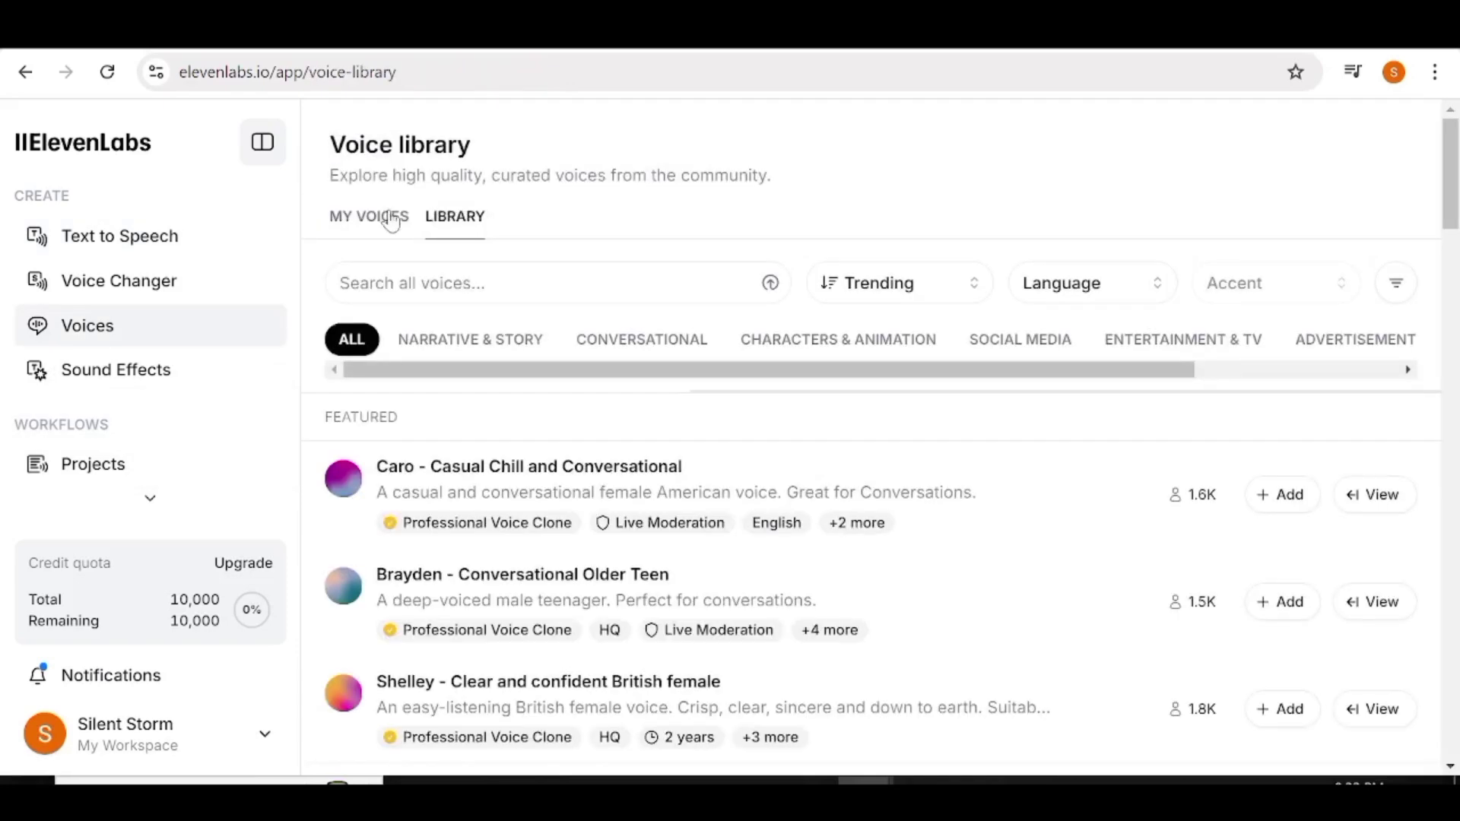
pyautogui.click(498, 352)
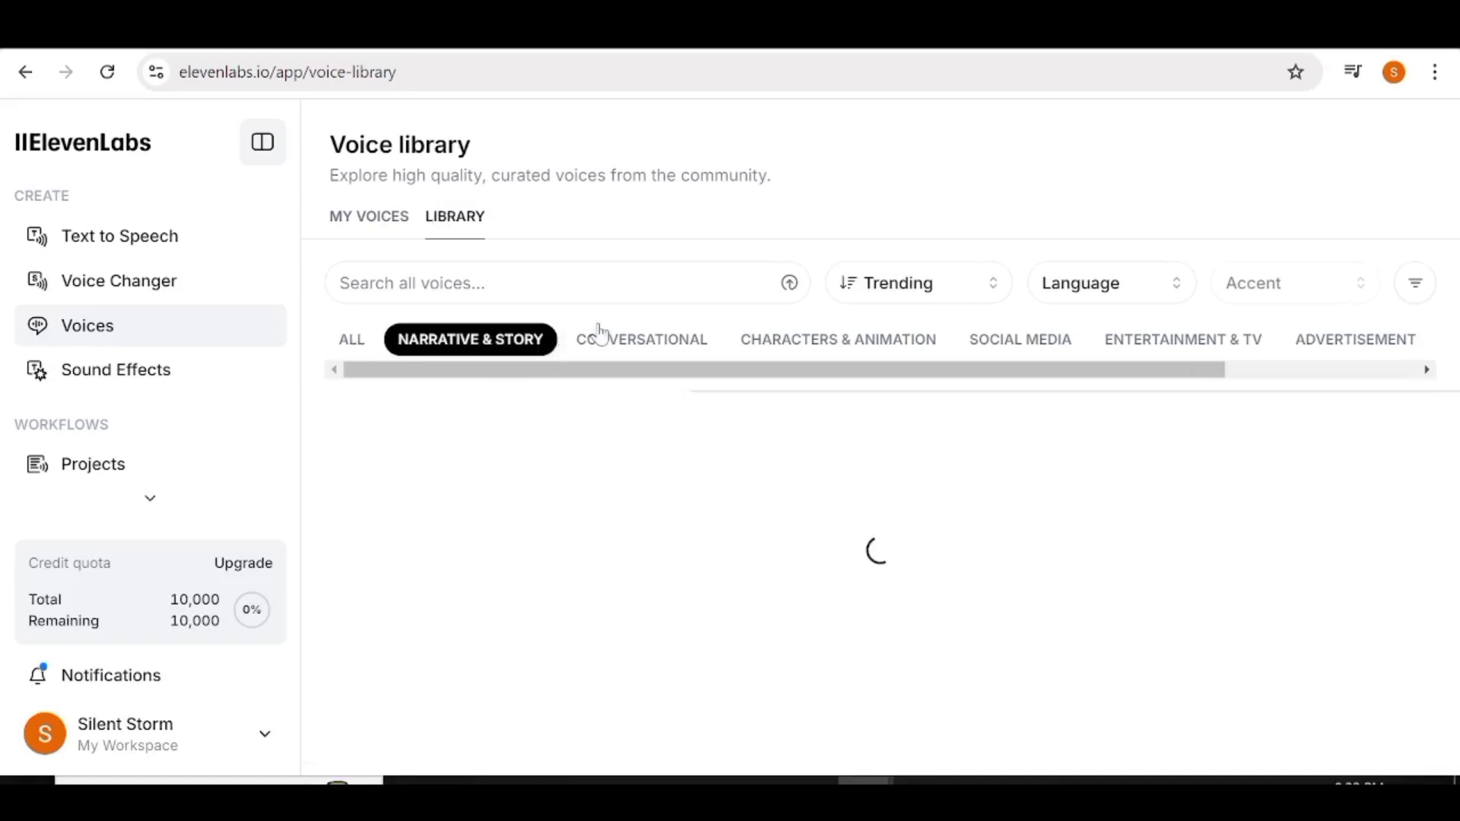
pyautogui.click(650, 343)
pyautogui.click(870, 344)
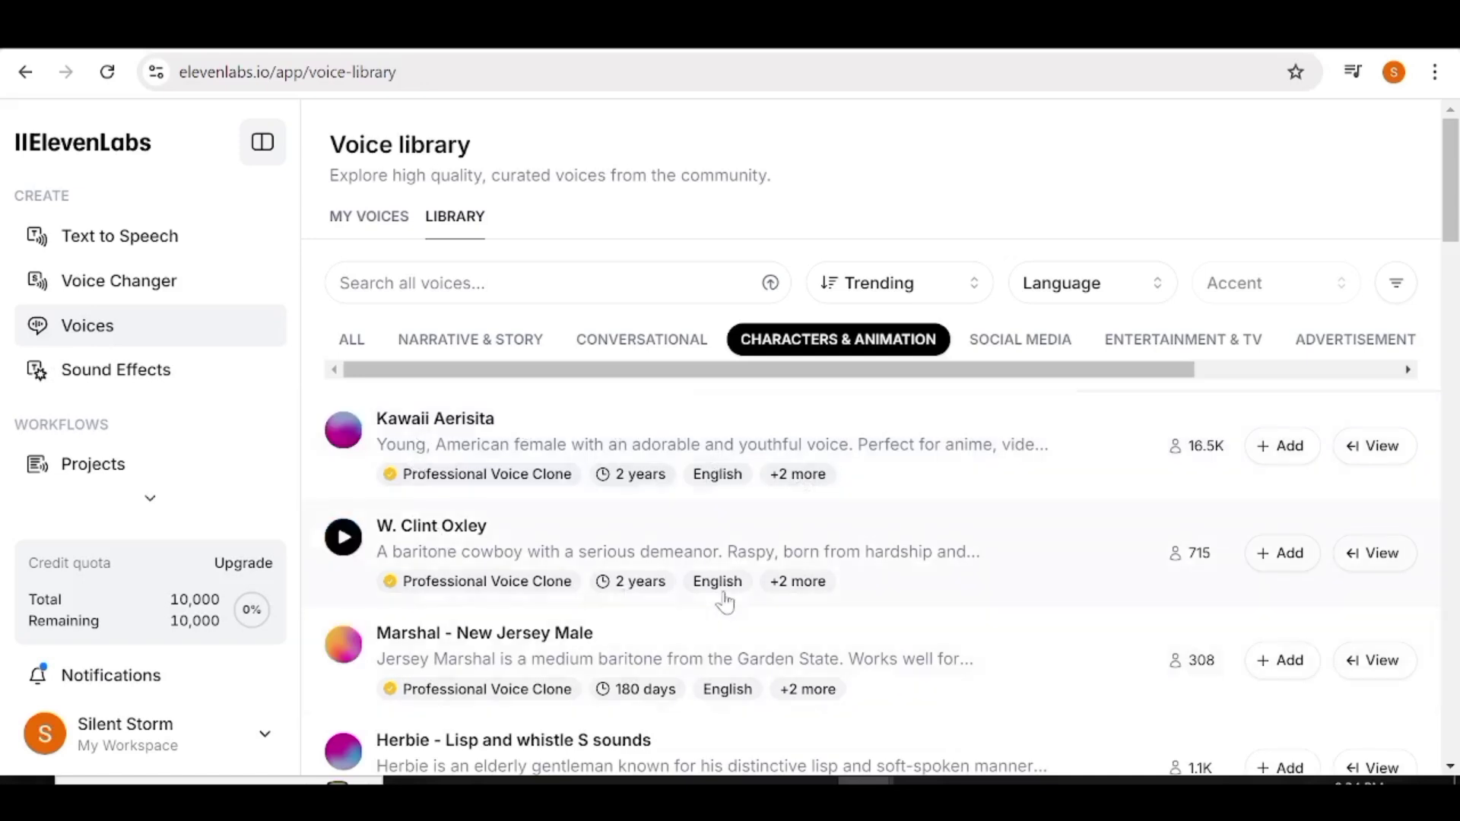
# Step: Preview the Kawaii Aerisita voice, then add it and use it for the carrot's line
pyautogui.click(343, 431)
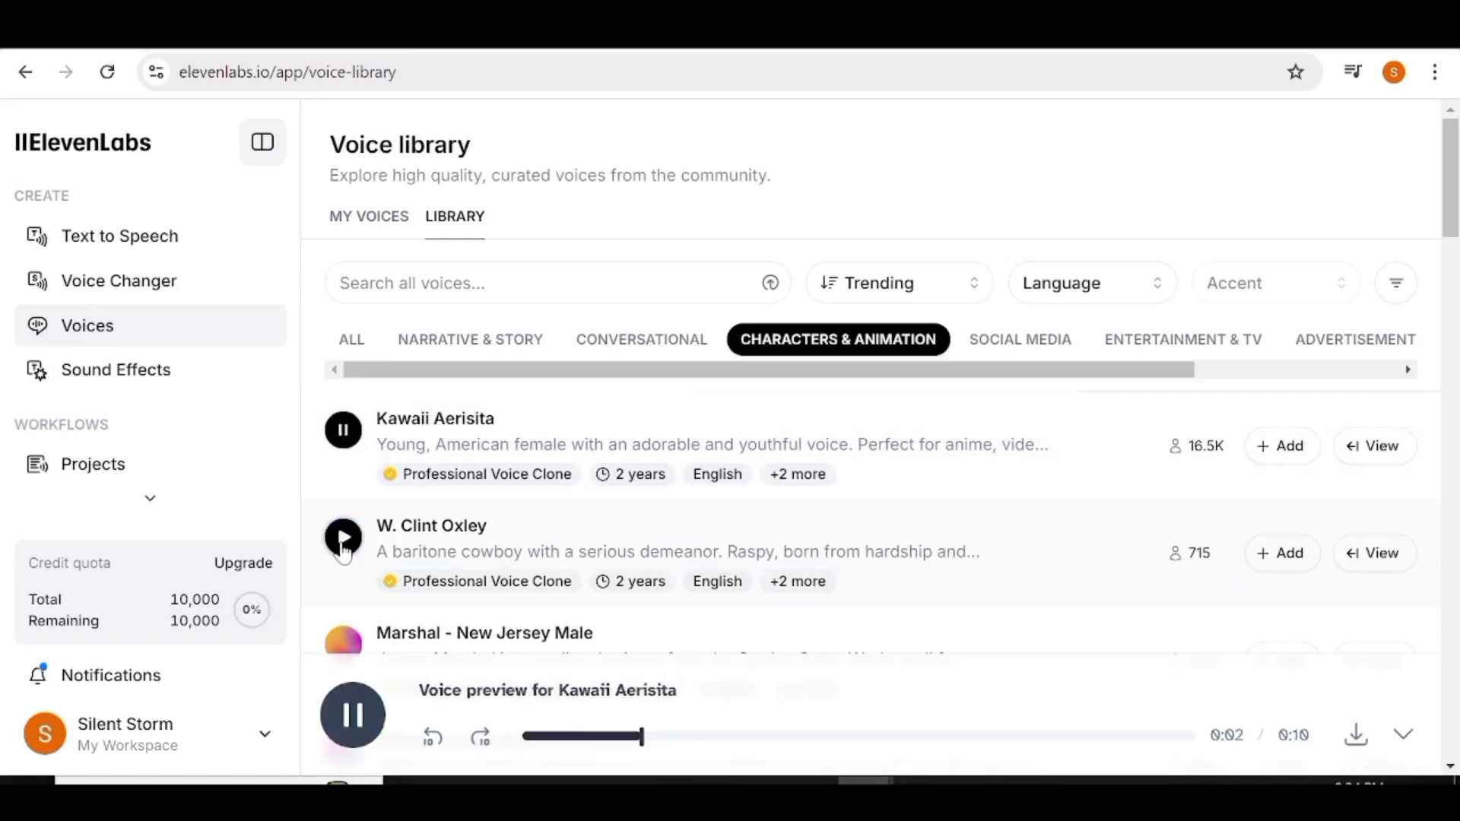
pyautogui.click(348, 434)
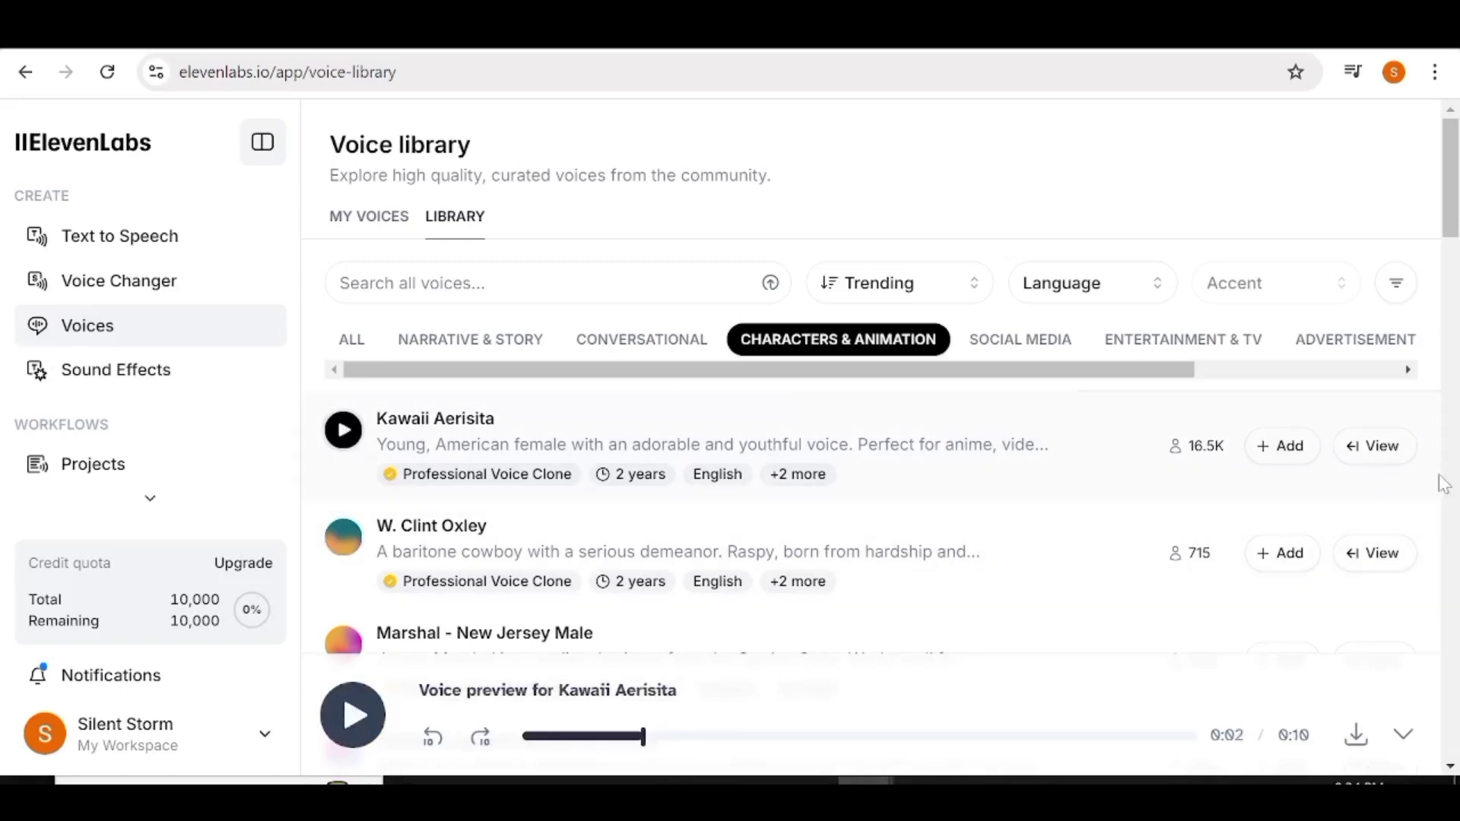
pyautogui.click(1281, 455)
pyautogui.click(1280, 455)
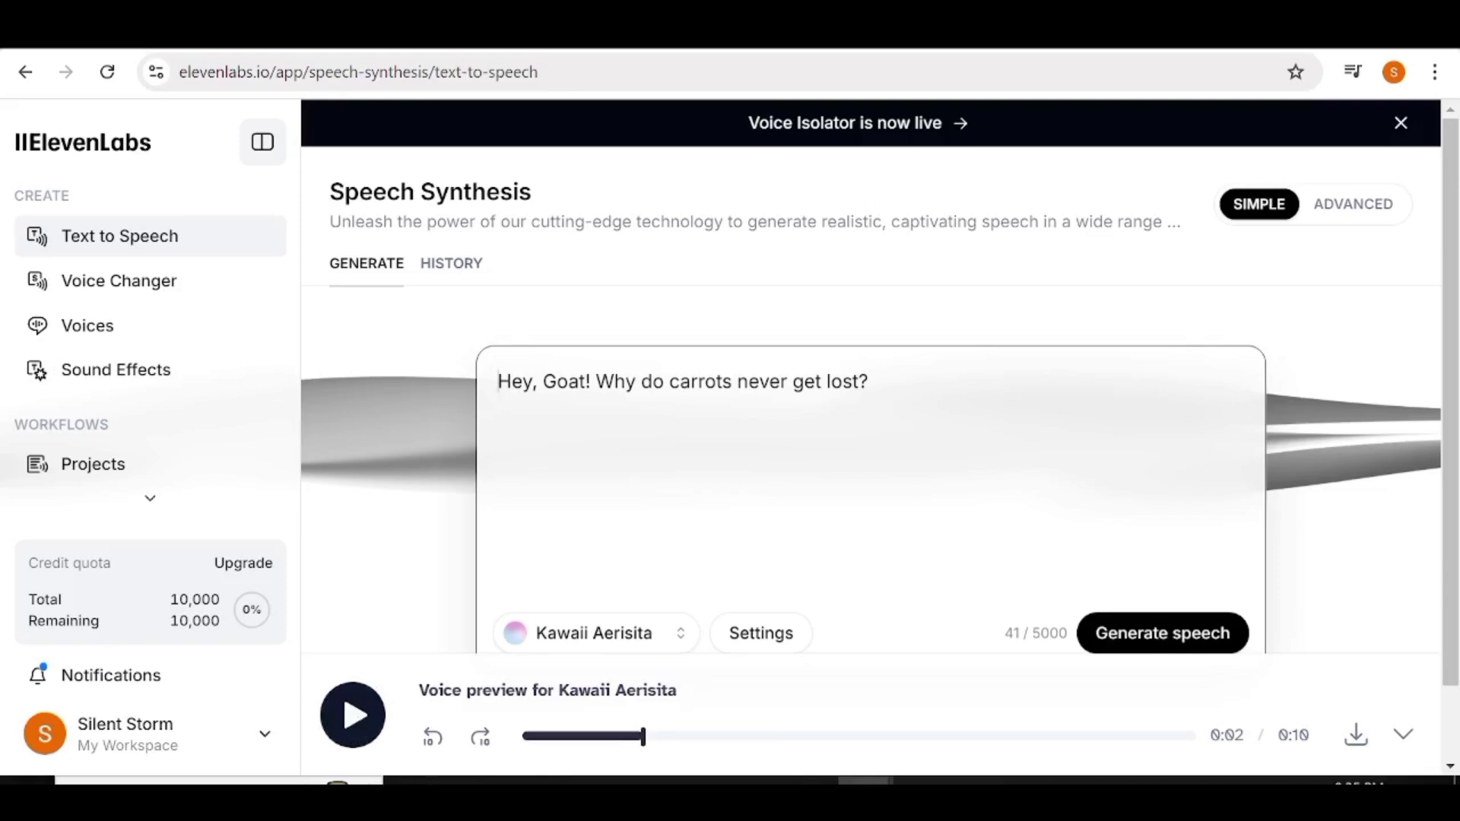
# Step: Generate the carrot's opening line as speech with Kawaii Aerisita, play it and download the audio
pyautogui.click(1177, 644)
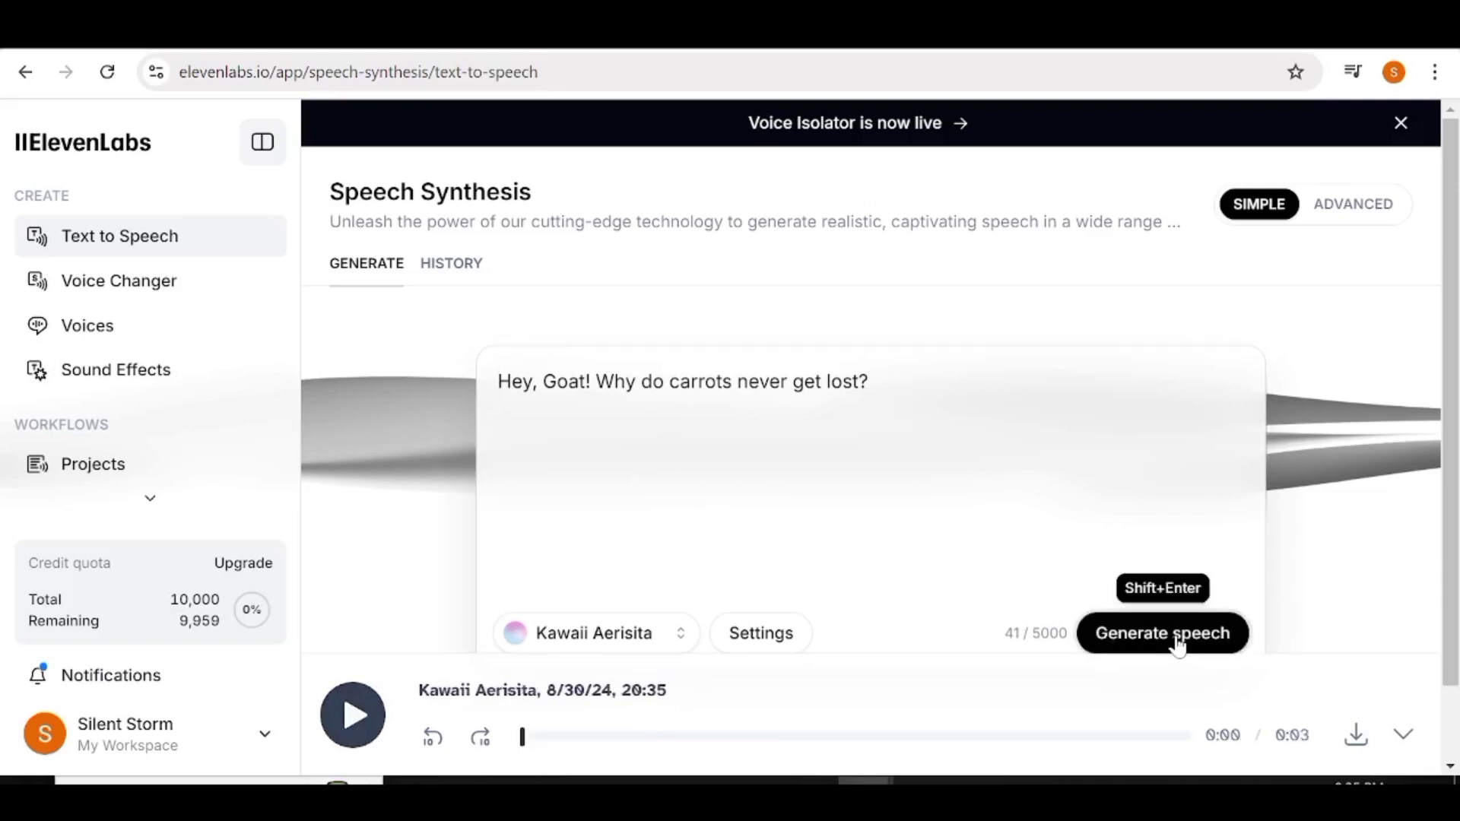
pyautogui.click(369, 715)
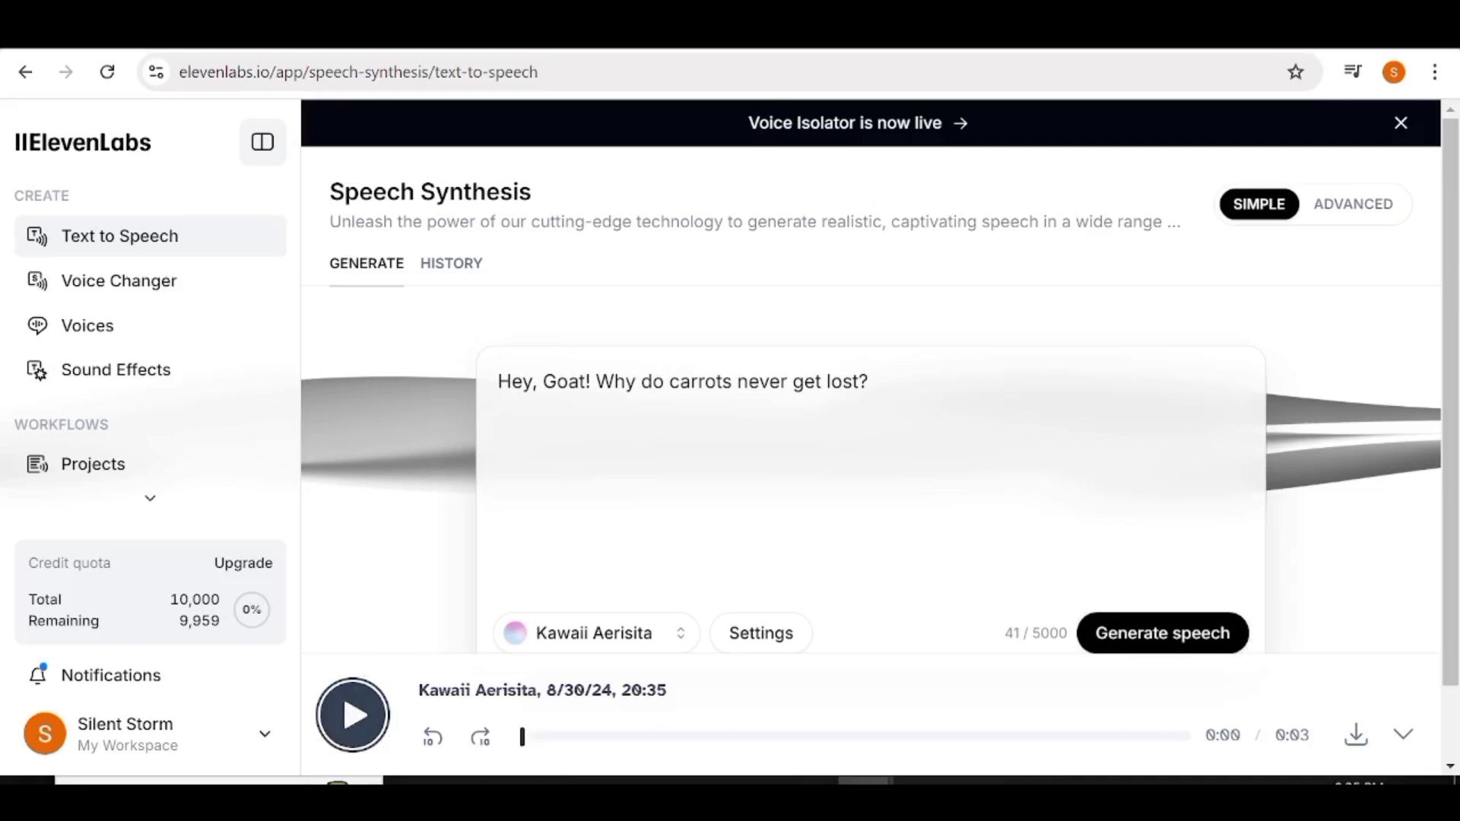
pyautogui.click(1355, 734)
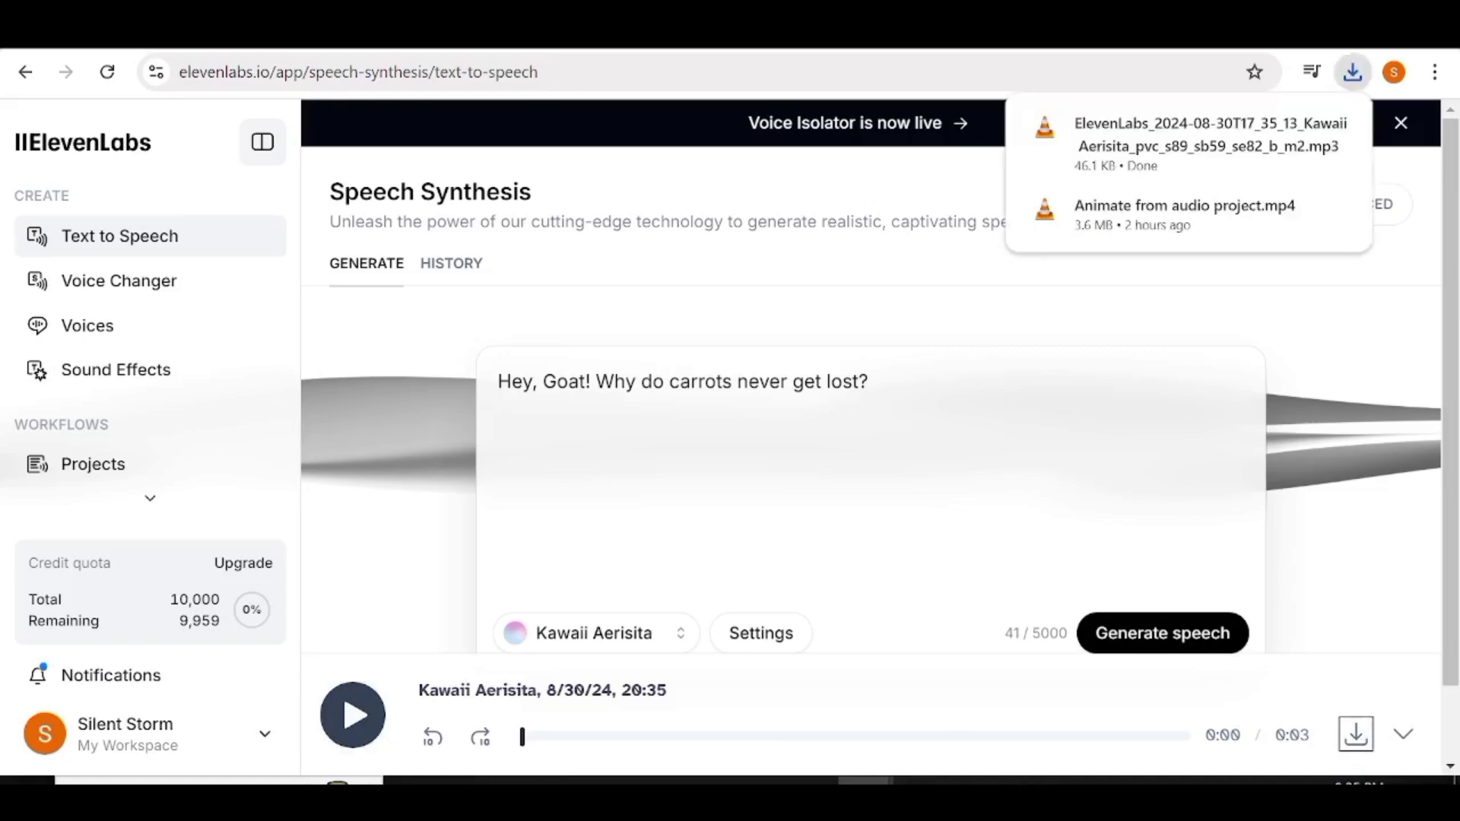
# Step: Switch to the ChatGPT script and copy the goat's reply "Hmm, I don't know, Carrot. Why?"
pyautogui.hotkey('ctrl', 'Tab')
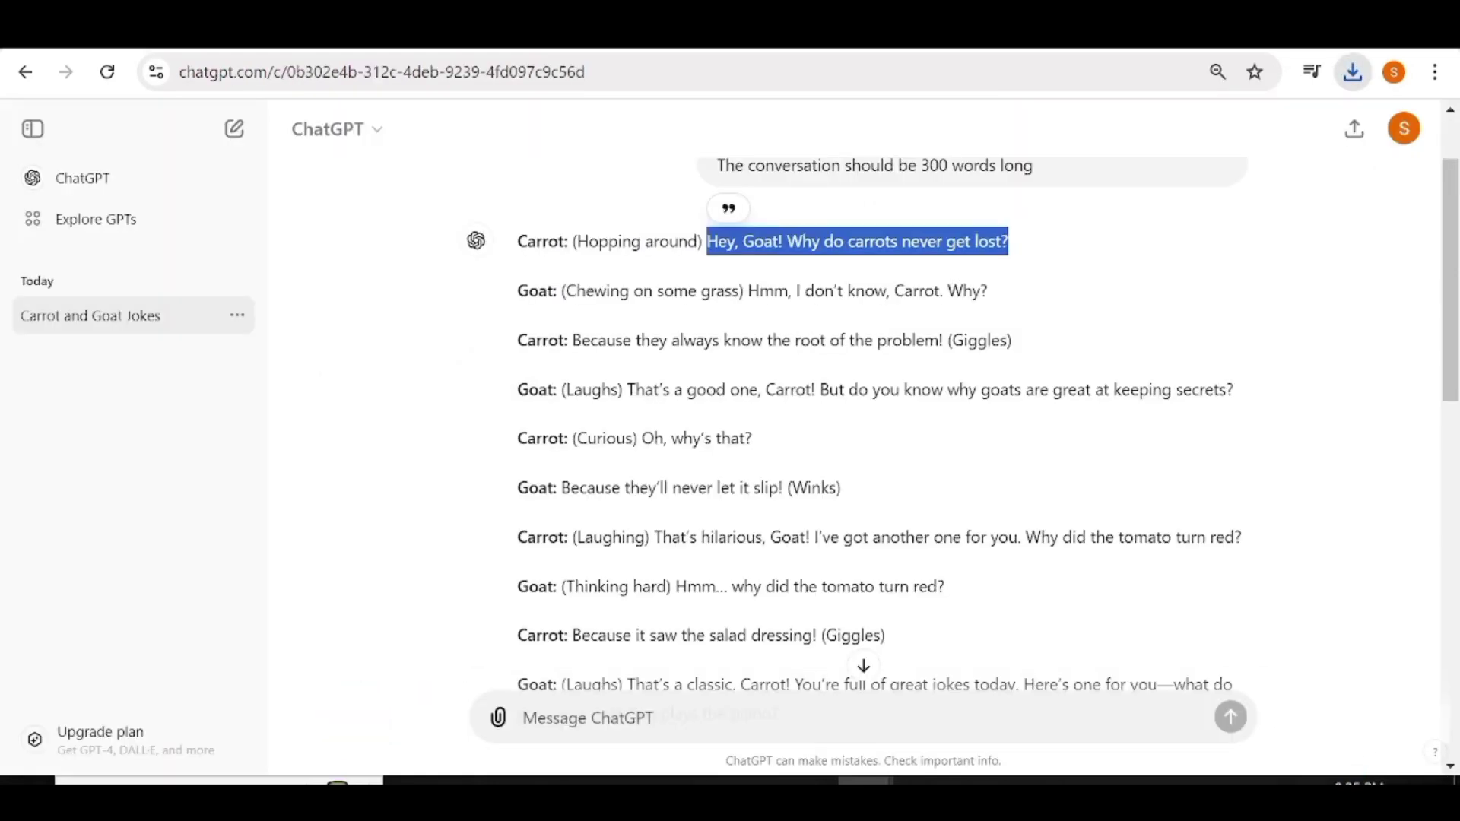
pyautogui.moveTo(749, 291); pyautogui.dragTo(1021, 316)
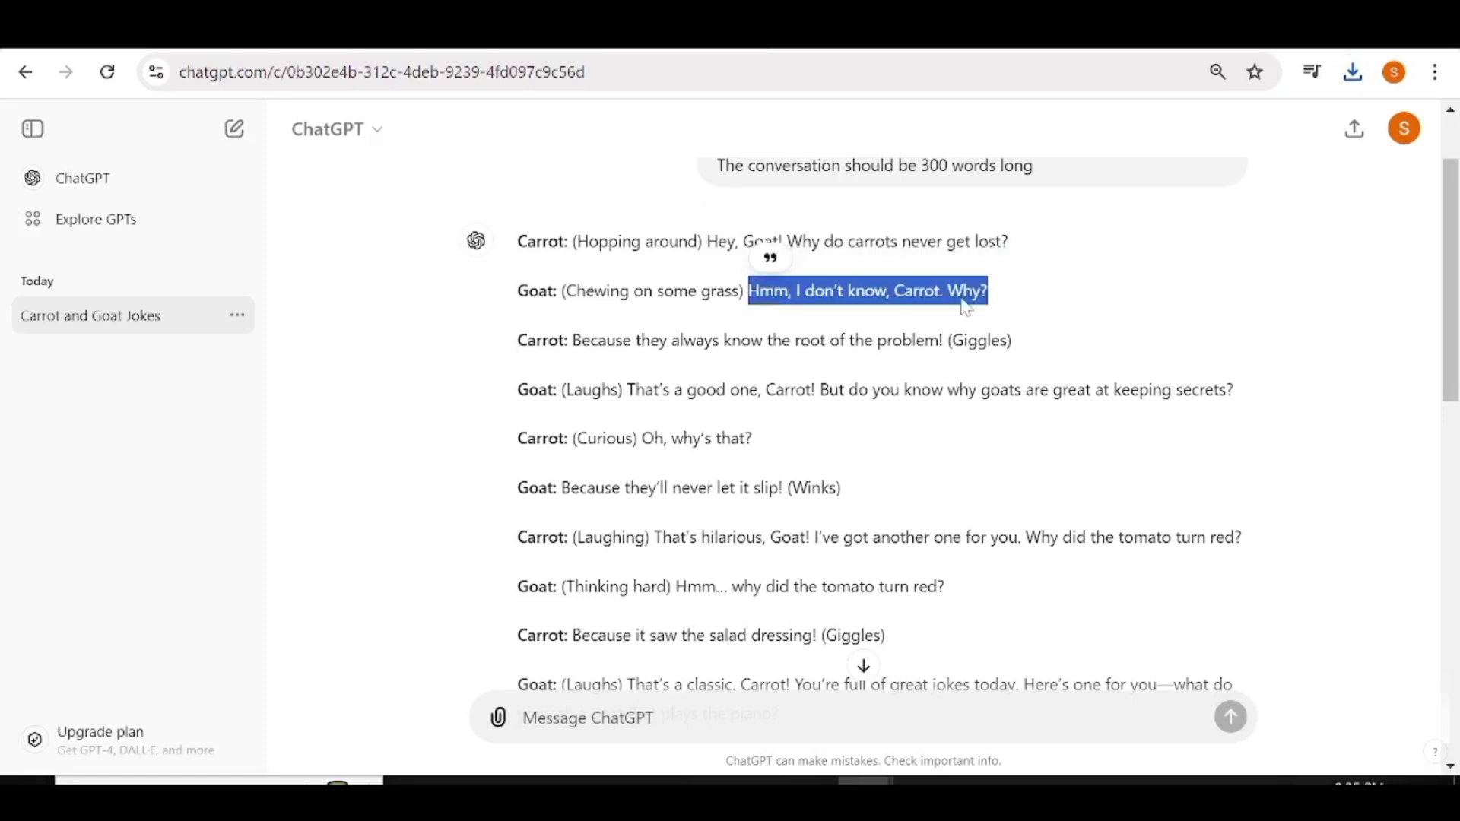
pyautogui.rightClick(966, 308)
pyautogui.click(988, 323)
# Step: Return to ElevenLabs and replace the carrot's line in the speech text with the copied goat reply
pyautogui.hotkey('ctrl', 'Tab')
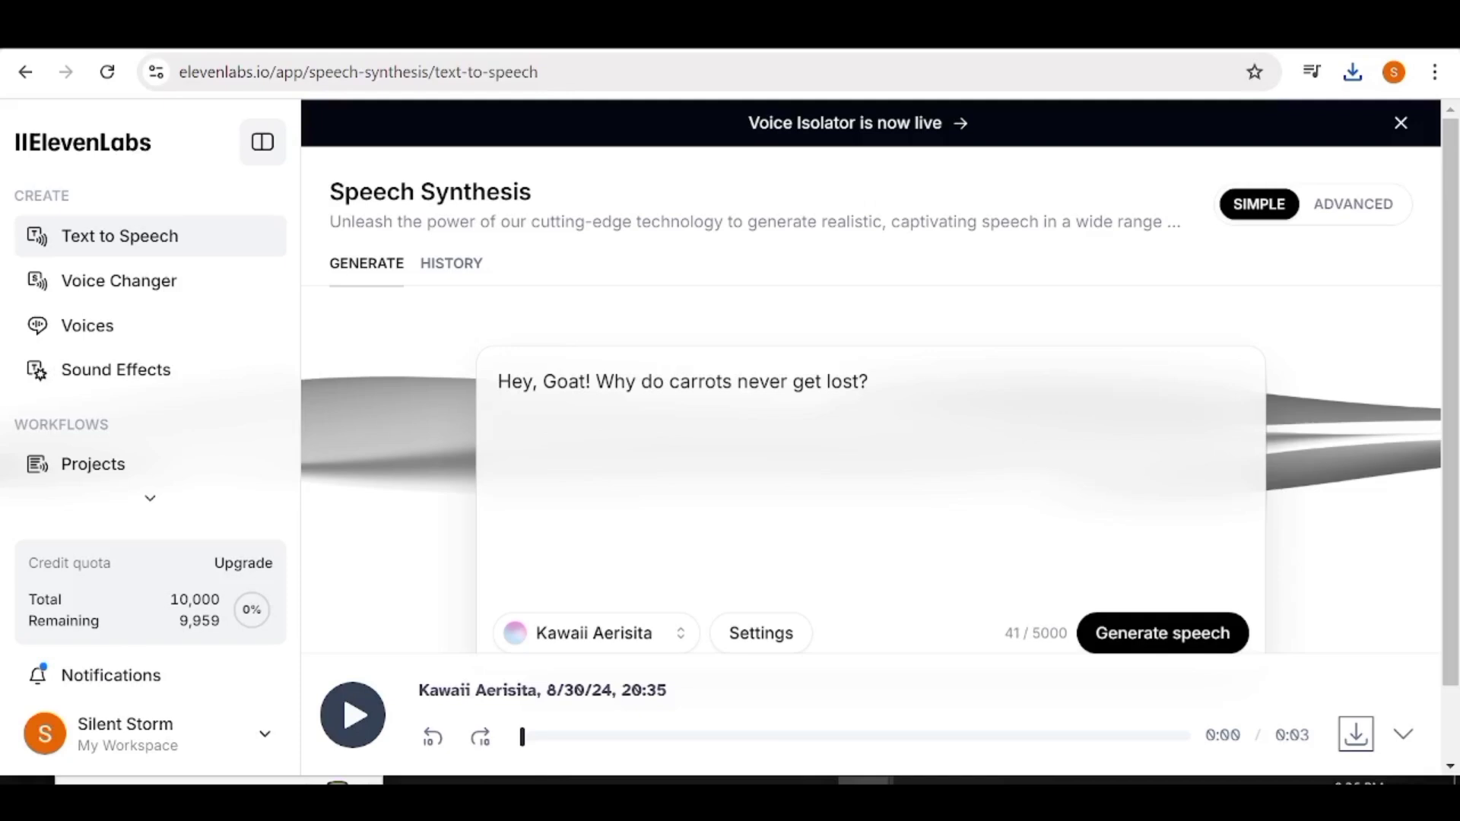
pyautogui.moveTo(869, 382); pyautogui.dragTo(498, 382)
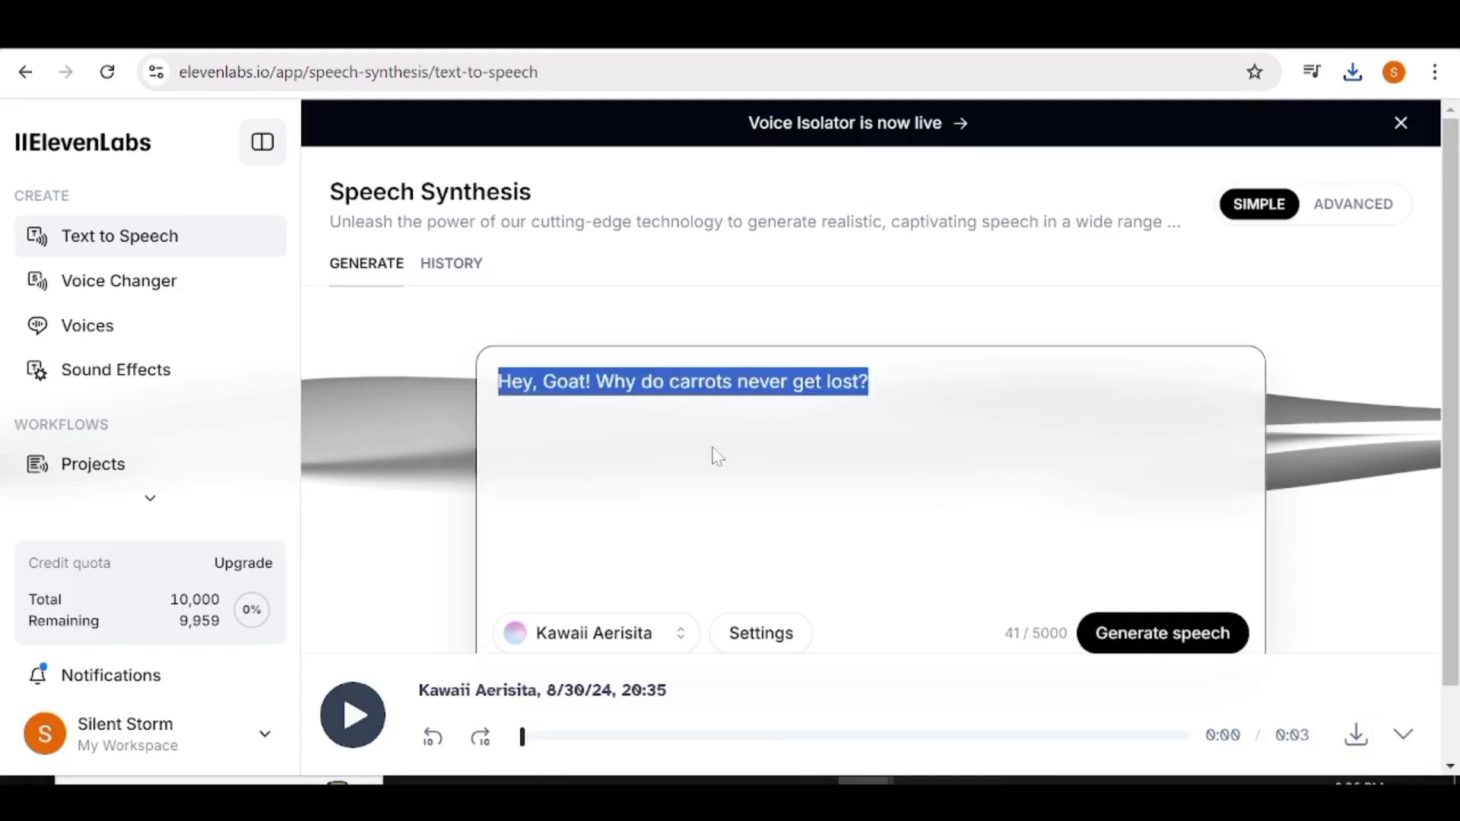
pyautogui.rightClick(596, 384)
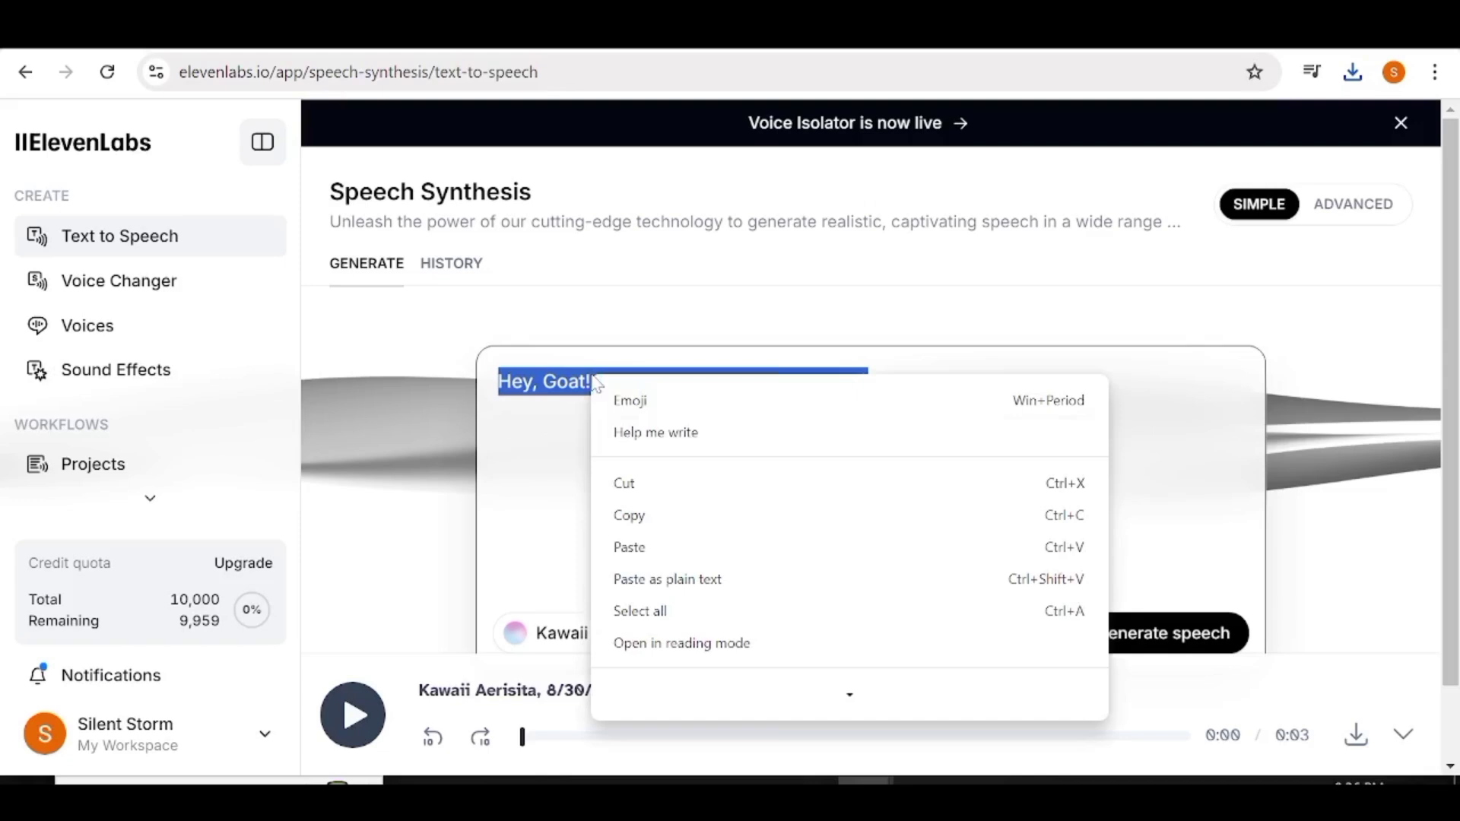
pyautogui.click(623, 546)
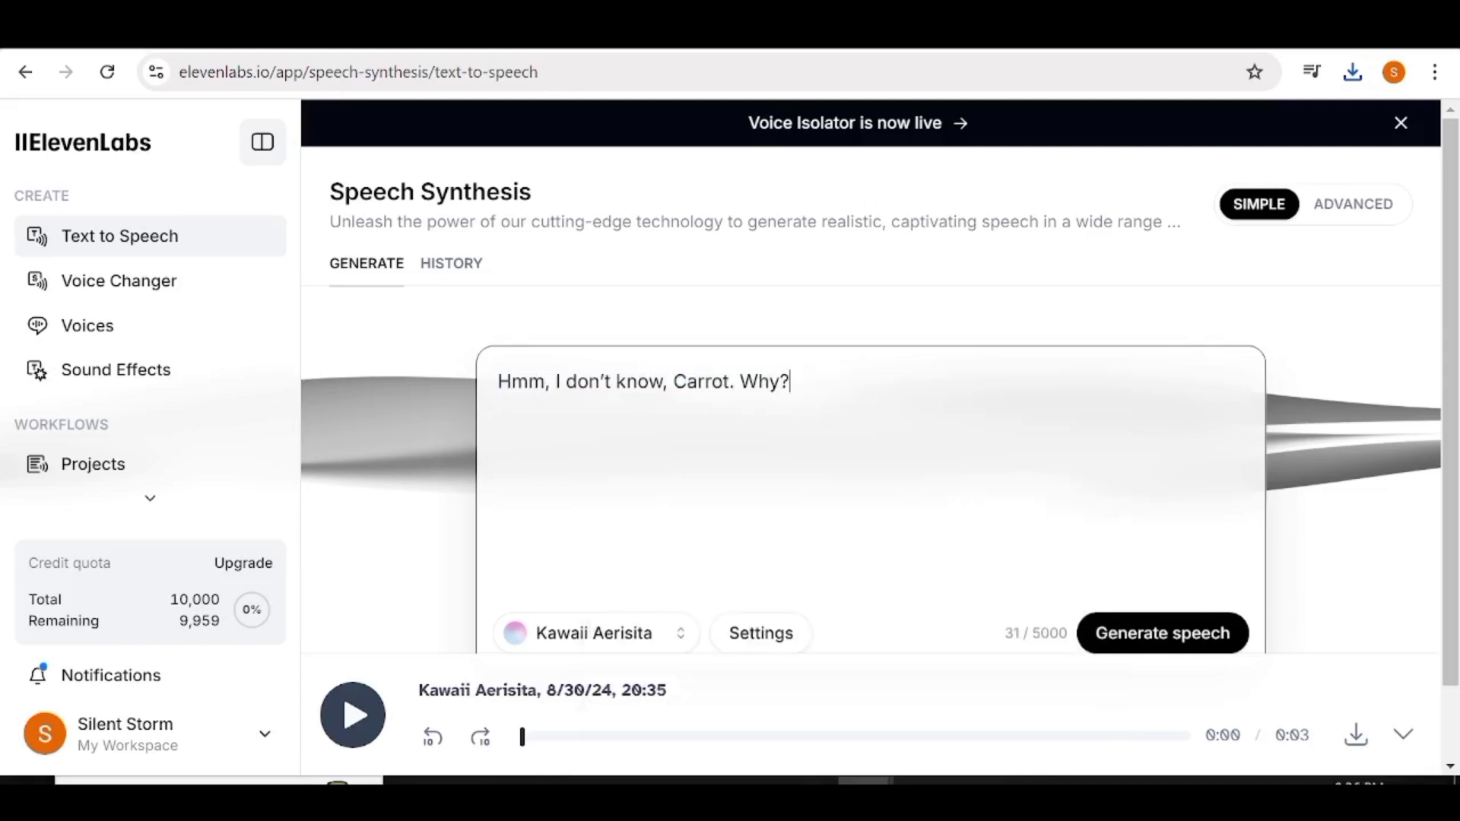
# Step: Browse the Characters & Animation library, preview the "Male Child - Youthful, Raspy, Cute & Excitable" voice, and use it for the goat's reply
pyautogui.click(655, 637)
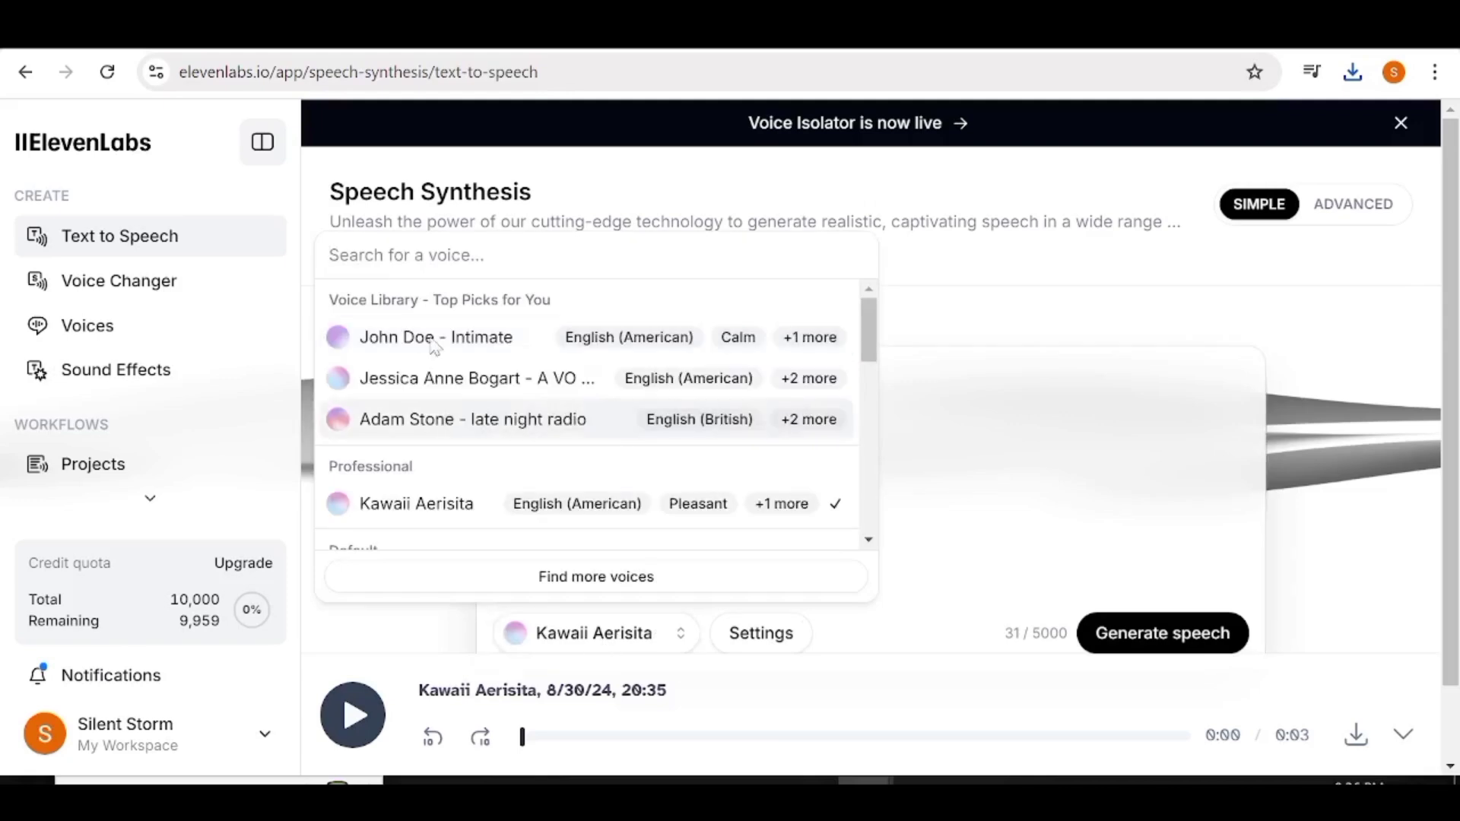
pyautogui.scroll(-5, 532, 487)
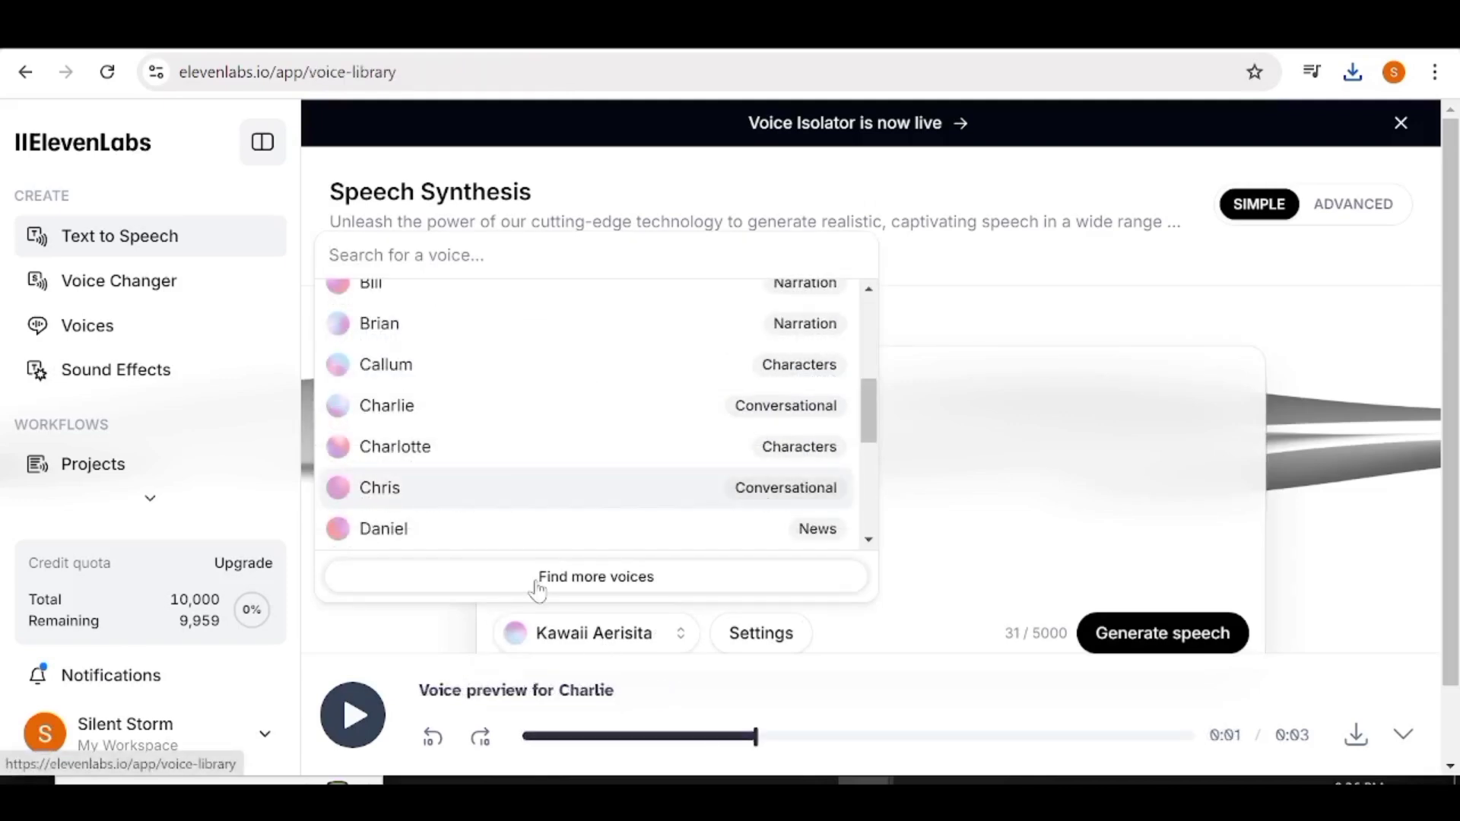
pyautogui.click(537, 577)
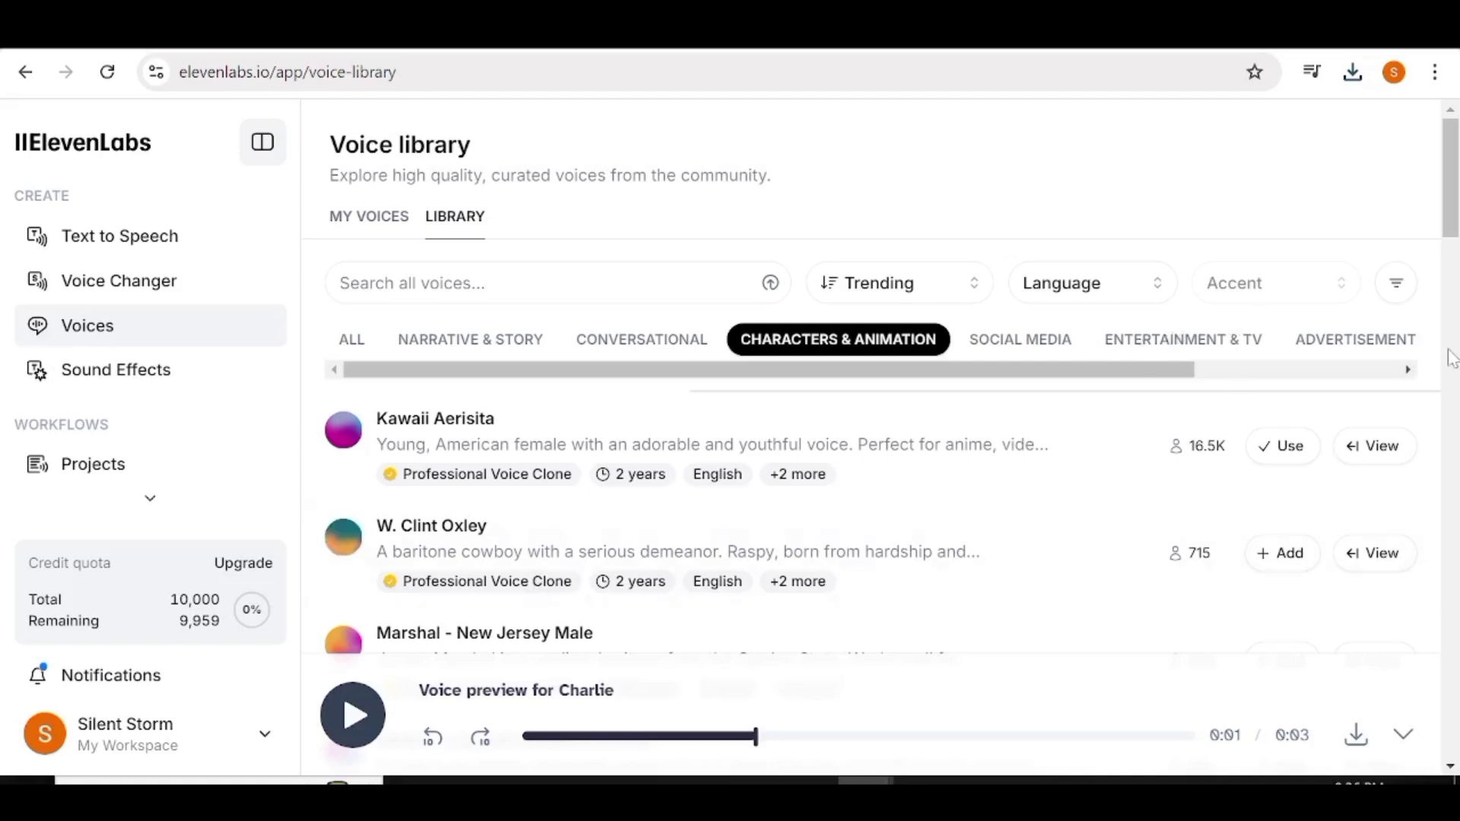
pyautogui.moveTo(1407, 371); pyautogui.dragTo(1407, 371)
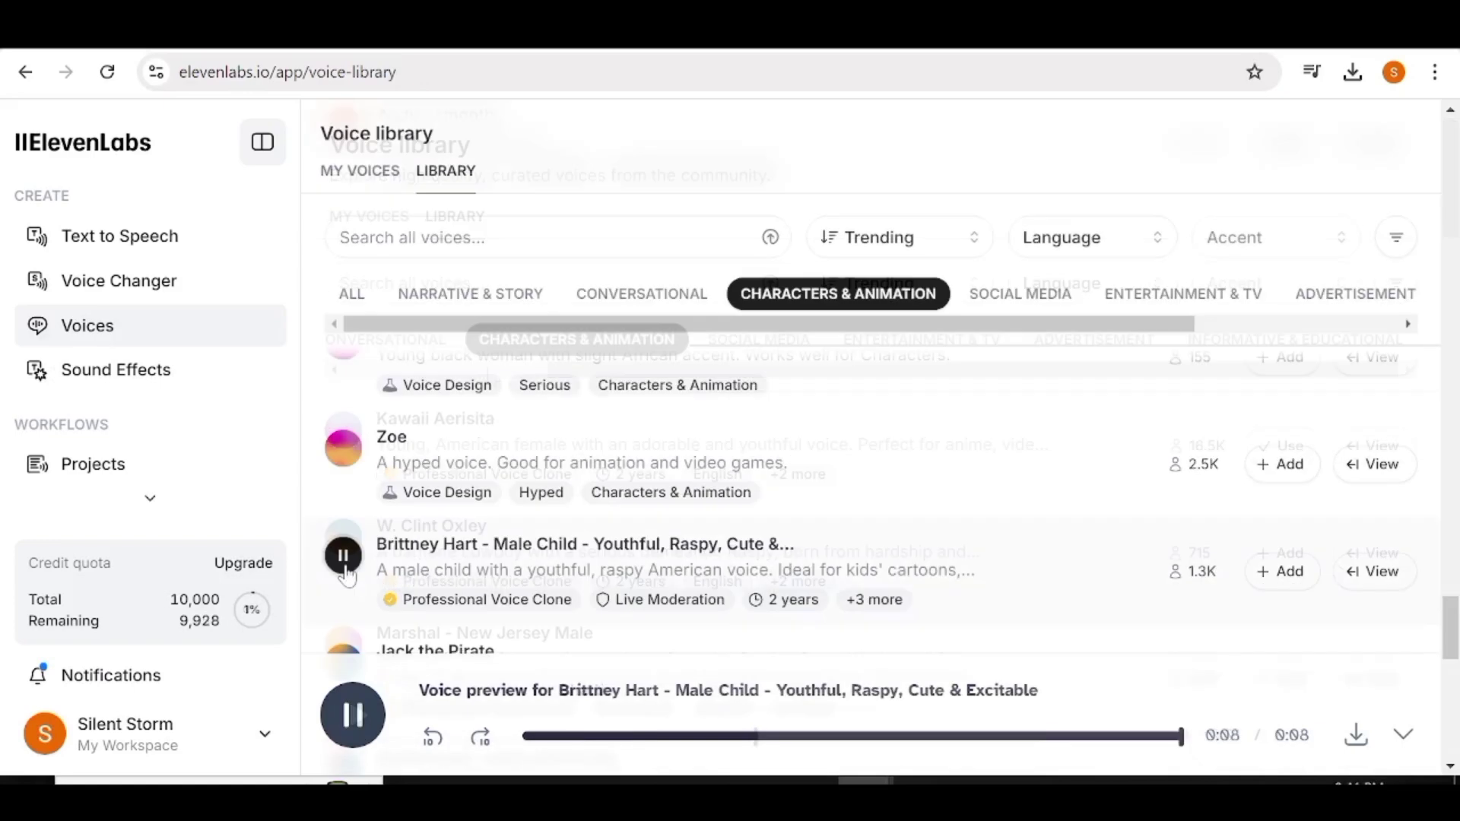
pyautogui.click(344, 563)
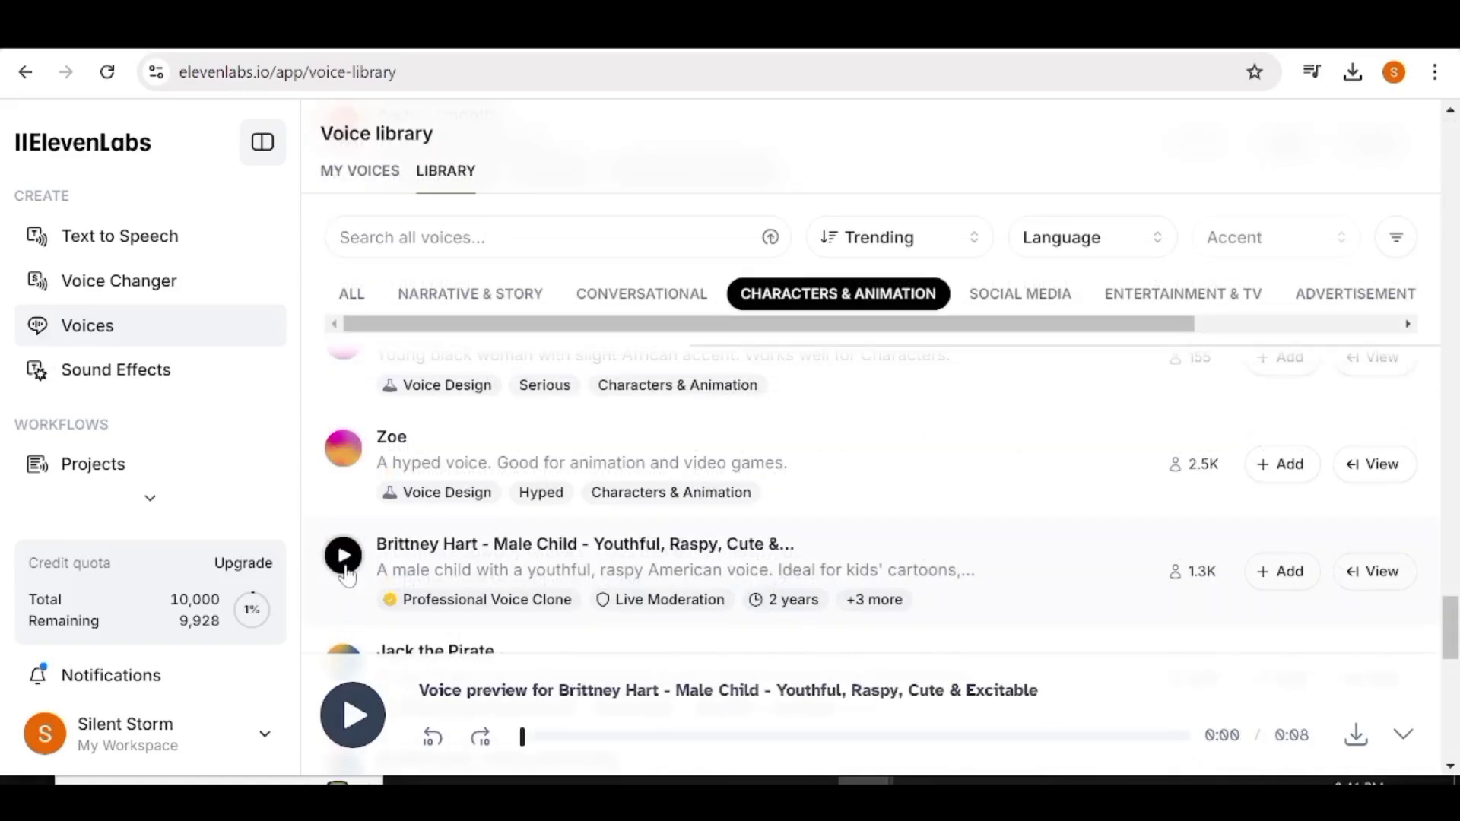
pyautogui.click(343, 566)
pyautogui.click(1280, 572)
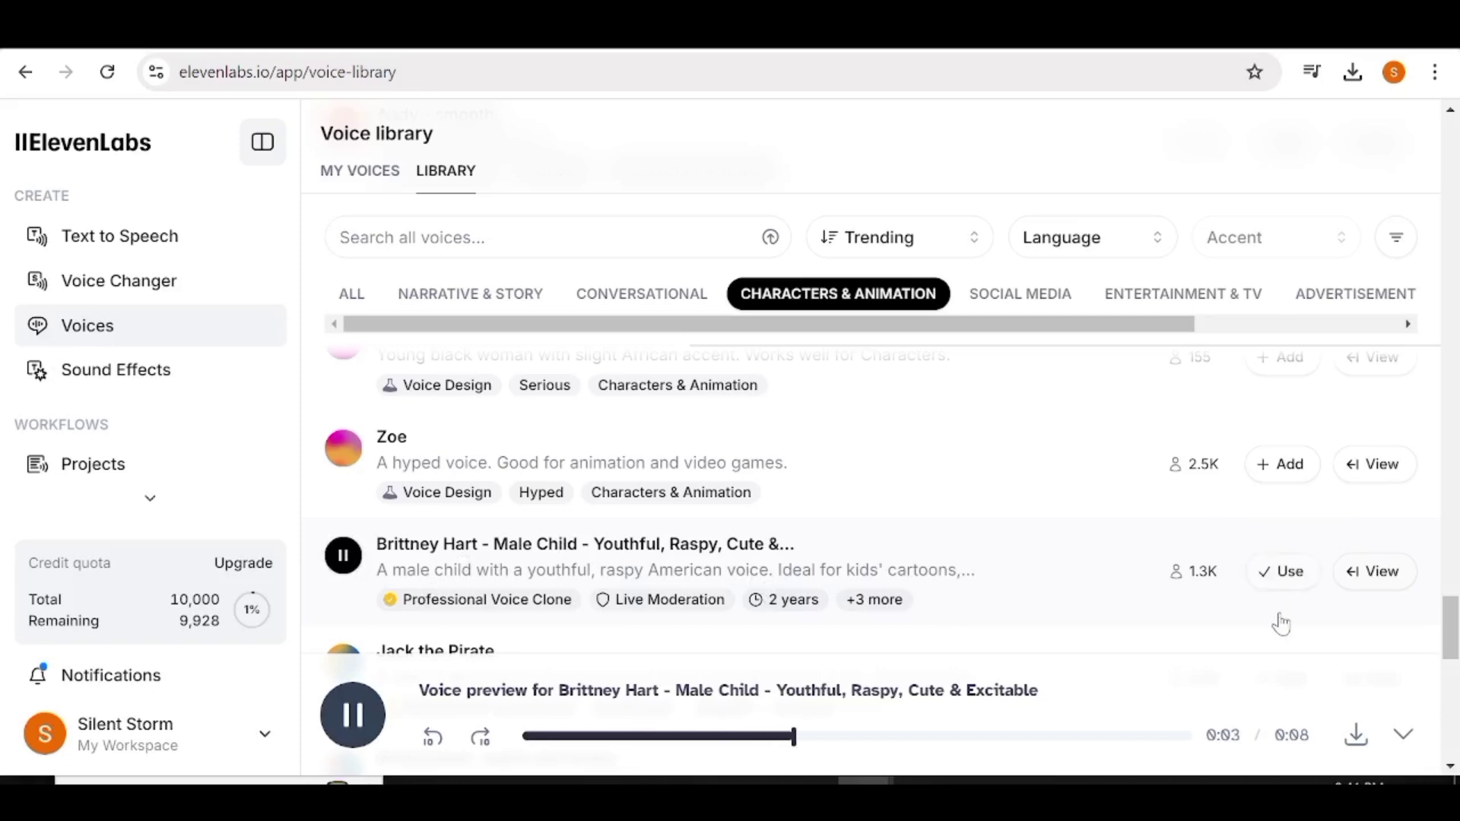
pyautogui.click(1293, 576)
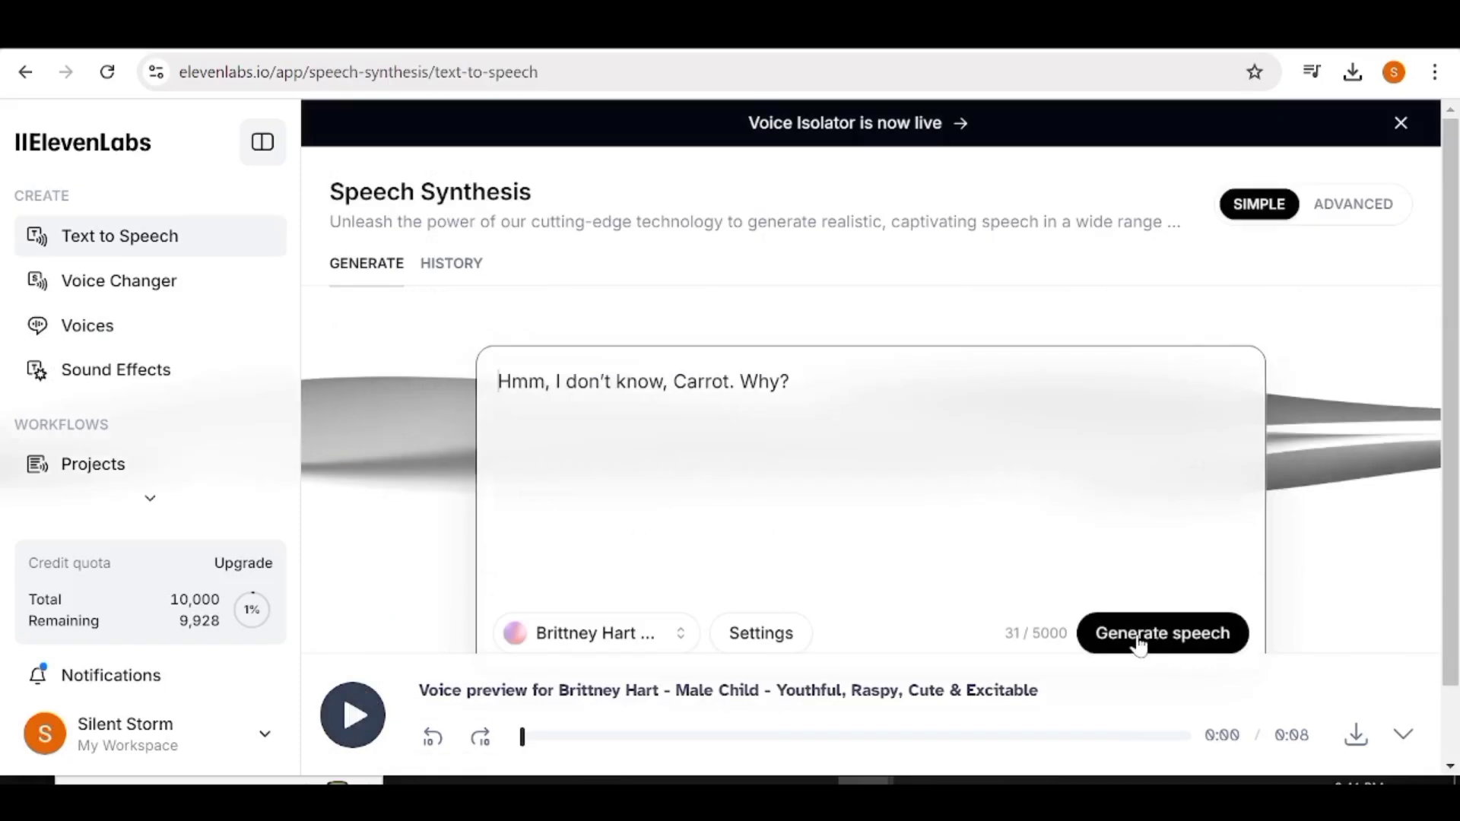
# Step: Generate the goat's reply as speech with the Male Child voice and download the audio
pyautogui.click(1142, 640)
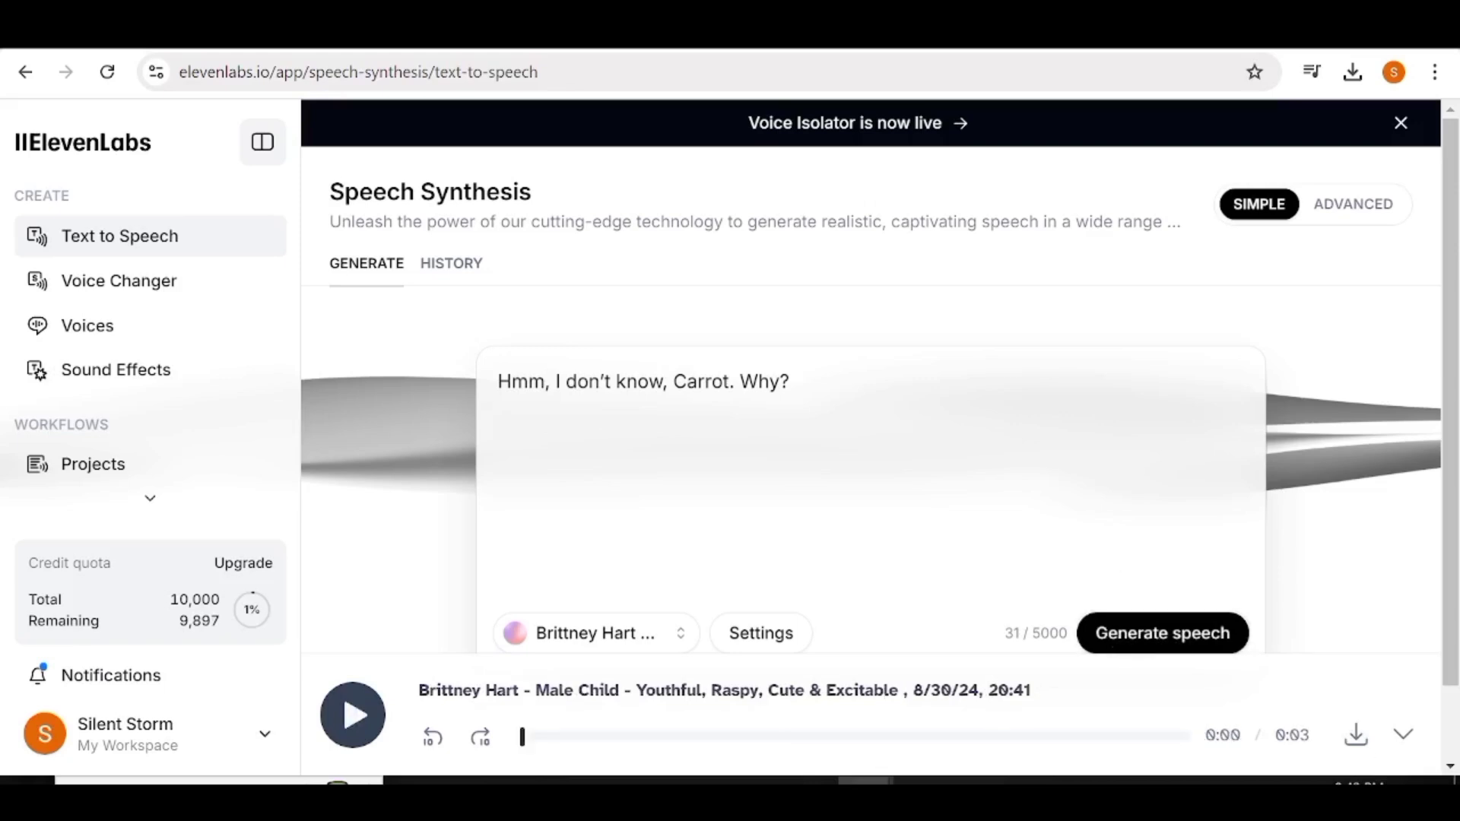
pyautogui.click(1354, 738)
# Step: Voice "That's right! We'll see you all next time for more laughs and learning. Bye!" with Kawaii Aerisita and download the audio
pyautogui.click(791, 381)
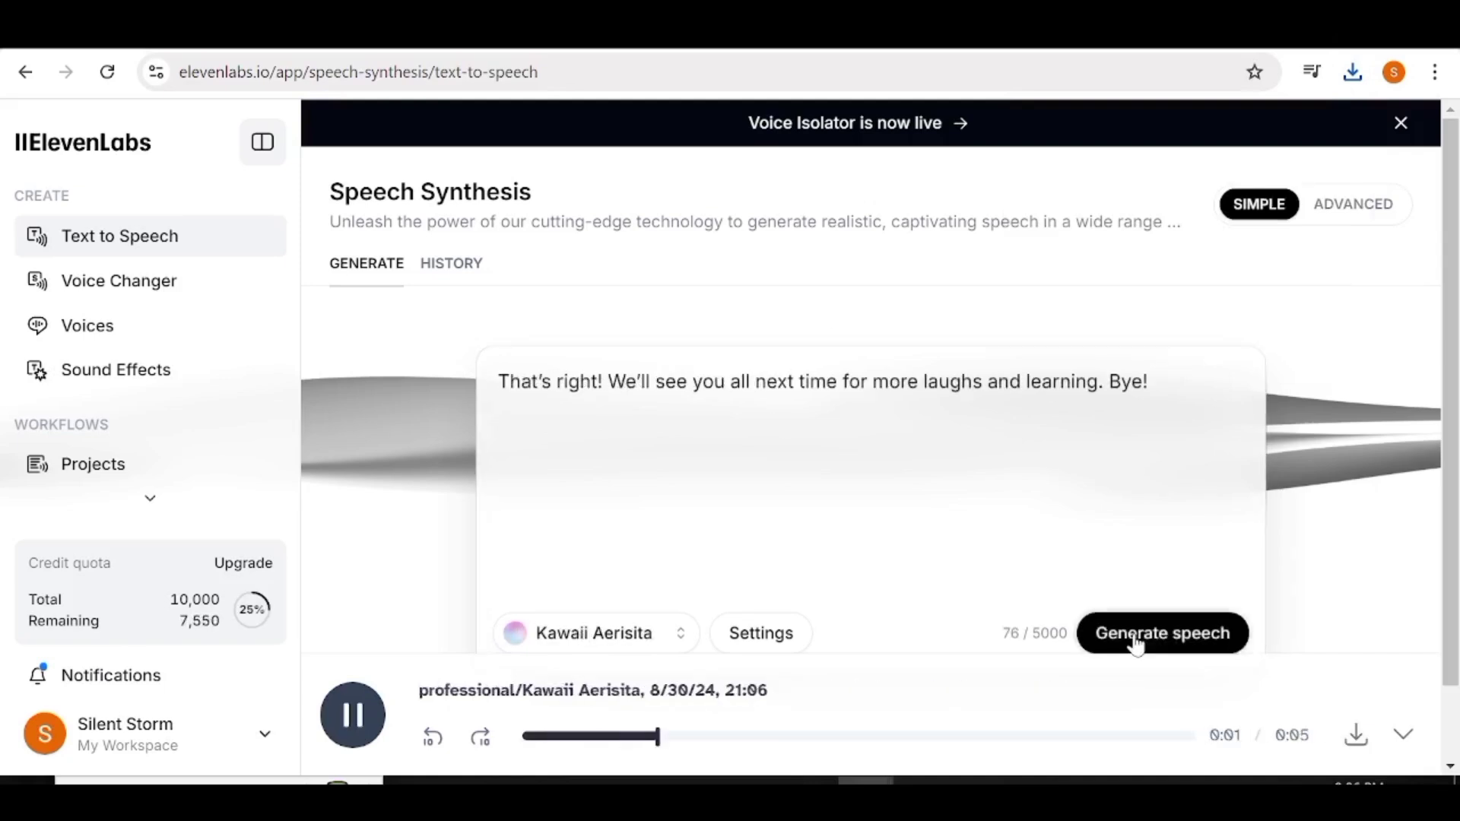
pyautogui.click(1356, 735)
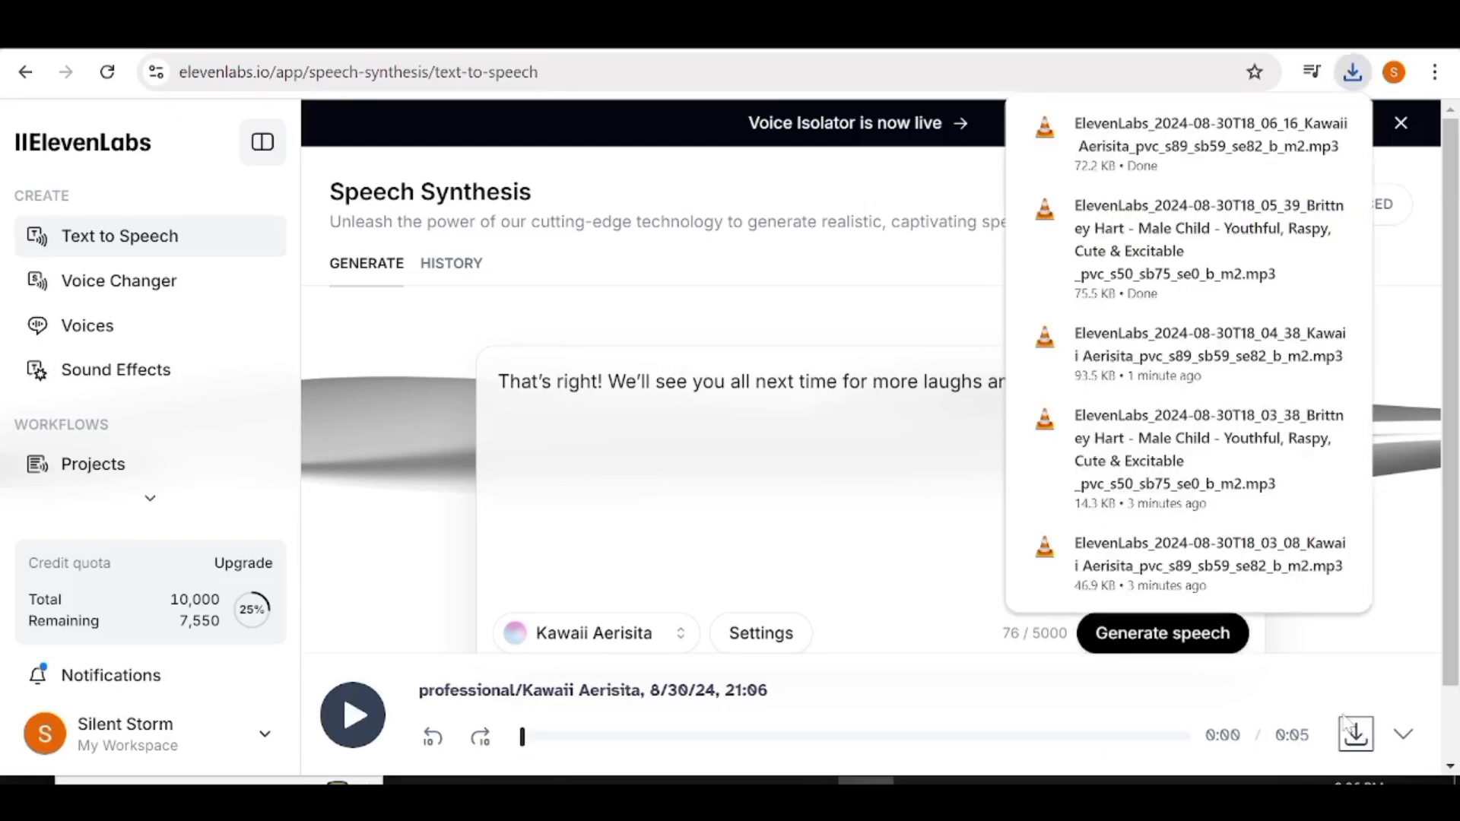
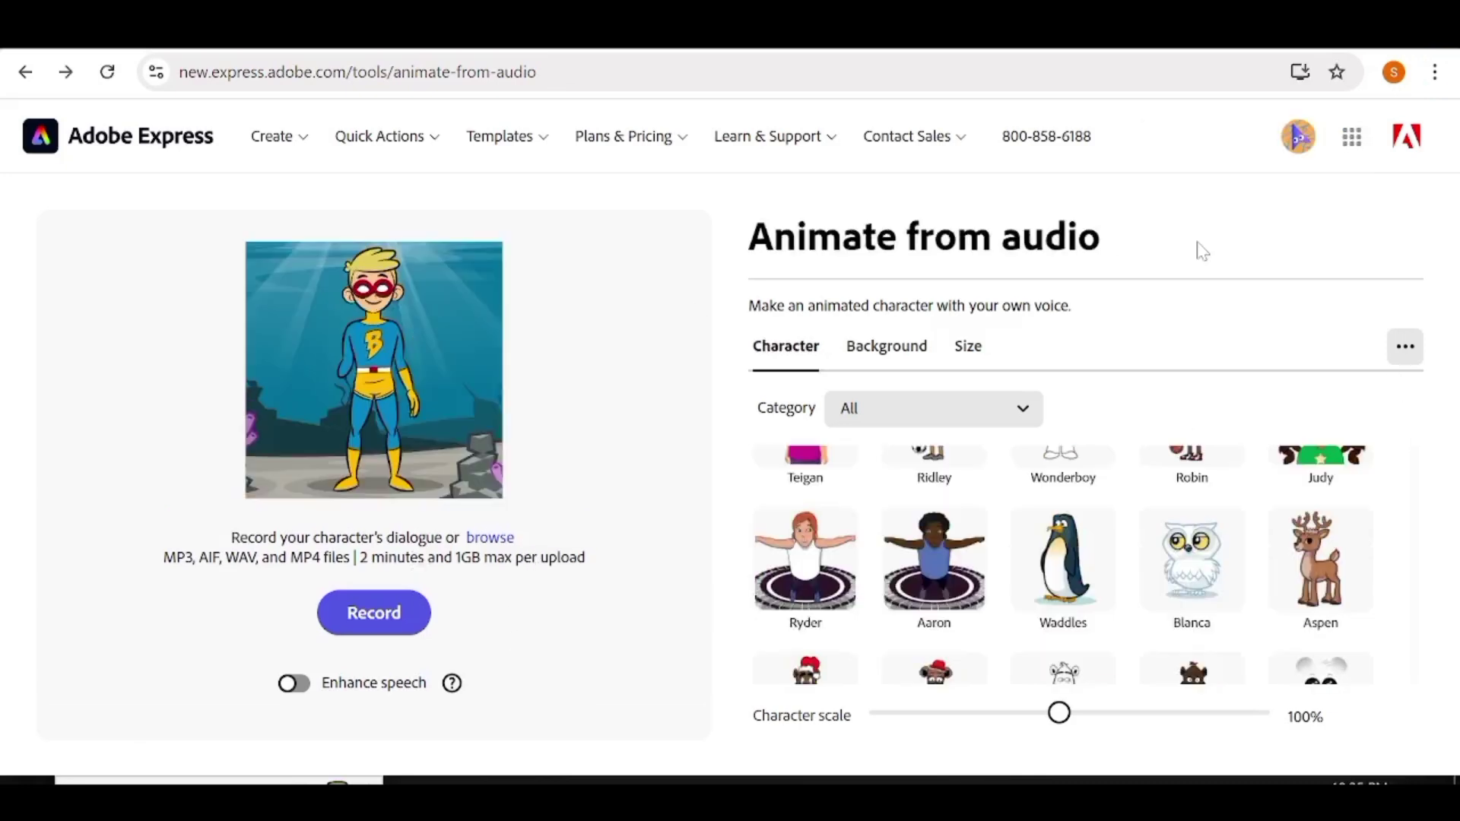
# Step: Look through the character categories and filter the character library to Animals
pyautogui.click(401, 370)
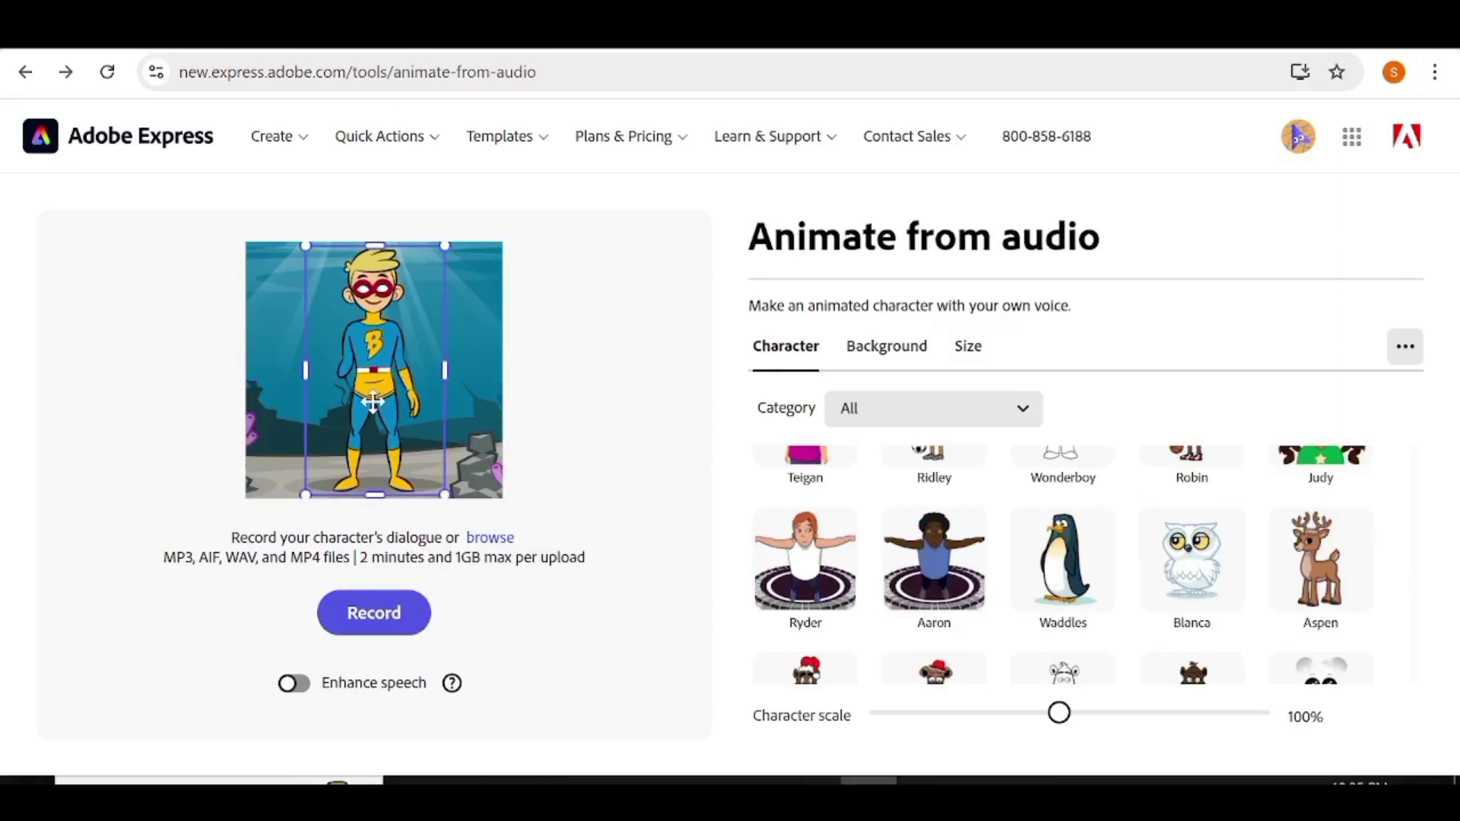
pyautogui.click(953, 411)
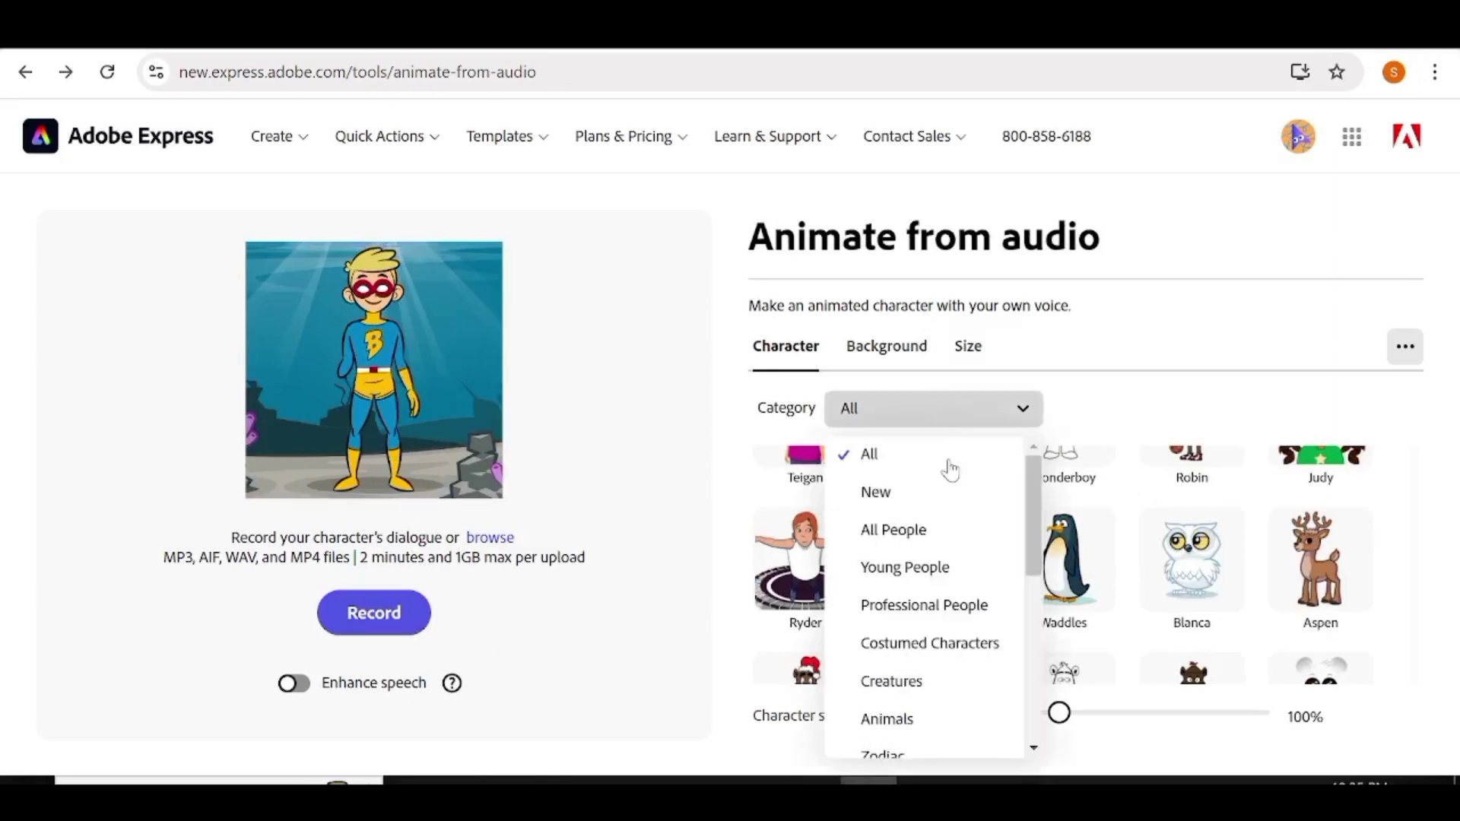
pyautogui.scroll(-3, 941, 505)
pyautogui.scroll(-3, 945, 507)
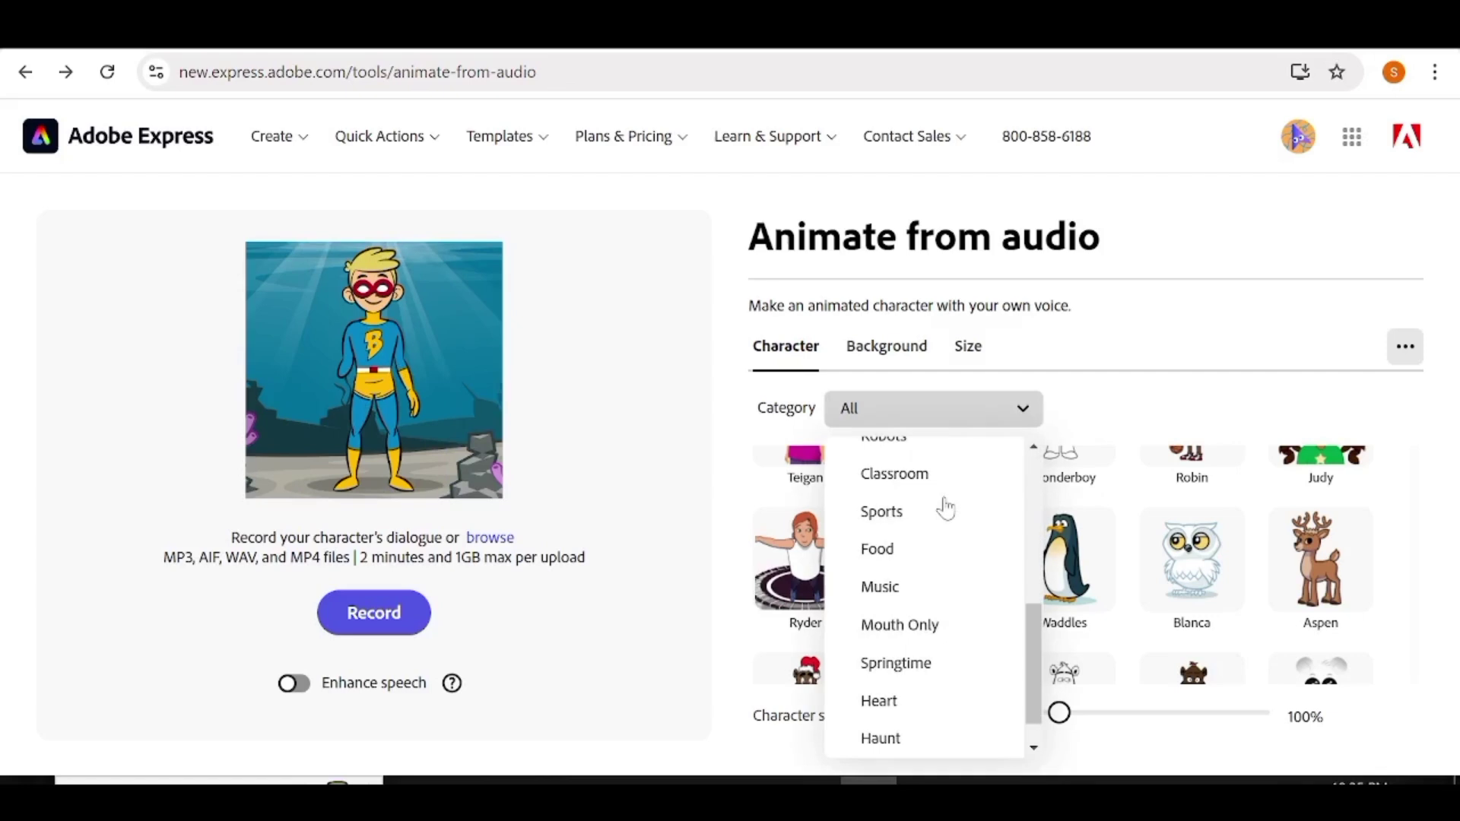
pyautogui.scroll(5, 945, 507)
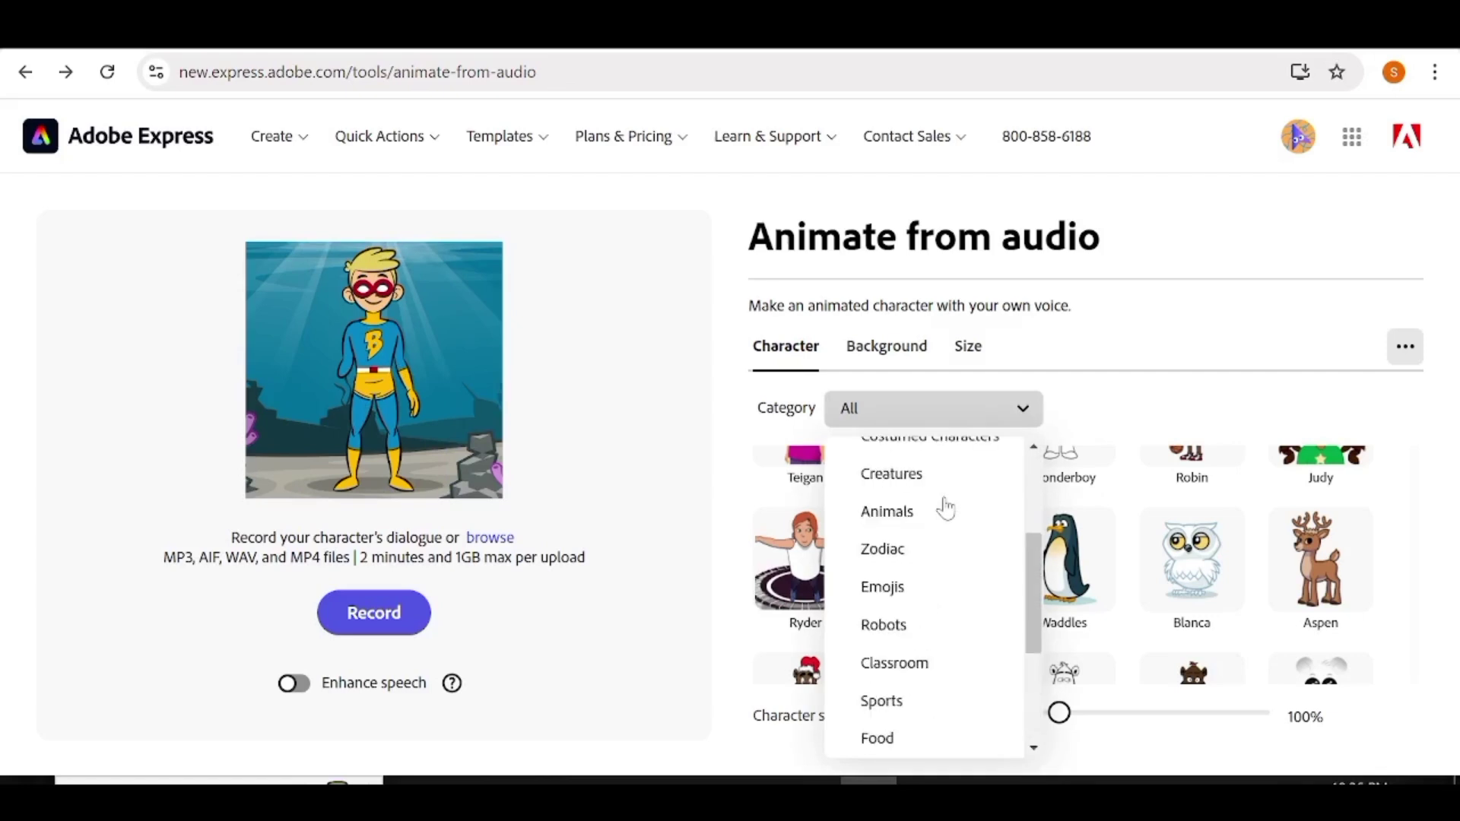
pyautogui.scroll(2, 945, 507)
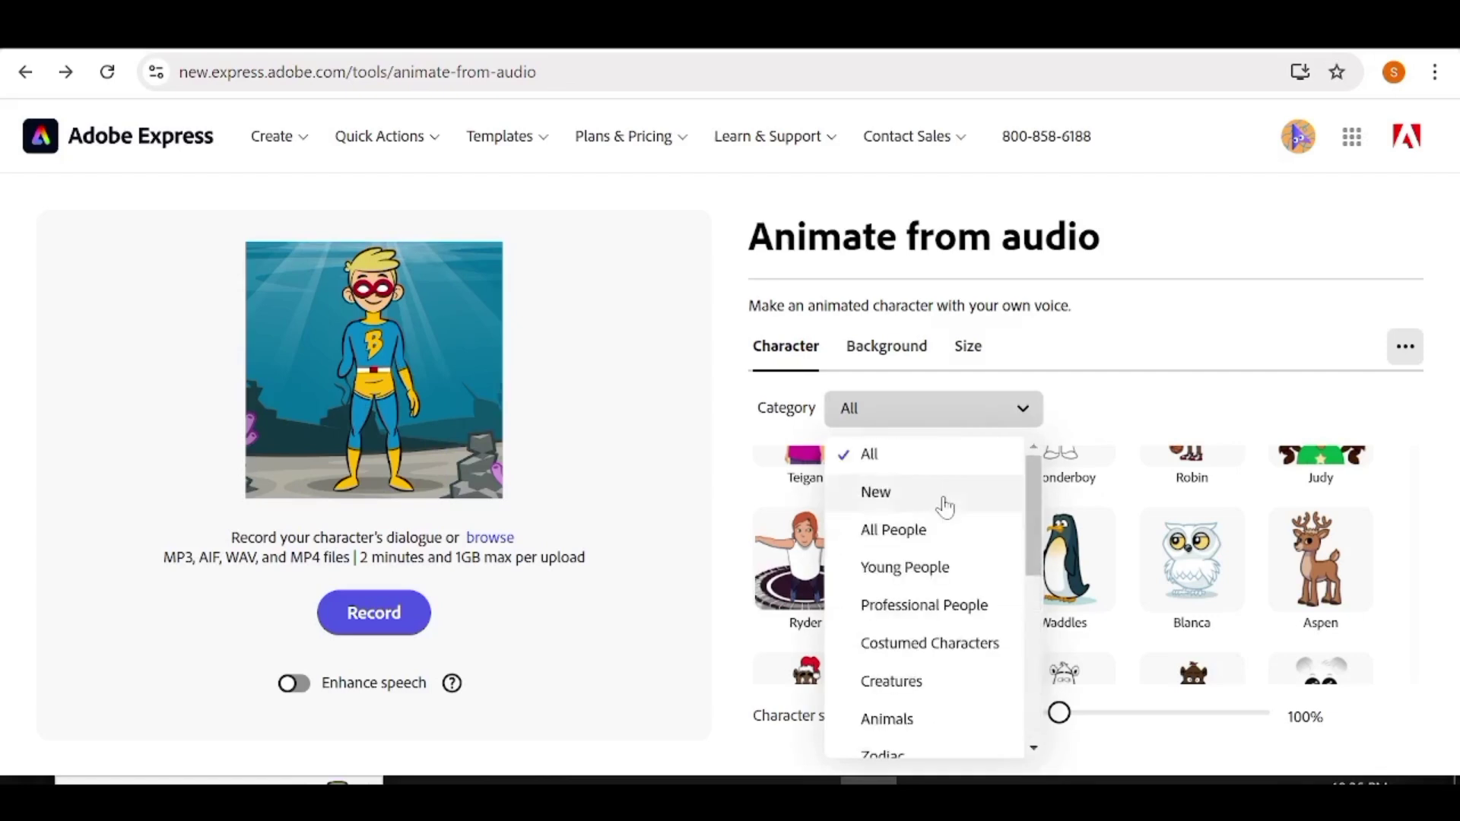
pyautogui.scroll(-2, 945, 507)
pyautogui.click(928, 479)
pyautogui.click(915, 525)
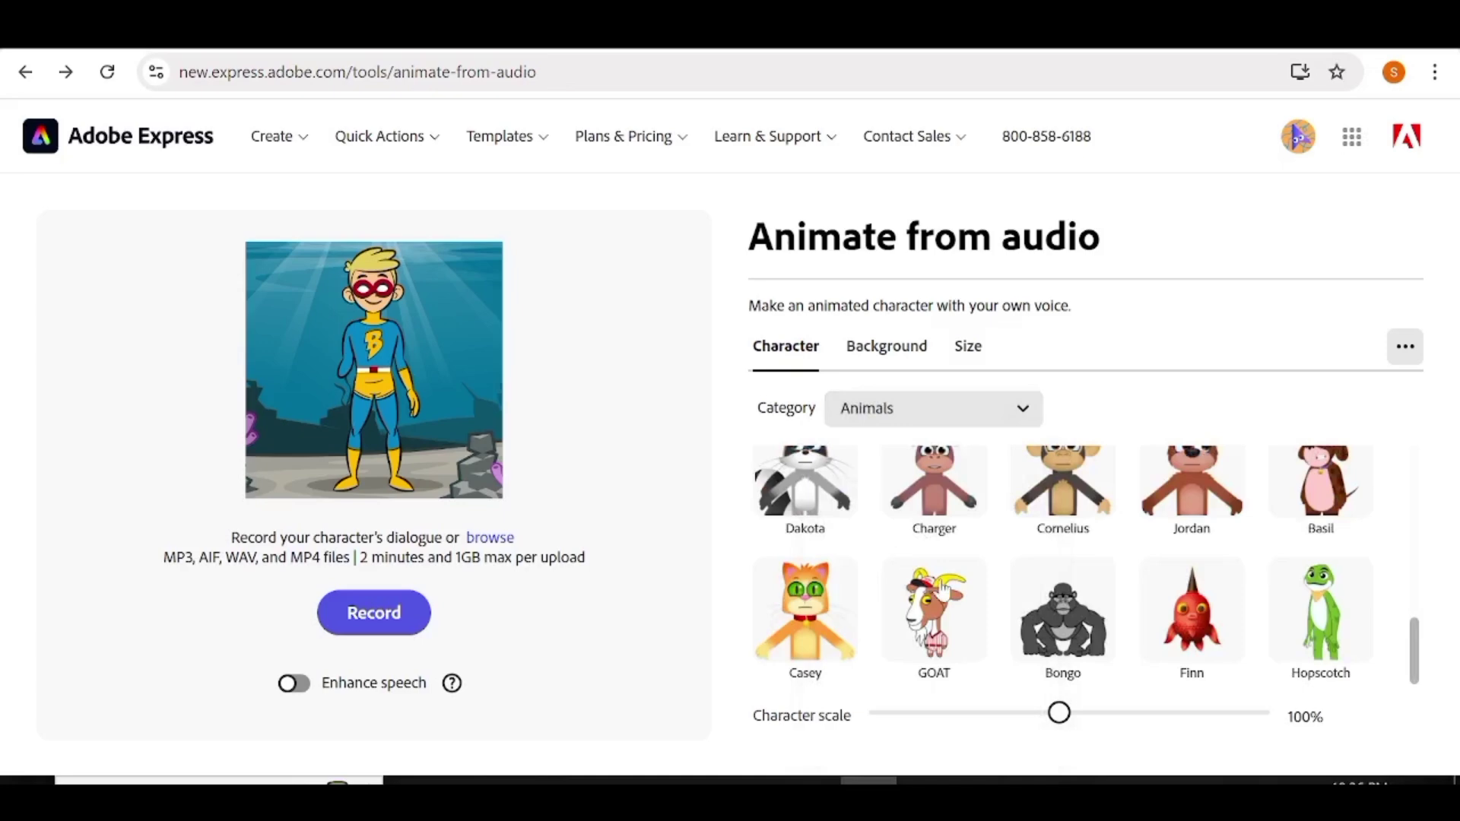
# Step: Browse the animal characters and choose GOAT as the character to animate
pyautogui.scroll(5, 1139, 603)
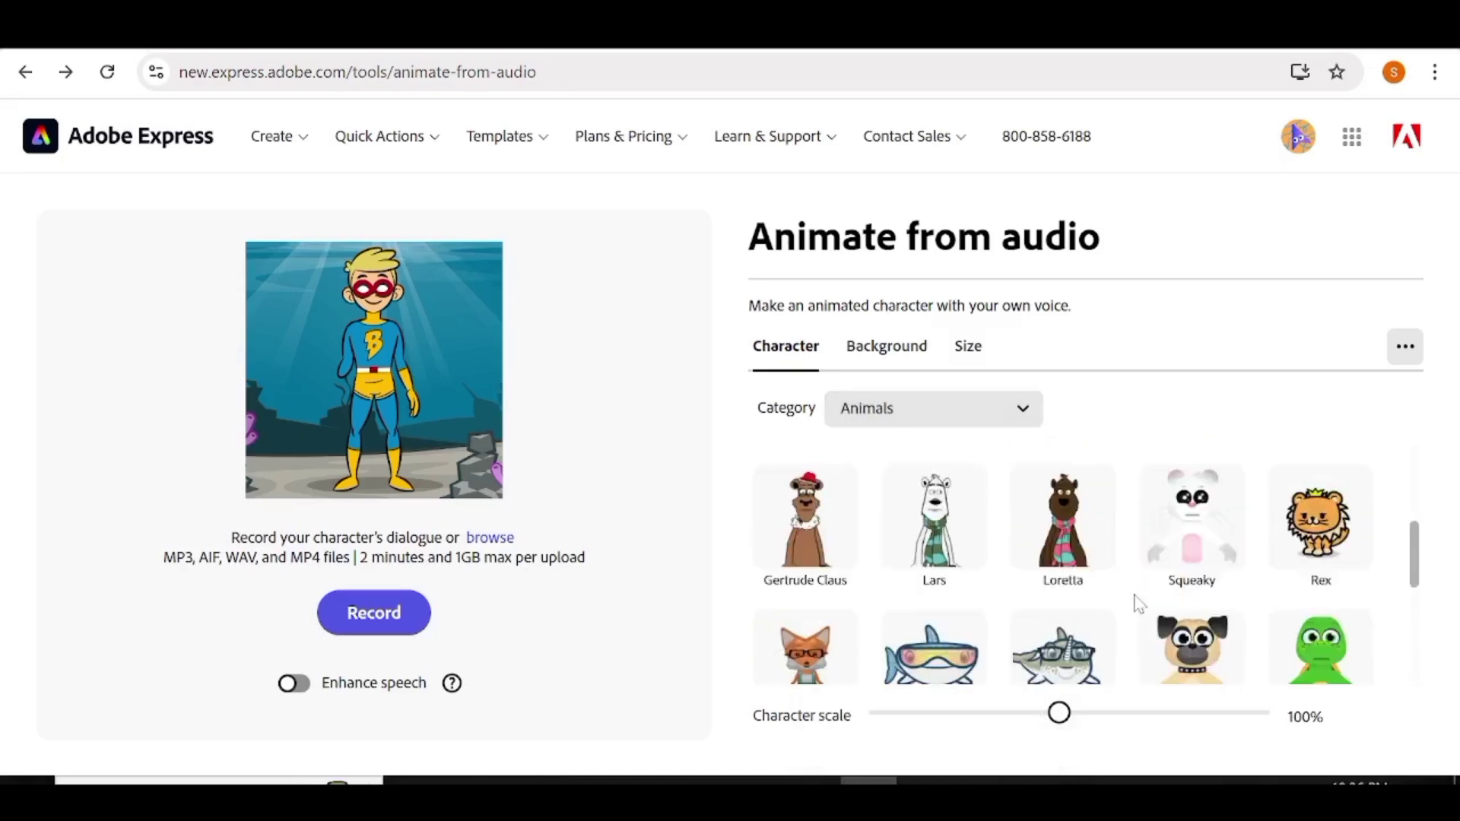
pyautogui.scroll(2, 1138, 603)
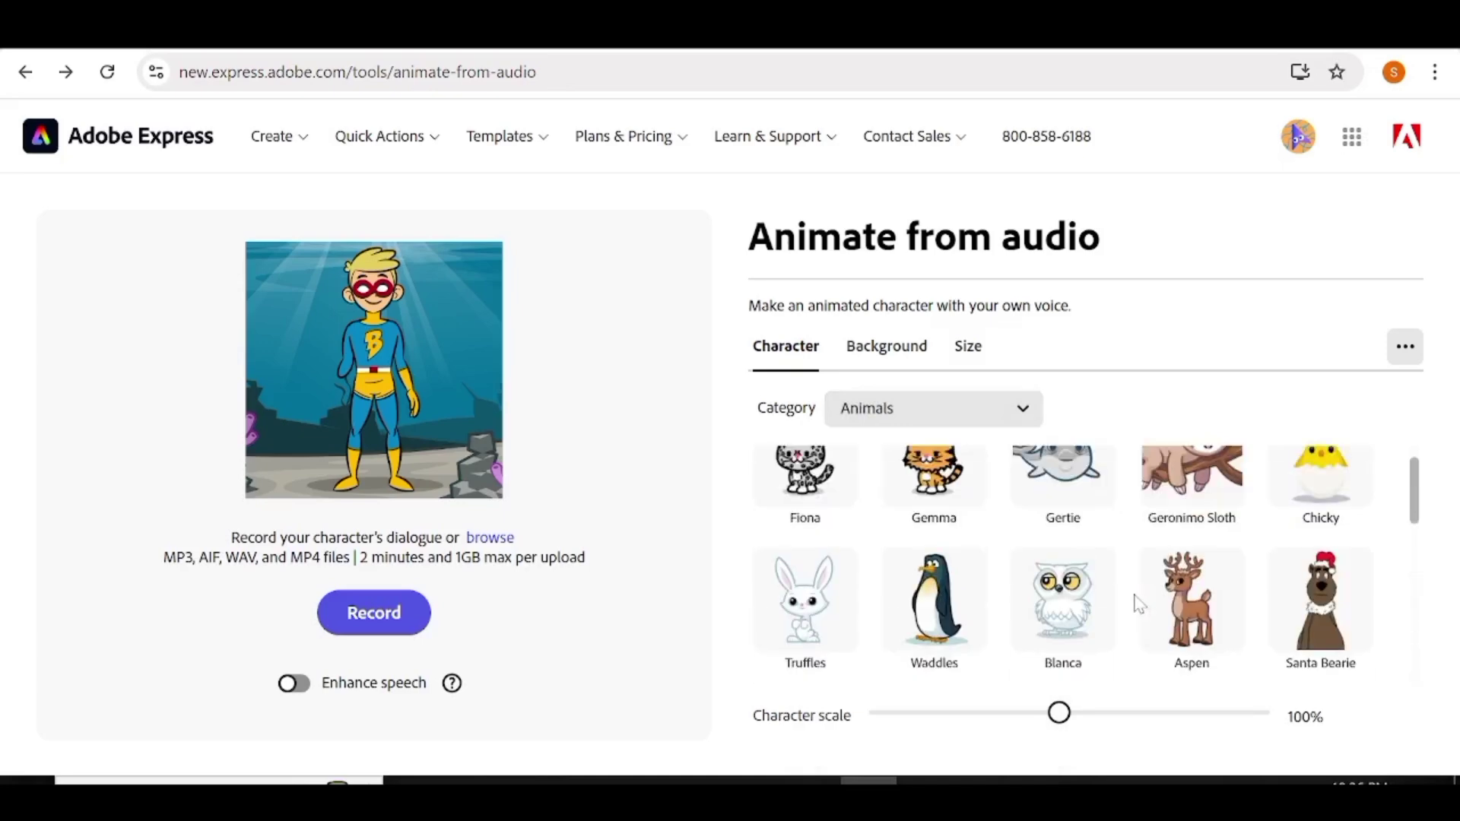
pyautogui.scroll(-7, 1148, 602)
pyautogui.click(924, 627)
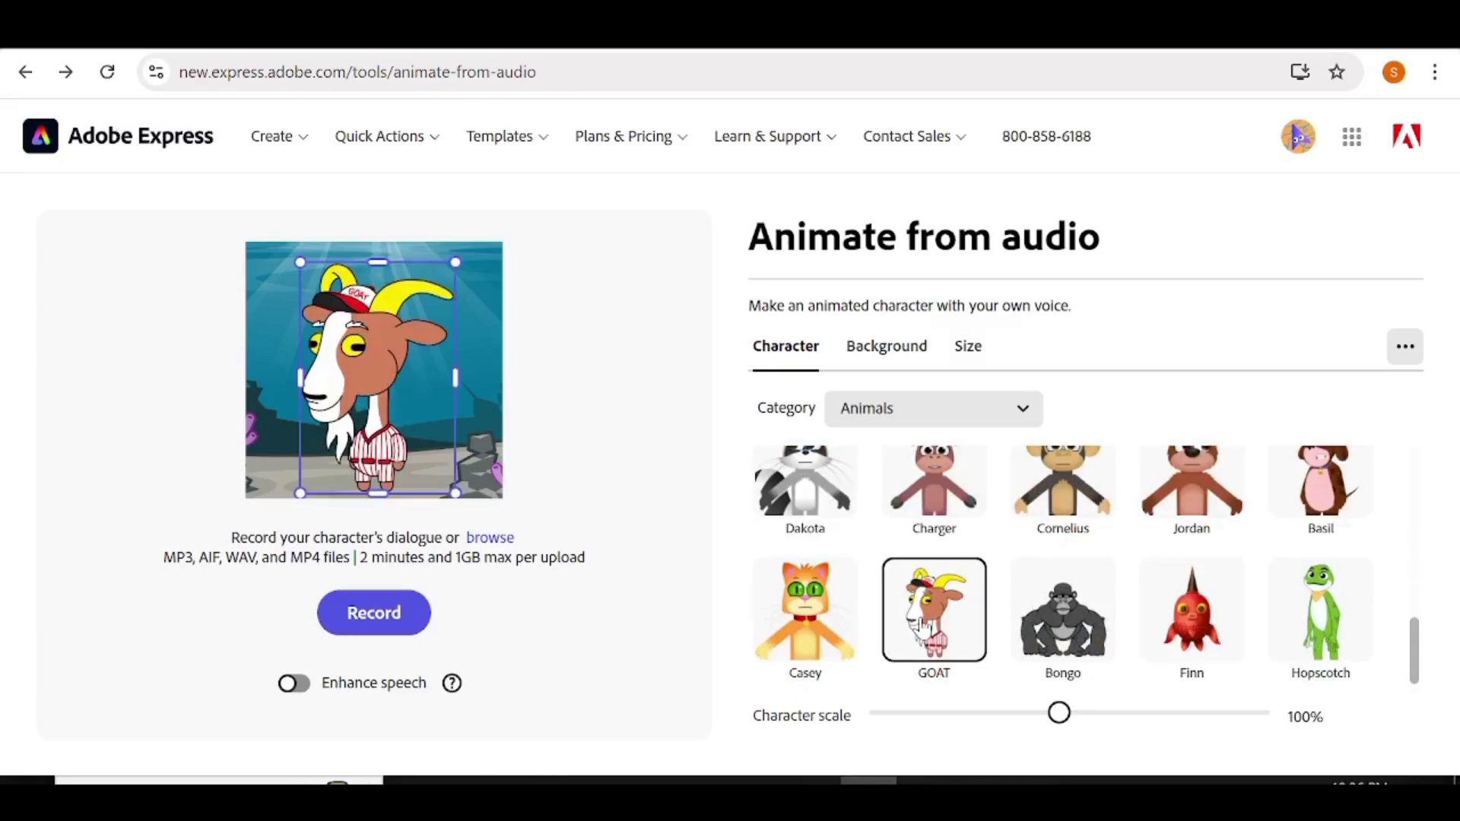
# Step: Try a transparent background behind the goat, and replace it with a bright green custom color
pyautogui.click(915, 354)
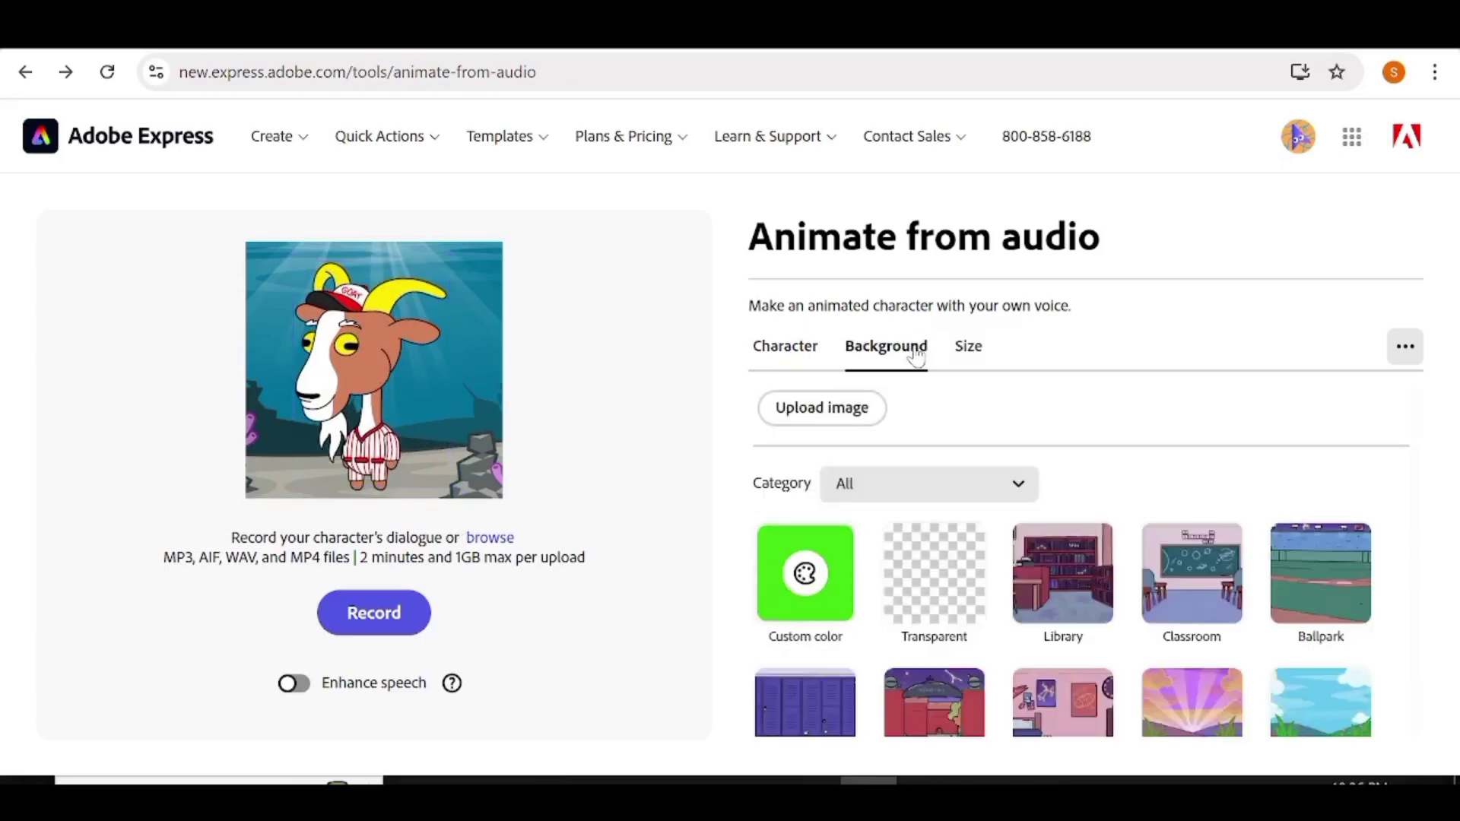
pyautogui.click(929, 616)
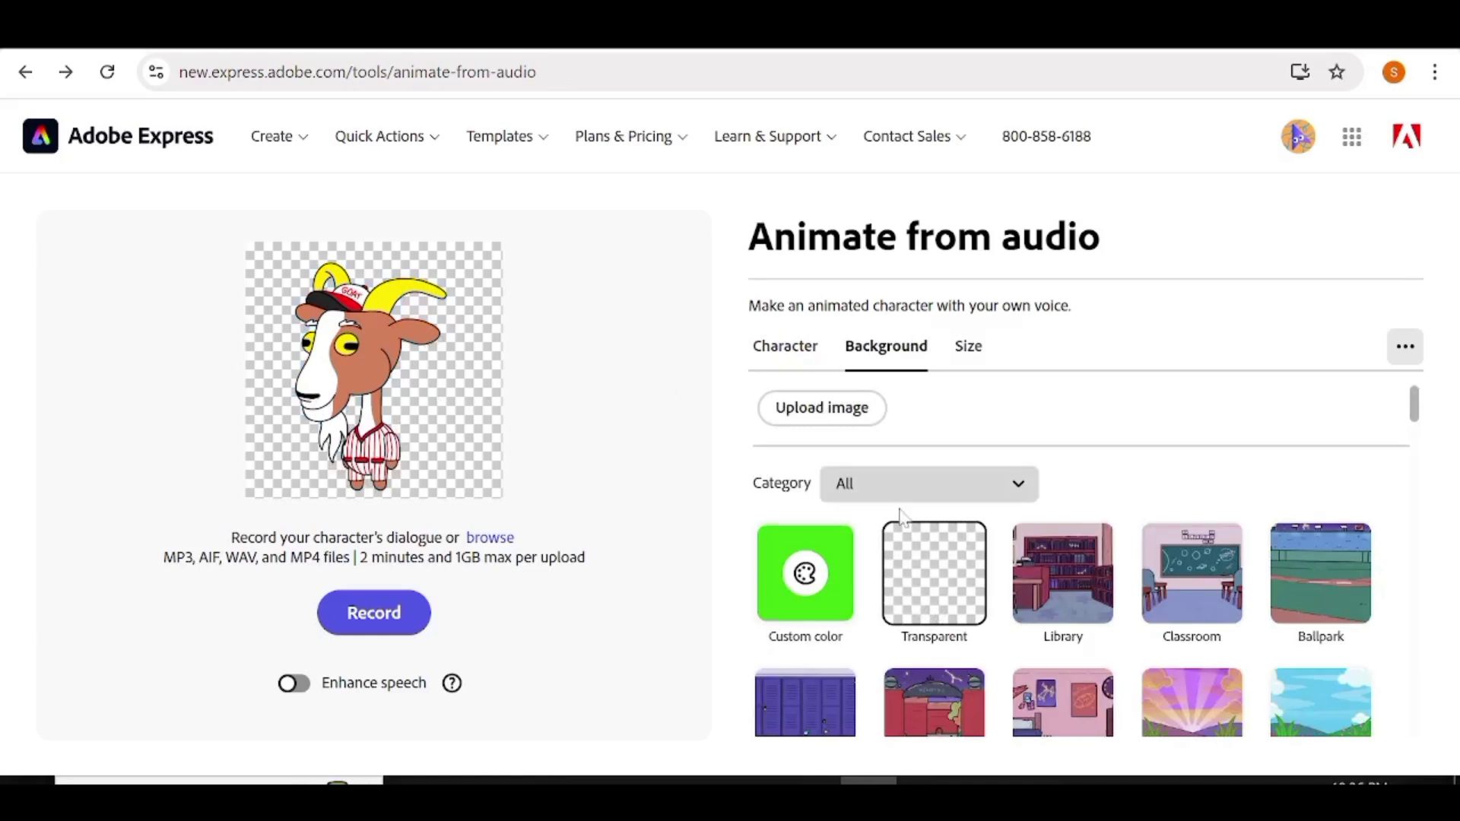
pyautogui.click(796, 609)
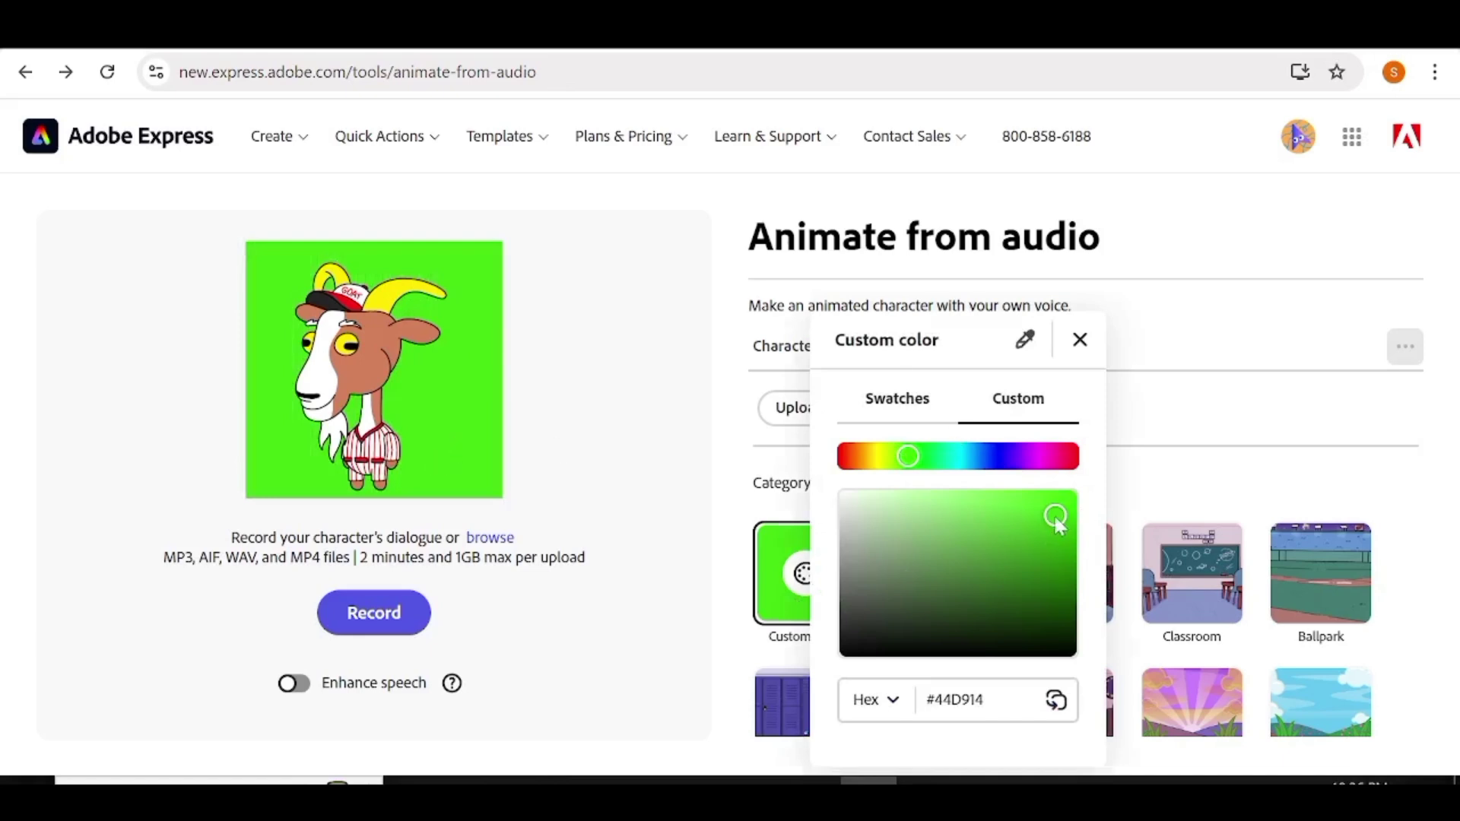
pyautogui.click(1055, 513)
pyautogui.click(427, 414)
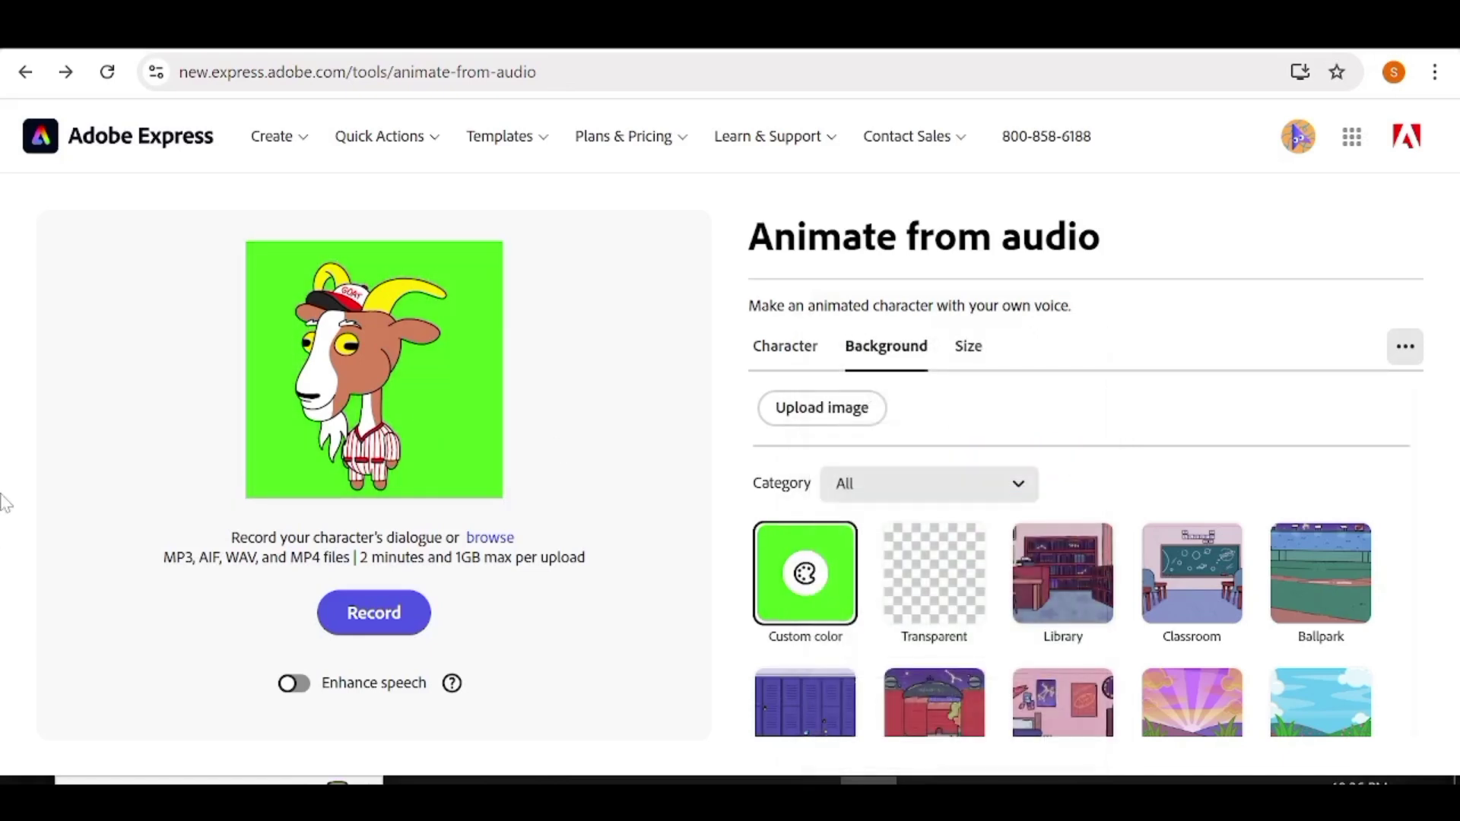
# Step: Load the goat's first voice line, the ElevenLabs_2024-08-30T17_46_45 audio file from Downloads, to animate the goat
pyautogui.click(795, 349)
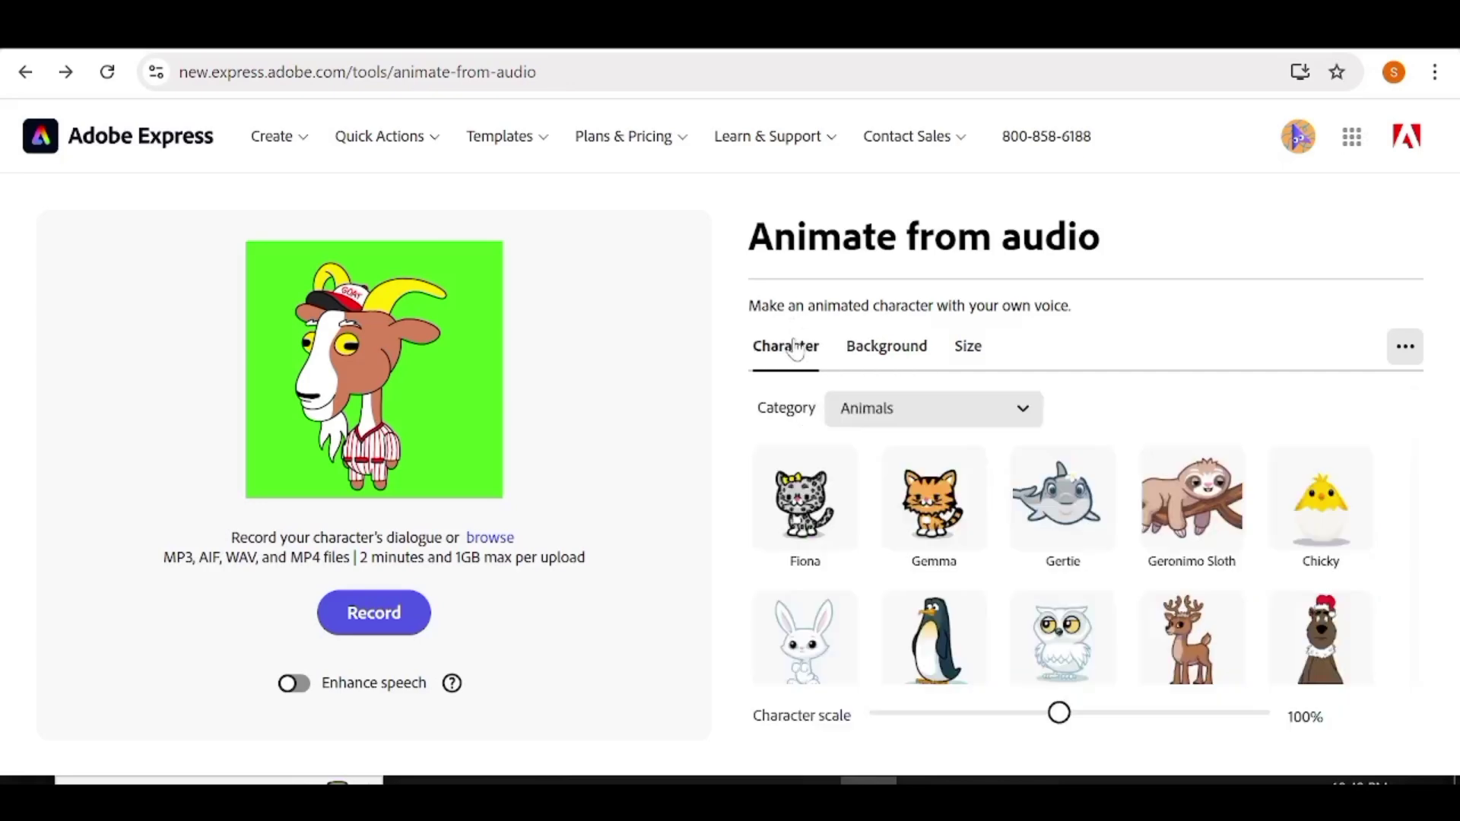
pyautogui.click(489, 540)
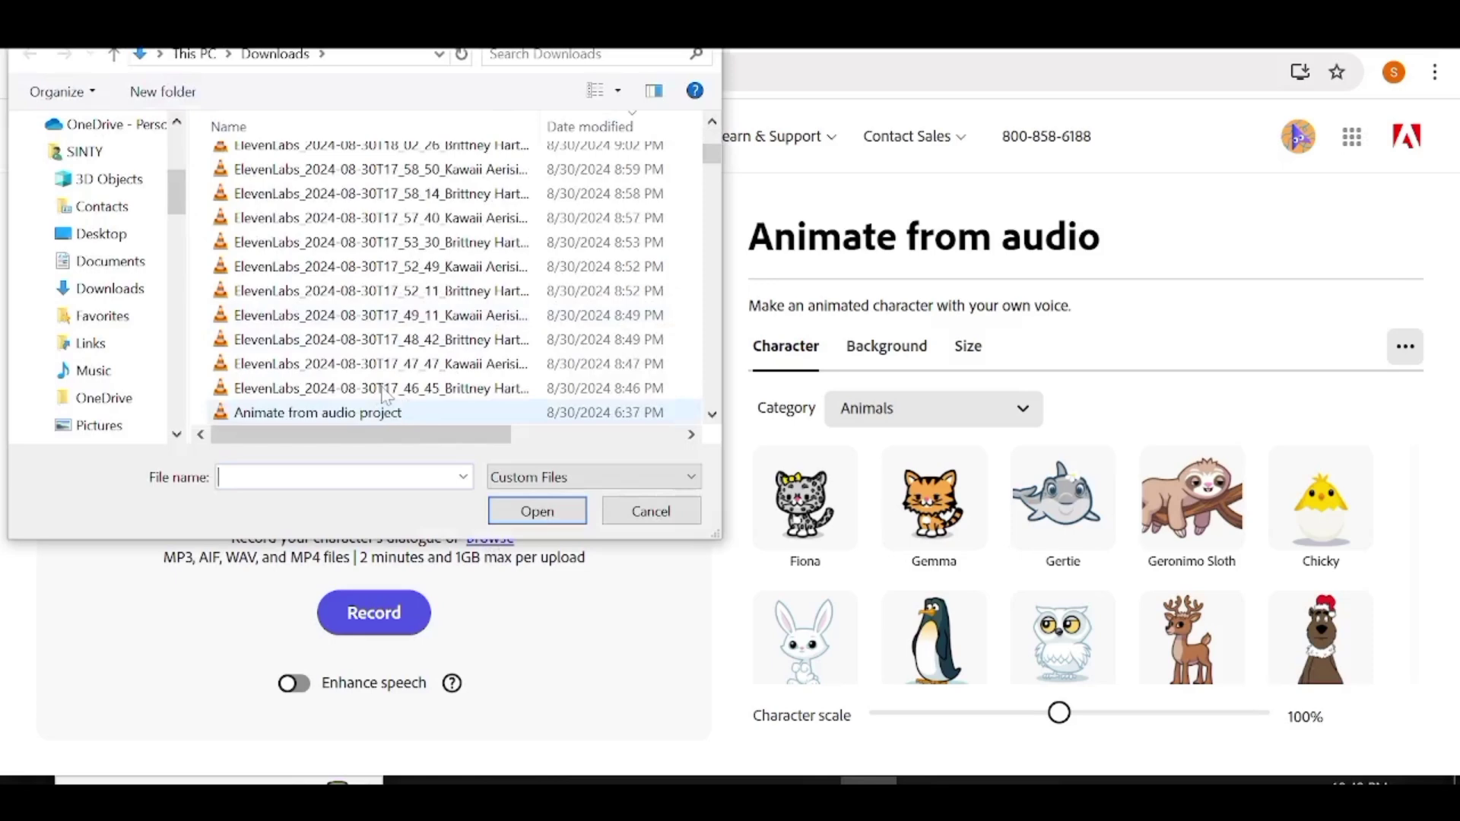
pyautogui.click(420, 389)
pyautogui.click(538, 511)
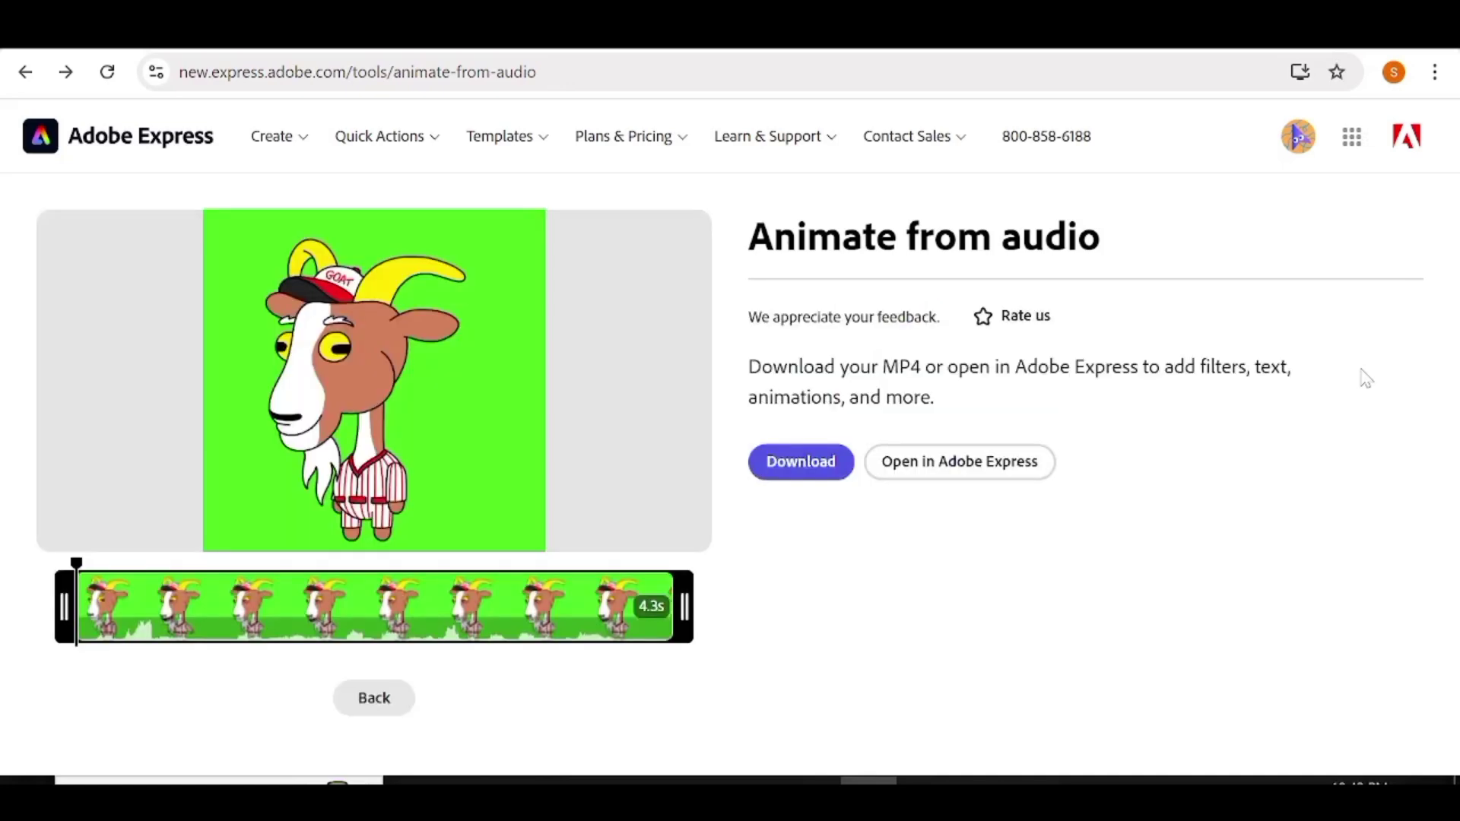
# Step: Play the animated goat clip, download it as a video, and dismiss the download notice
pyautogui.moveTo(407, 435)
pyautogui.click(405, 373)
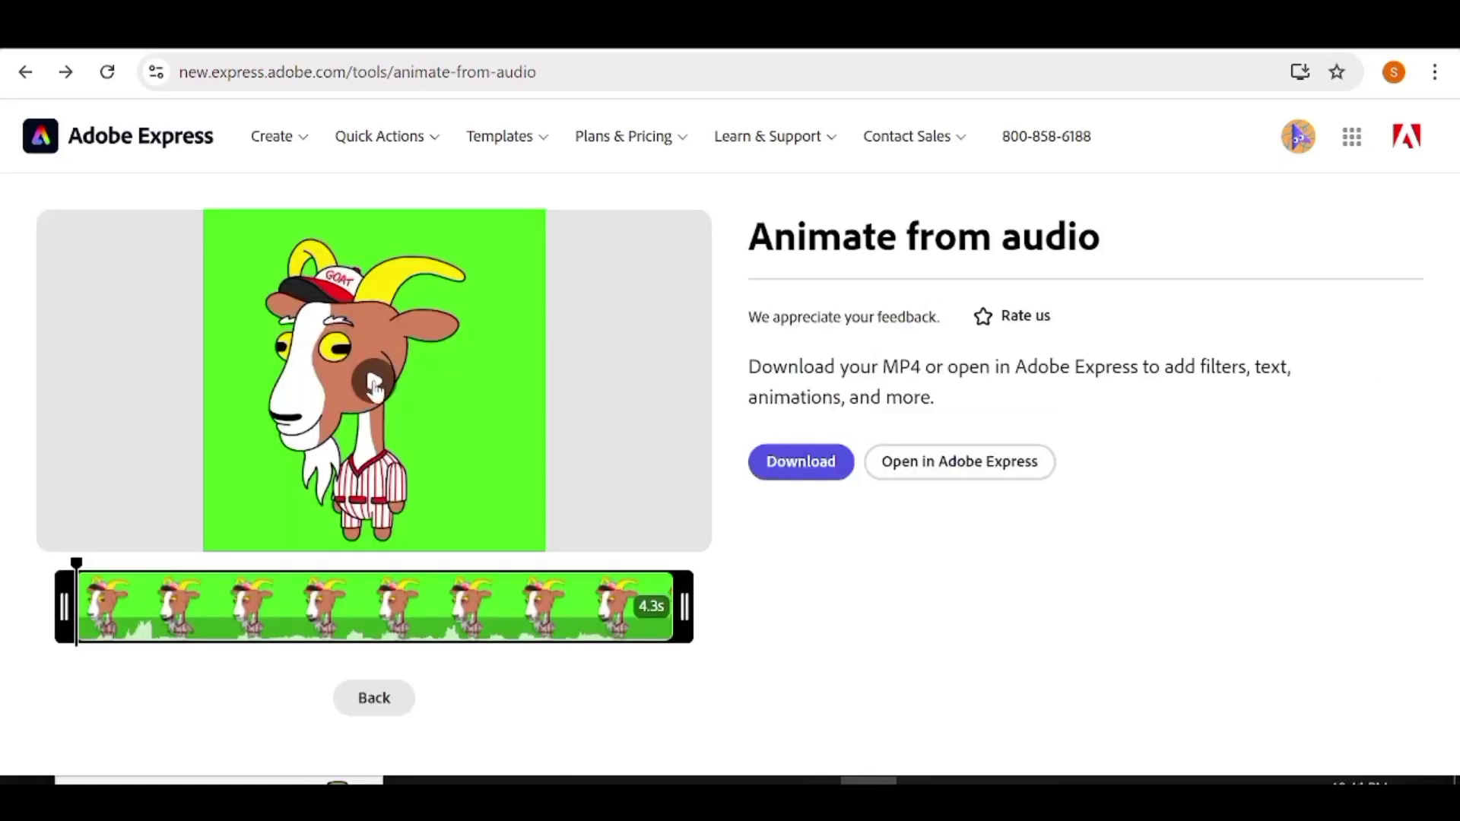
pyautogui.click(806, 465)
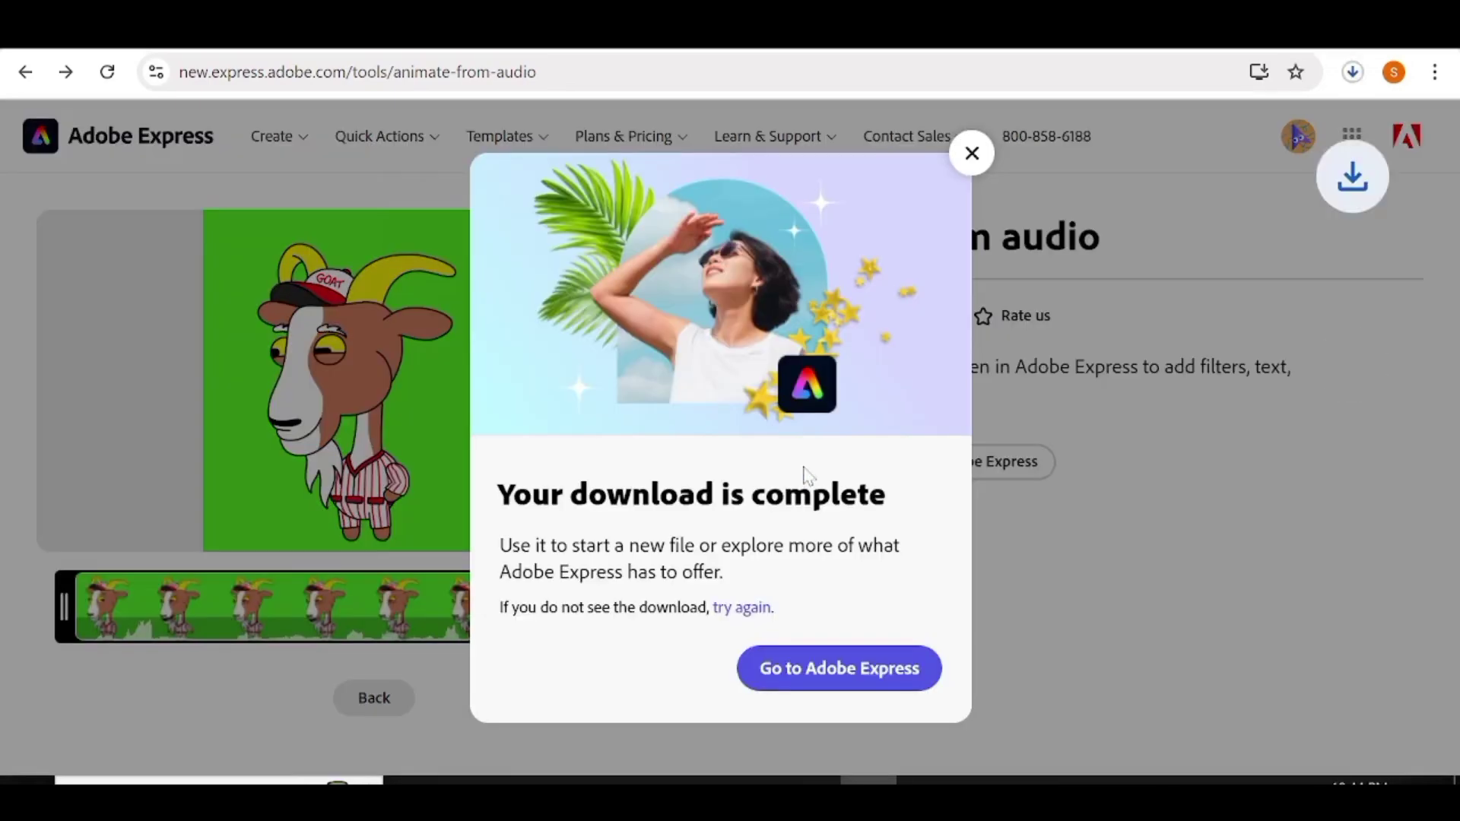
pyautogui.click(1259, 553)
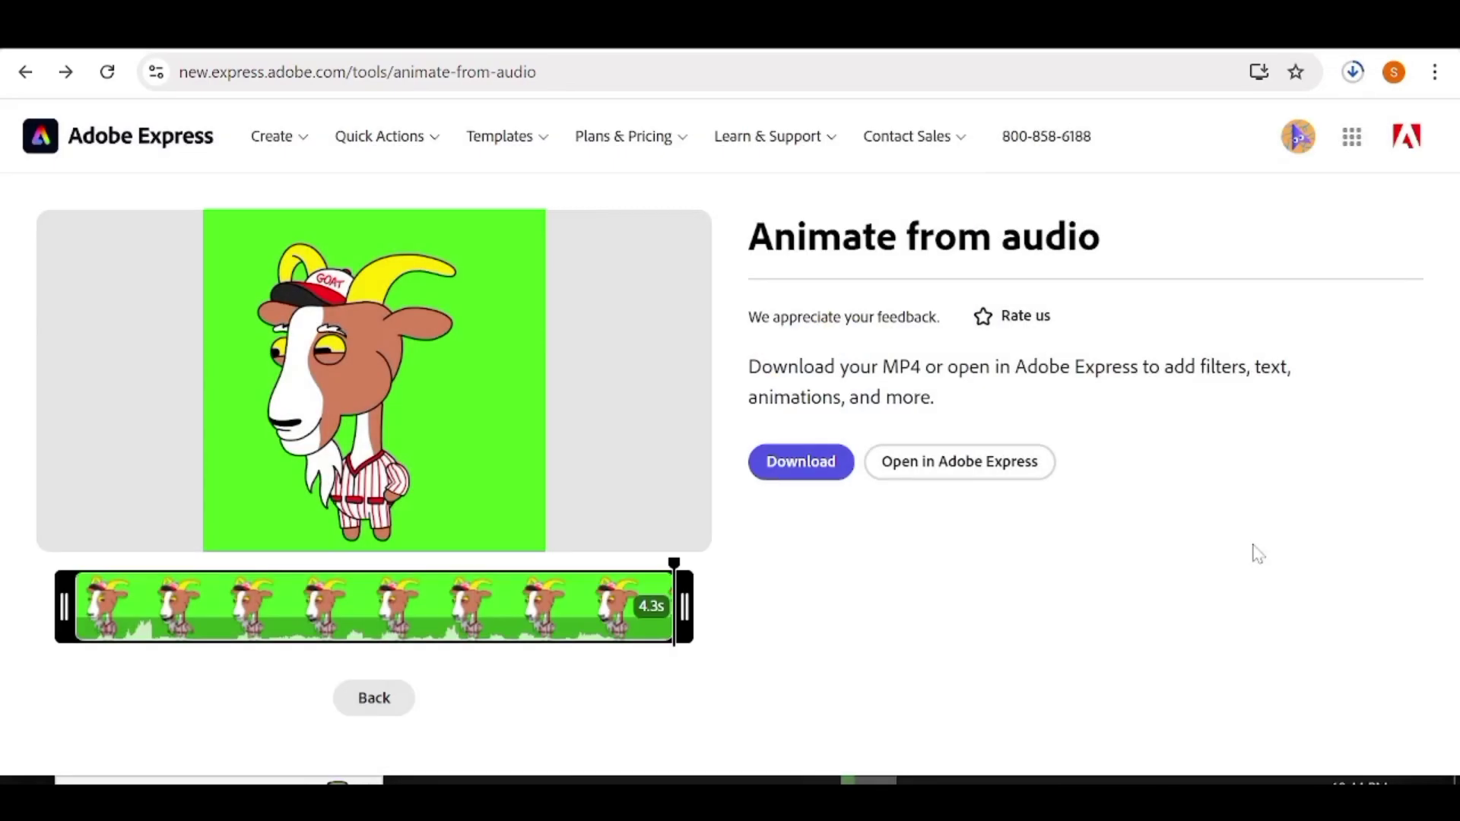
# Step: Return to the character setup and replace the goat's audio with the ElevenLabs_2024-08-30T17_48_42 file from Downloads
pyautogui.click(371, 710)
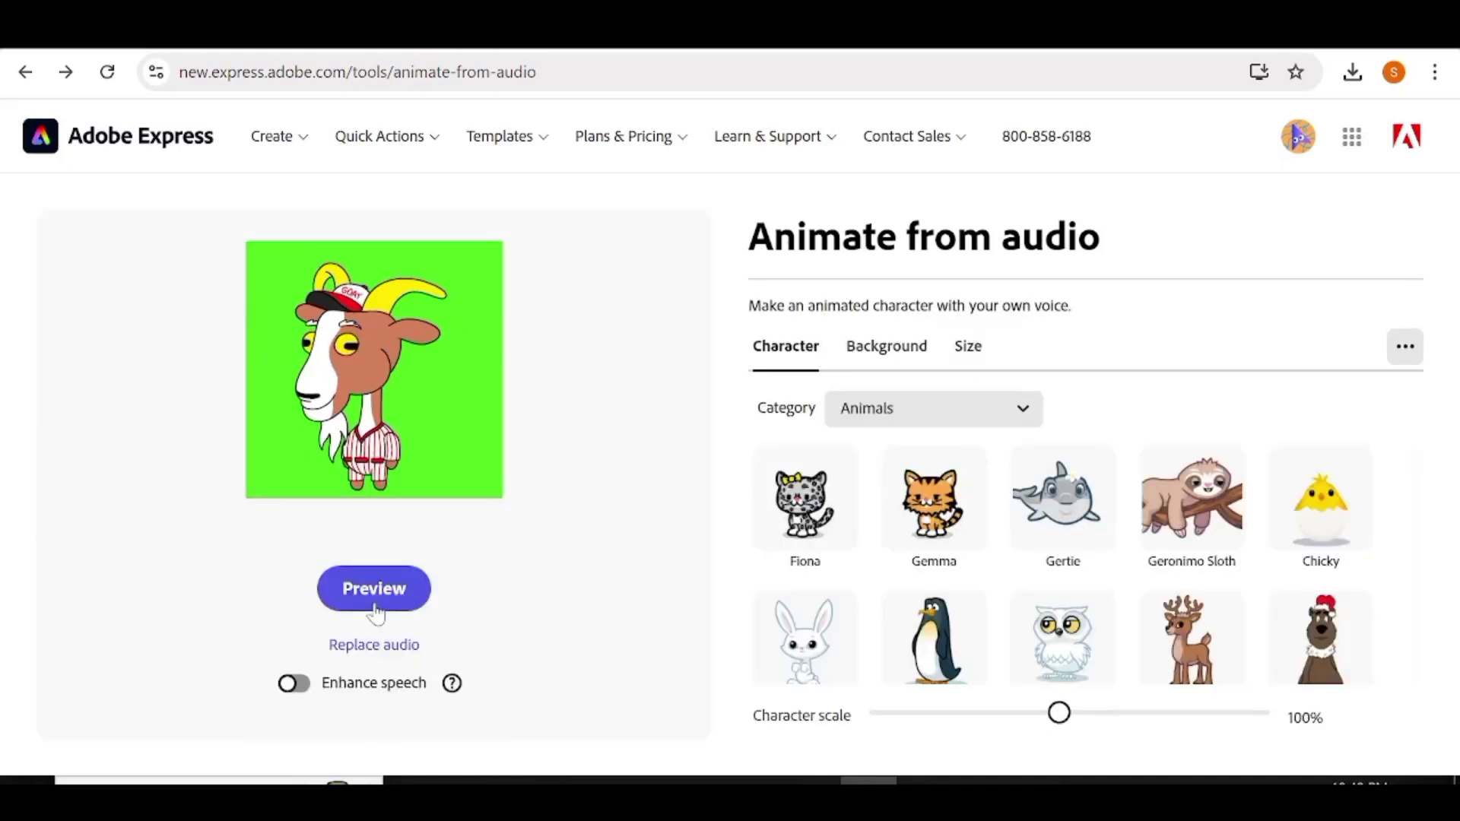
pyautogui.click(360, 648)
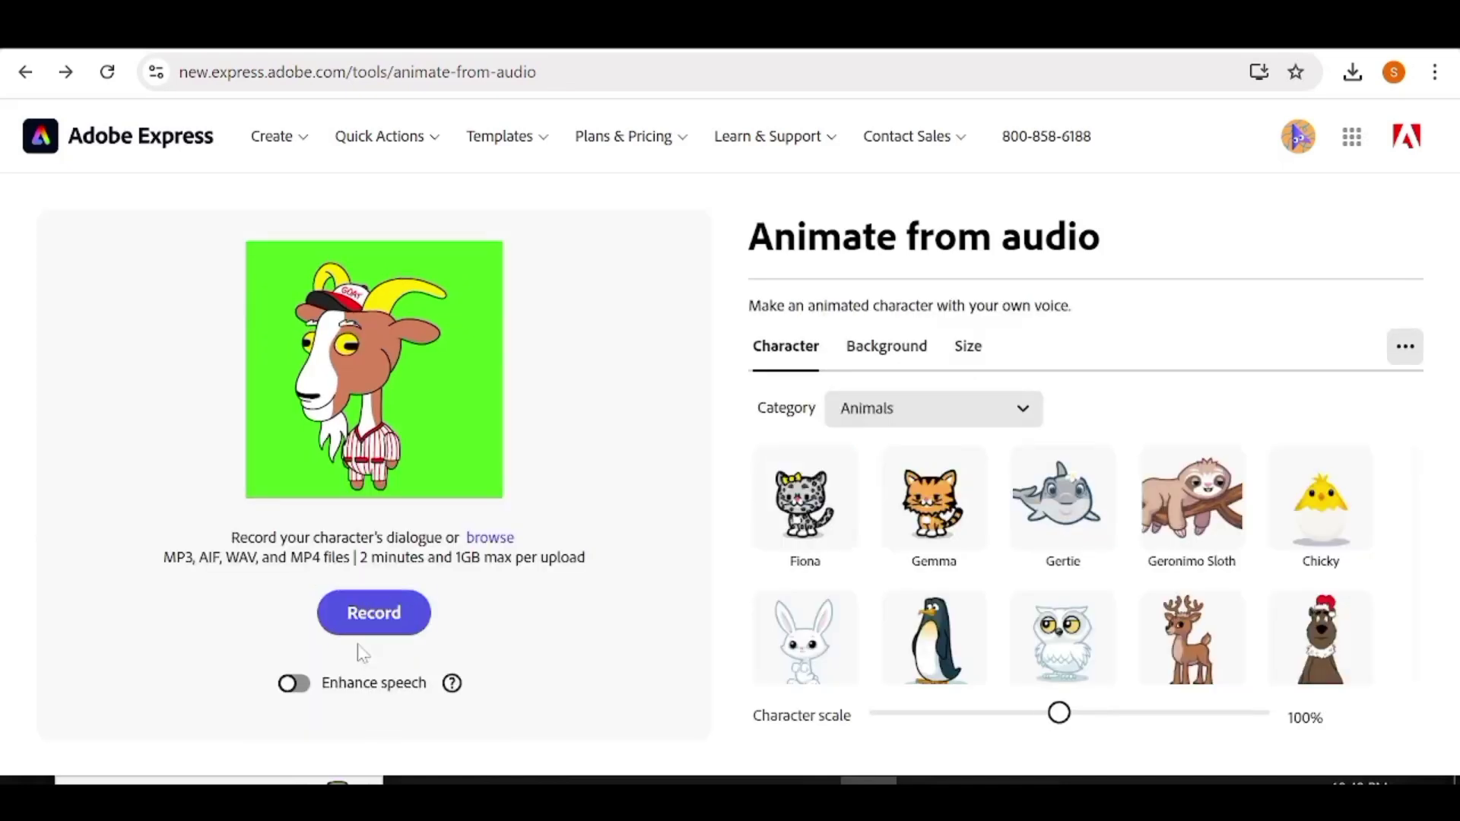
pyautogui.click(490, 538)
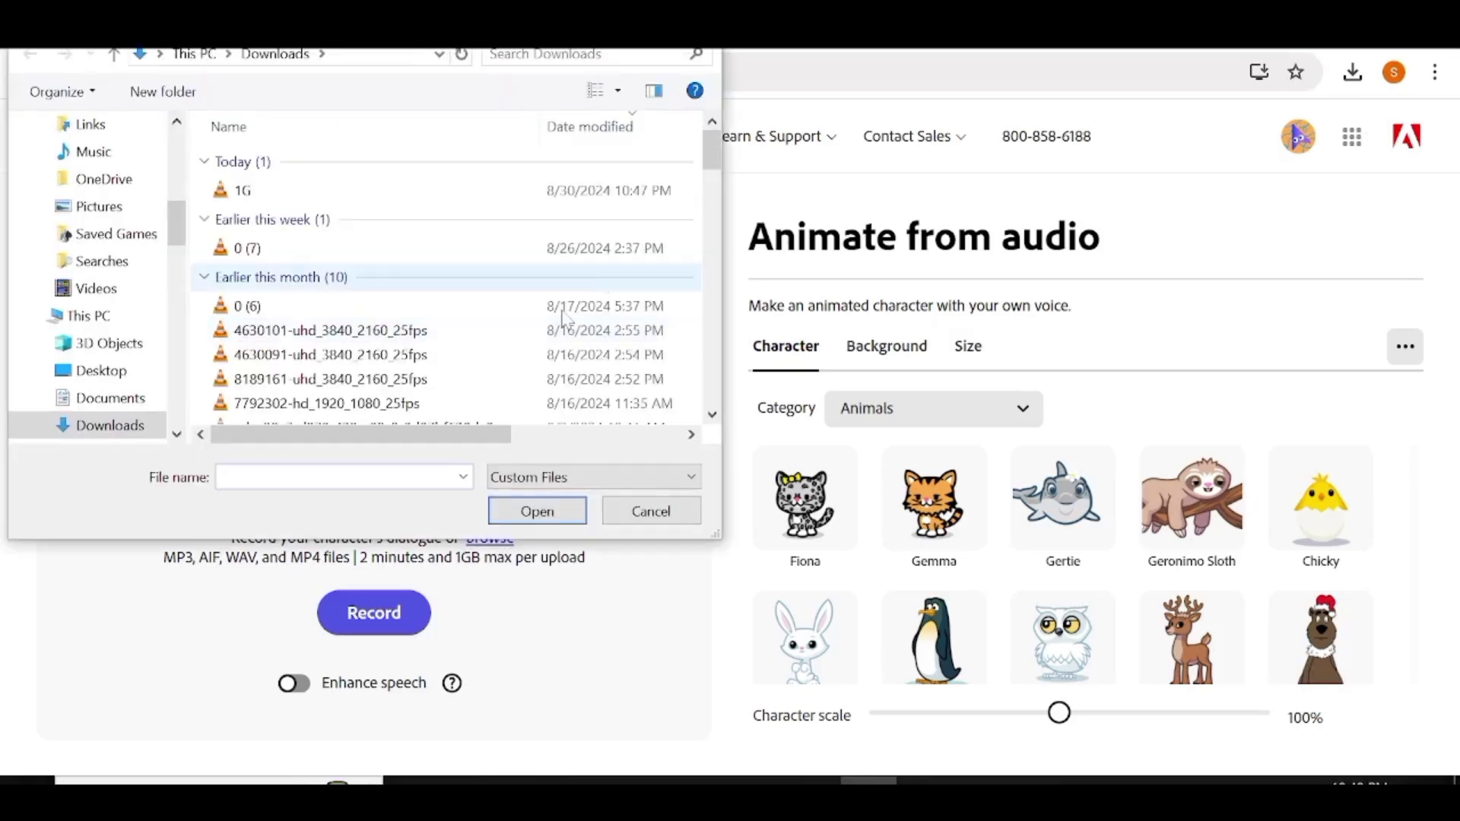
pyautogui.scroll(-5, 564, 319)
pyautogui.scroll(-4, 566, 319)
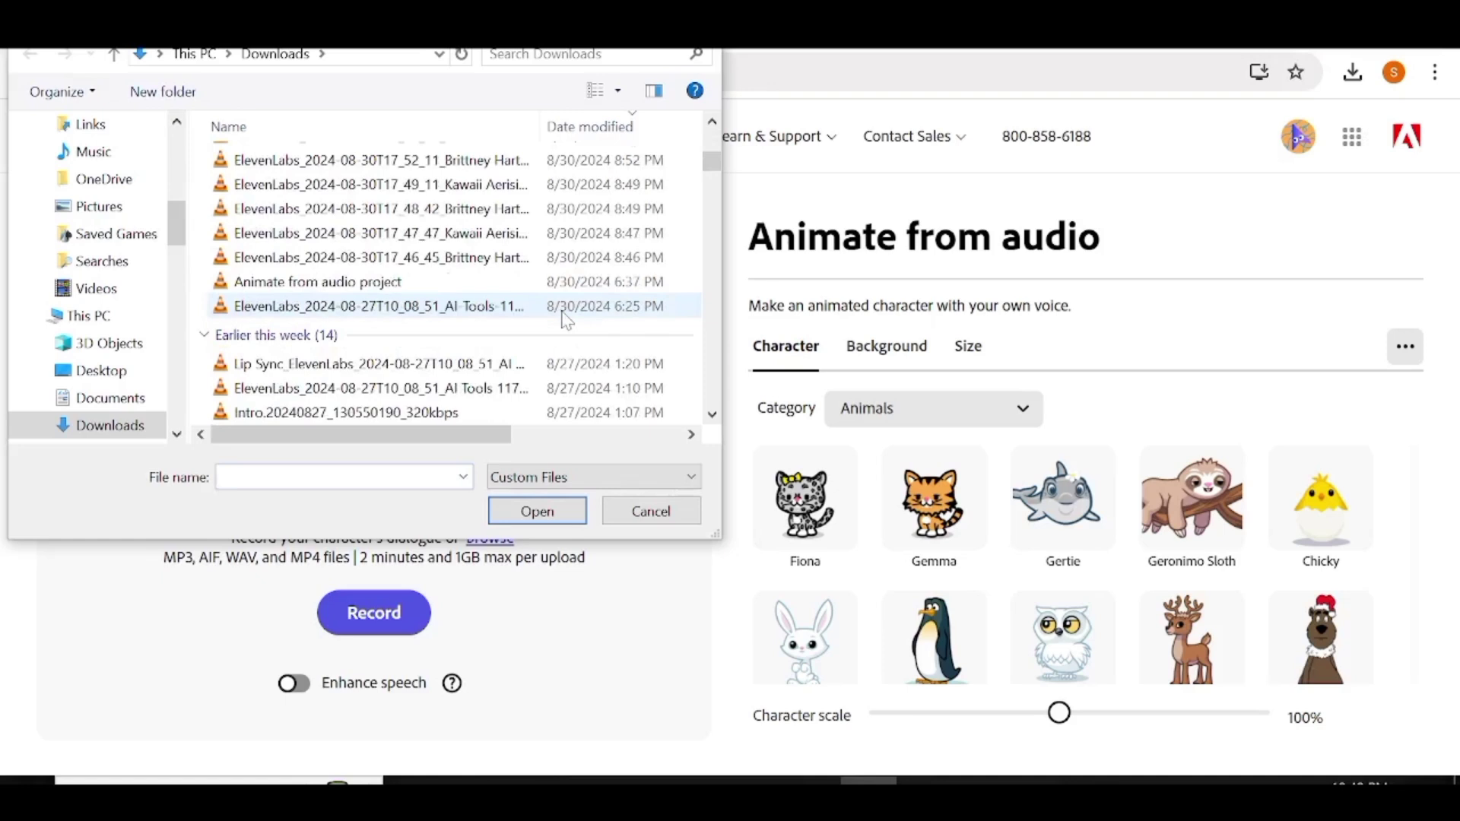
pyautogui.scroll(1, 566, 320)
pyautogui.click(484, 277)
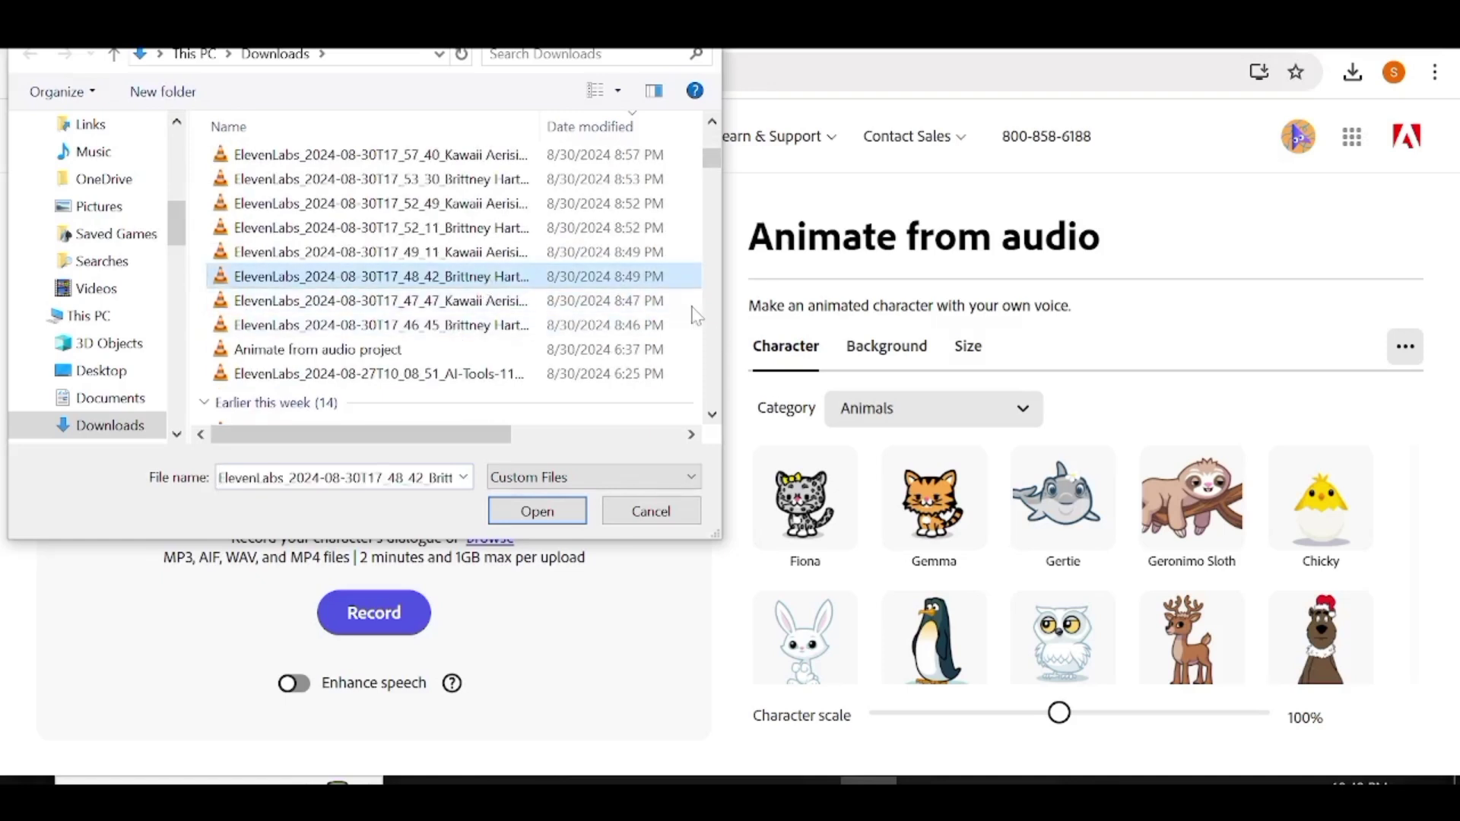
pyautogui.click(549, 517)
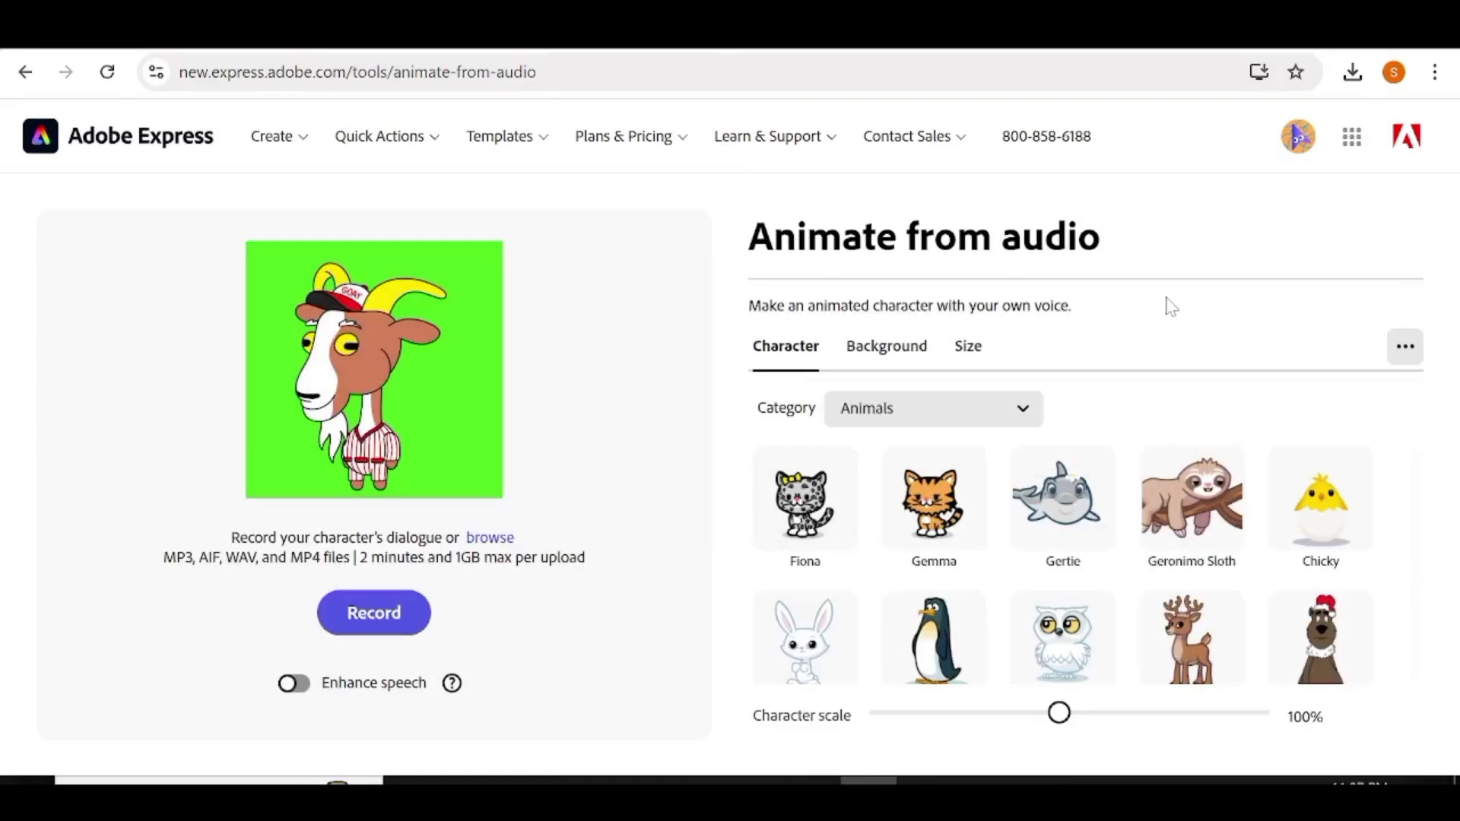
# Step: Filter the character library to Food and choose the Carrot character
pyautogui.click(994, 414)
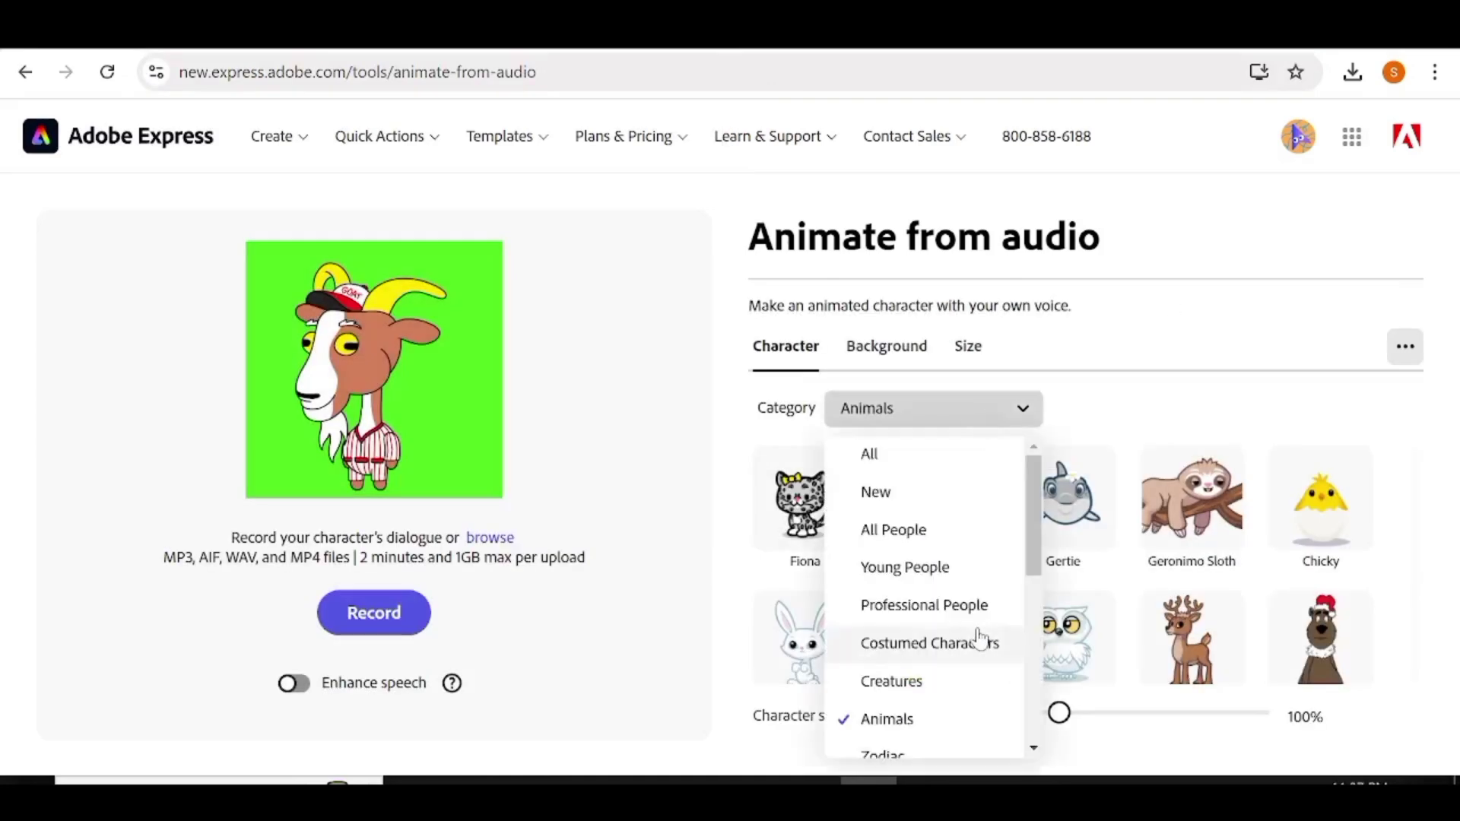
pyautogui.scroll(-2, 977, 641)
pyautogui.scroll(-3, 973, 640)
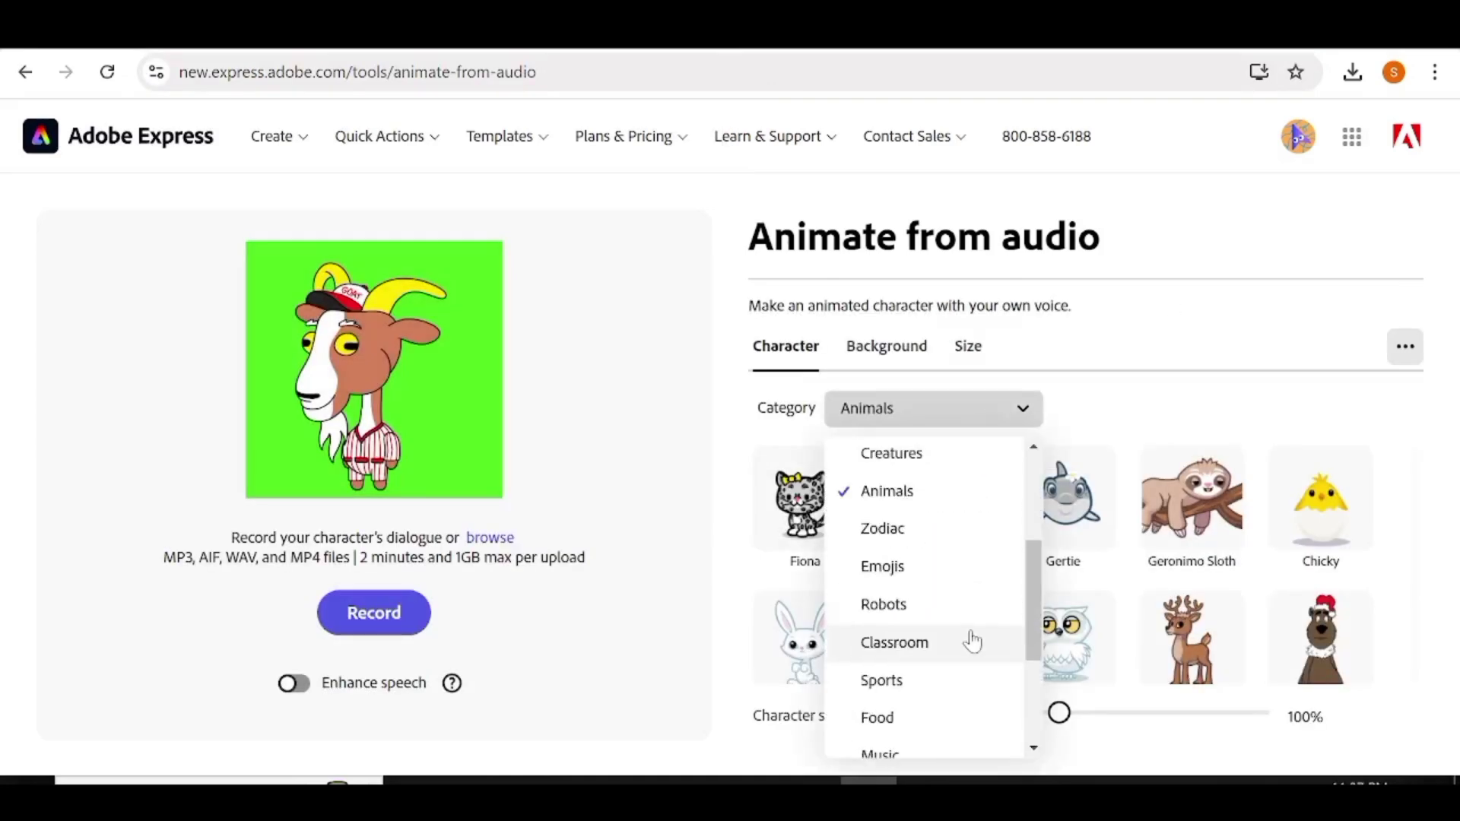
pyautogui.click(880, 714)
pyautogui.click(1089, 537)
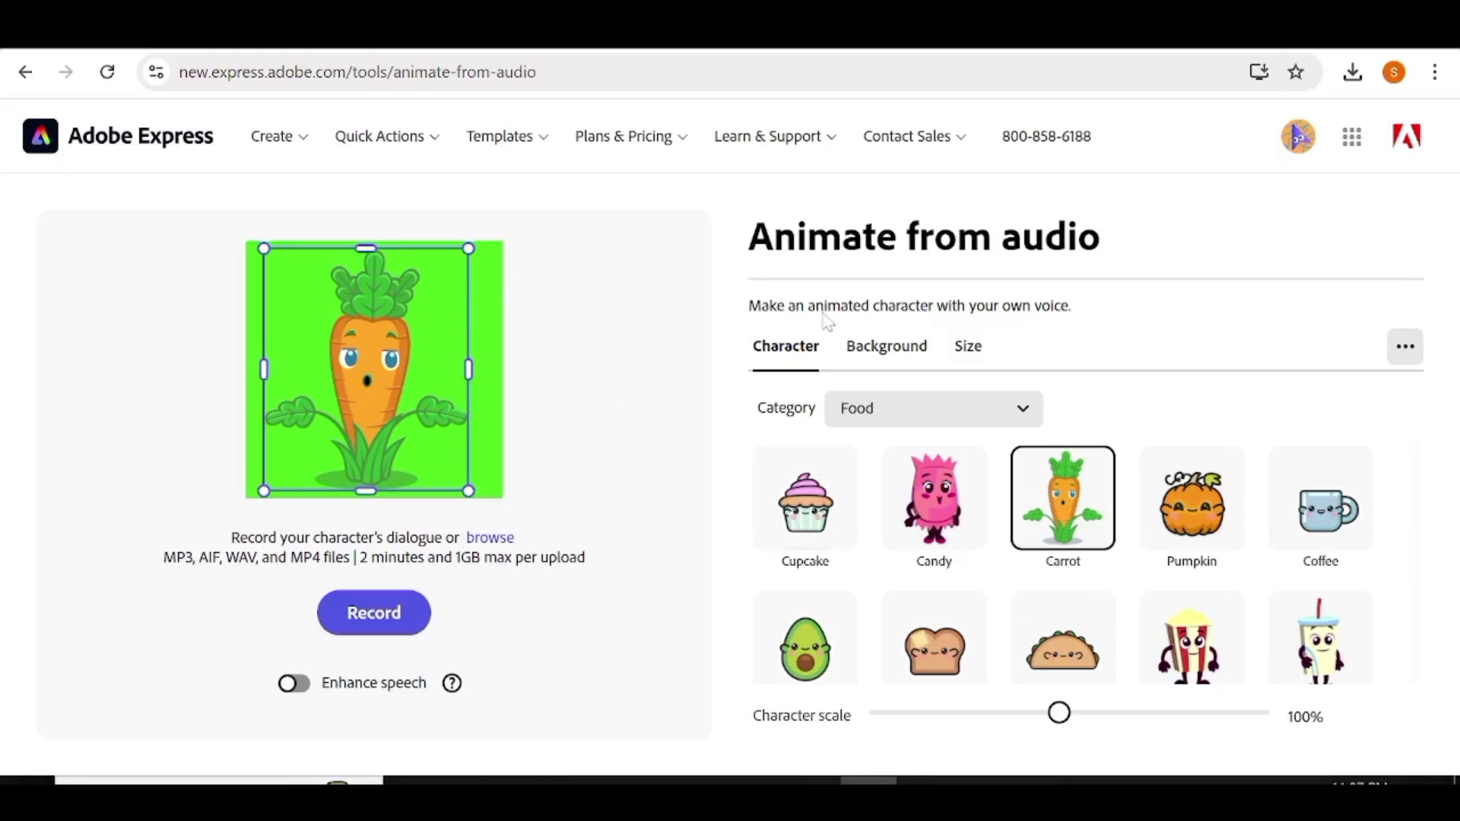
# Step: Change the carrot's custom background color to black, #000000
pyautogui.click(907, 360)
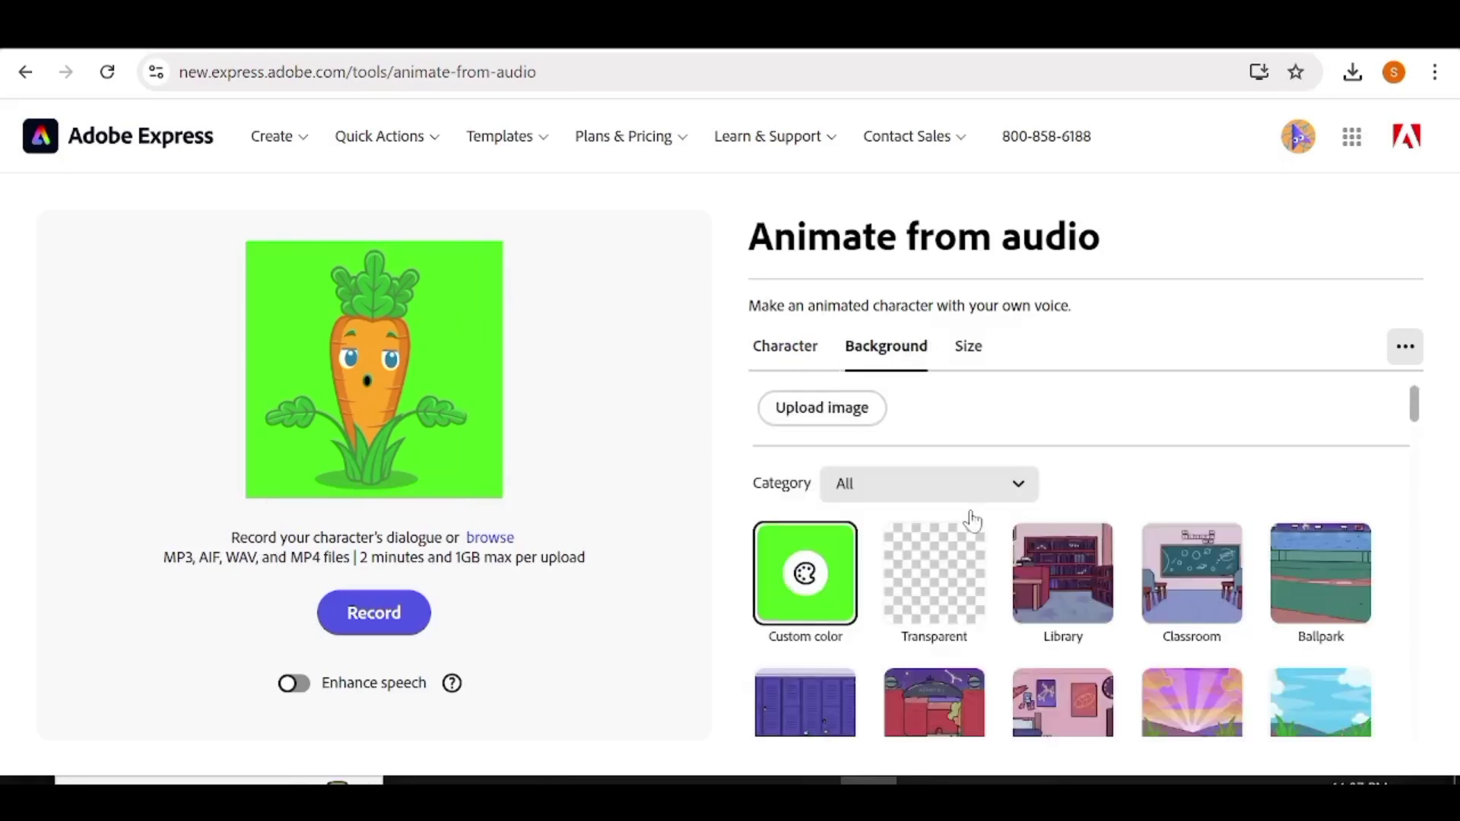
pyautogui.click(828, 611)
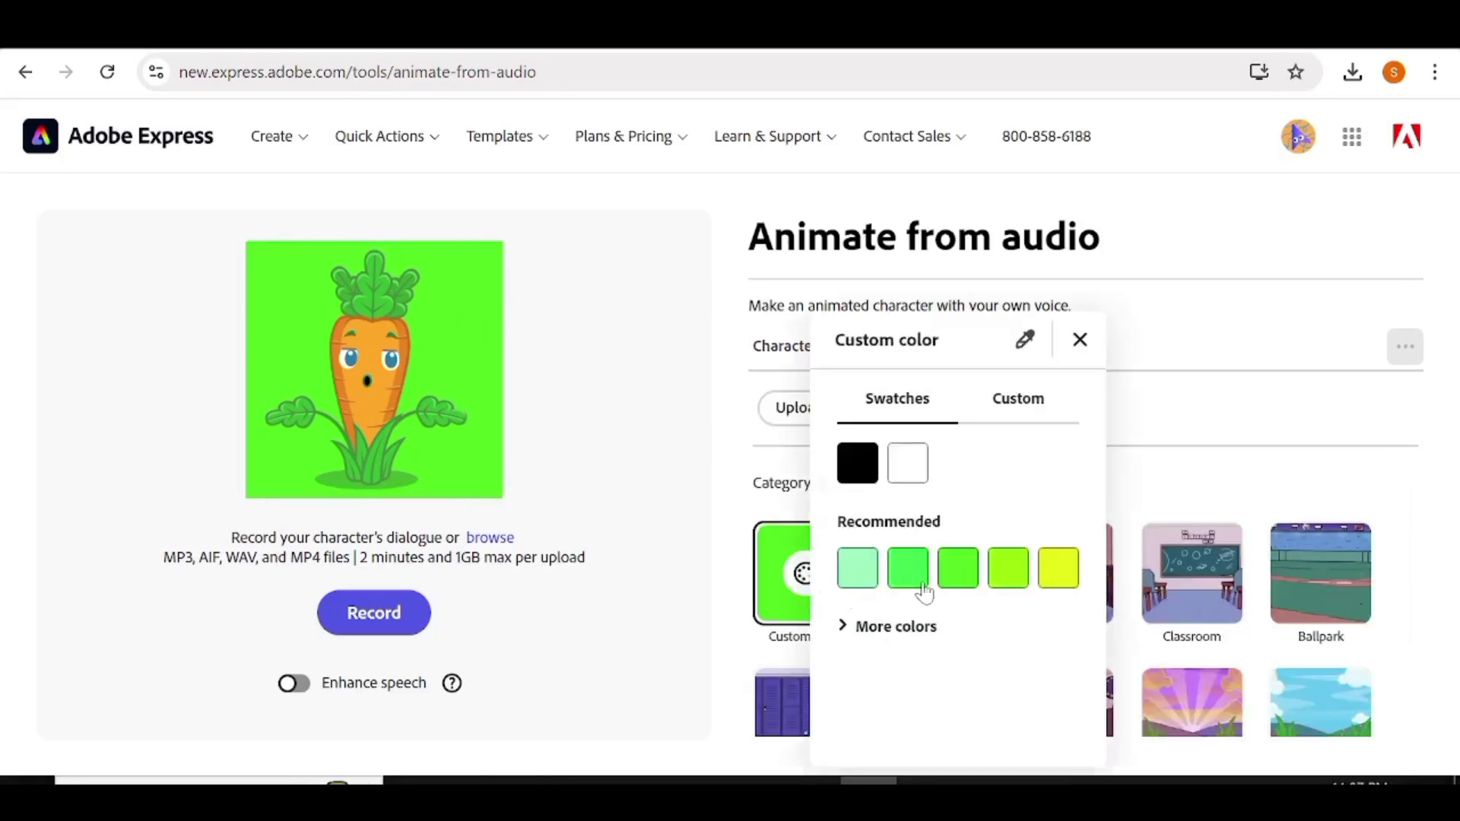
pyautogui.click(1018, 410)
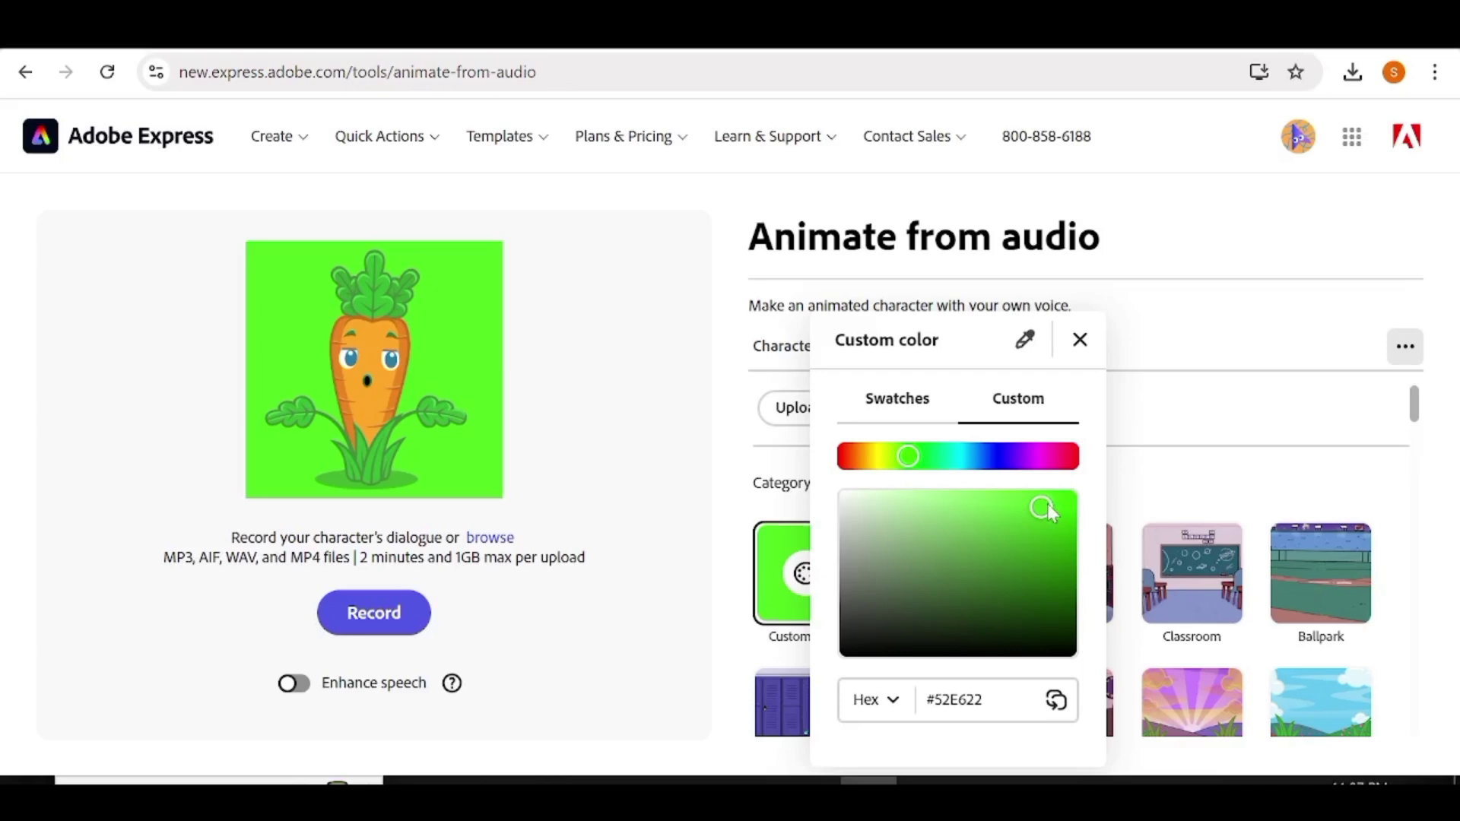
pyautogui.moveTo(1039, 522); pyautogui.dragTo(991, 689)
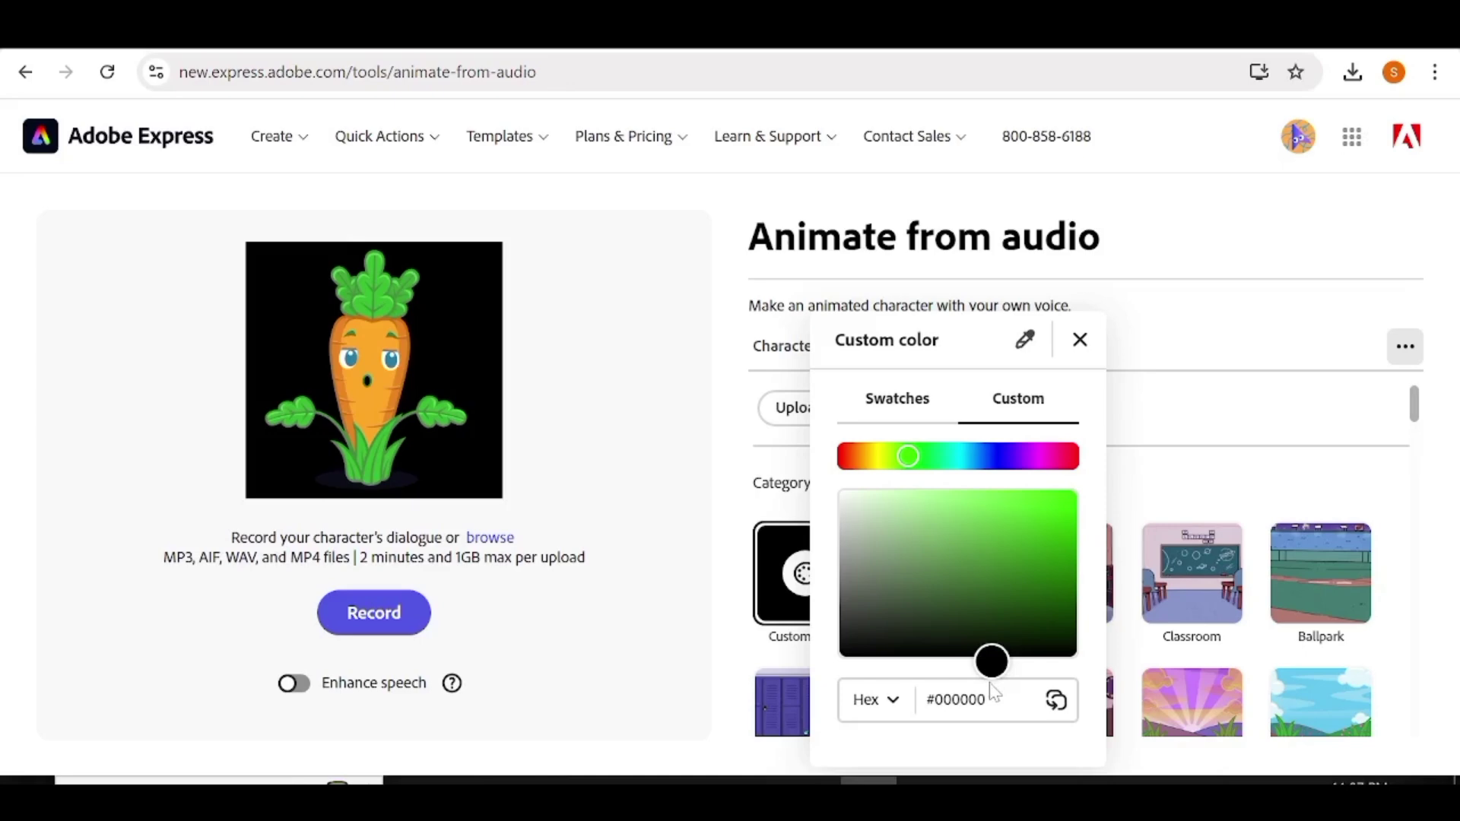
pyautogui.click(473, 347)
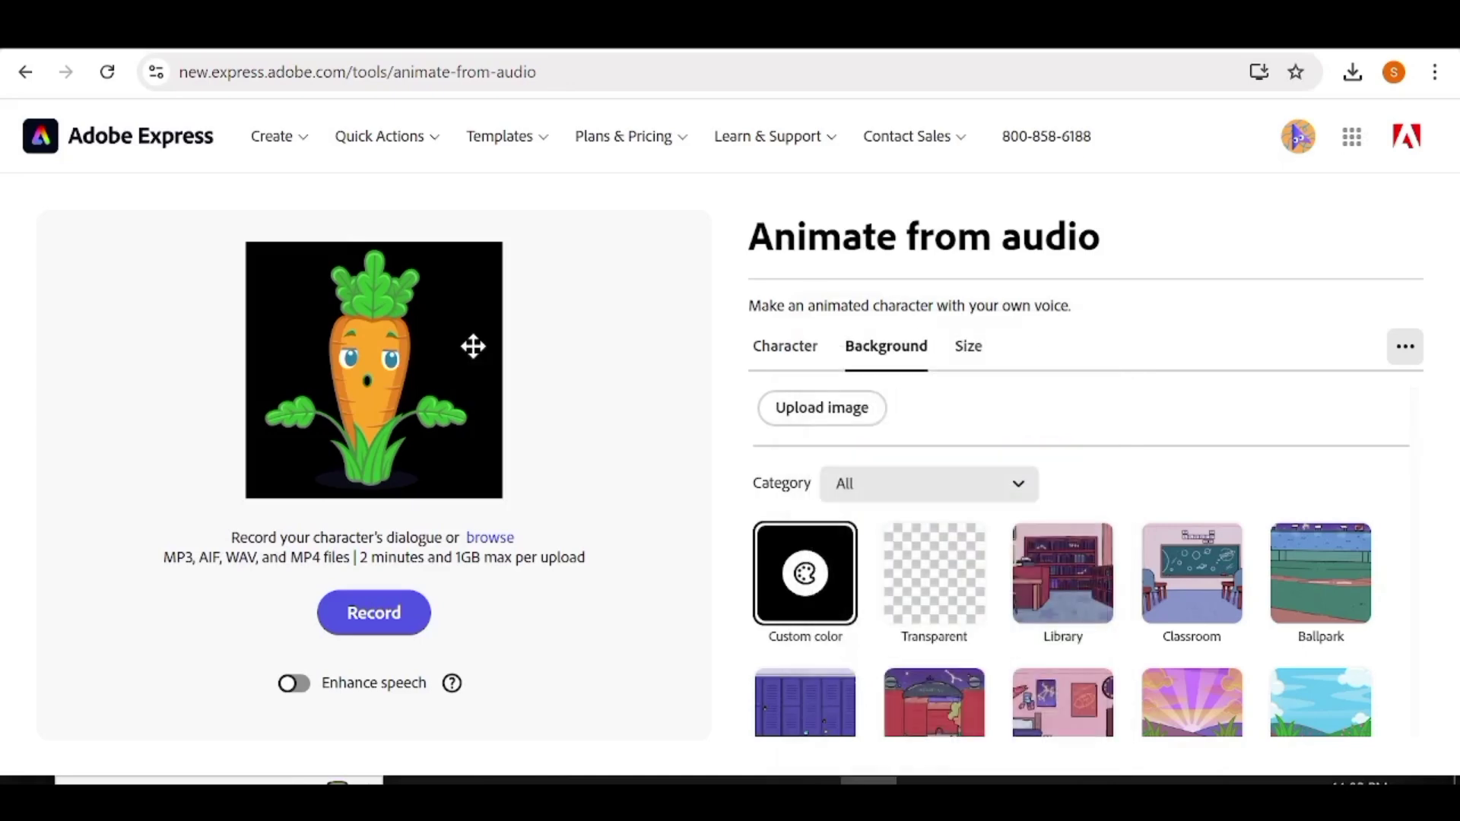
# Step: Upload the ElevenLabs_2024-08-30T17_47_47 audio from Downloads as the carrot's dialogue and dismiss the hardware acceleration notice
pyautogui.click(498, 540)
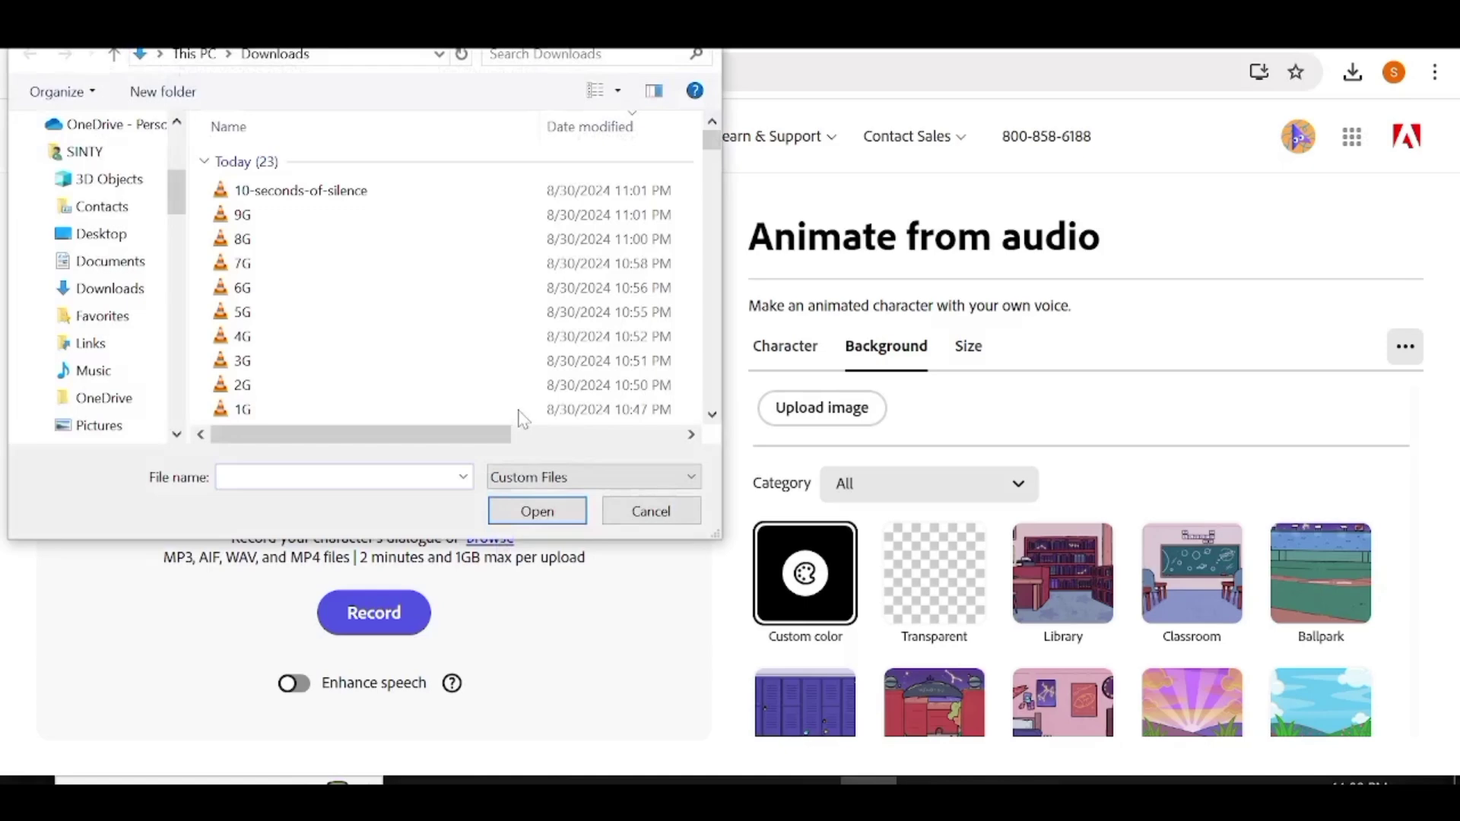
pyautogui.scroll(-6, 604, 319)
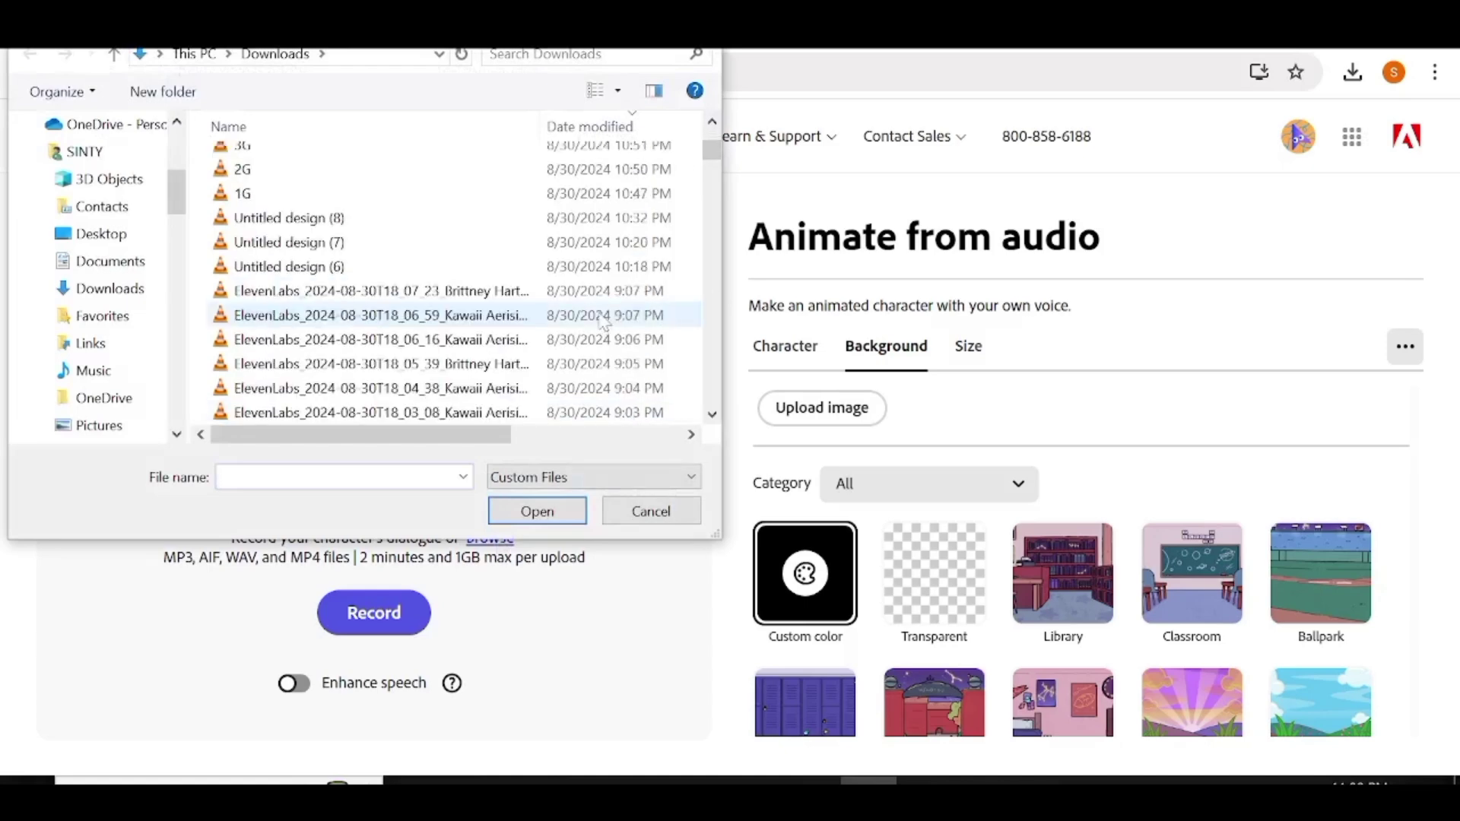
pyautogui.scroll(-2, 604, 320)
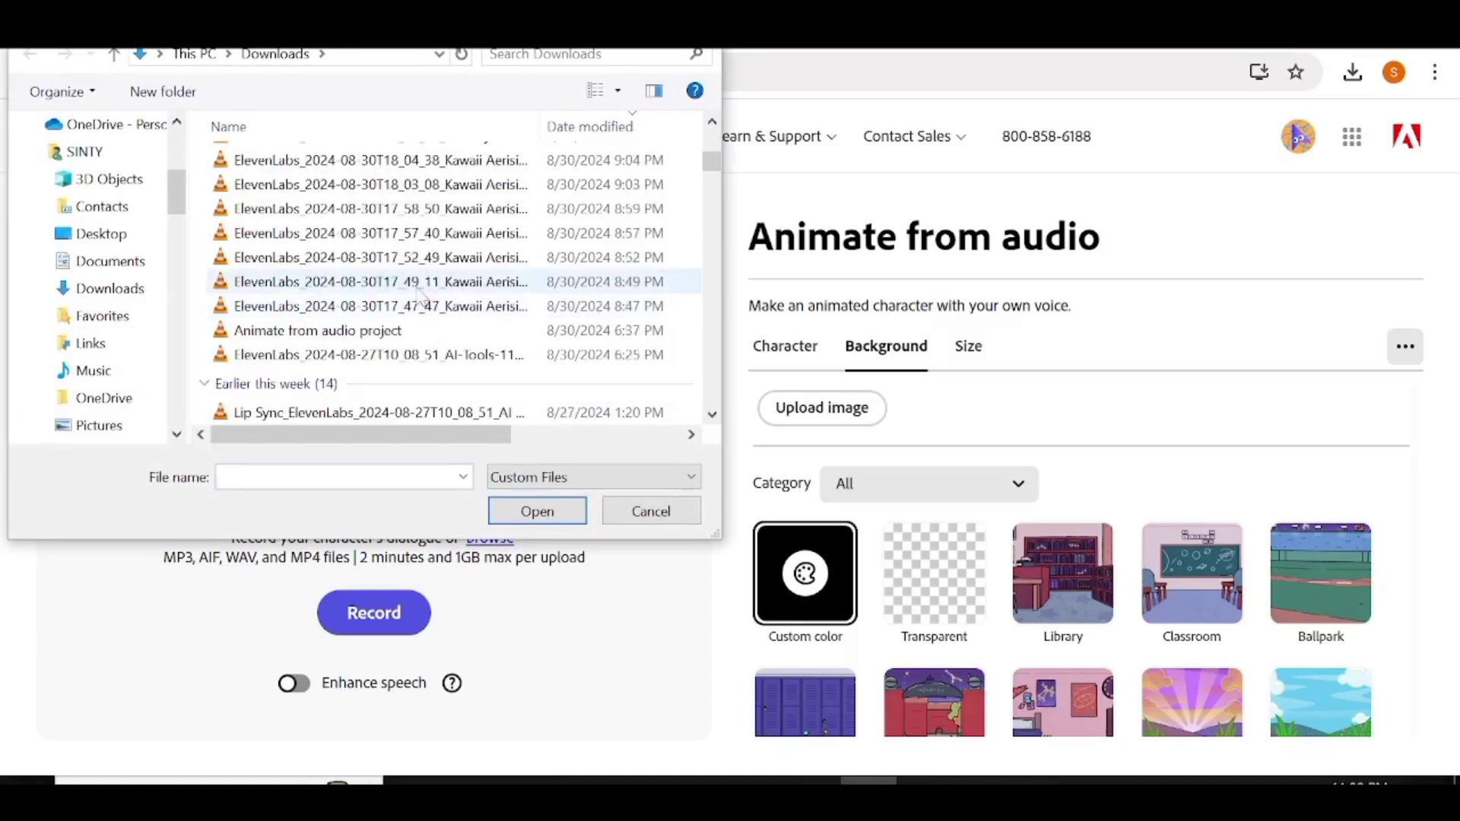
pyautogui.click(470, 308)
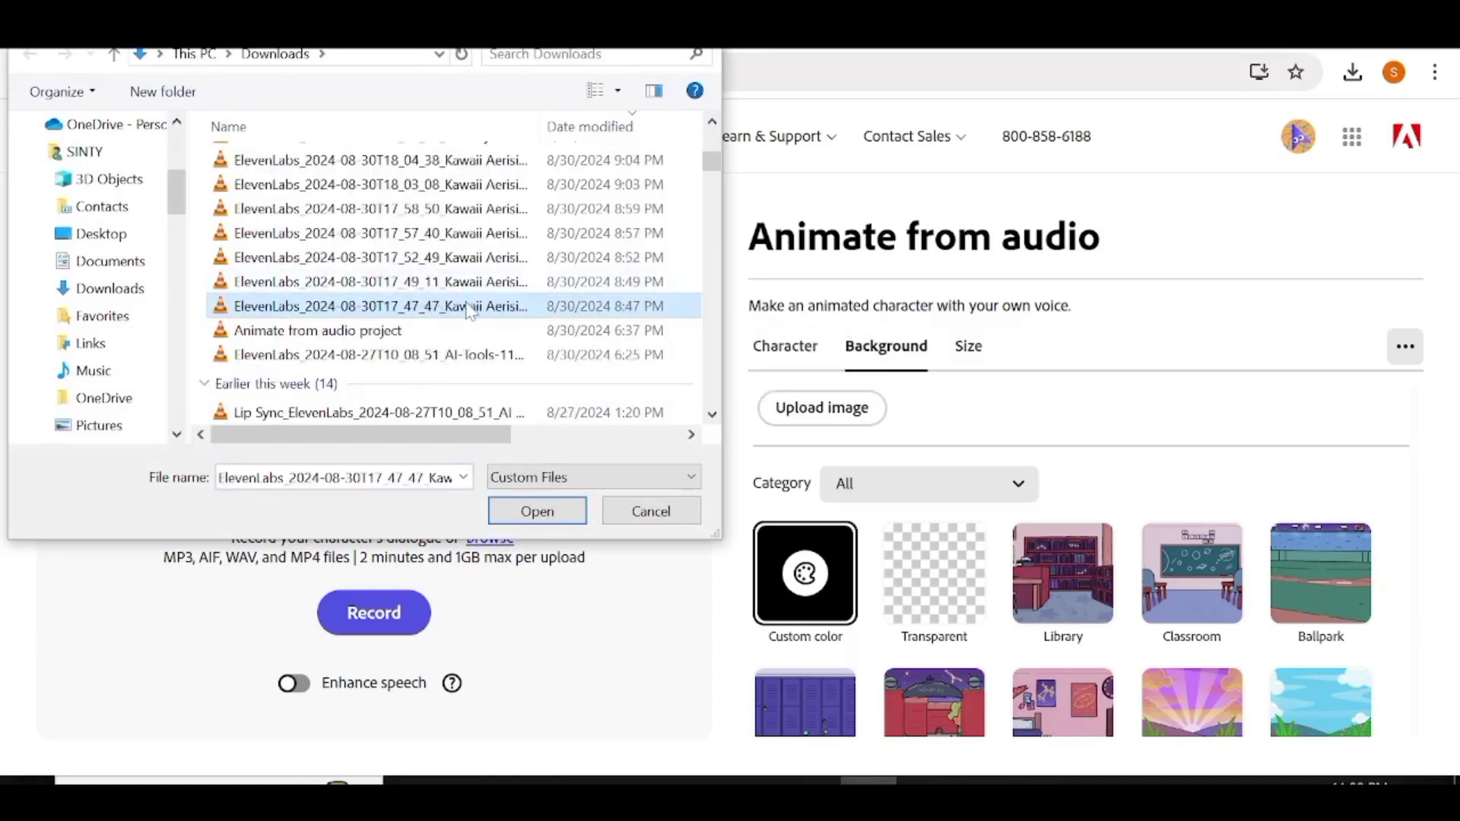
pyautogui.click(537, 511)
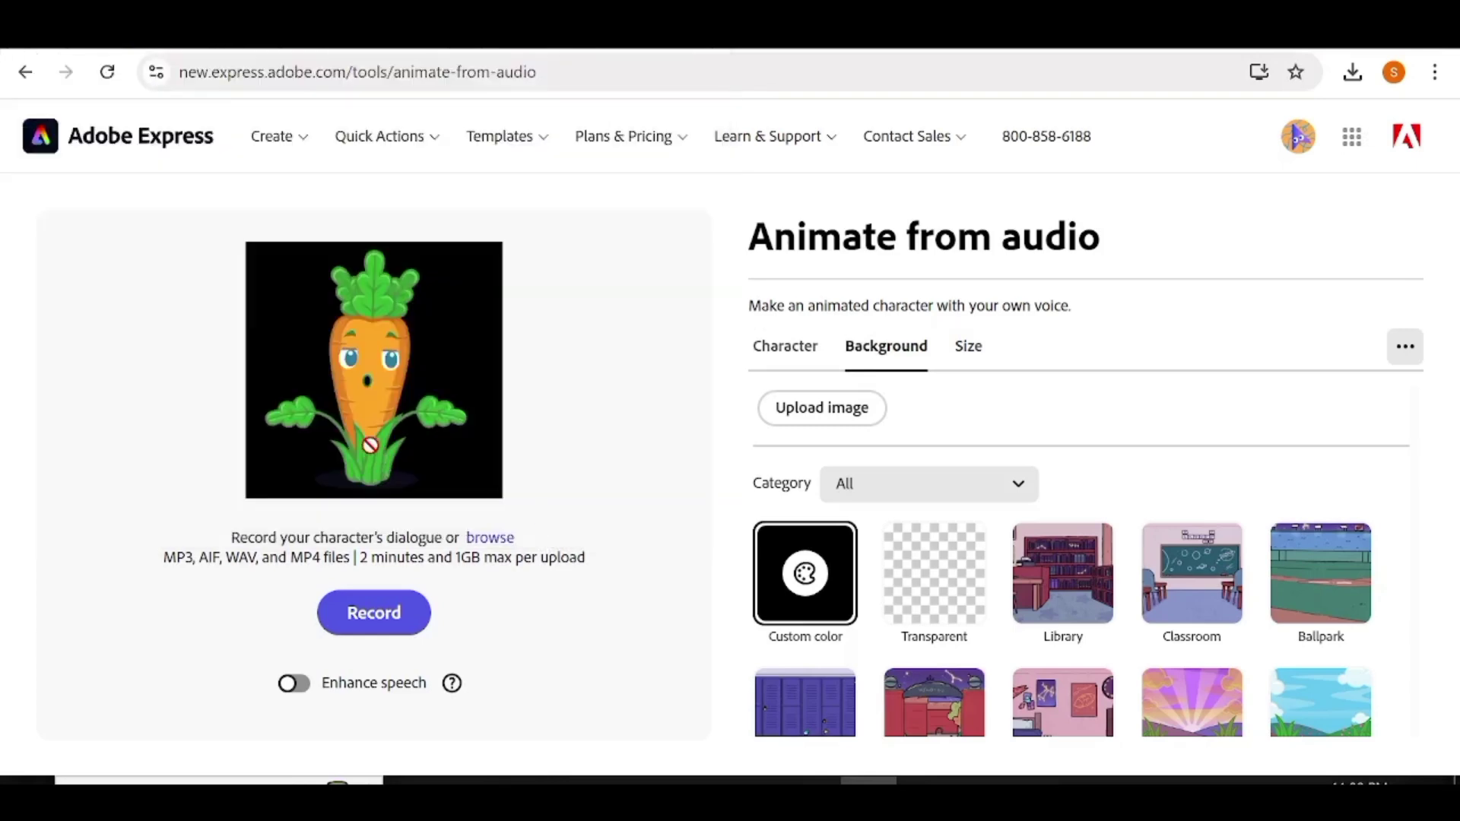
pyautogui.hotkey('ctrl', 'l')
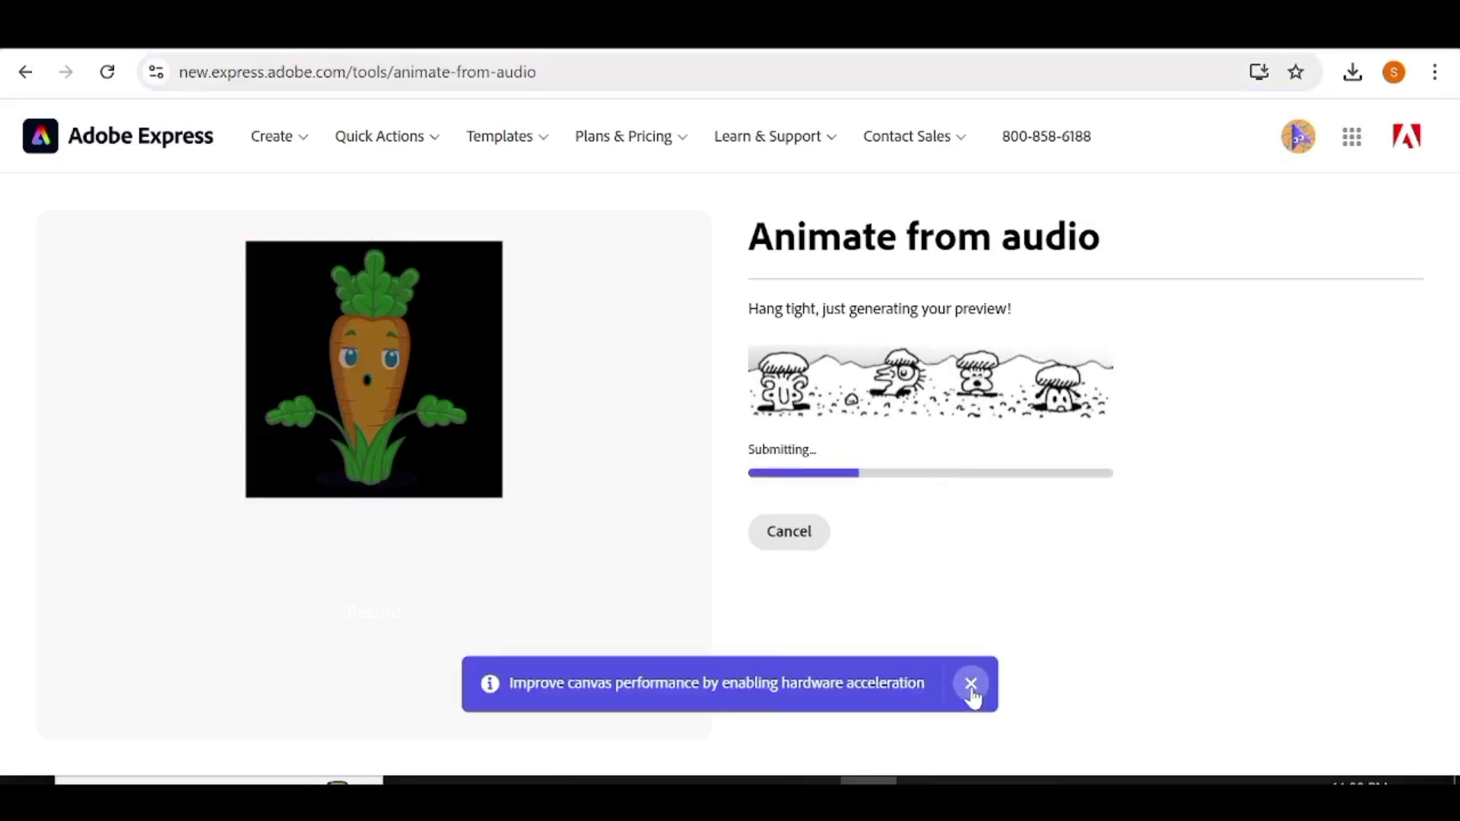
pyautogui.click(971, 684)
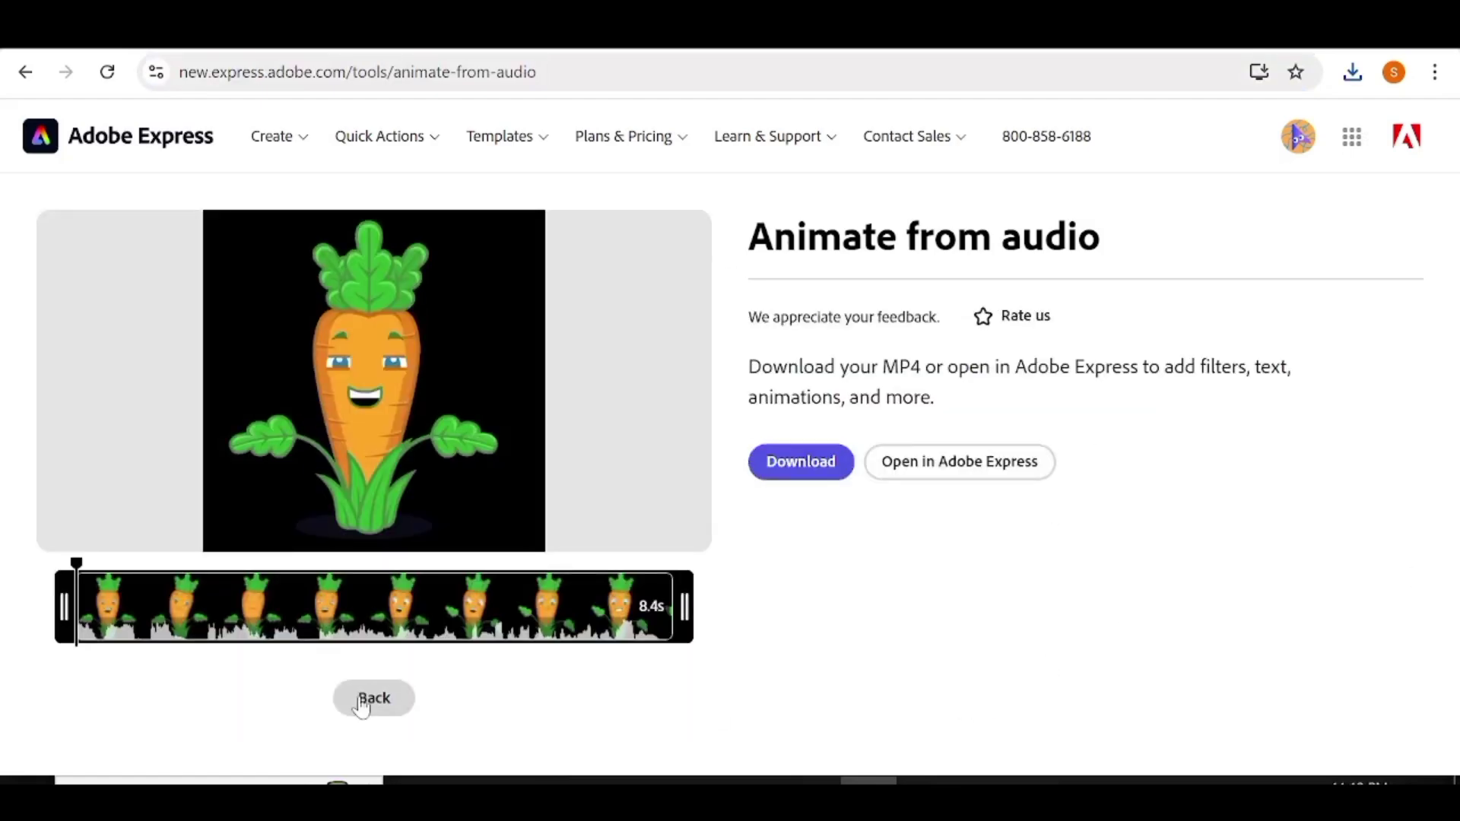
# Step: Return to the carrot's character setup and load another voice line from Downloads
pyautogui.click(374, 694)
pyautogui.click(490, 538)
pyautogui.click(513, 235)
pyautogui.doubleClick(513, 235)
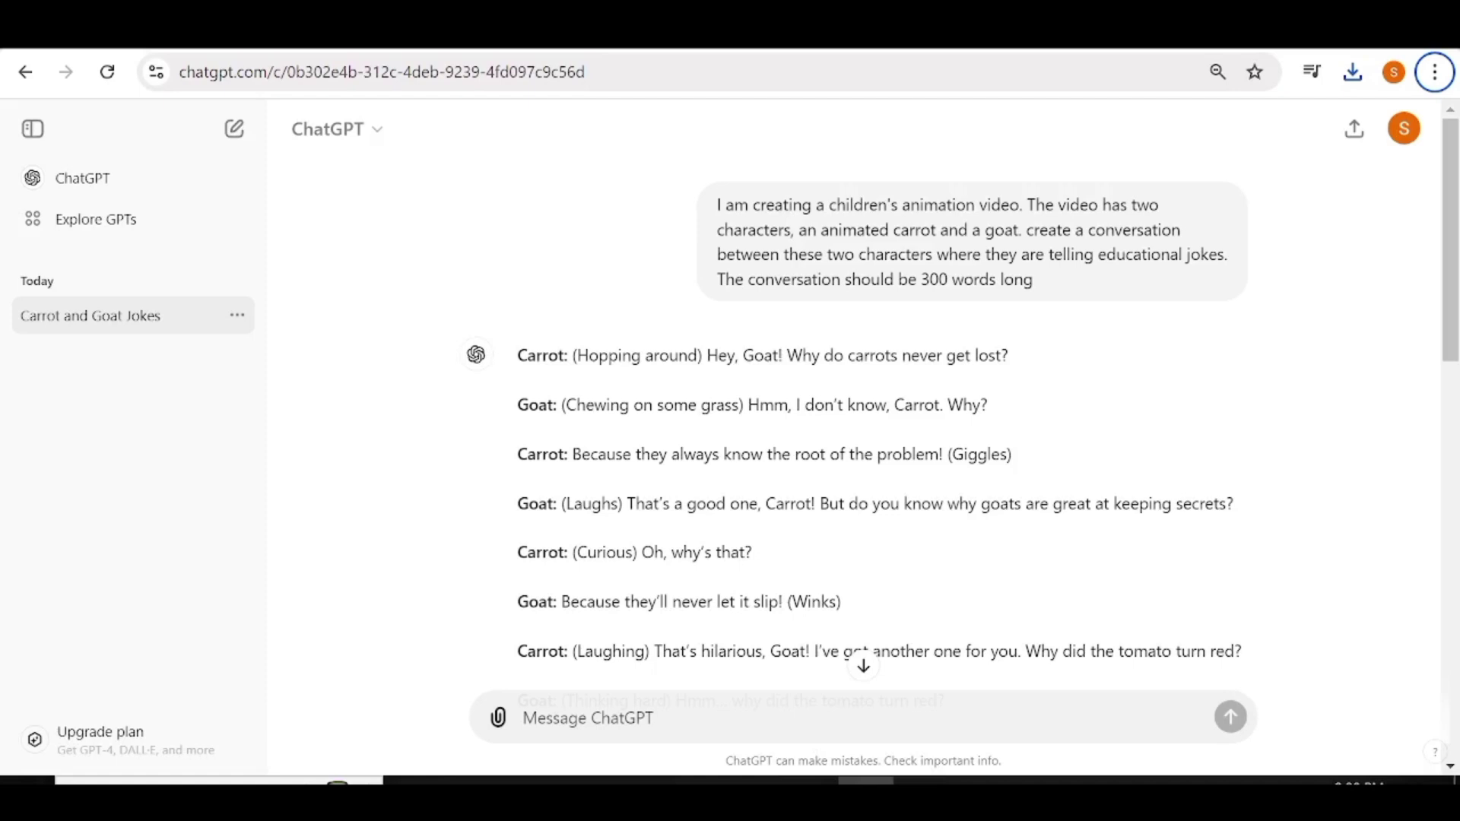
# Step: Ask ChatGPT to generate detailed prompts that I can use to generate animation backgrounds for four scenes for the above conversation
pyautogui.click(578, 718)
pyautogui.write('ge')
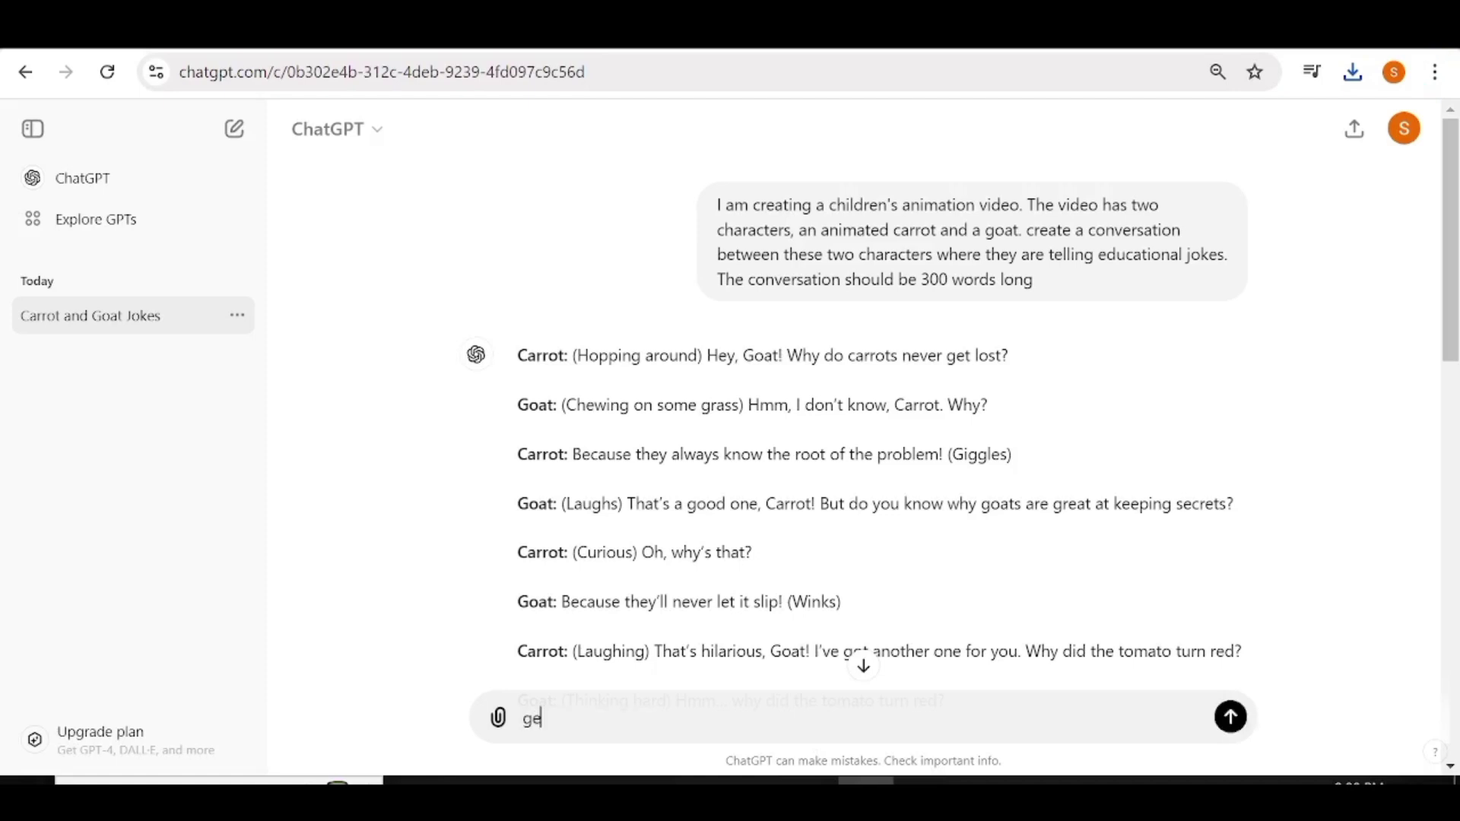
pyautogui.write('ner')
pyautogui.write('ate detailed prompts that can use to generate animation backgrounds for four scenes for the above conversation')
pyautogui.click(757, 692)
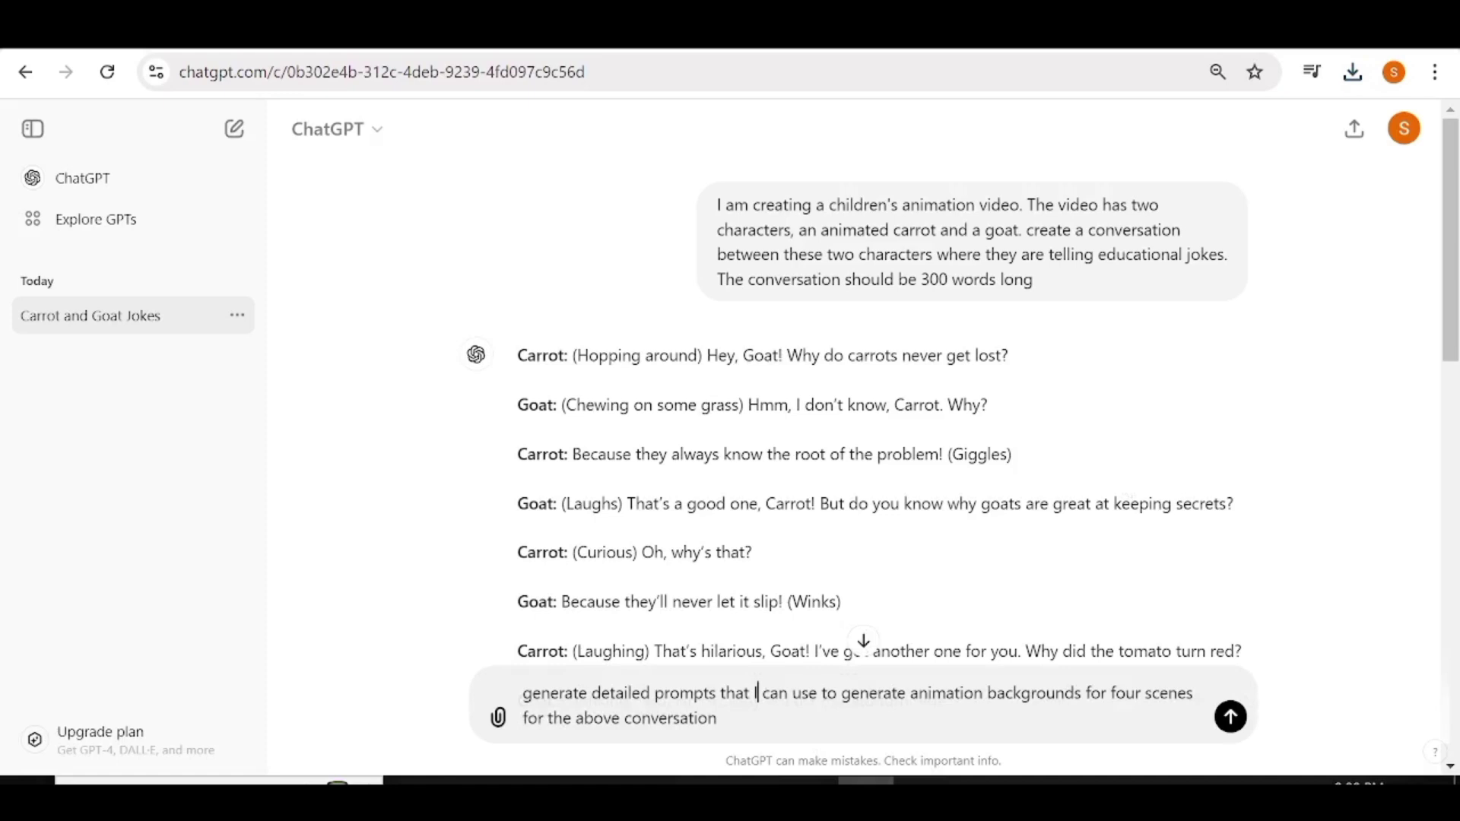
pyautogui.click(1232, 718)
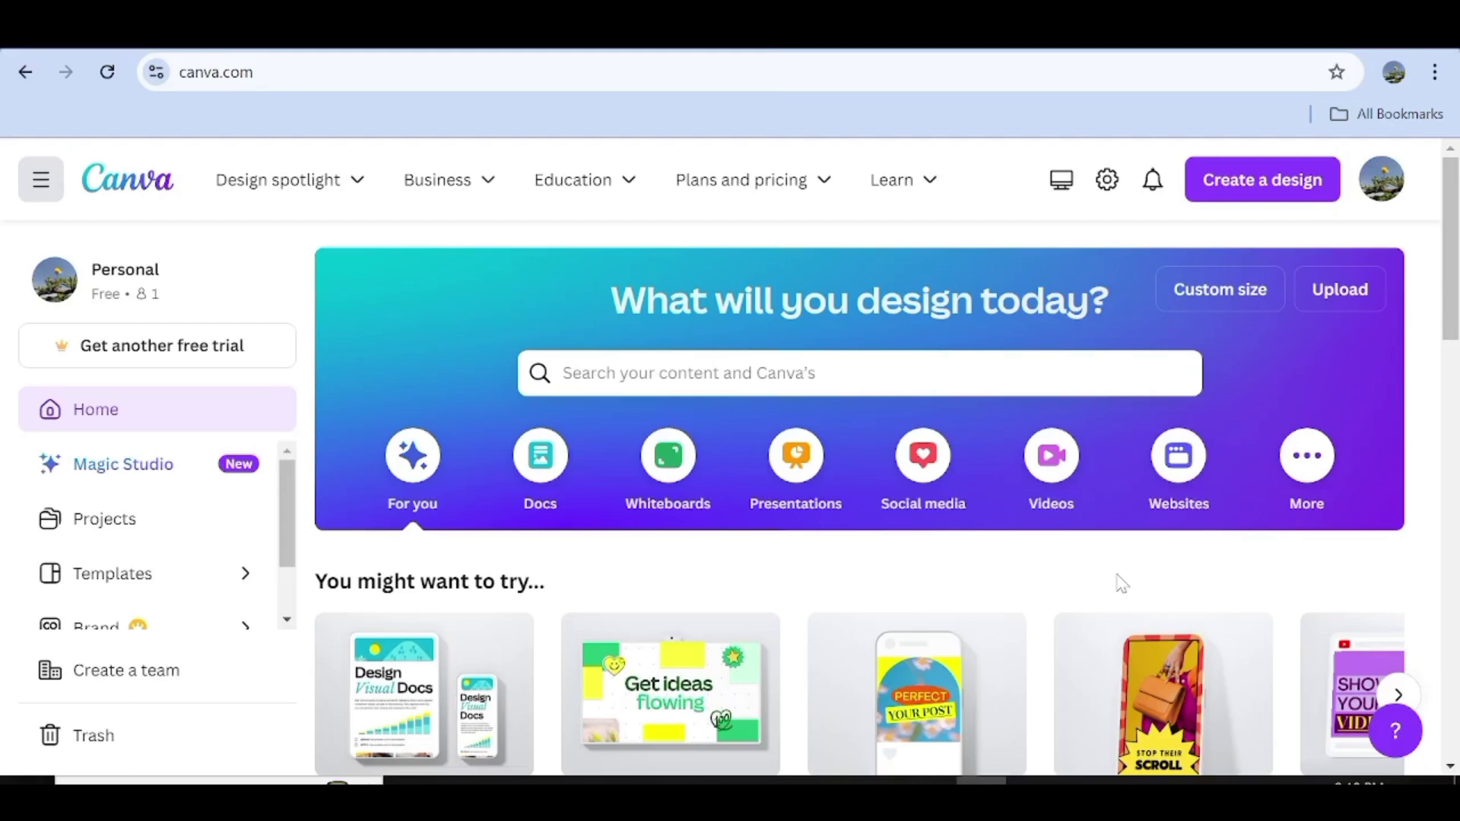
# Step: Create a blank YouTube Thumbnail design in Canva and open its Elements library
pyautogui.click(1309, 188)
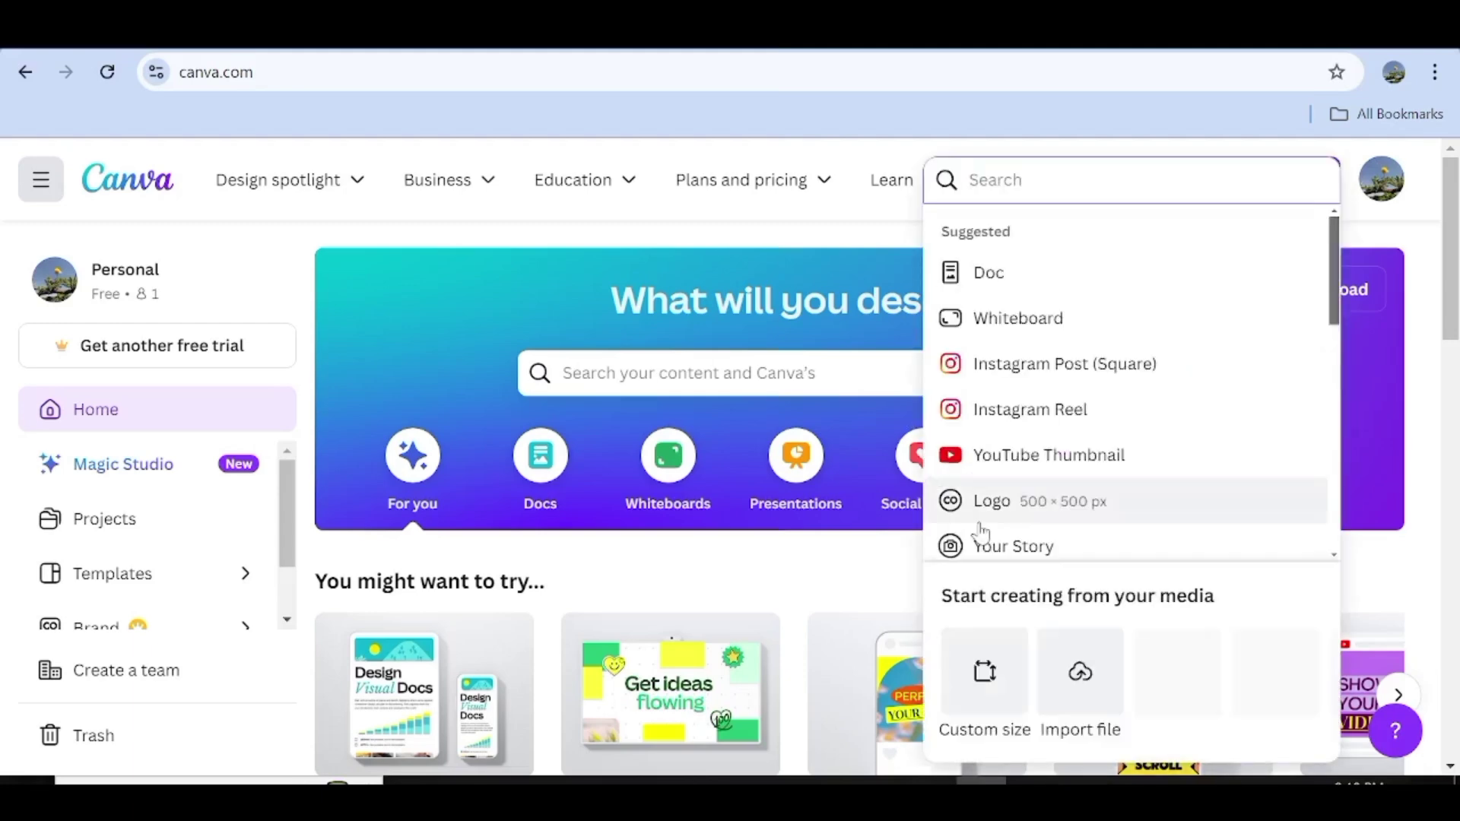
pyautogui.click(1167, 456)
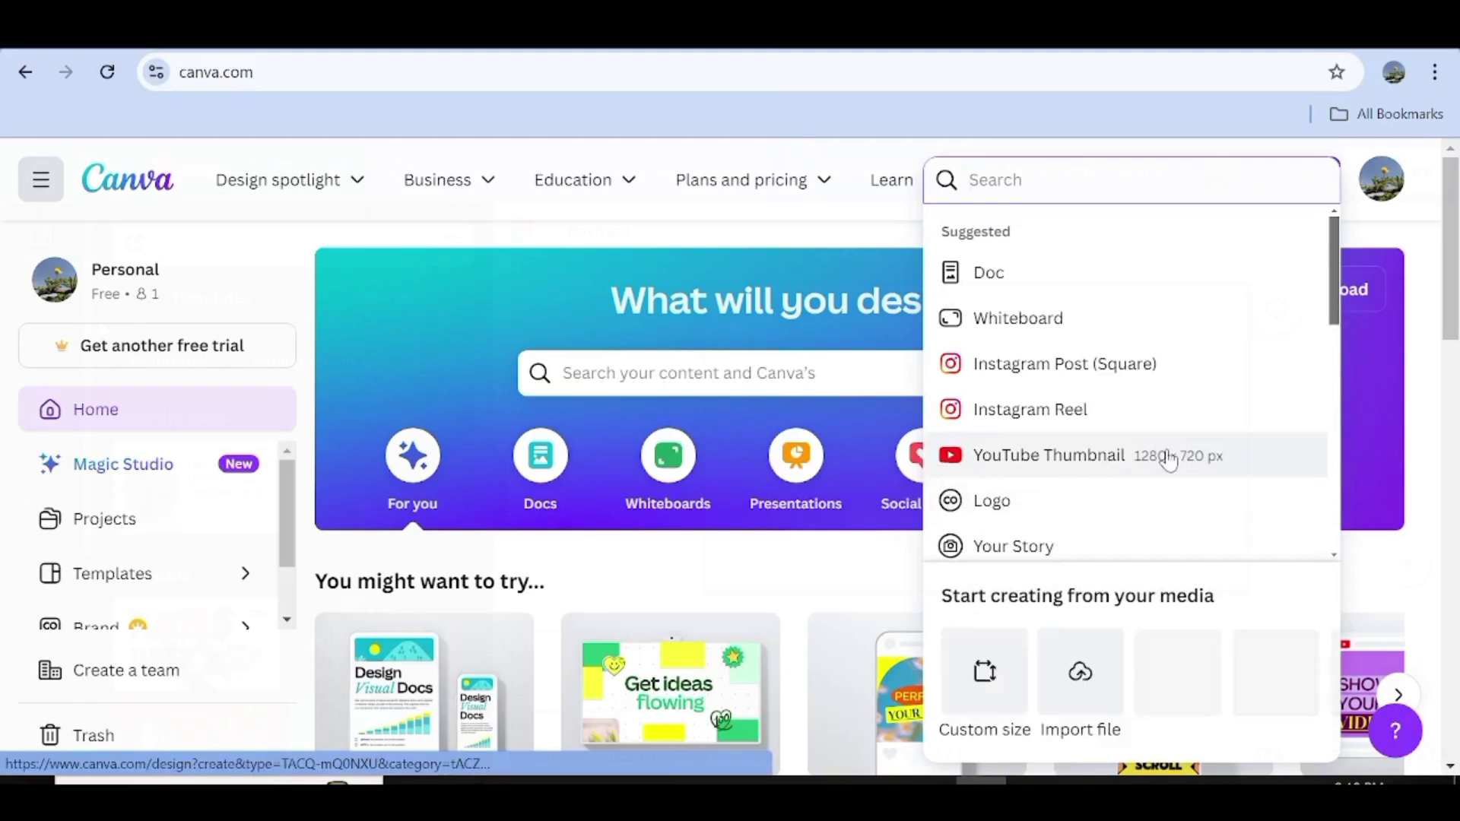
pyautogui.click(44, 337)
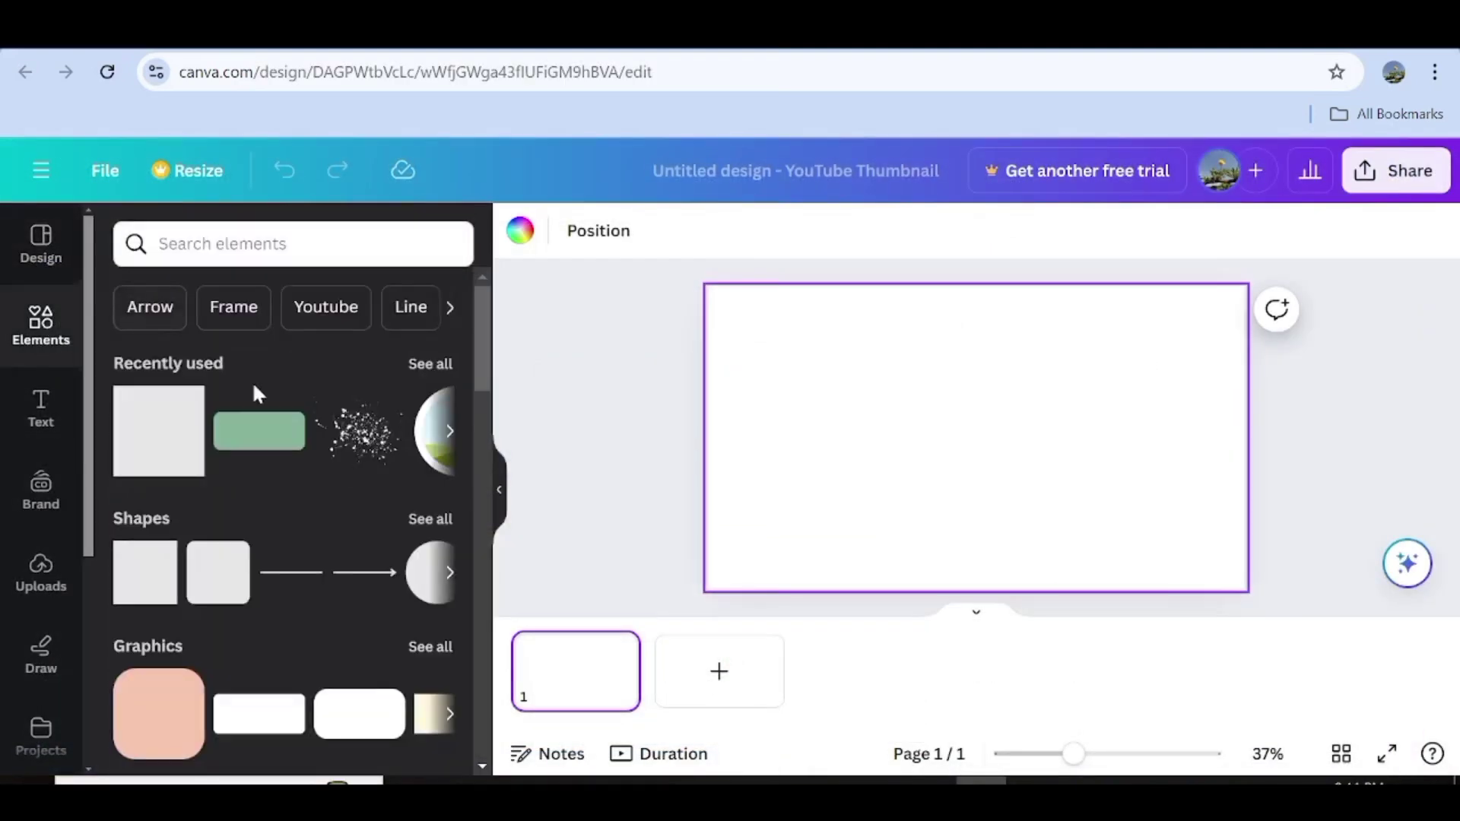
# Step: Search Canva's video elements for "animation background" and browse the clips
pyautogui.scroll(-10, 304, 640)
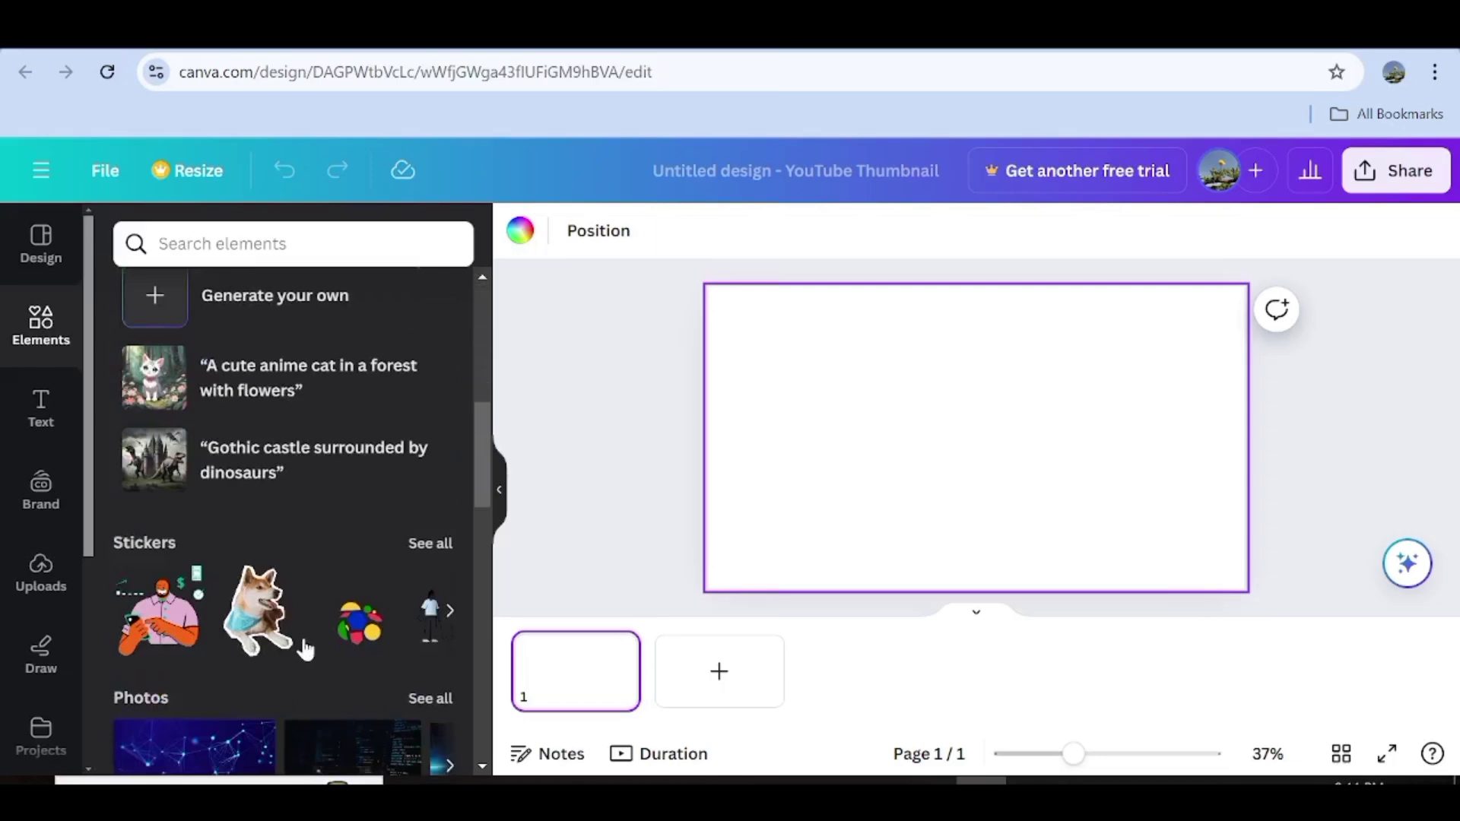
pyautogui.click(144, 631)
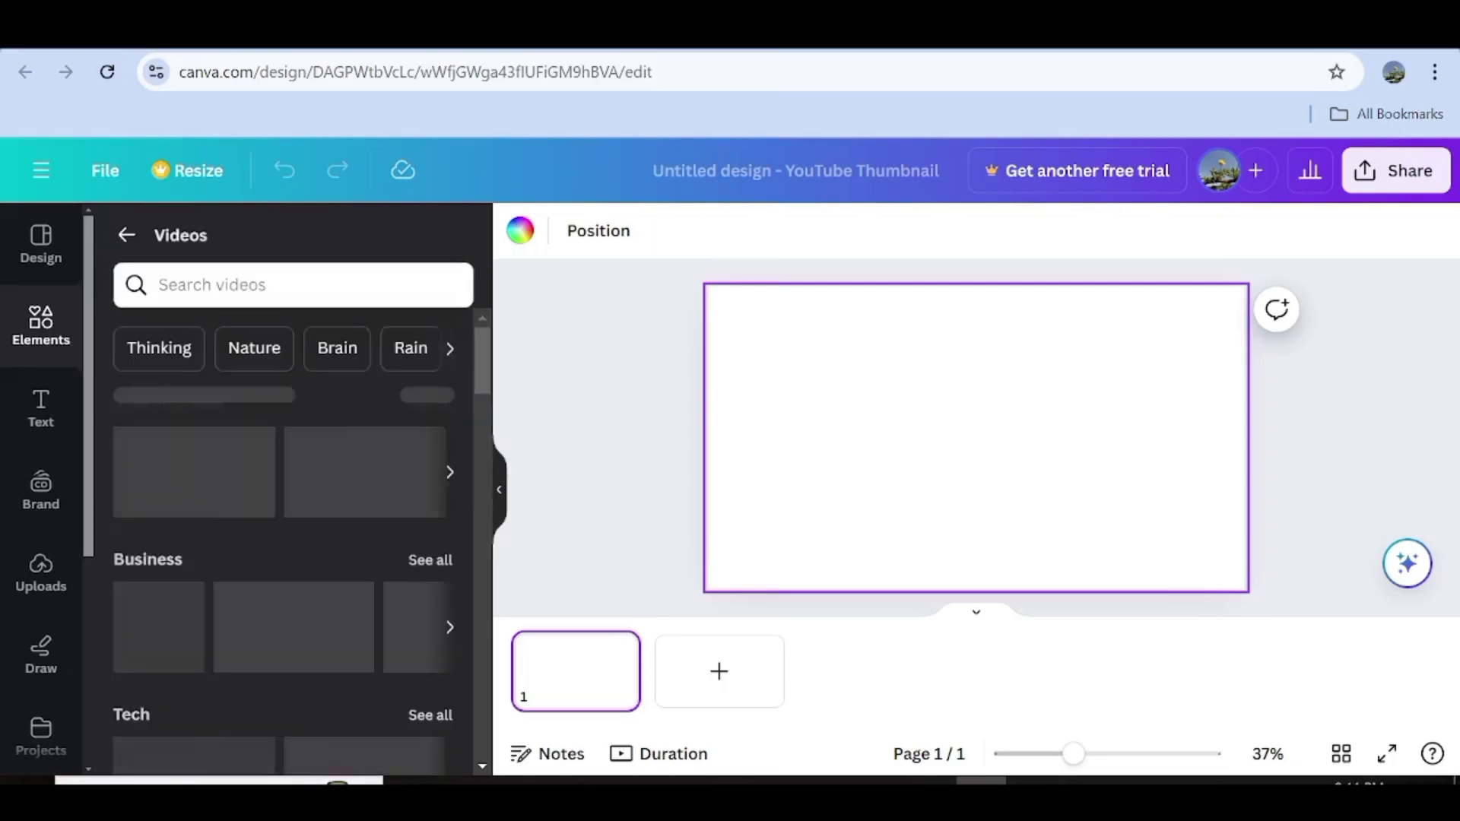
pyautogui.write('ion')
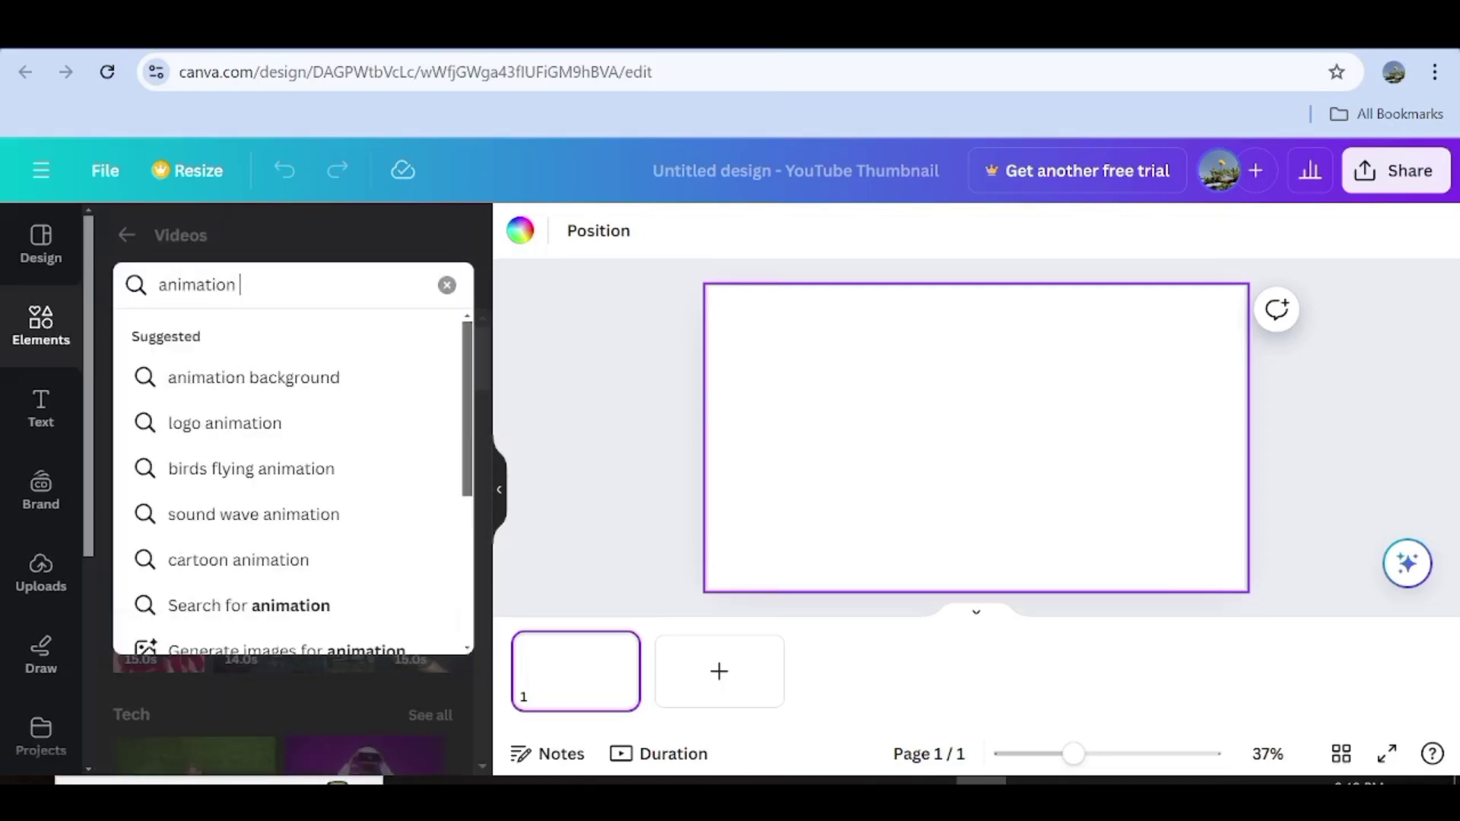
pyautogui.click(251, 377)
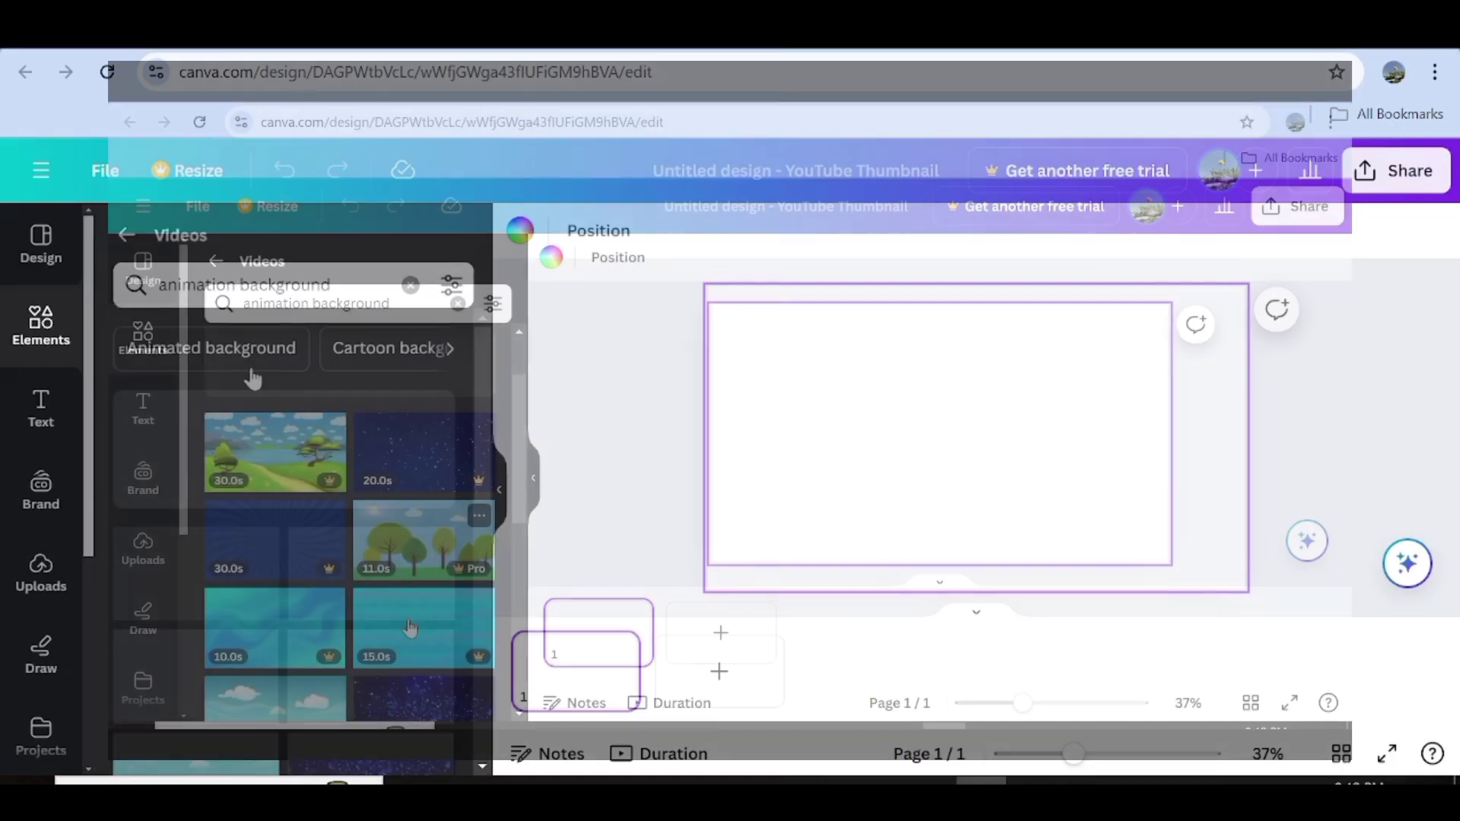
pyautogui.scroll(-8, 431, 496)
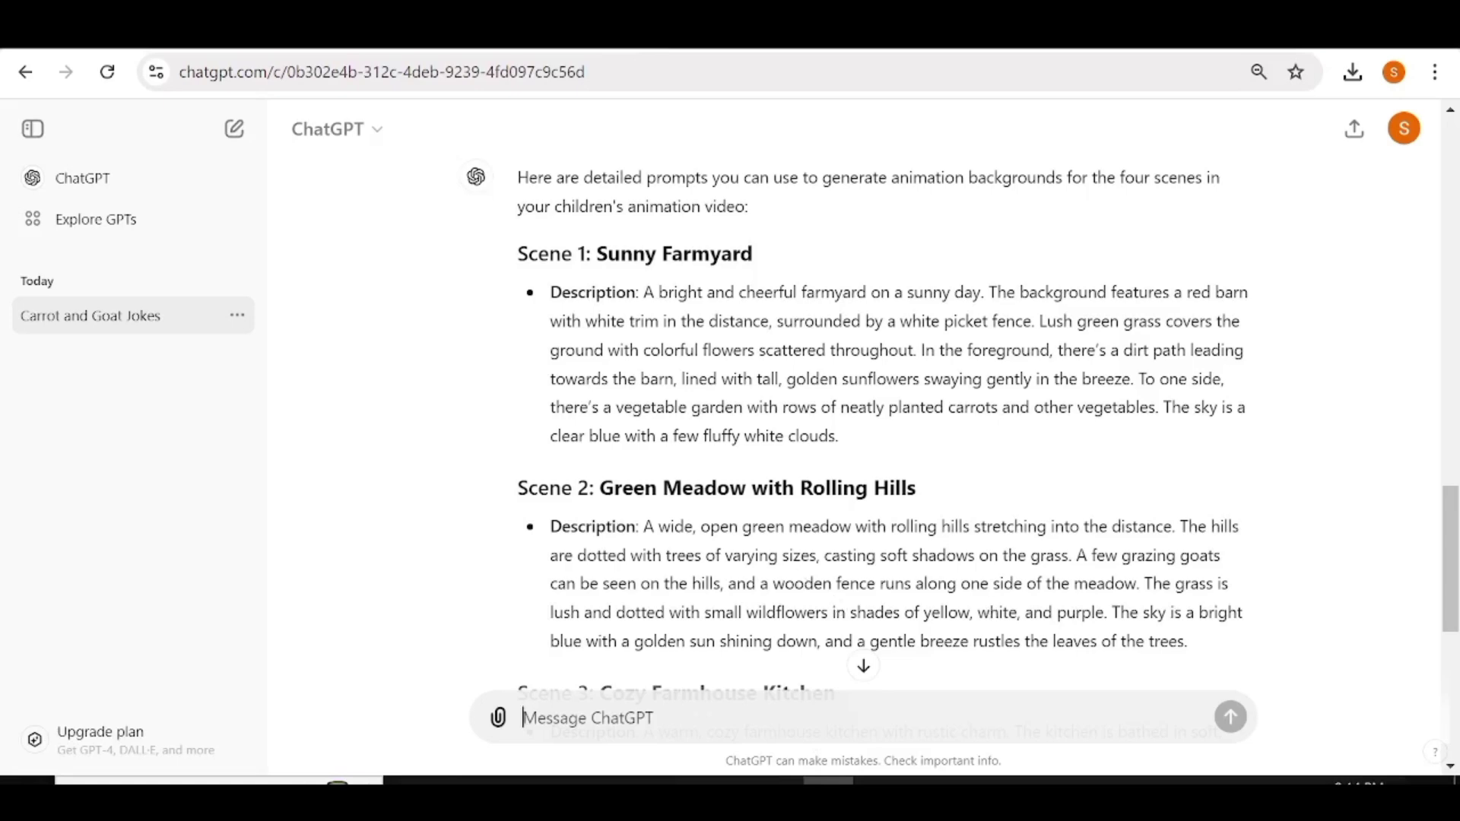
# Step: Review the four scene prompts in ChatGPT and copy the Scene 1 Sunny Farmyard description
pyautogui.scroll(-5, 863, 425)
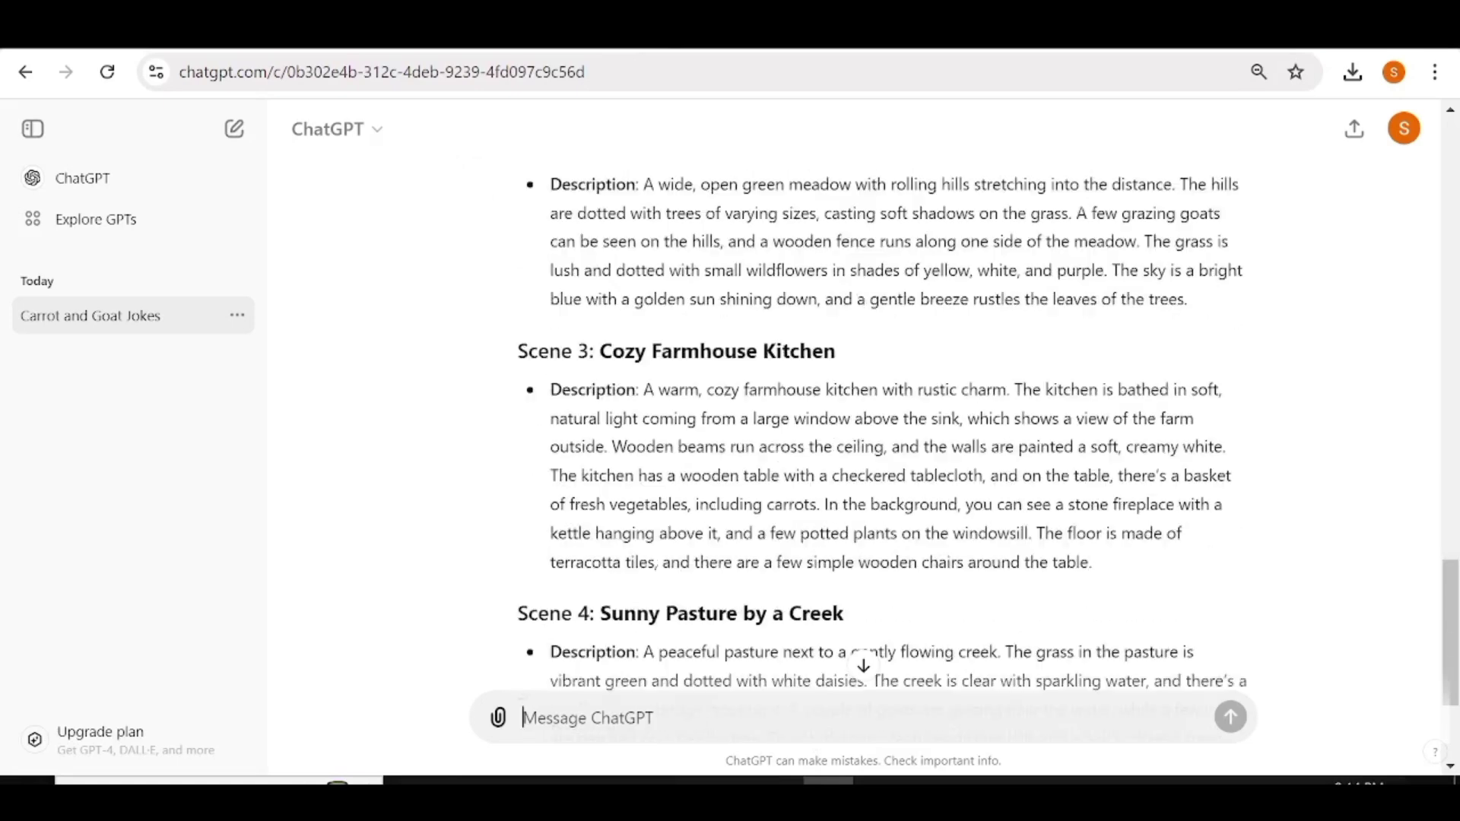
pyautogui.scroll(-3, 863, 426)
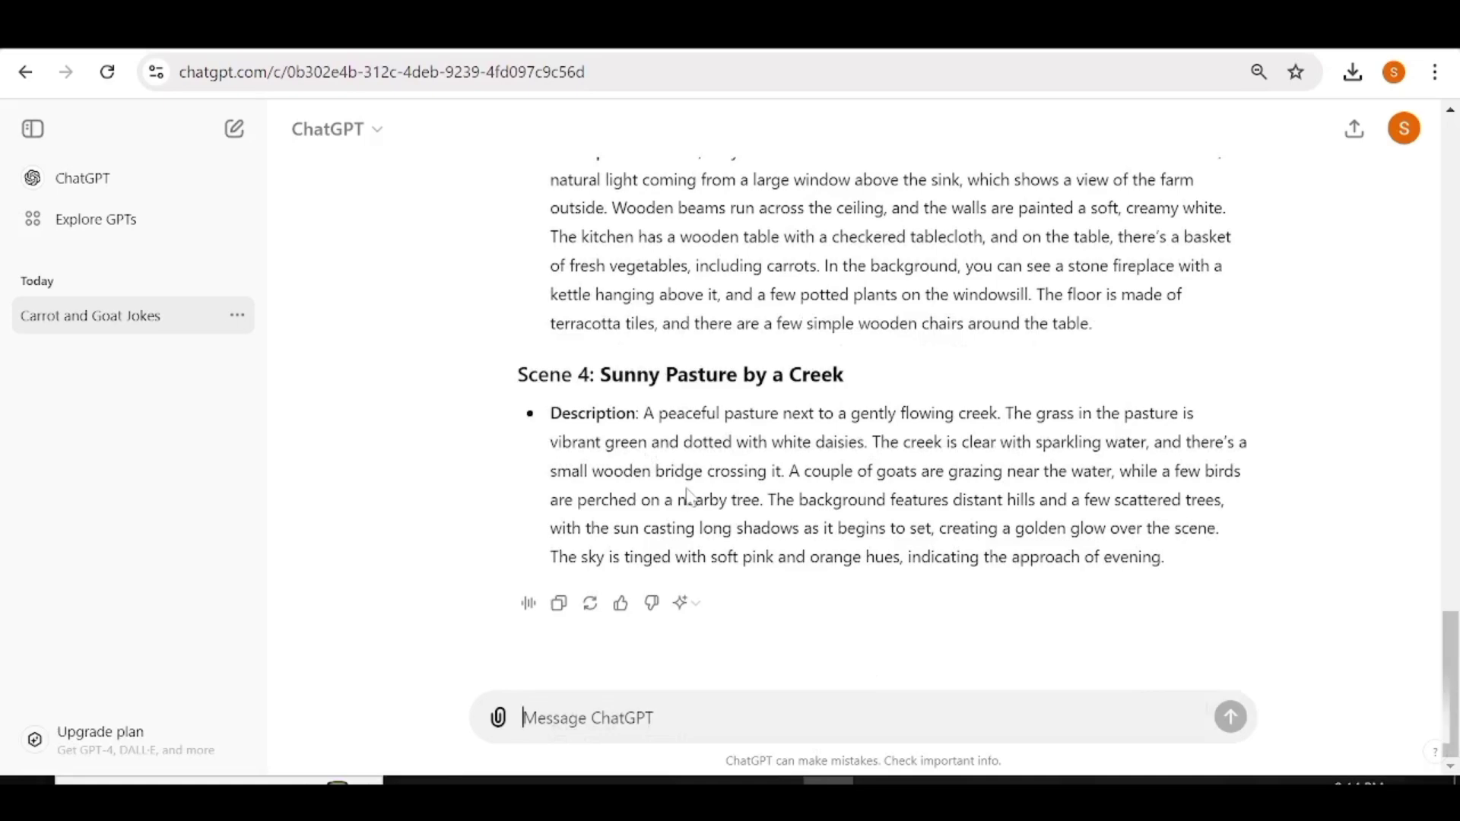
pyautogui.scroll(8, 714, 435)
pyautogui.moveTo(644, 282); pyautogui.dragTo(863, 430)
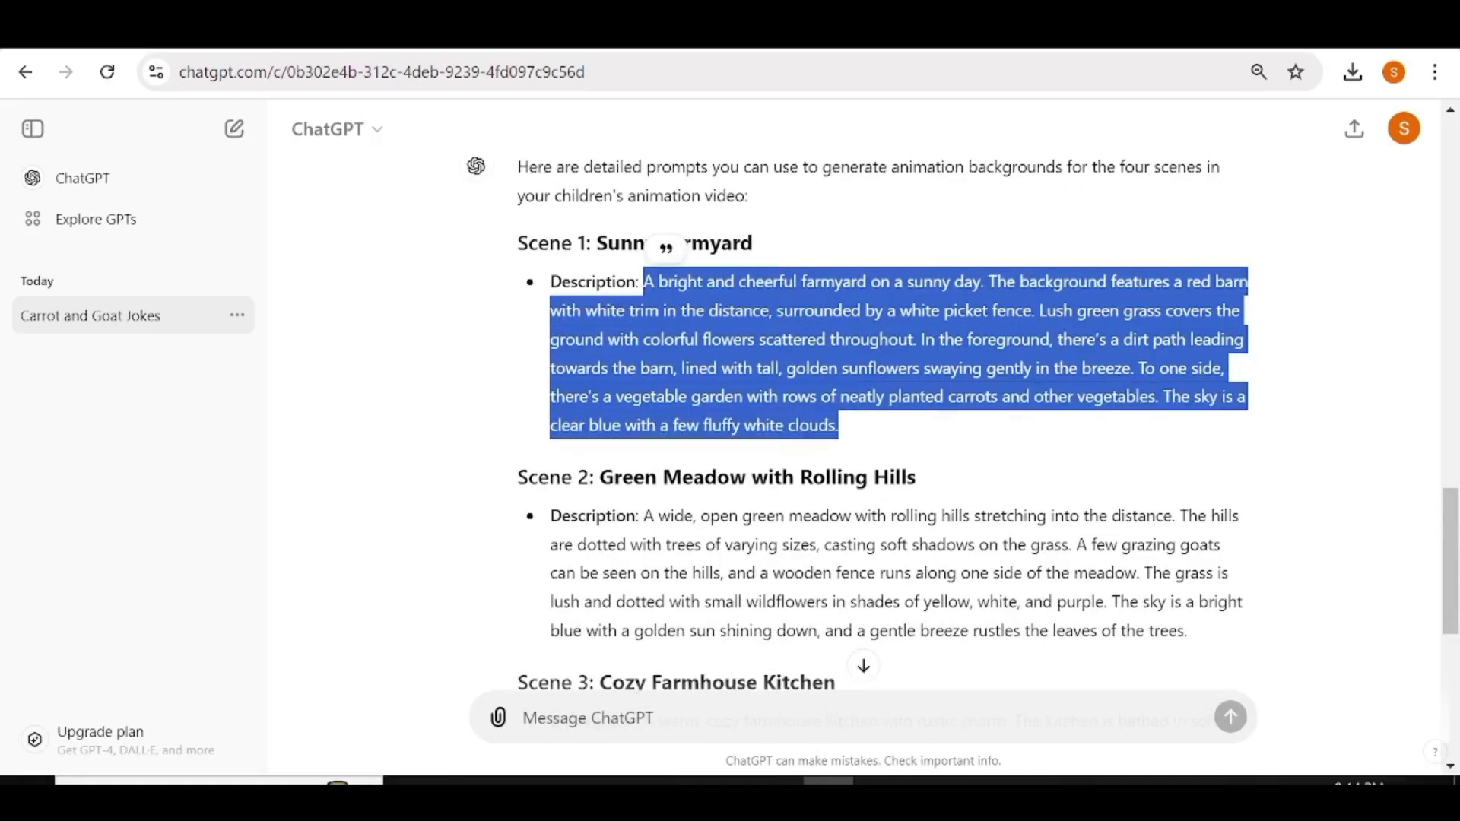
pyautogui.rightClick(846, 357)
pyautogui.click(929, 382)
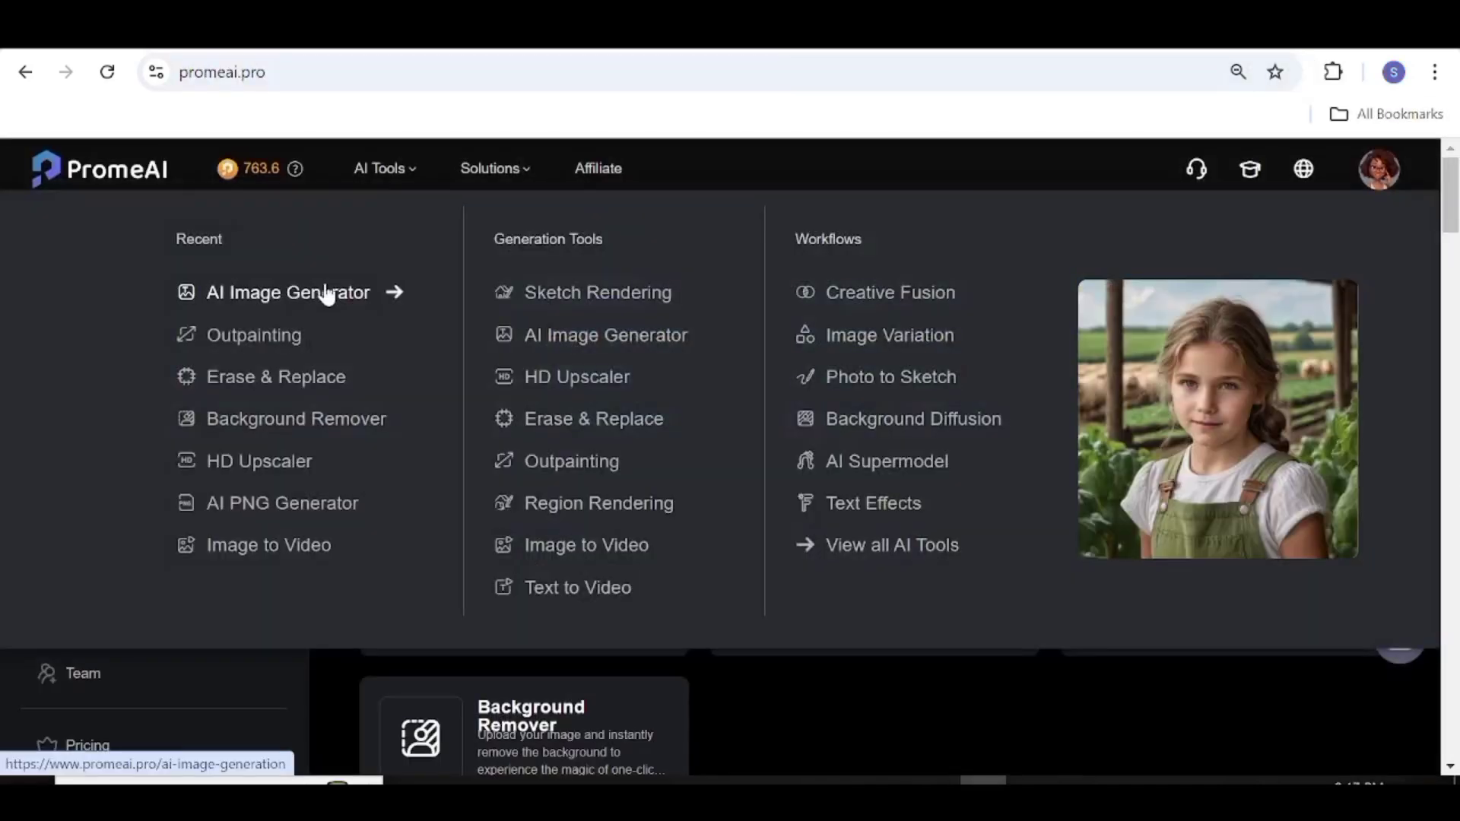
# Step: Open PromeAI's AI Image Generator and replace the existing prompt with the copied Sunny Farmyard description
pyautogui.click(324, 289)
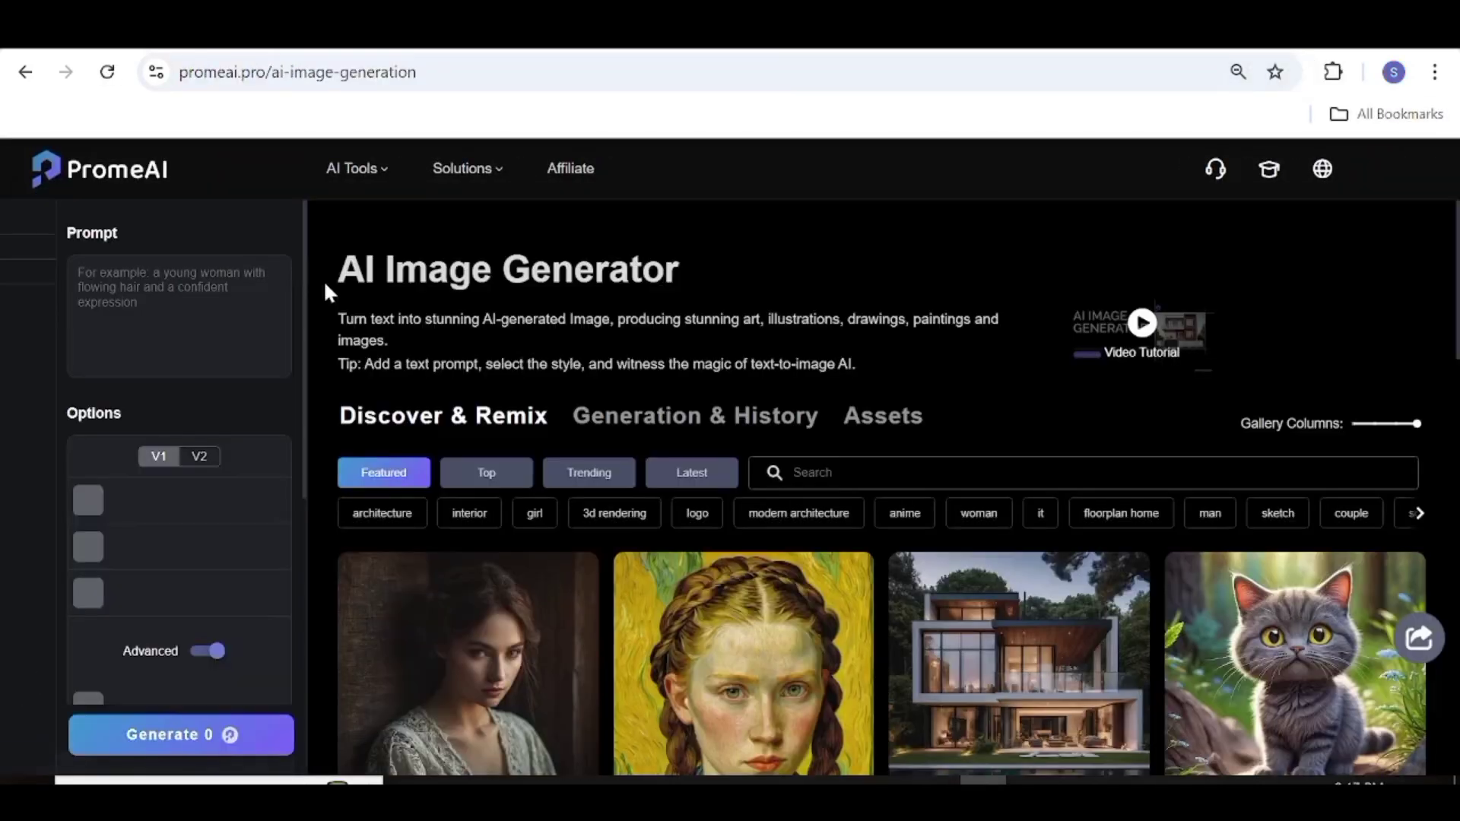
pyautogui.click(83, 302)
pyautogui.hotkey('ctrl', 'v')
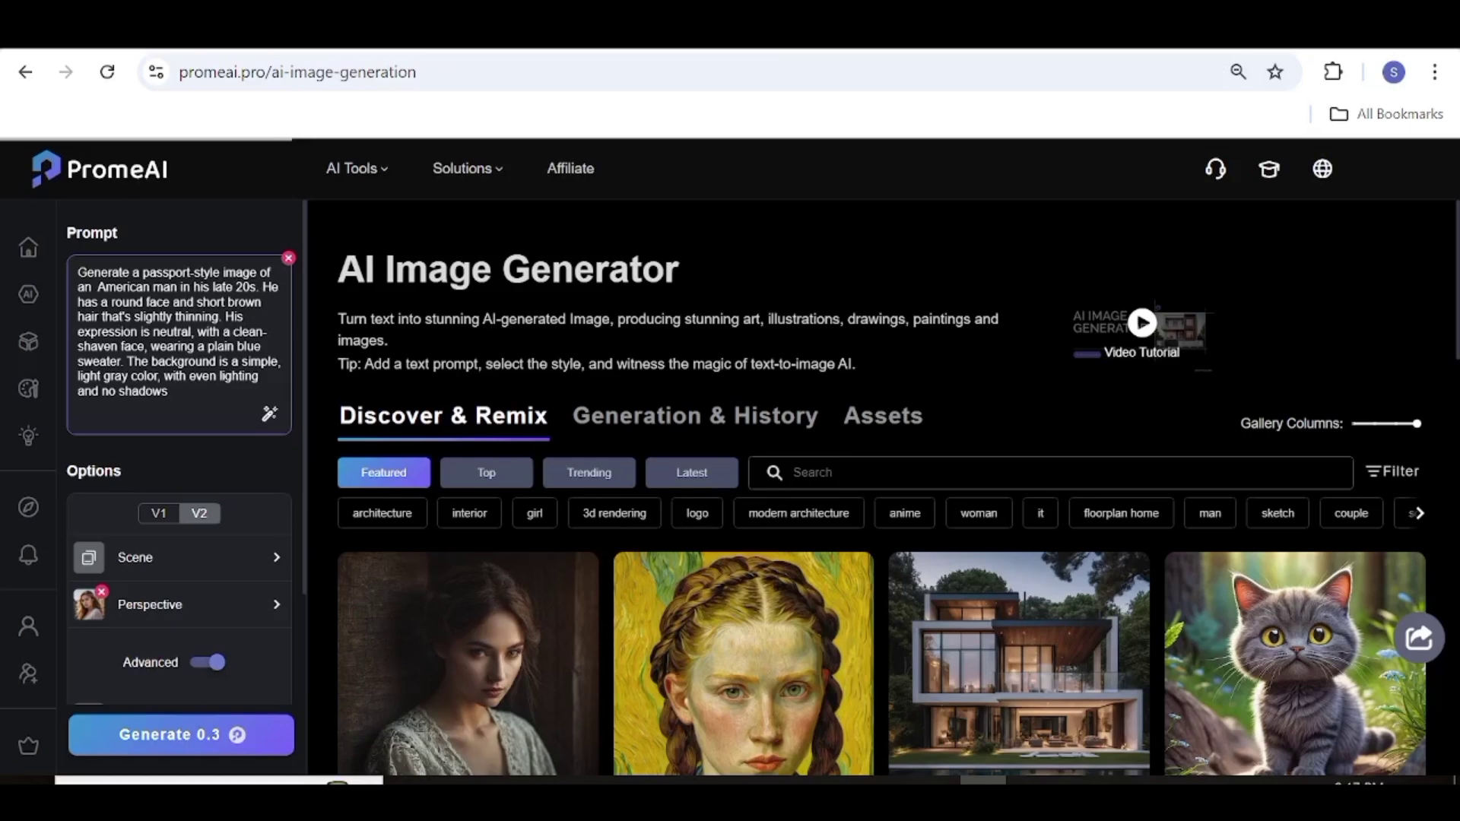
pyautogui.hotkey('ctrl', 'a')
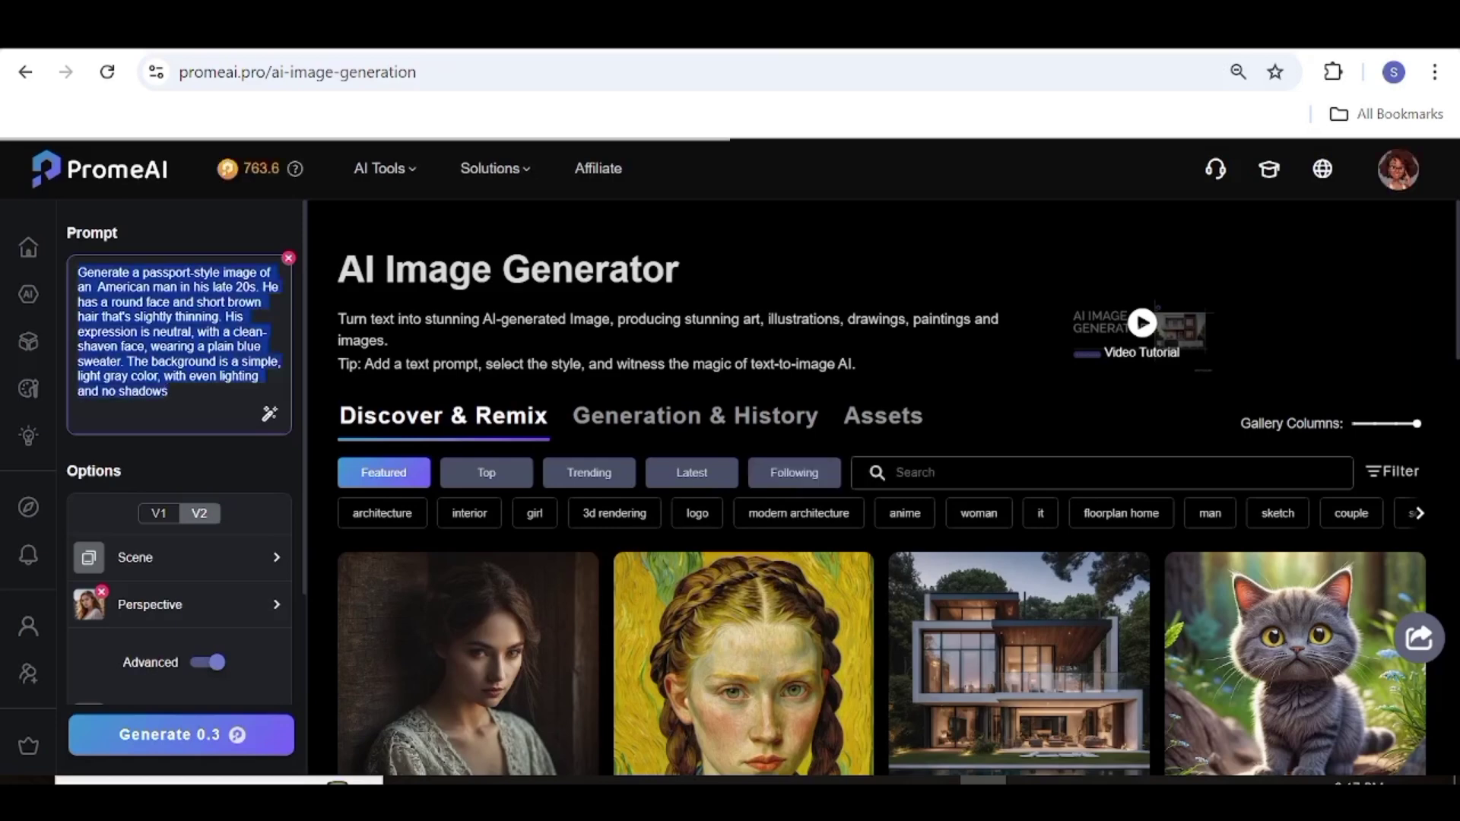
pyautogui.rightClick(93, 300)
pyautogui.click(173, 475)
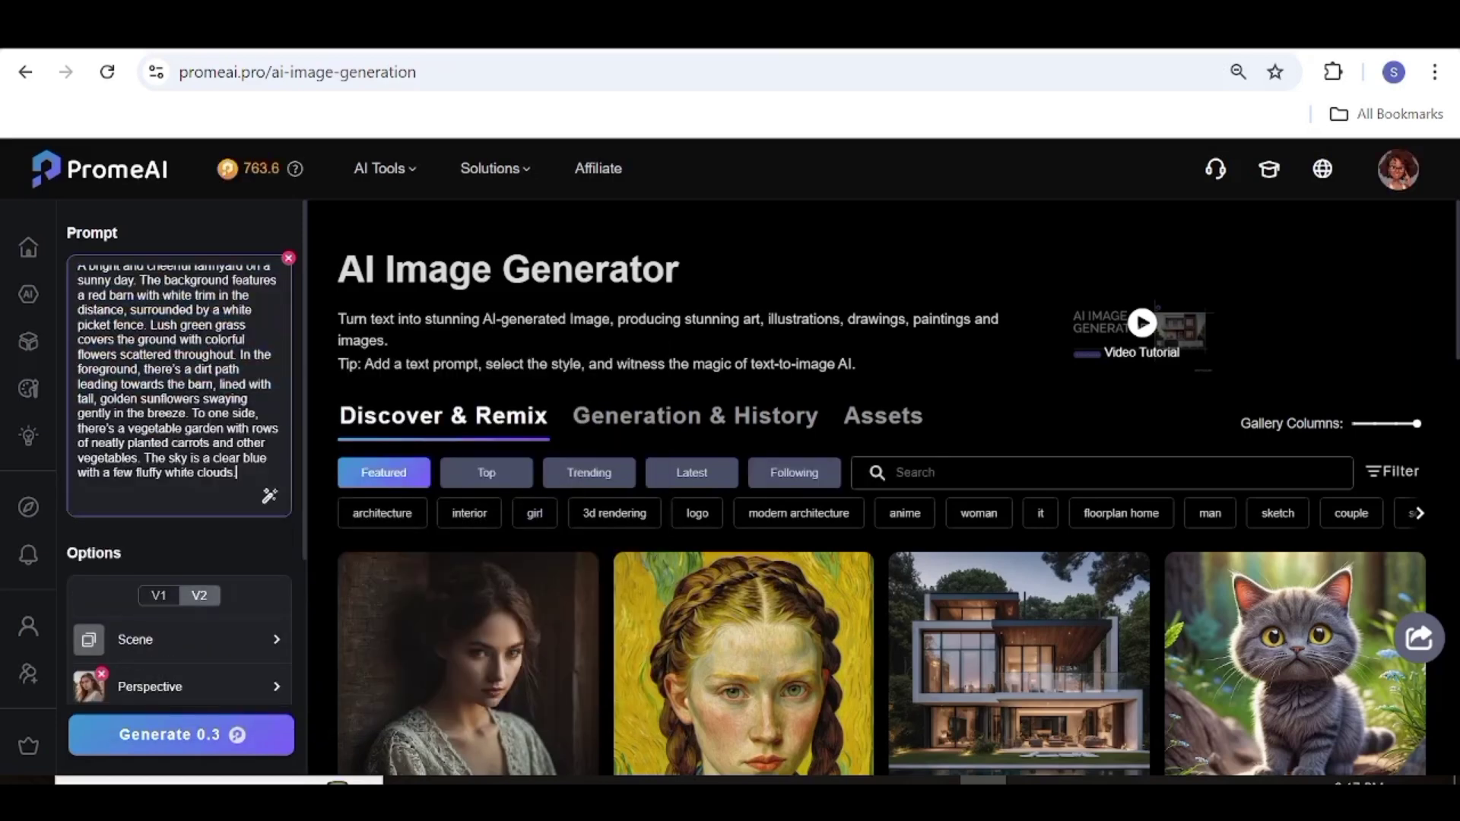
# Step: Generate three farmyard images with version V2, no perspective preset and a 16:9 ratio
pyautogui.scroll(-3, 207, 541)
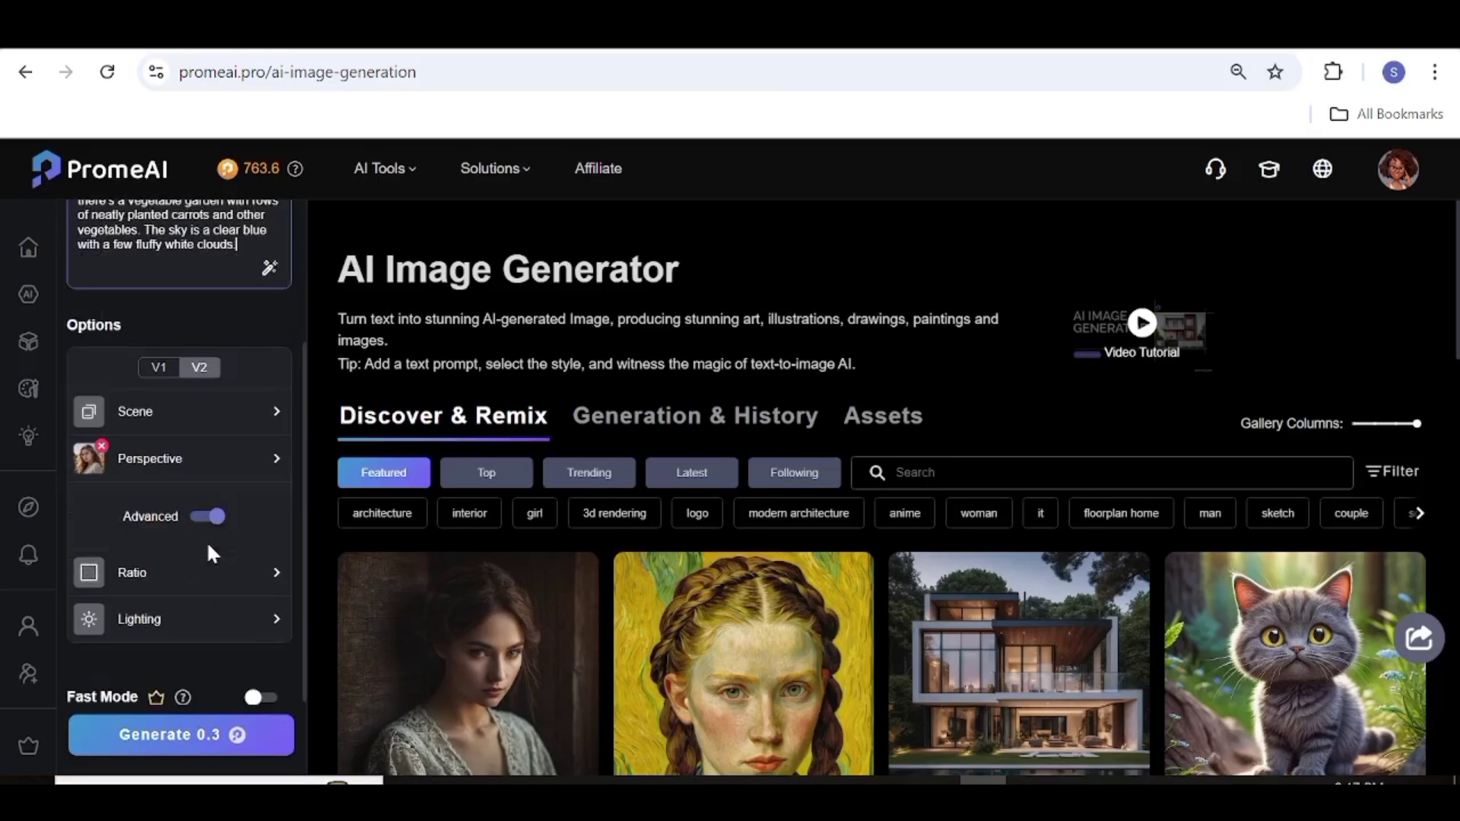
pyautogui.click(200, 368)
pyautogui.click(217, 420)
pyautogui.click(216, 419)
pyautogui.scroll(-2, 215, 450)
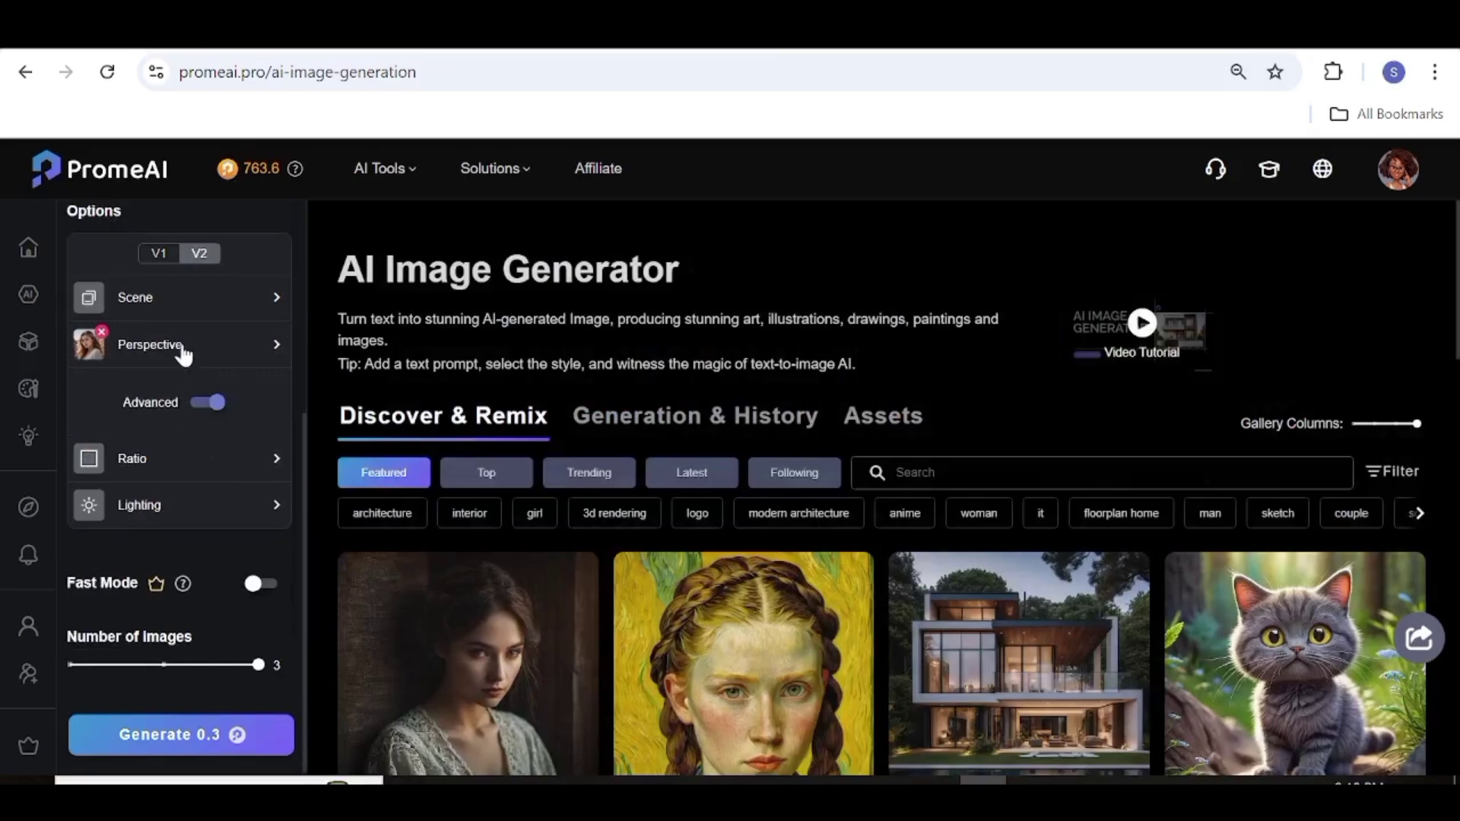
pyautogui.click(186, 461)
pyautogui.click(695, 655)
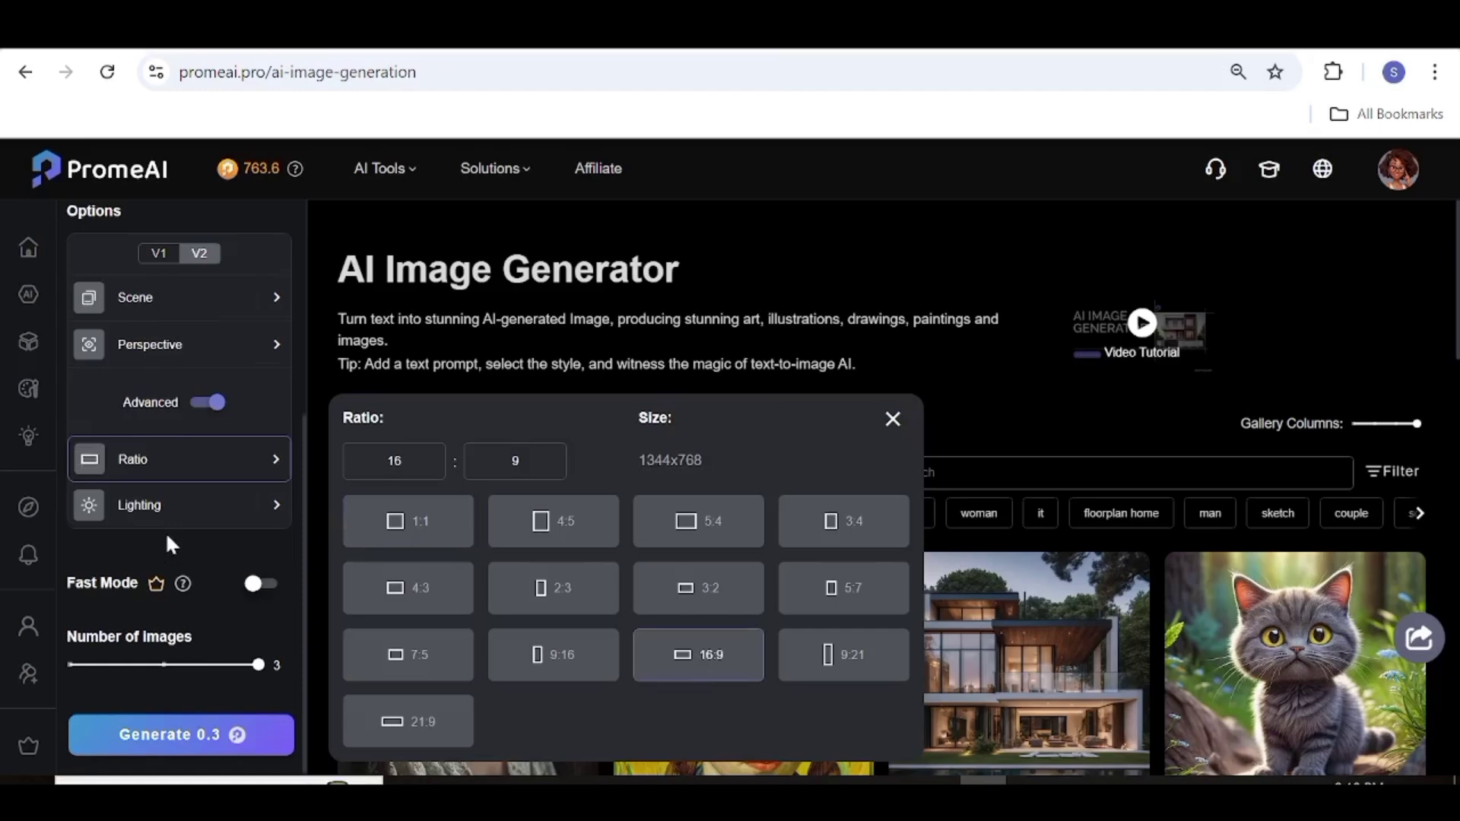
pyautogui.click(165, 531)
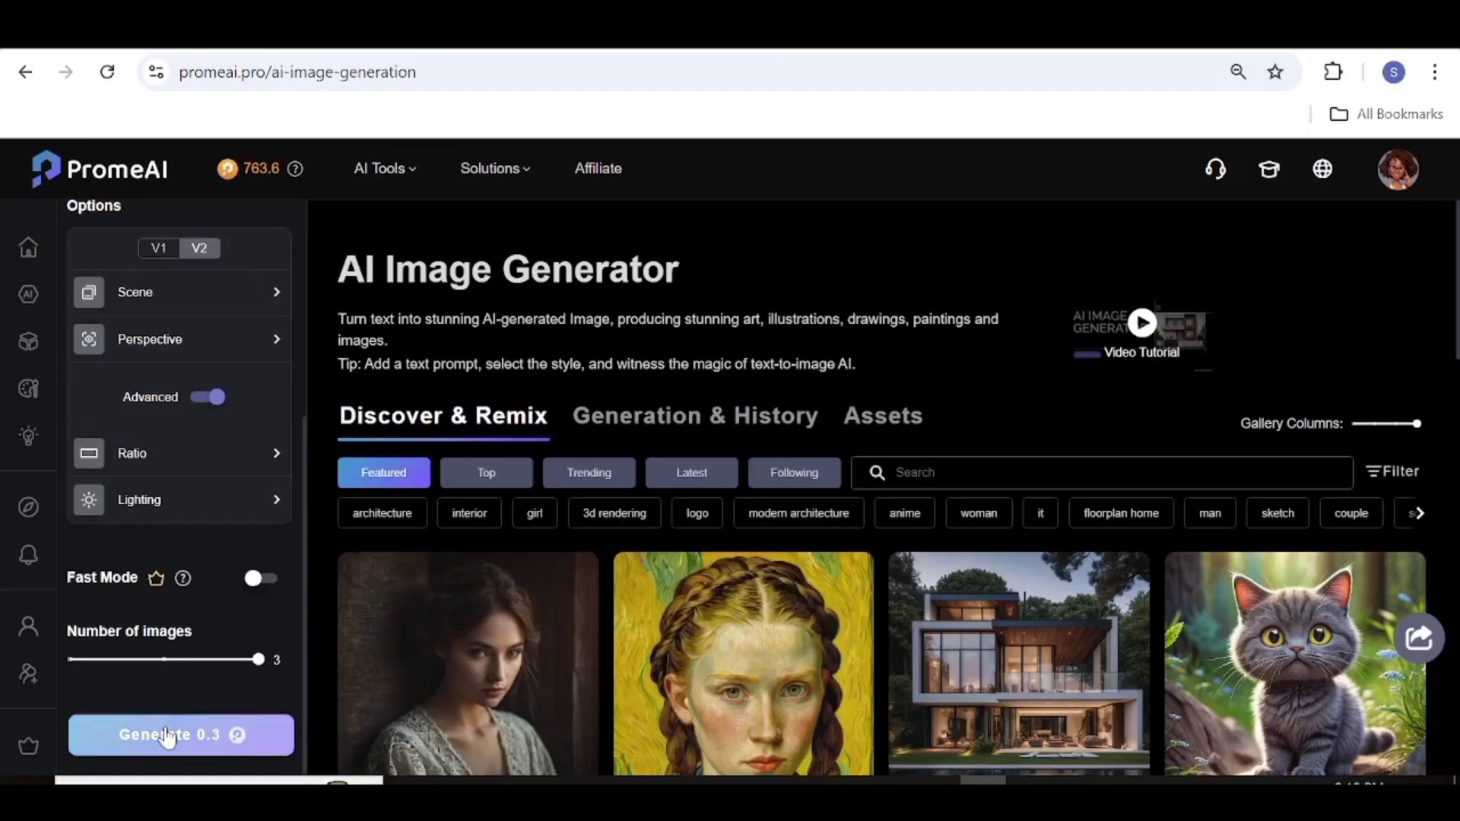
pyautogui.click(167, 737)
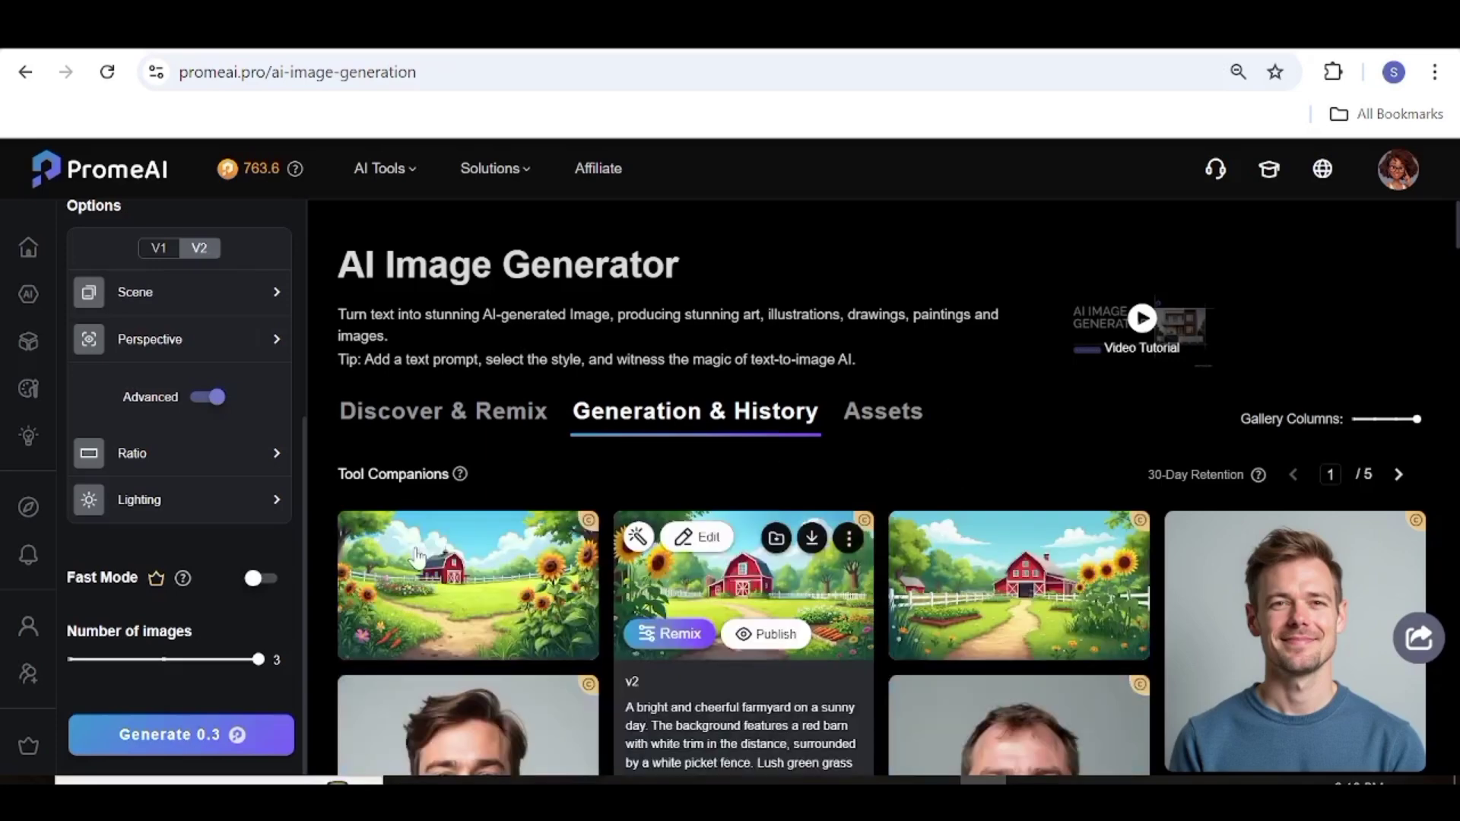
# Step: Preview the first farmyard image enlarged, close it, and open the rainbow meadow image with the tree swing
pyautogui.click(479, 612)
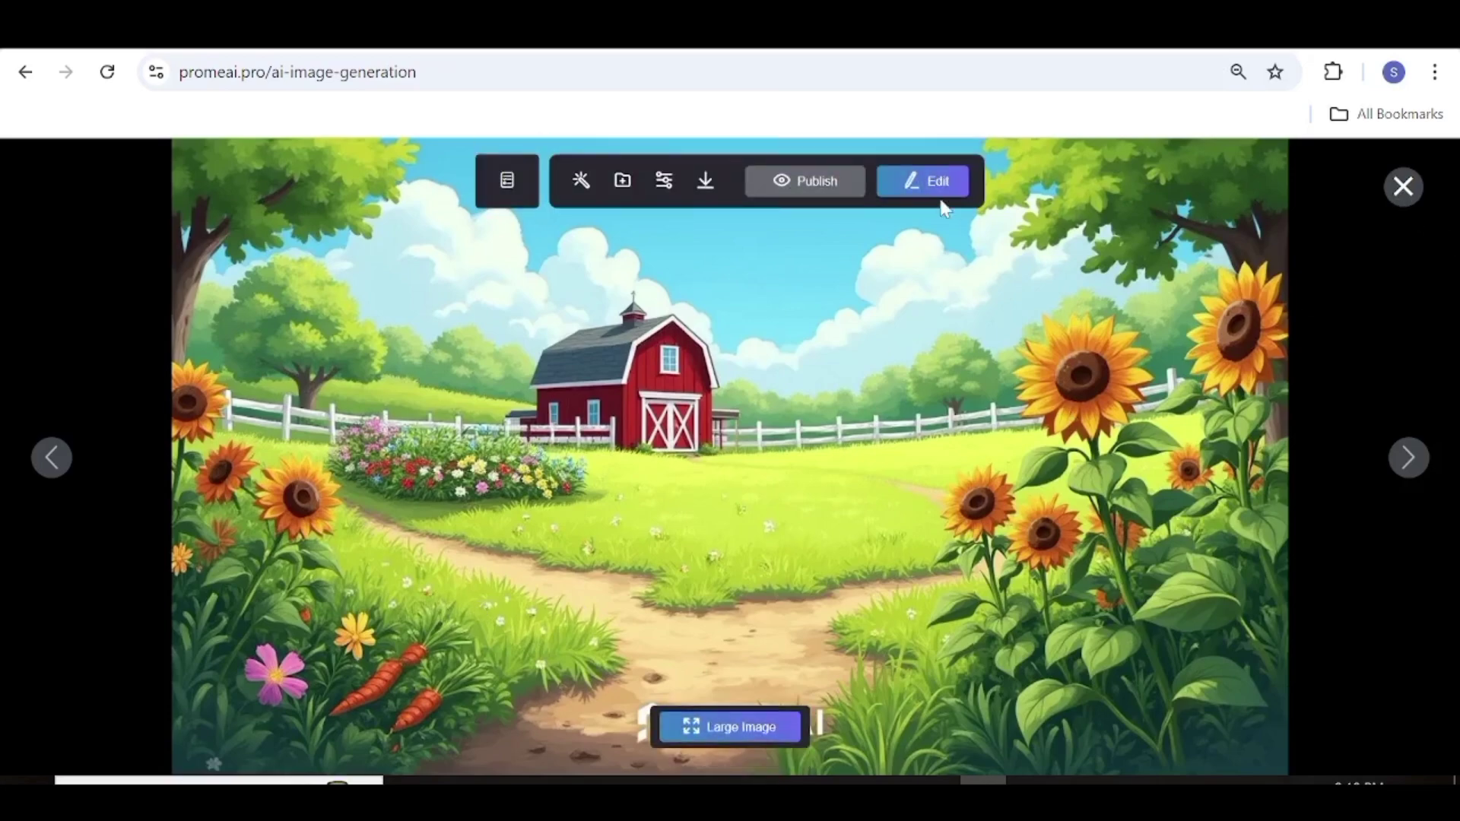
pyautogui.press('Escape')
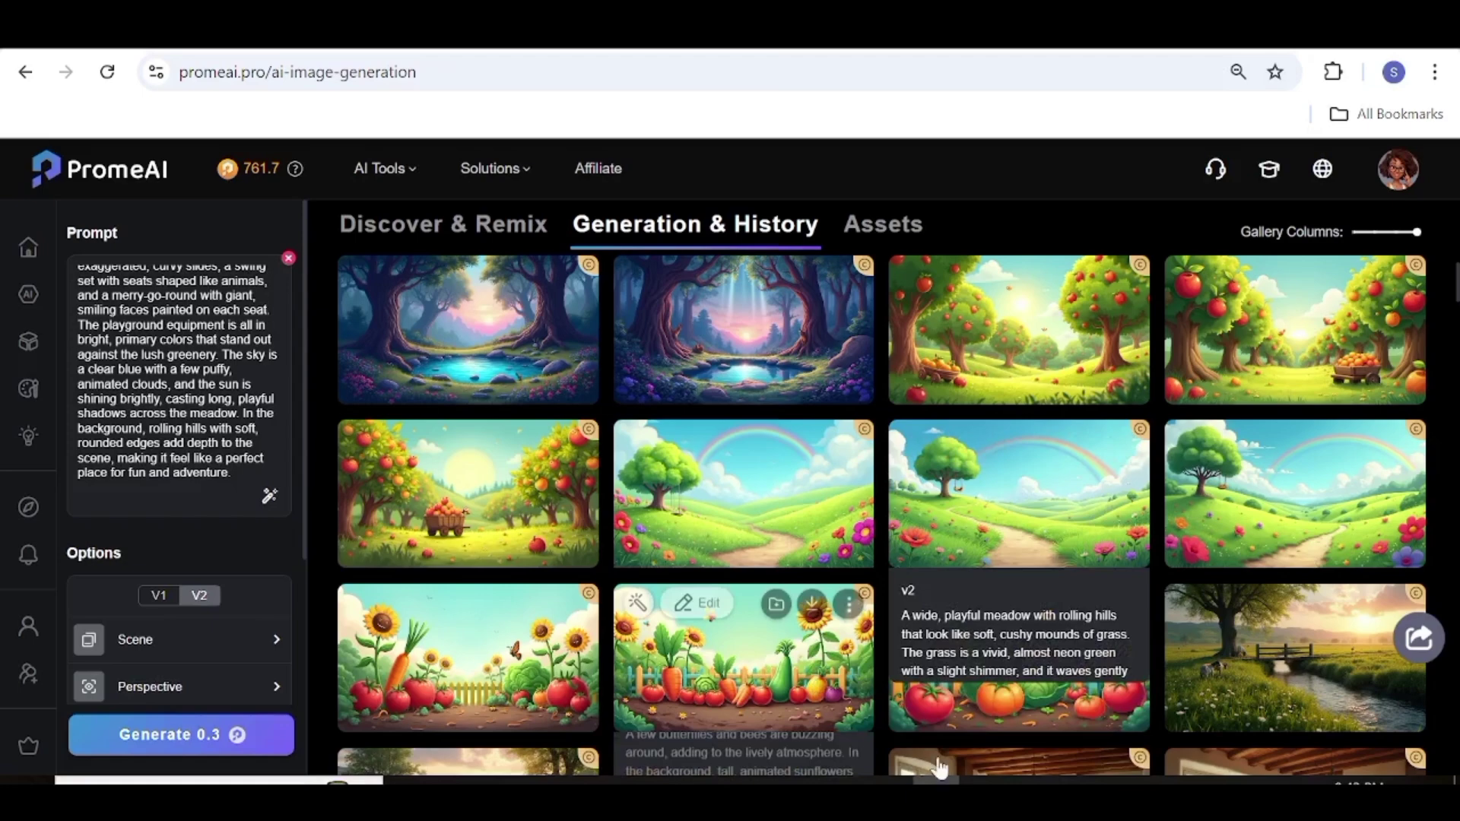
pyautogui.click(979, 493)
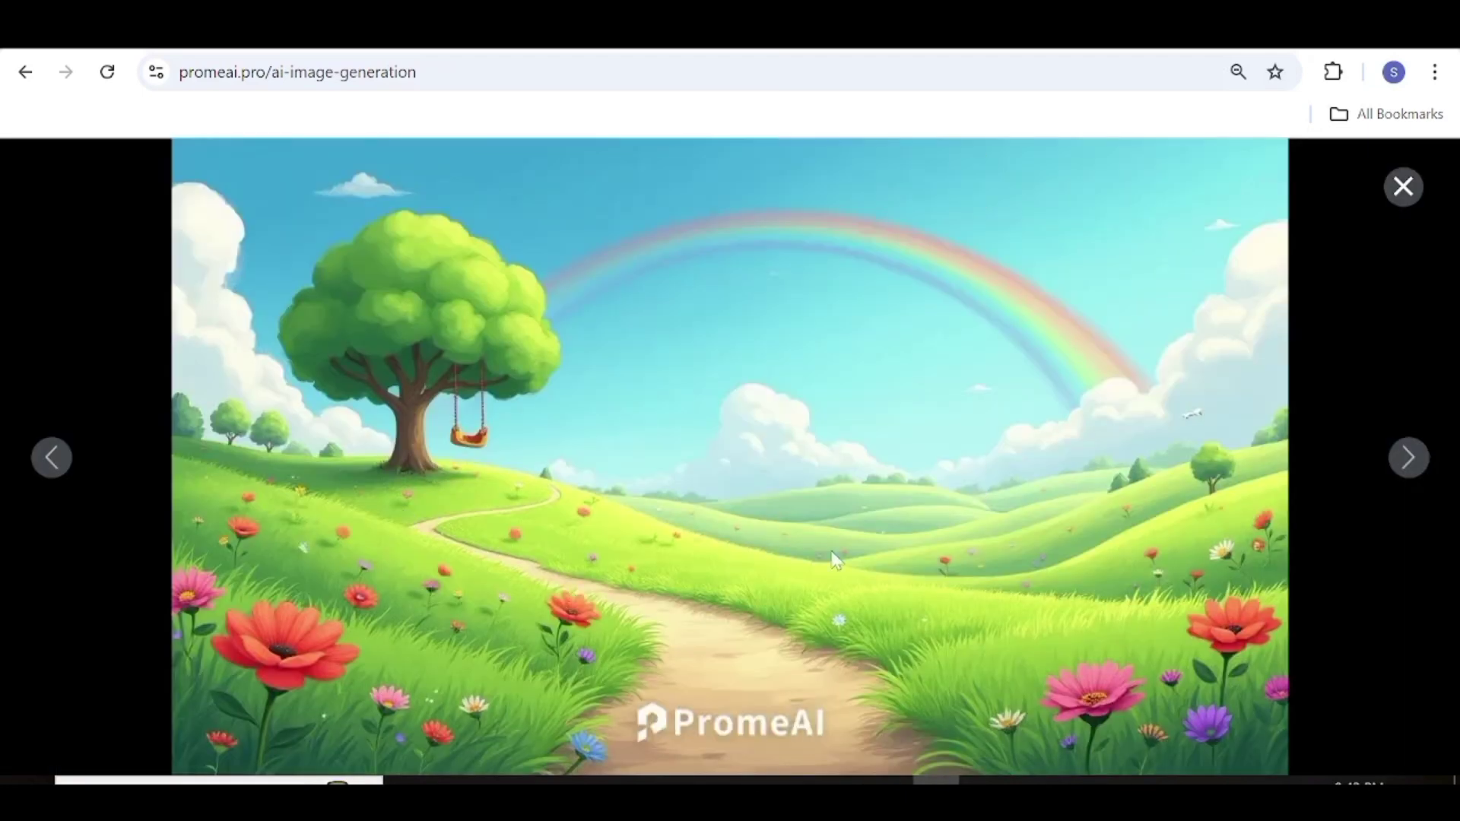
# Step: Send the rainbow meadow image to Image to Video with the prompt "A slightly windy day with the clouds, the trees, the grass and flowers swaying gently"
pyautogui.click(932, 183)
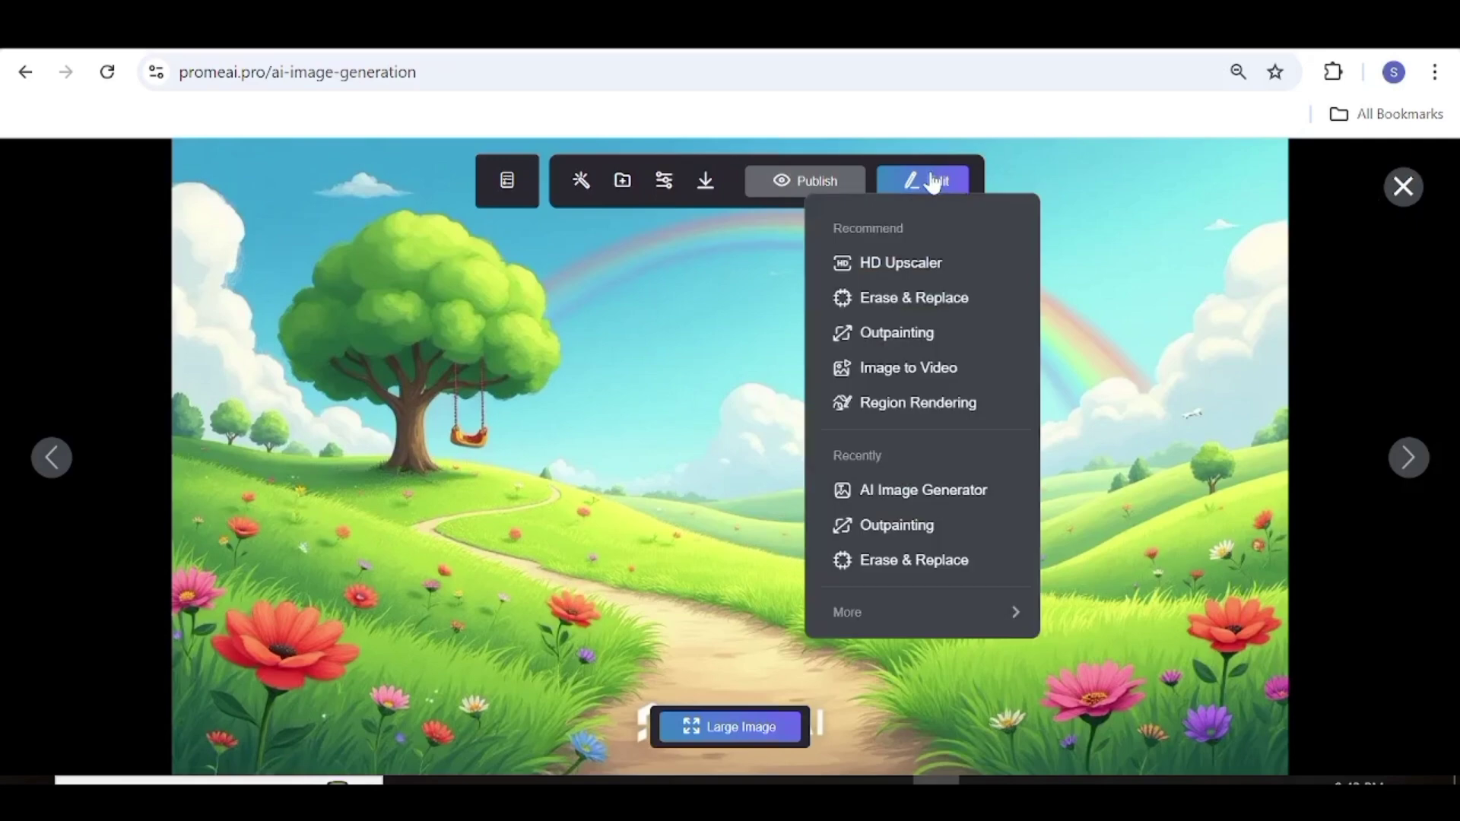
pyautogui.click(897, 372)
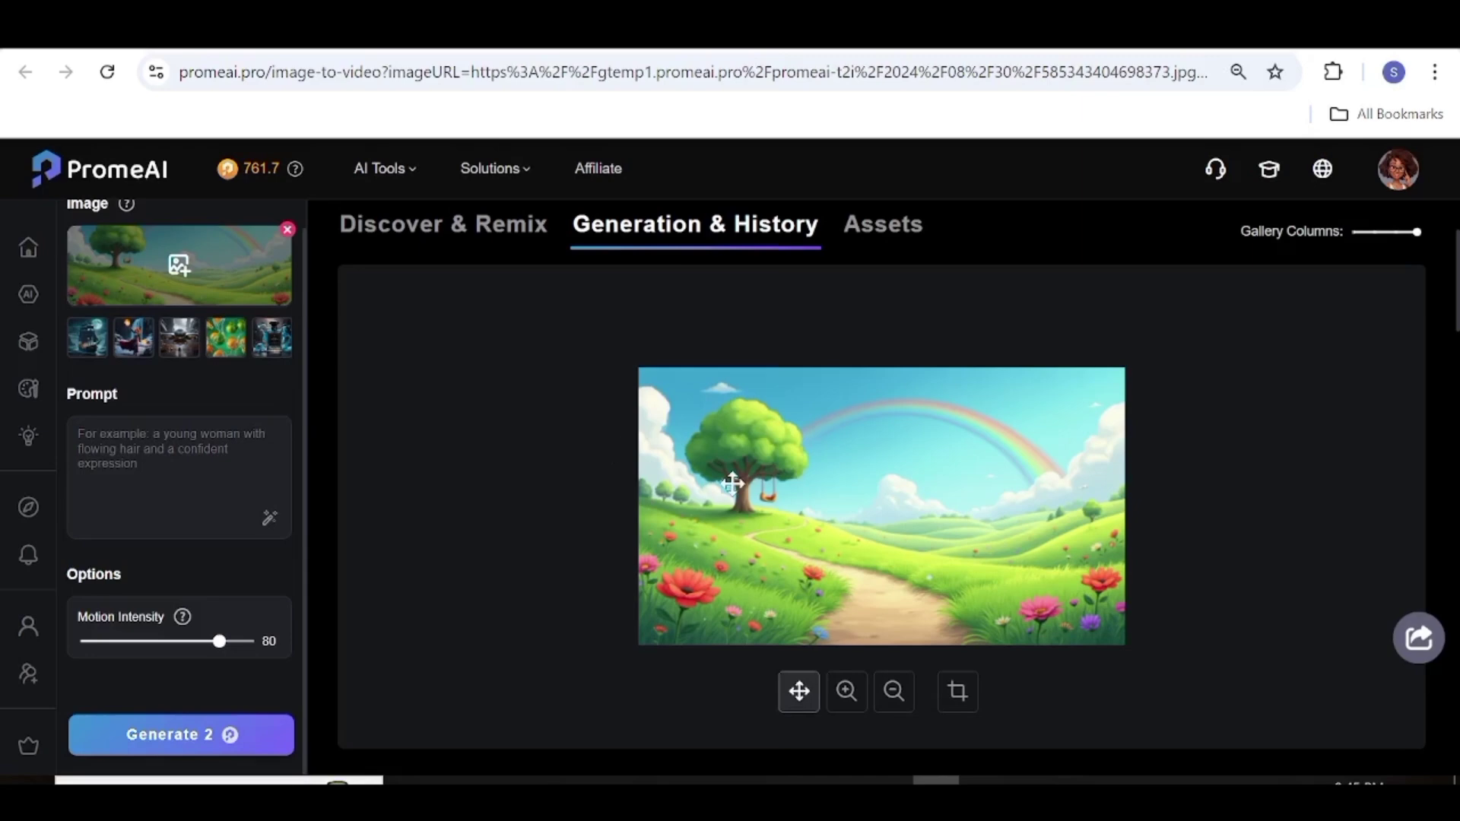
pyautogui.click(79, 434)
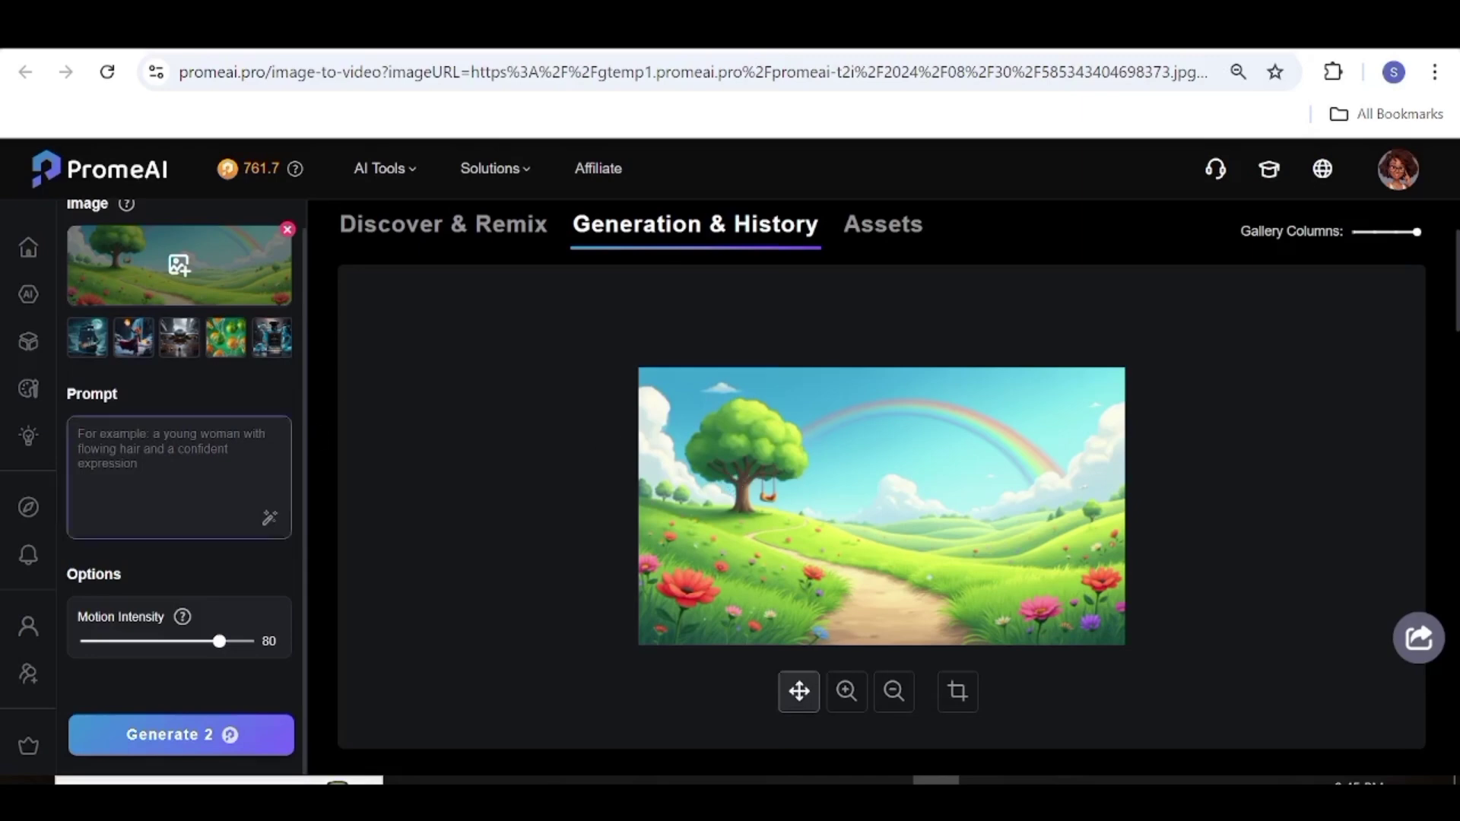
pyautogui.write('A')
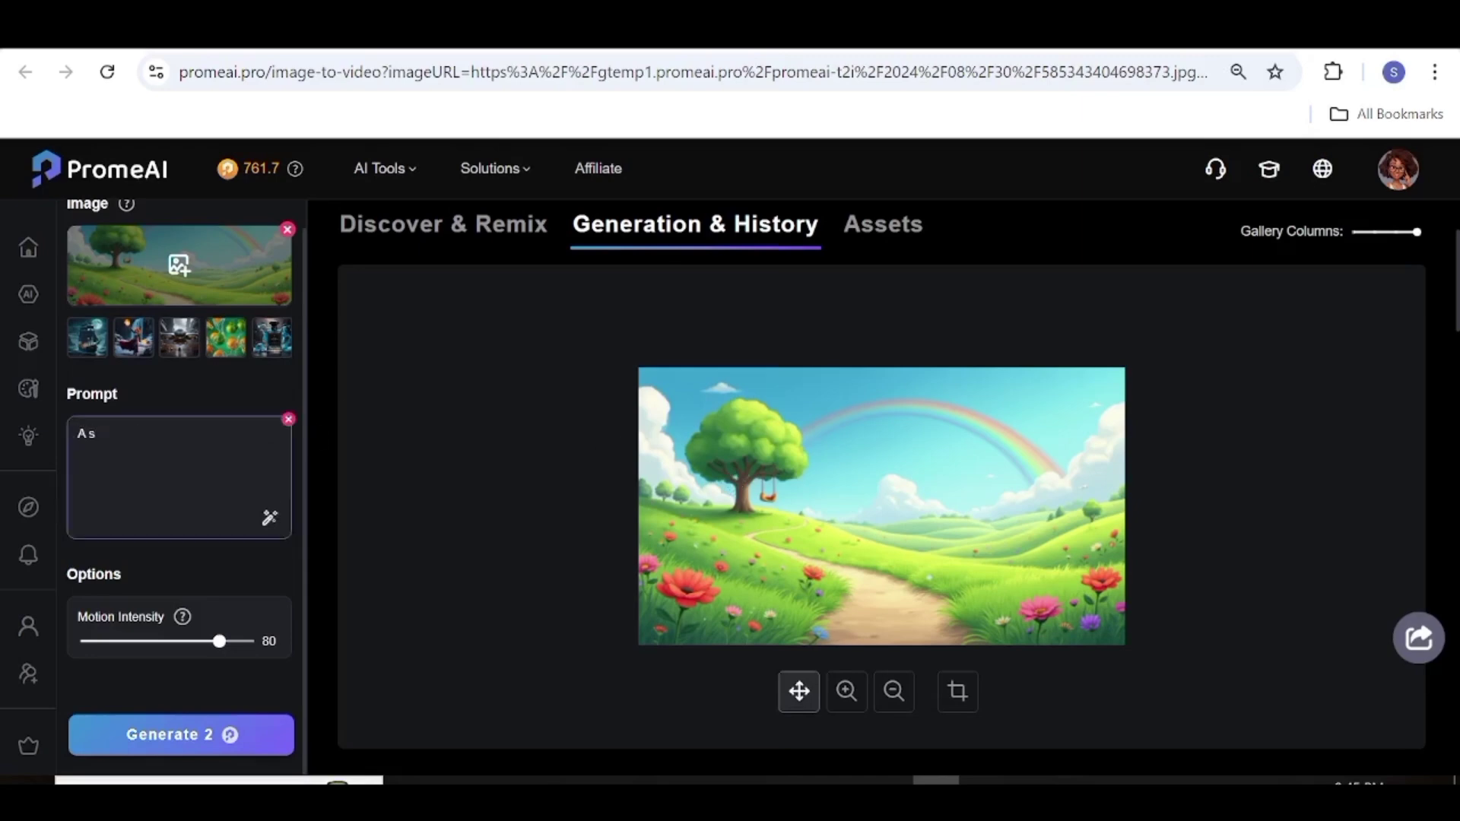
pyautogui.write(' slightly windy day with the grass, trees and flowers swaying gently')
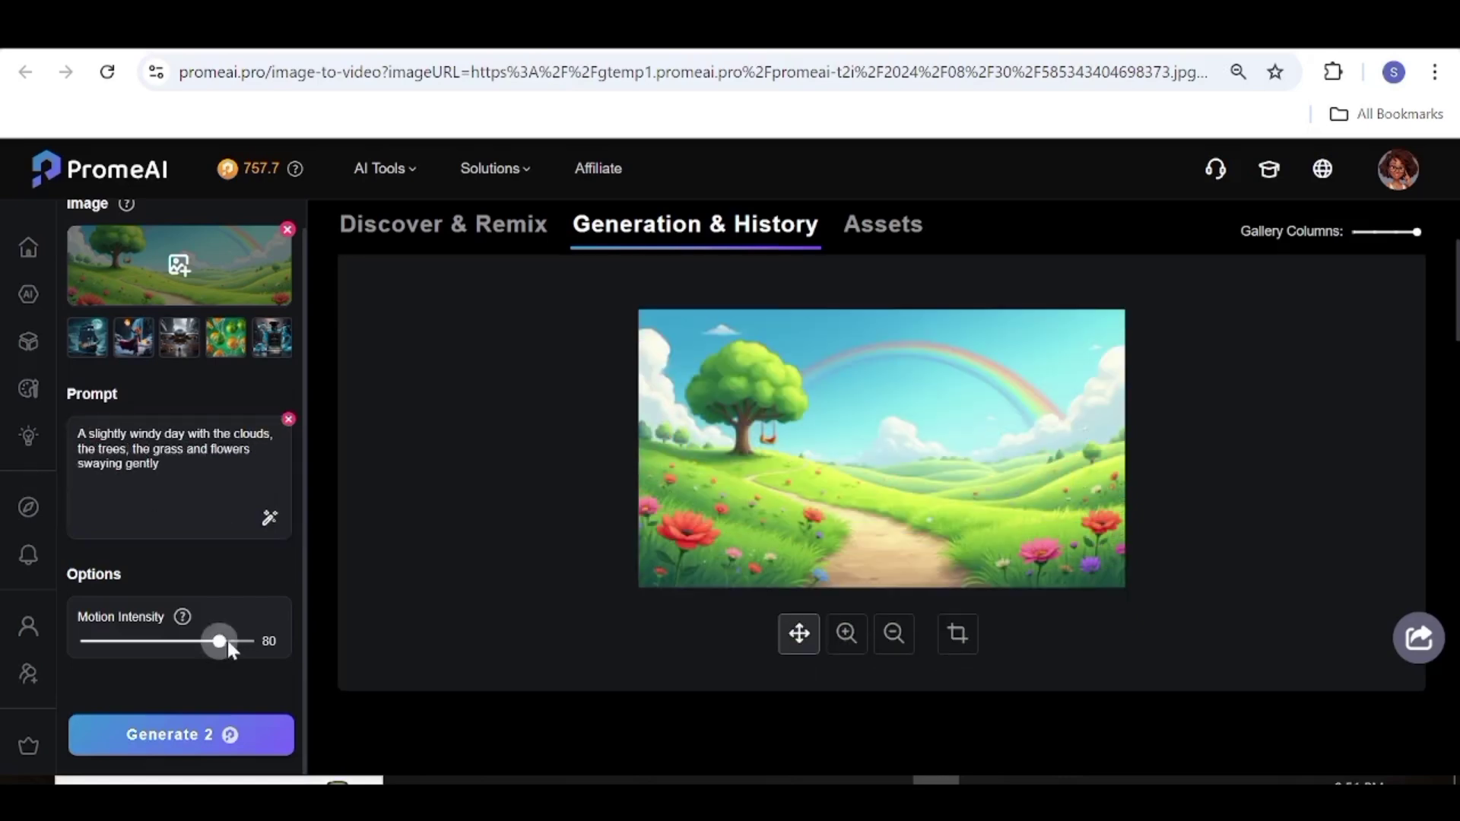
# Step: Generate the meadow video with motion intensity 44, play it enlarged and close the preview
pyautogui.moveTo(215, 643); pyautogui.dragTo(155, 645)
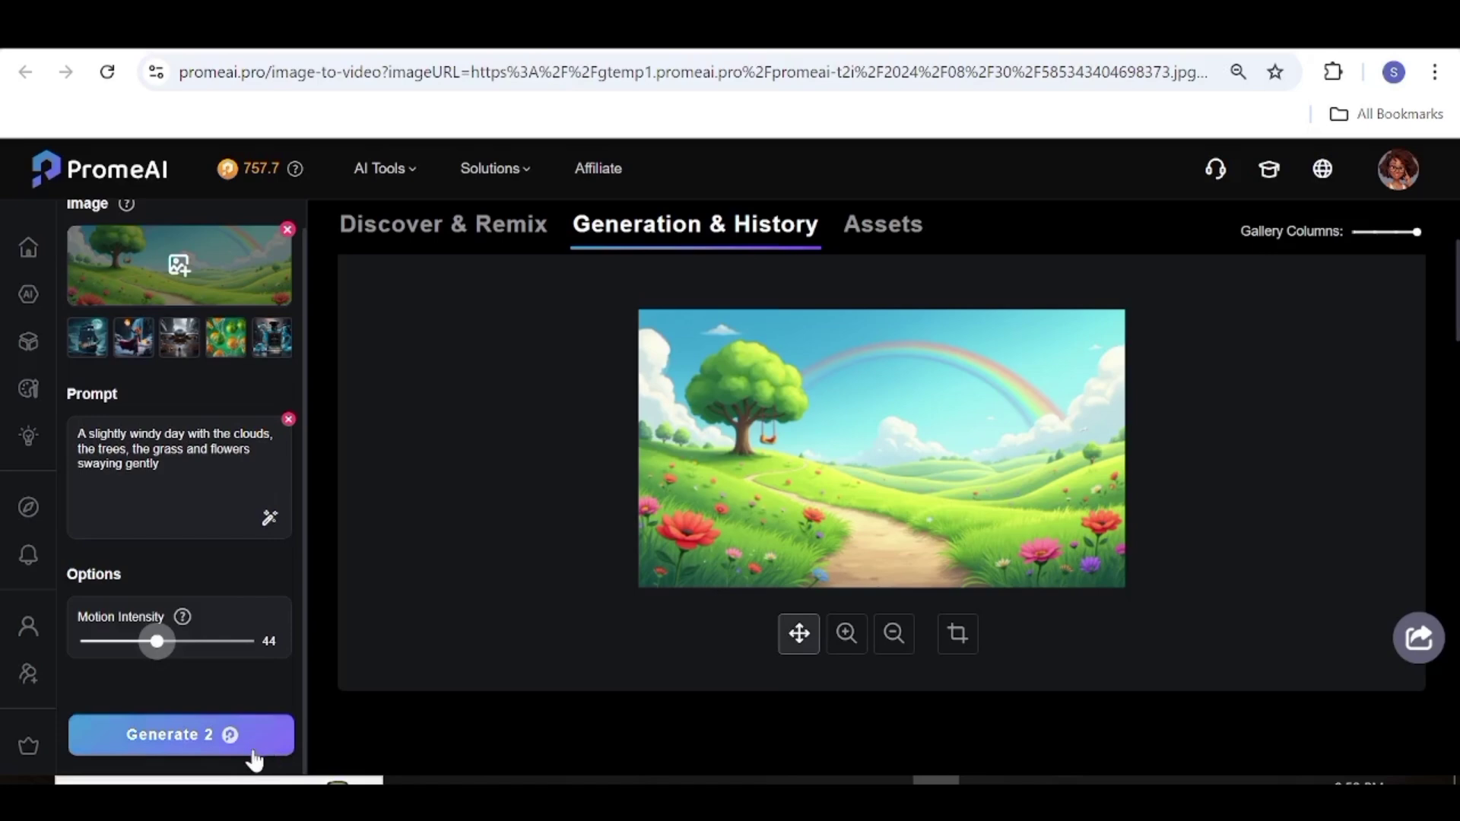
pyautogui.click(174, 735)
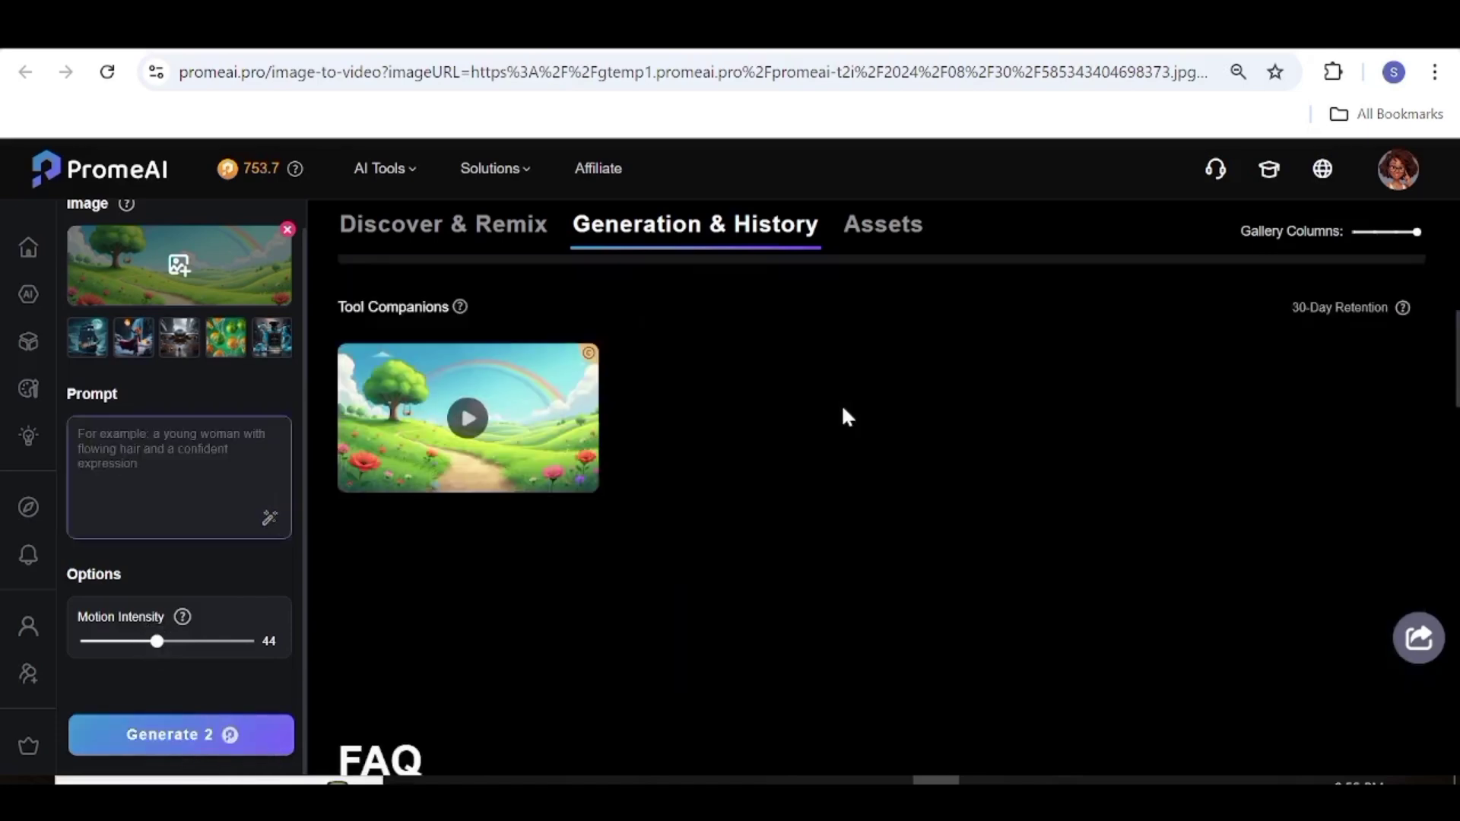
pyautogui.click(488, 435)
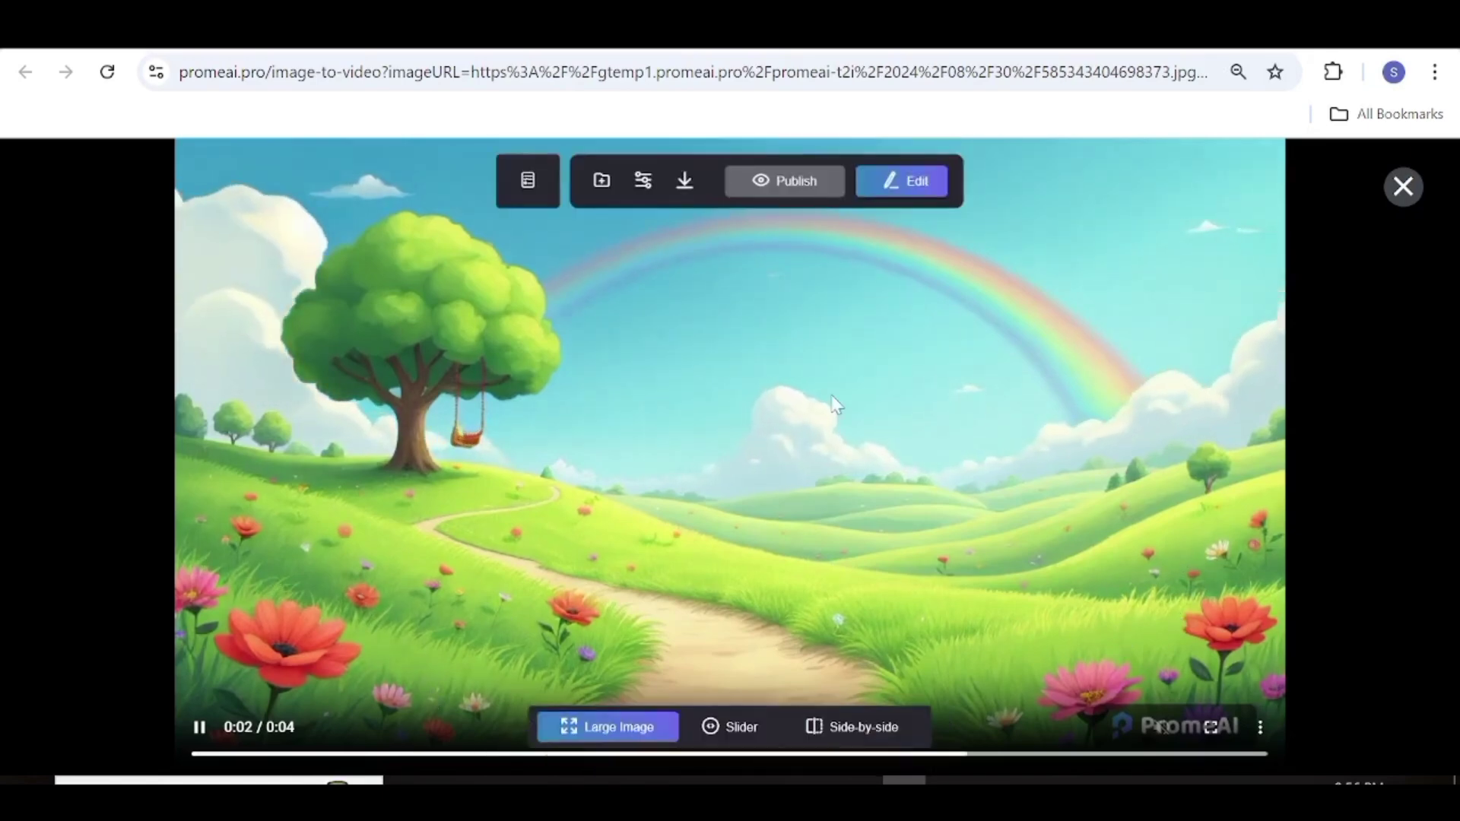
pyautogui.press('Escape')
# Step: Download the generated background videos without watermark, including the farmyard and playground clips
pyautogui.click(537, 371)
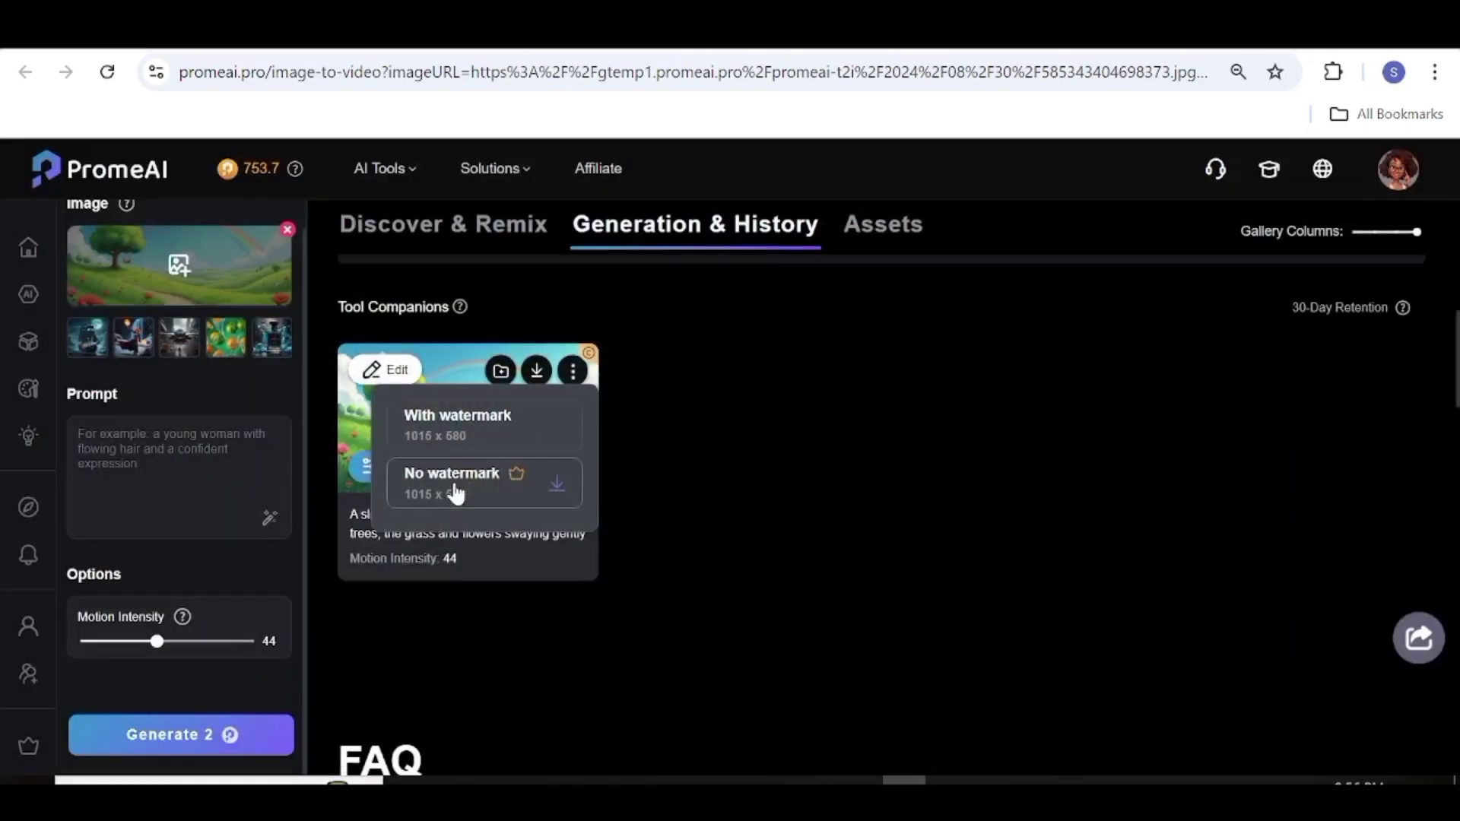
pyautogui.click(499, 490)
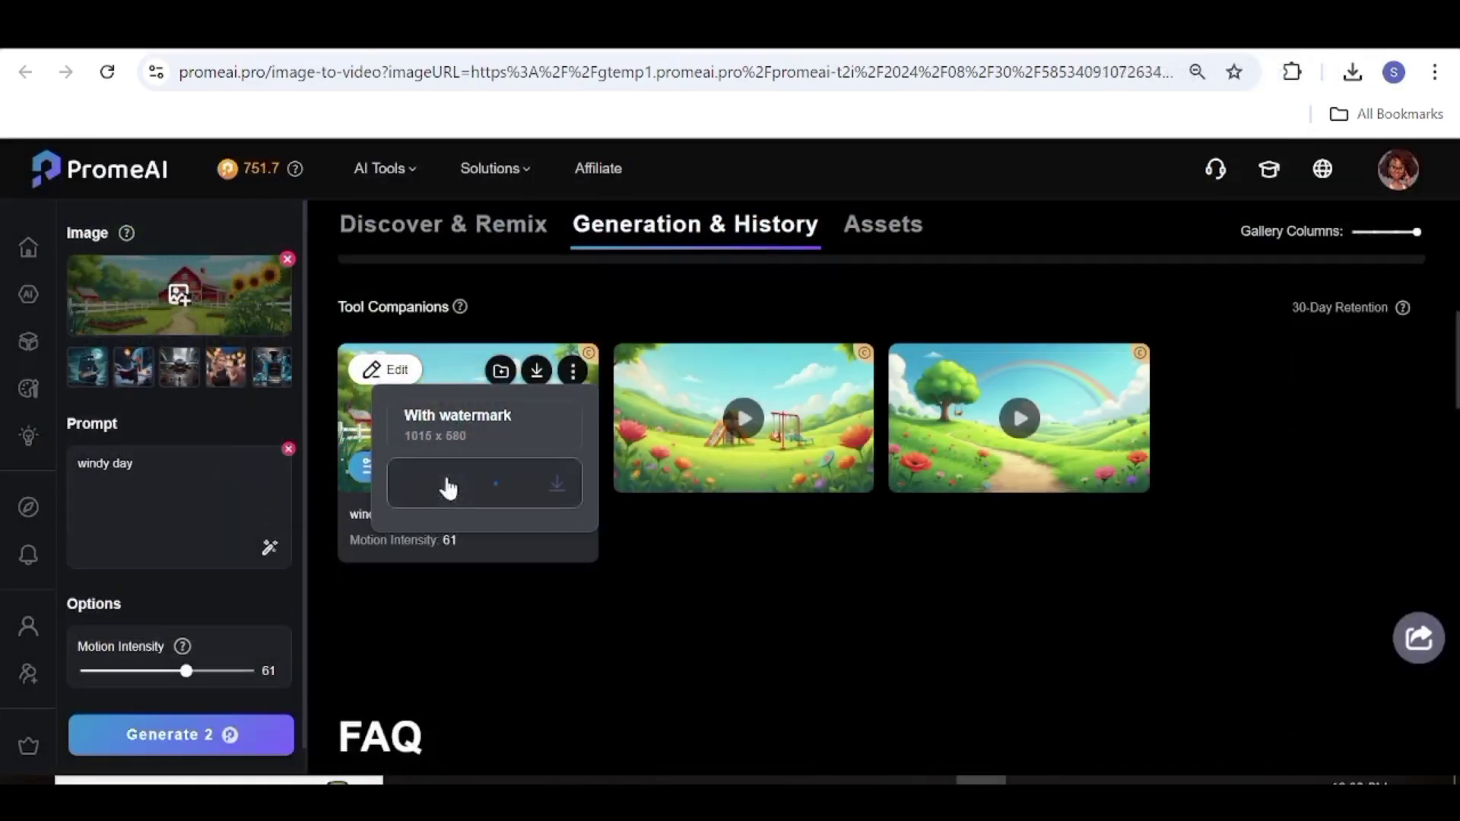
pyautogui.click(848, 371)
pyautogui.click(812, 371)
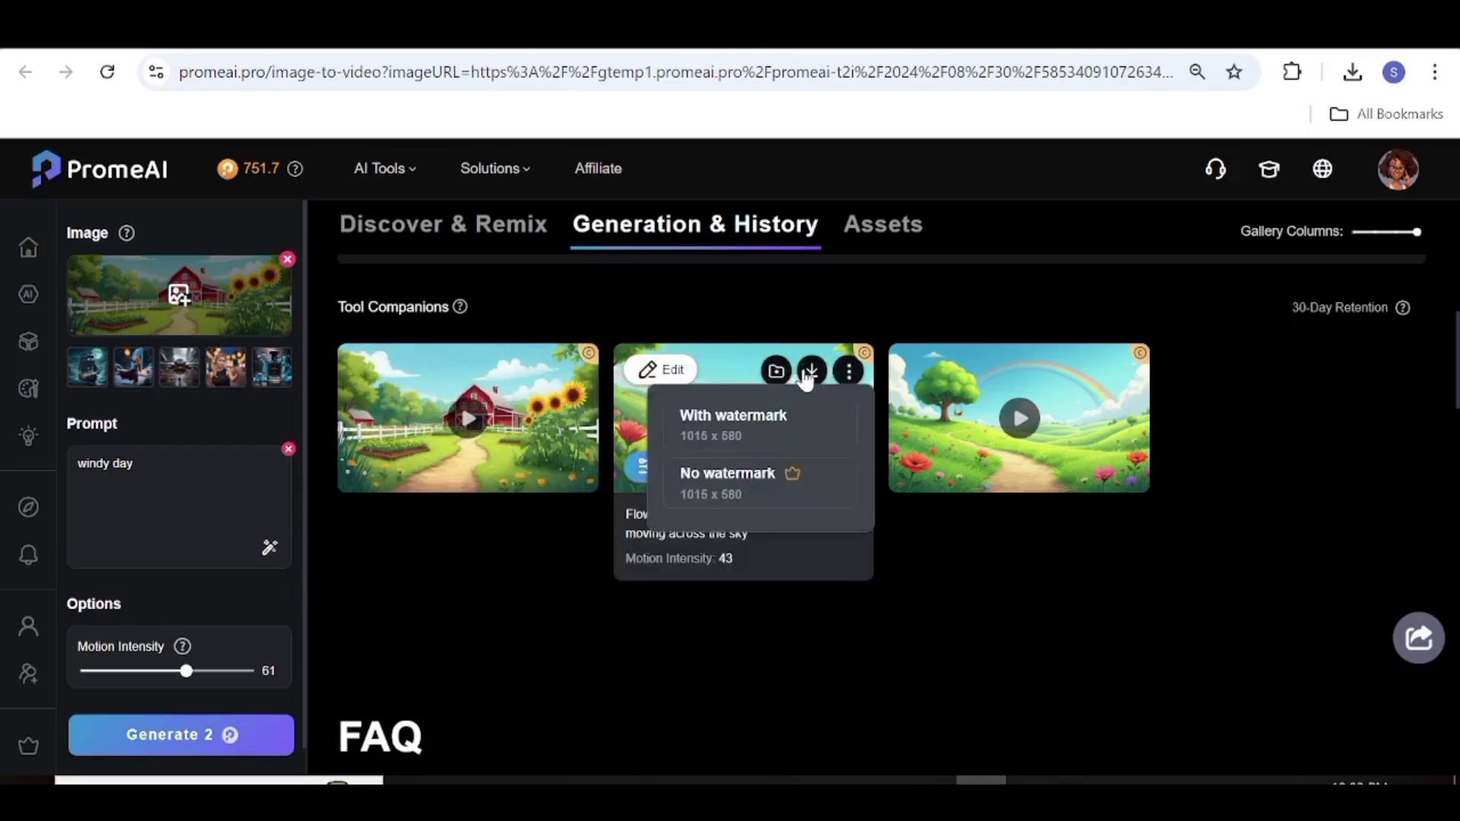
pyautogui.click(736, 490)
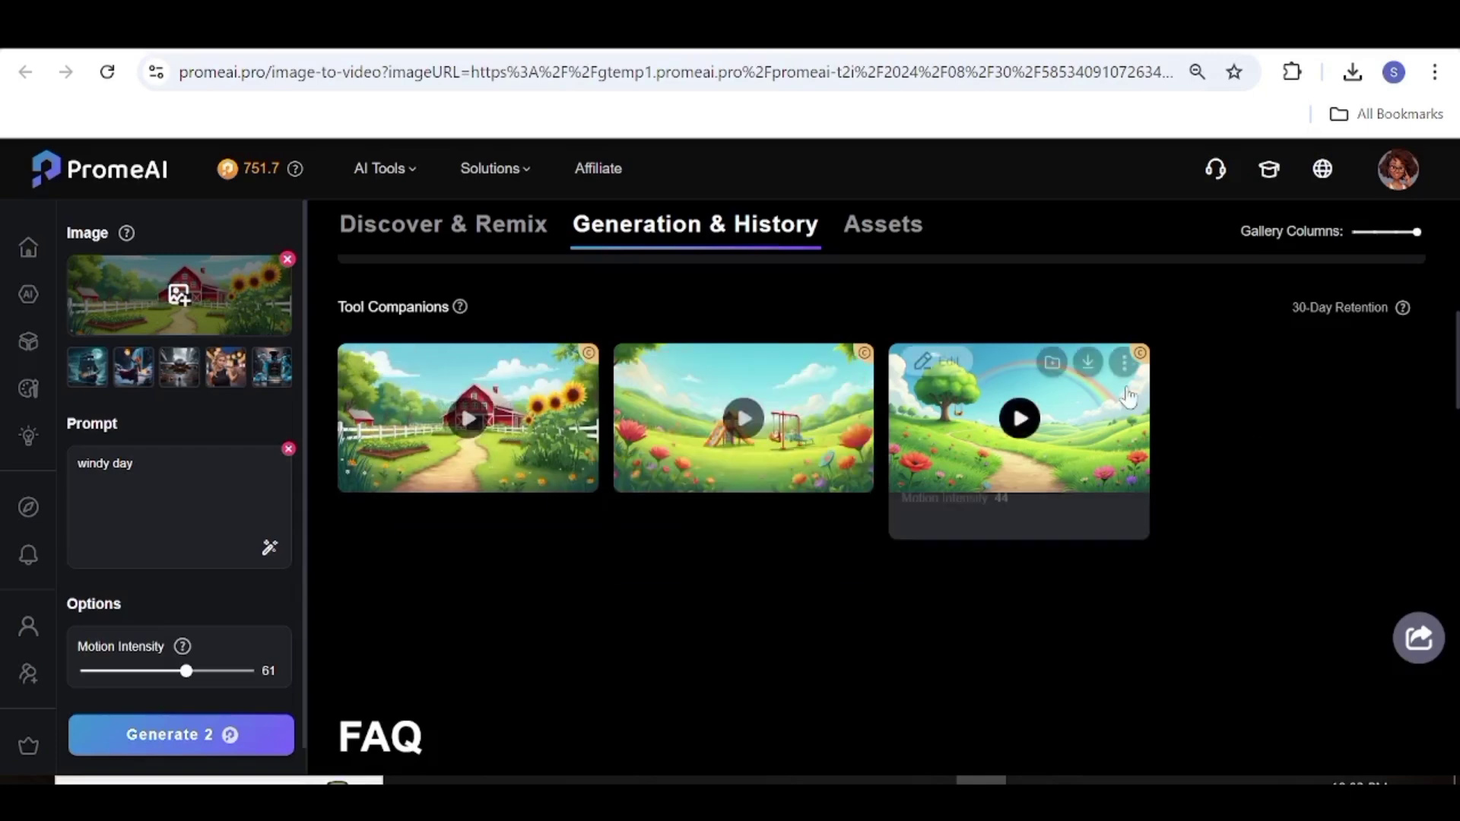
pyautogui.click(1123, 372)
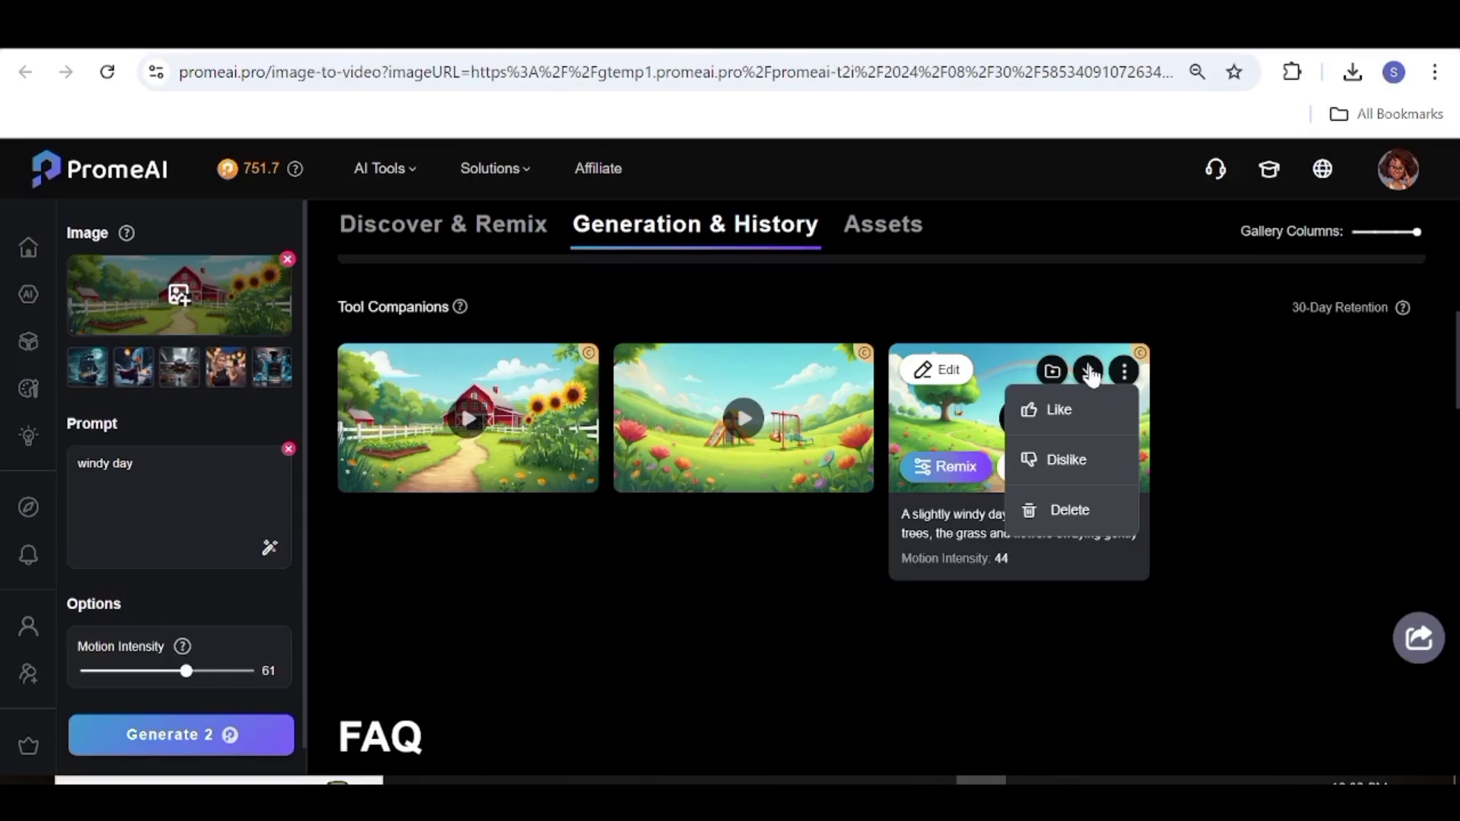
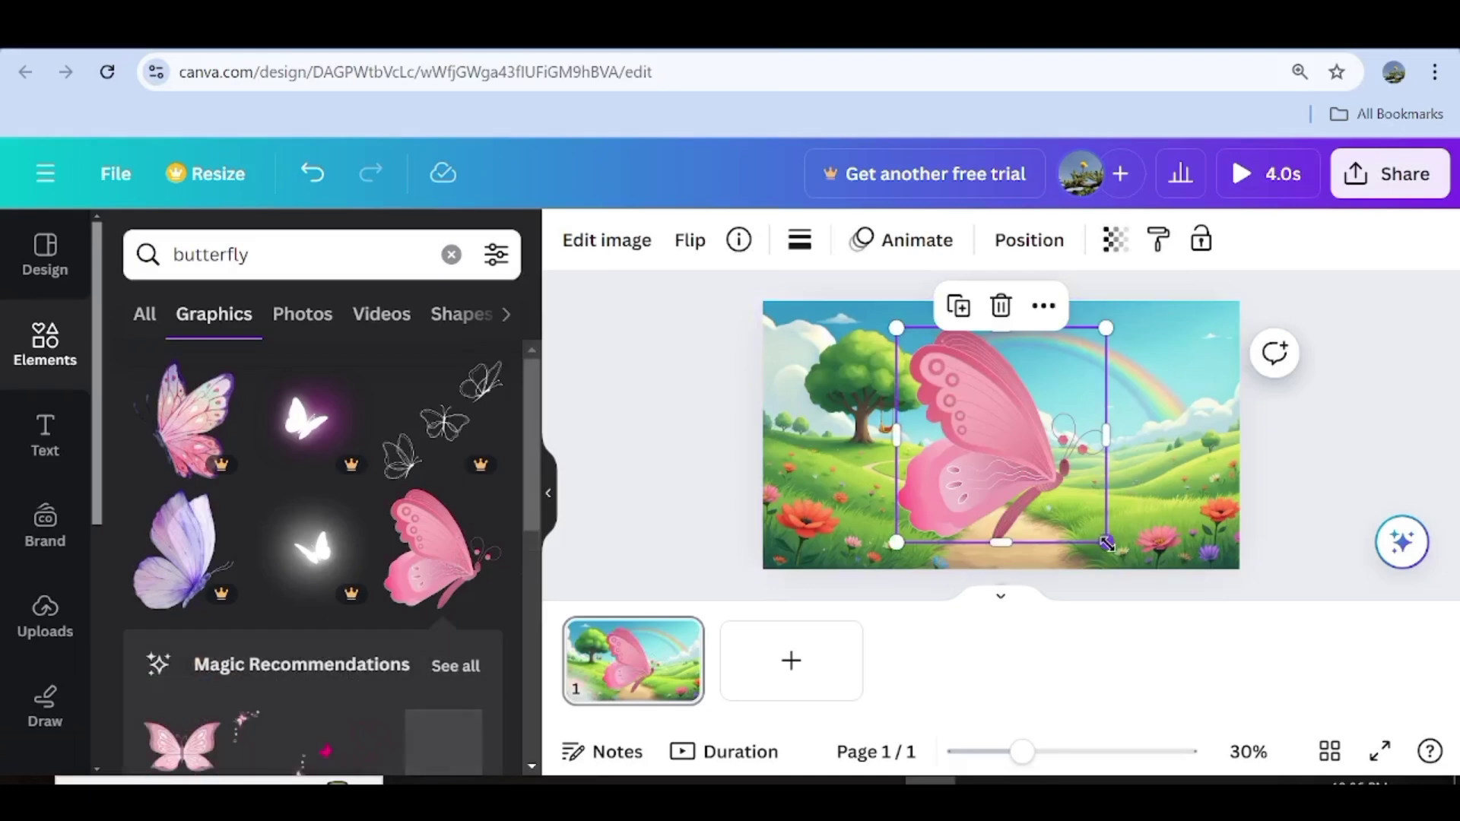
# Step: In Canva, shrink the pink butterfly beside the tree at the scene's edge and animate it along a zigzag path down to the flowers
pyautogui.moveTo(1107, 542); pyautogui.dragTo(776, 394)
pyautogui.moveTo(790, 408)
pyautogui.mouseDown()
pyautogui.moveTo(806, 415)
pyautogui.moveTo(790, 408)
pyautogui.mouseUp()
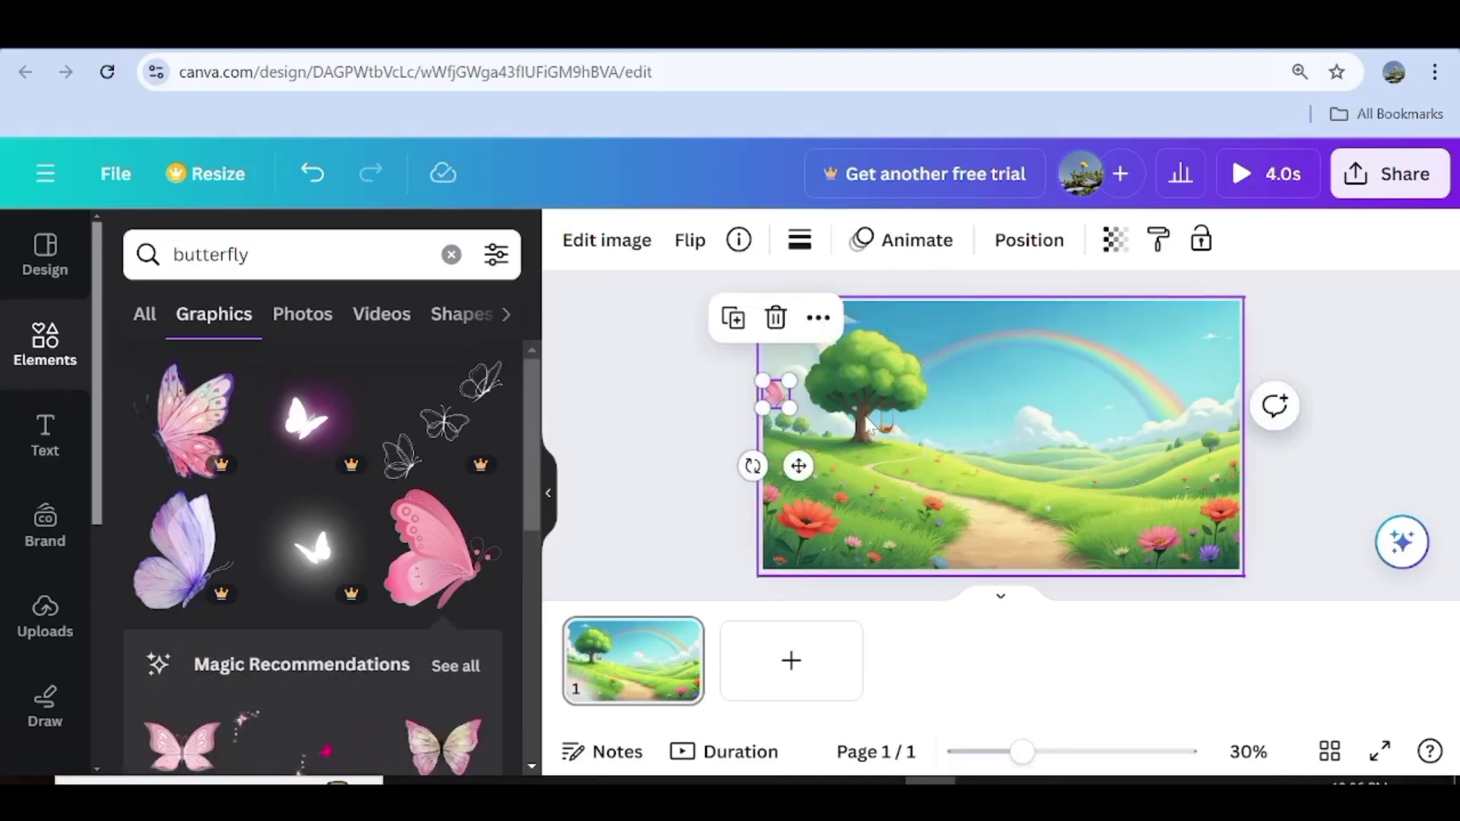
pyautogui.click(918, 242)
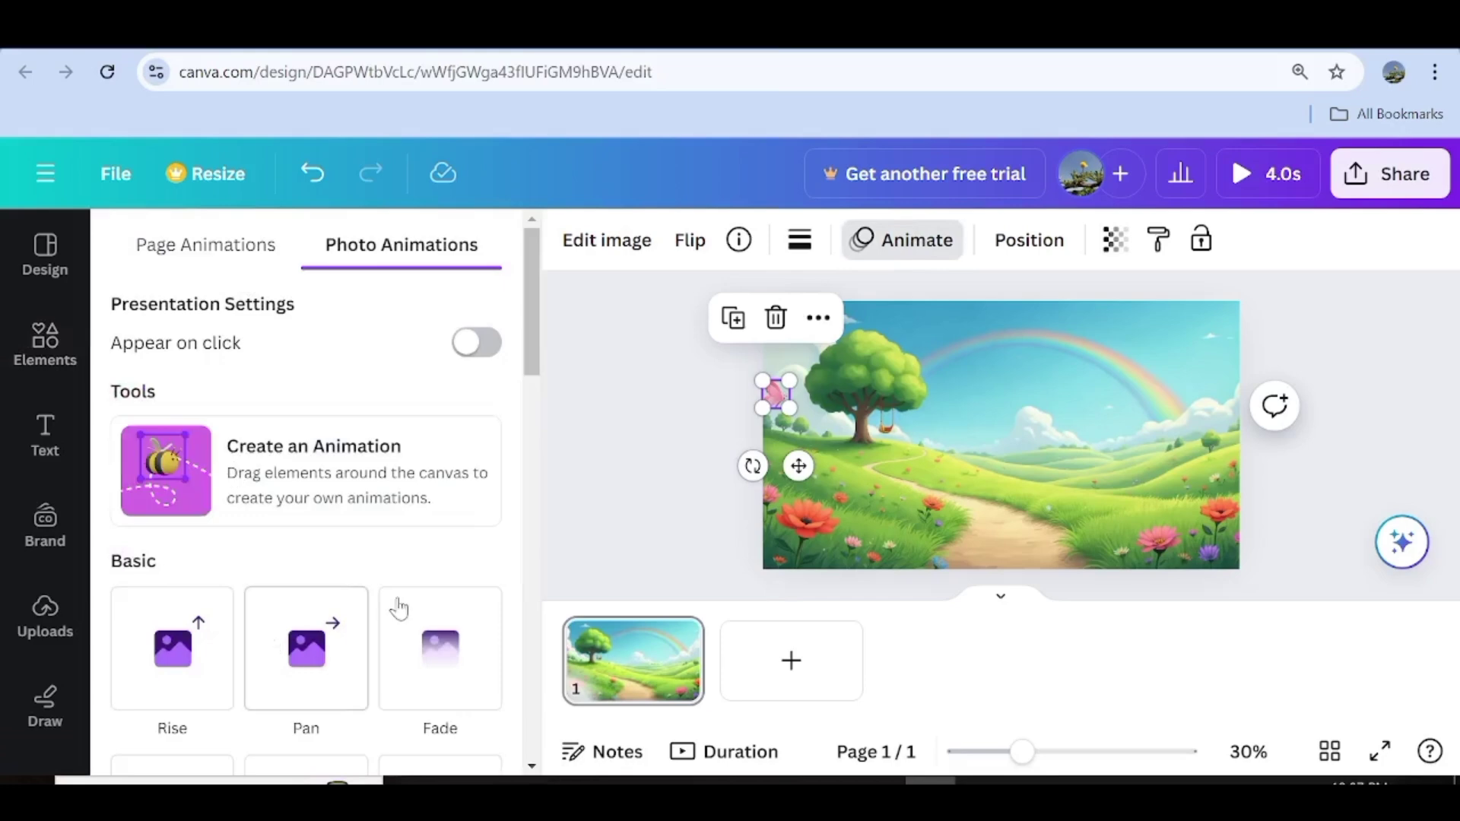
pyautogui.click(149, 473)
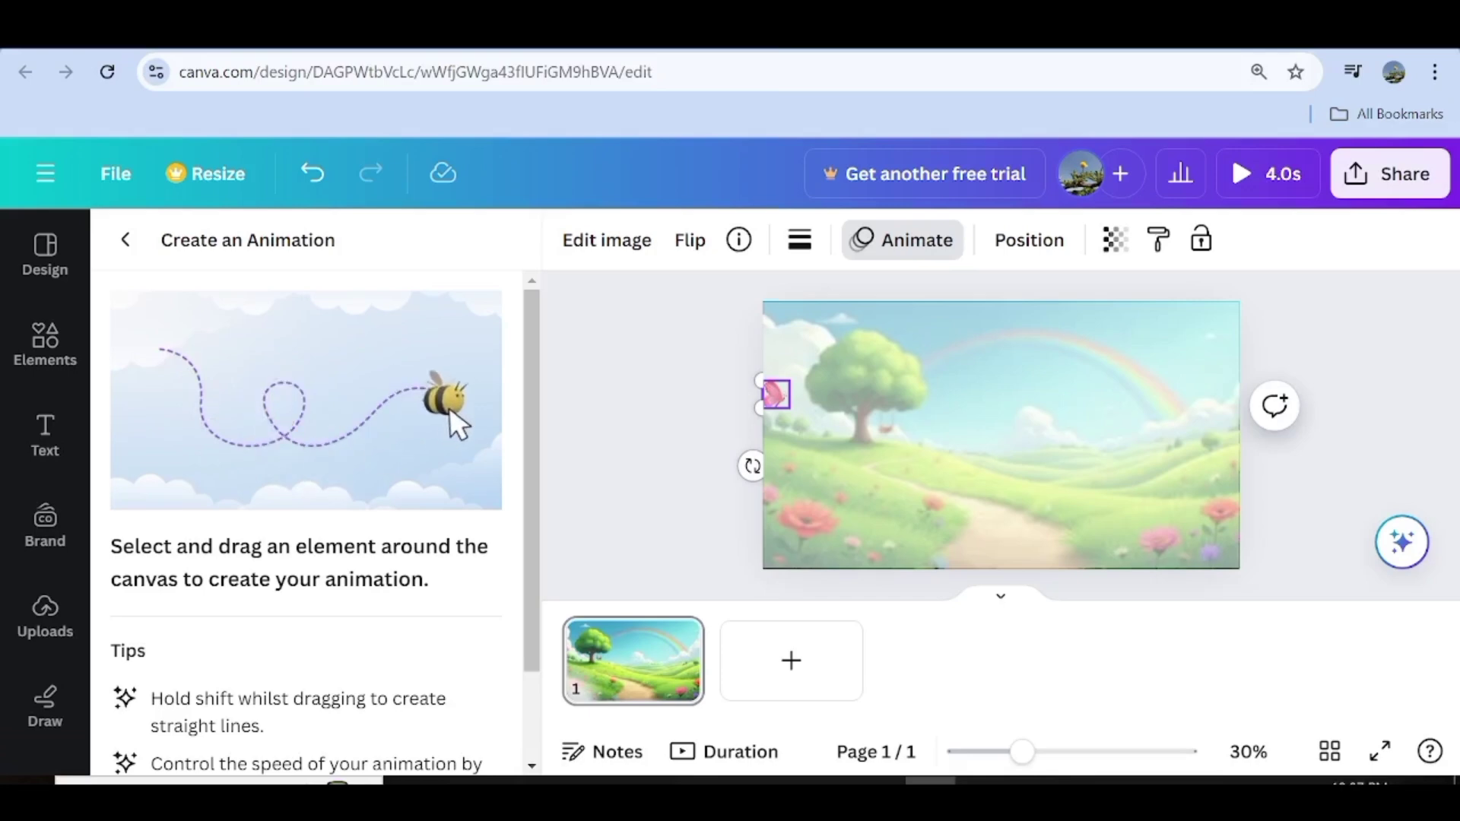
pyautogui.moveTo(775, 393)
pyautogui.mouseDown()
pyautogui.moveTo(850, 447)
pyautogui.moveTo(825, 460)
pyautogui.moveTo(872, 490)
pyautogui.moveTo(836, 505)
pyautogui.moveTo(897, 525)
pyautogui.moveTo(915, 551)
pyautogui.mouseUp()
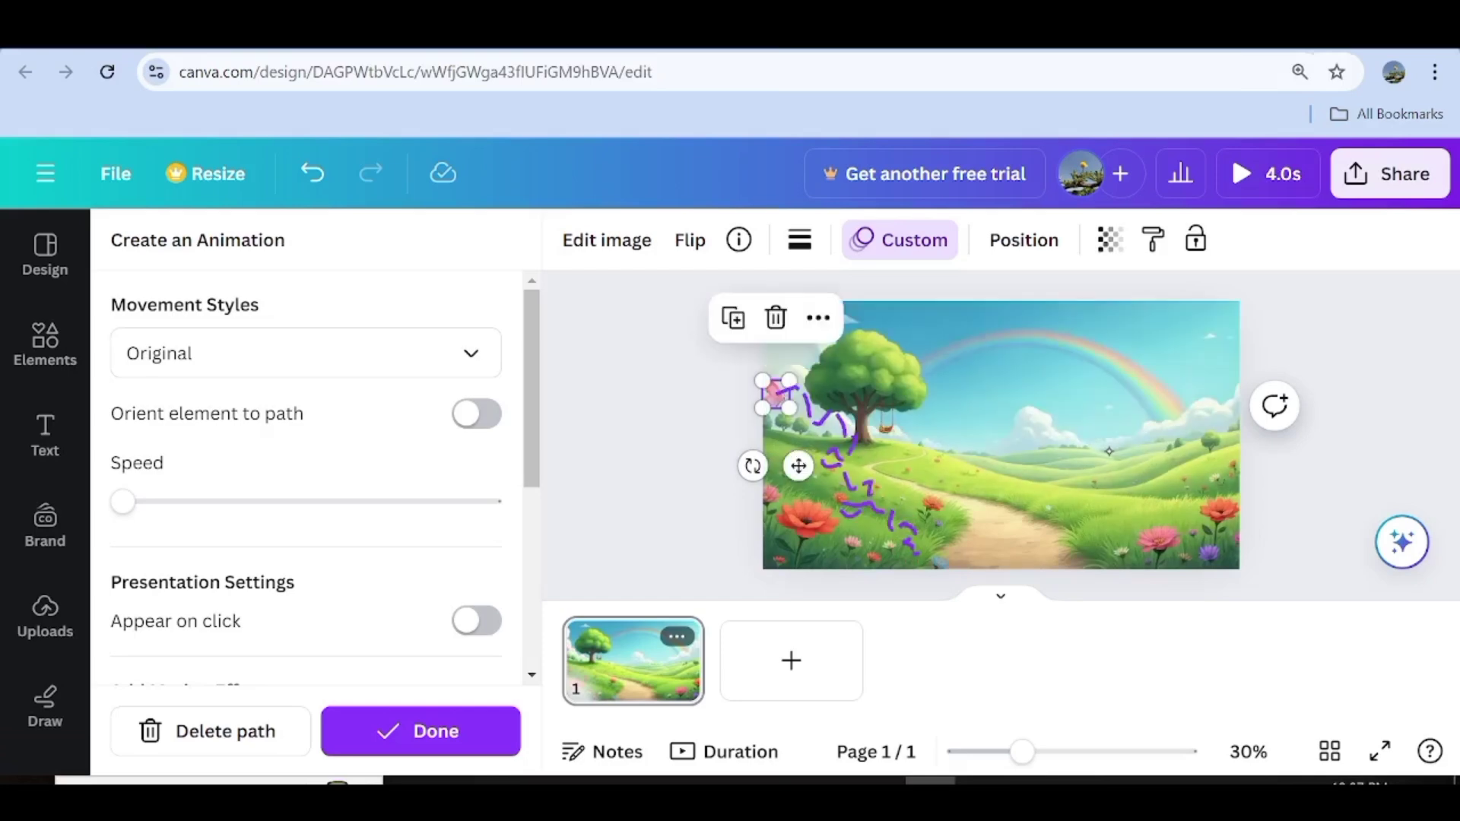
pyautogui.press('Escape')
pyautogui.press('Escape')
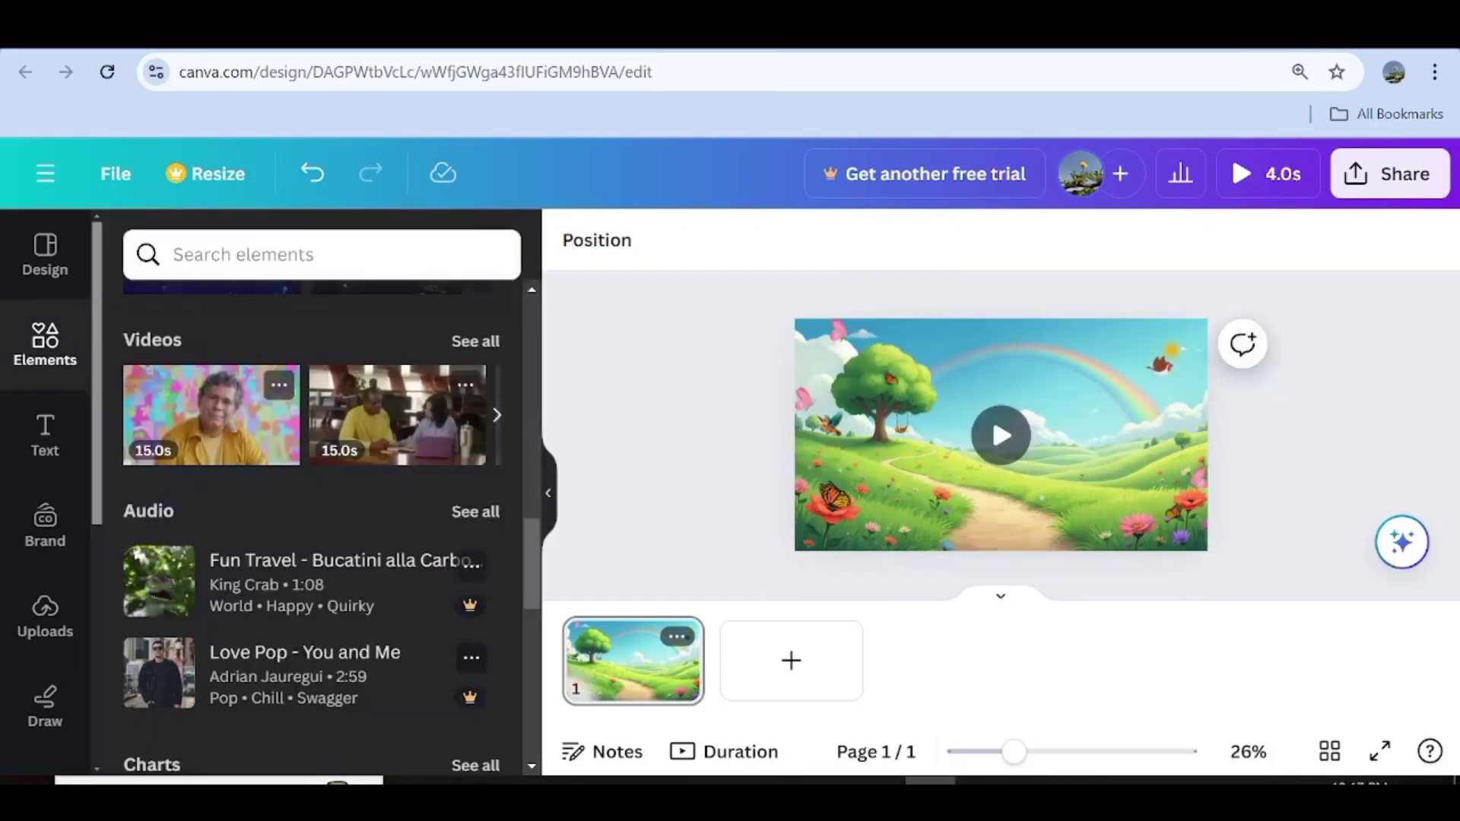
# Step: Play the animated rainbow meadow design, close the preview and download it as a 720p MP4 video
pyautogui.click(1000, 434)
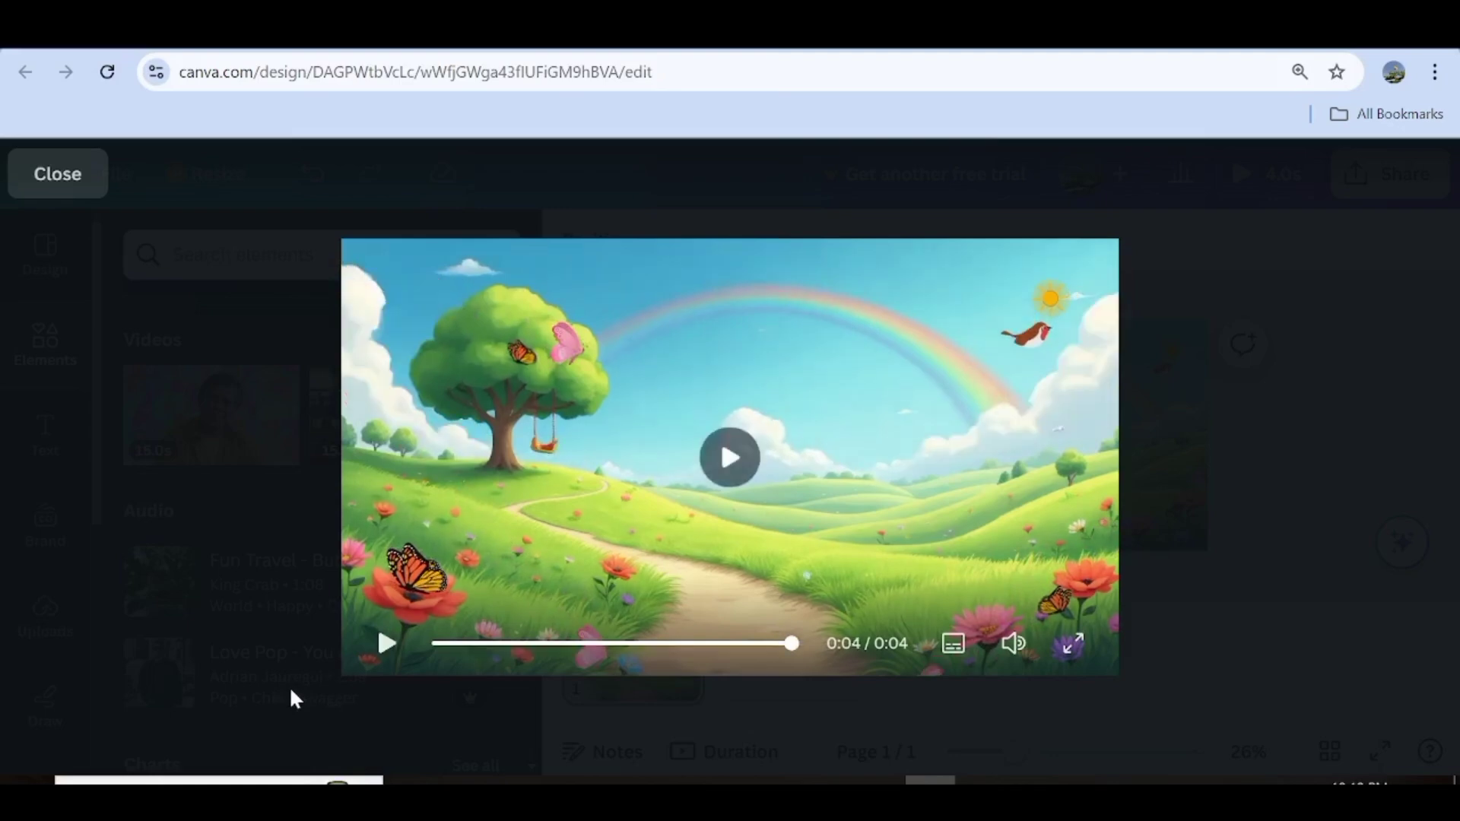
pyautogui.click(67, 193)
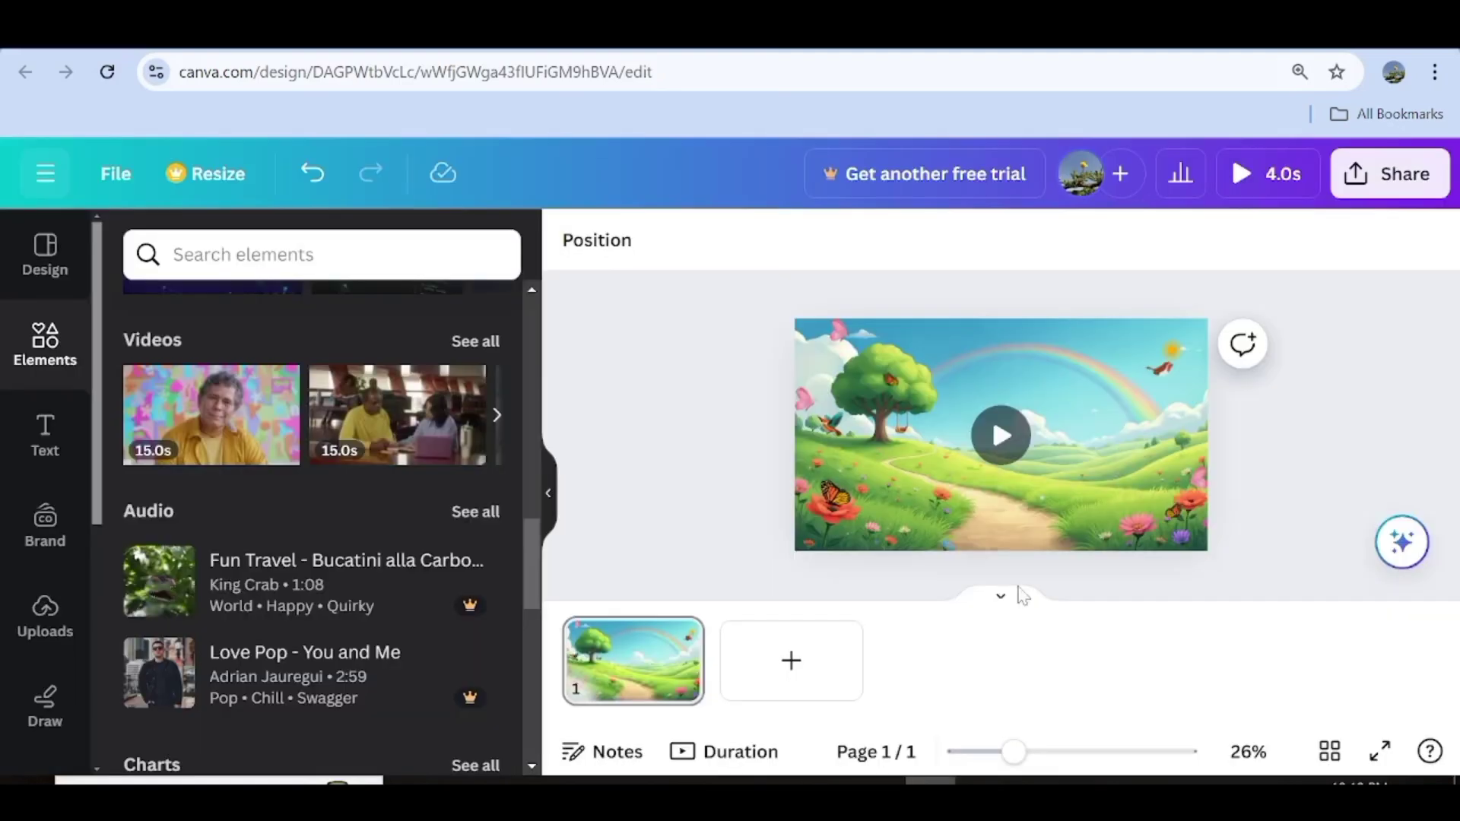
pyautogui.click(1392, 181)
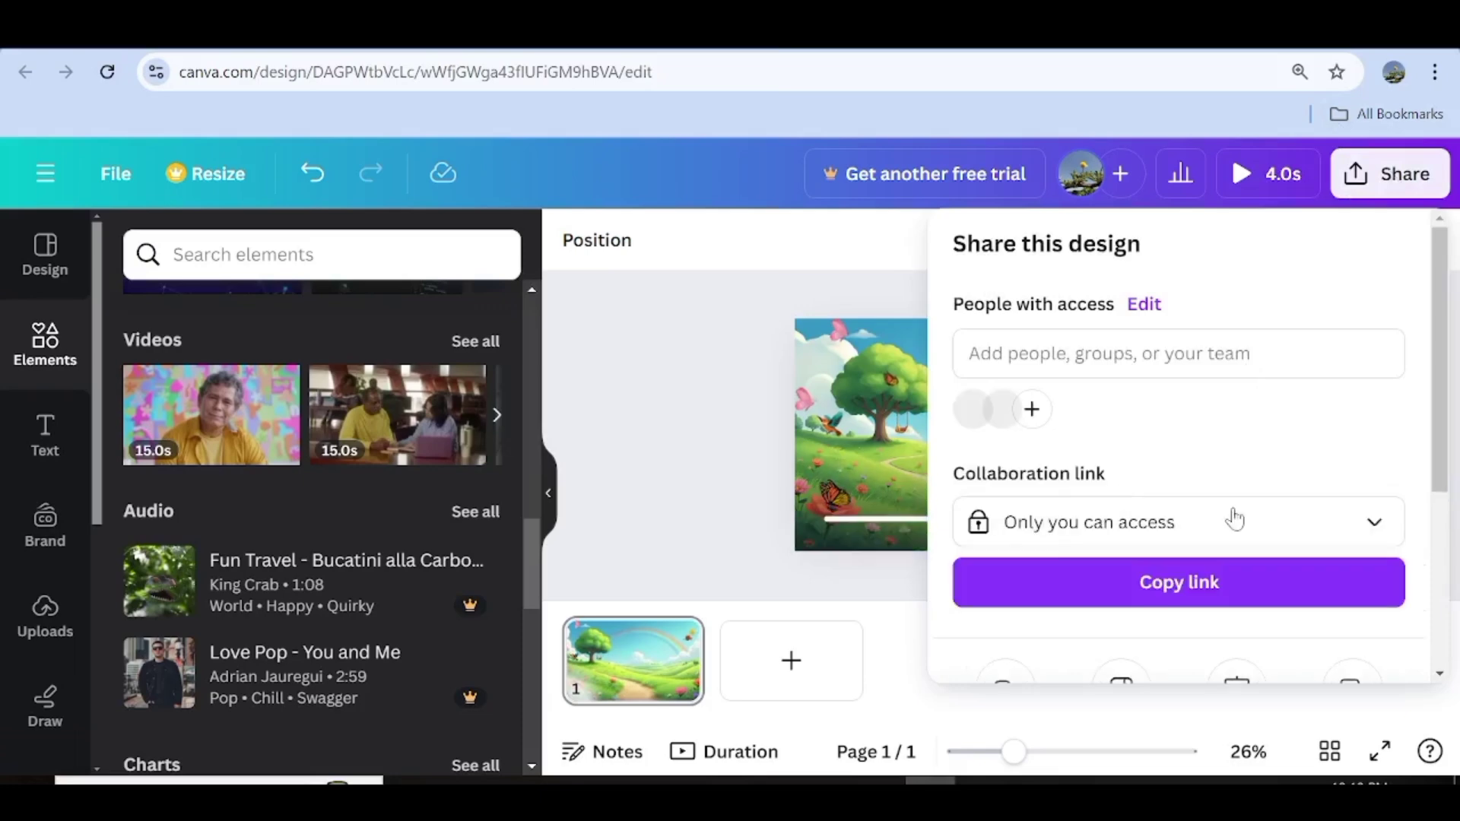
pyautogui.scroll(-5, 1234, 519)
pyautogui.click(1201, 532)
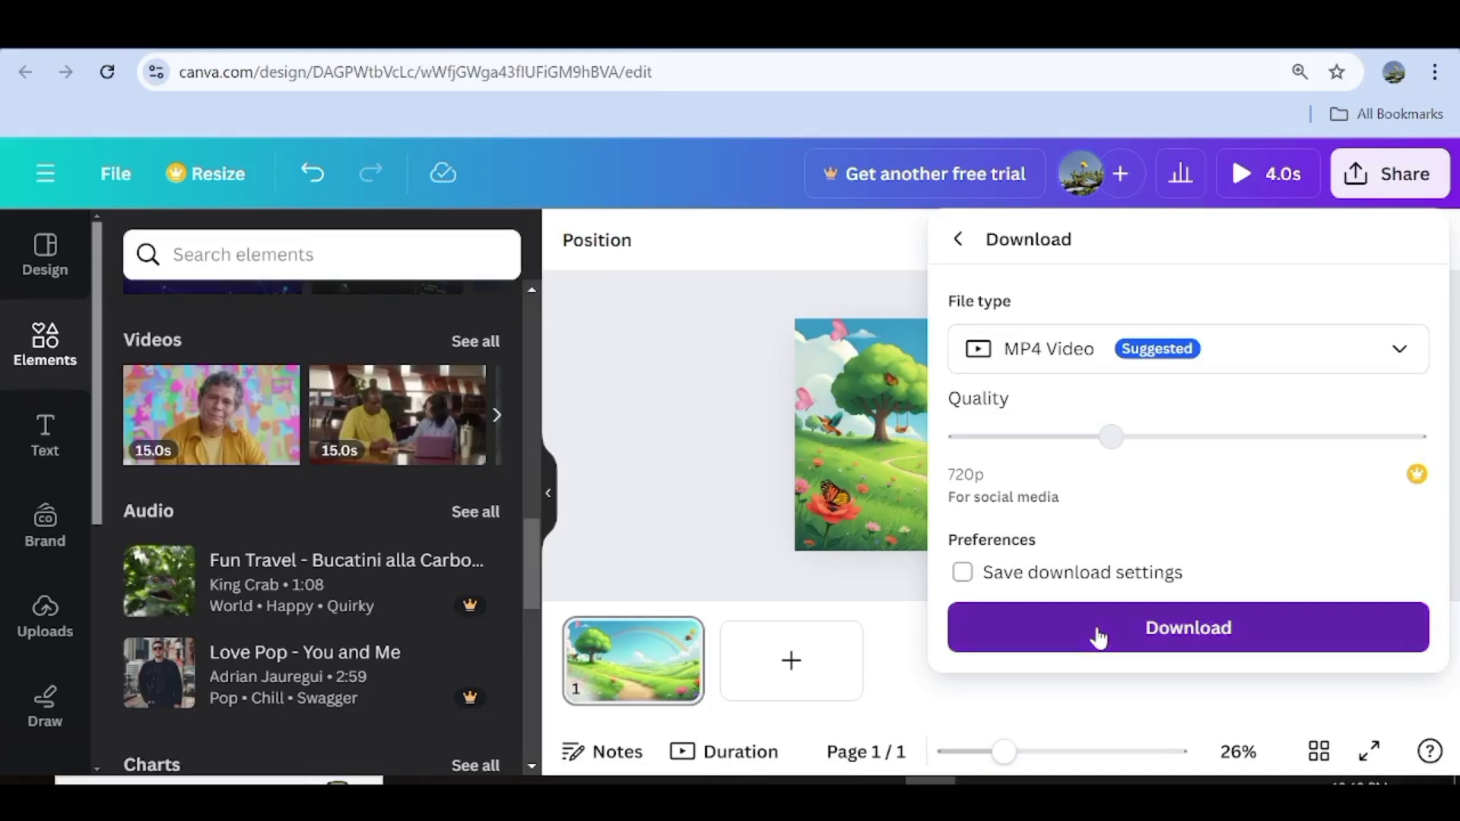
pyautogui.click(1098, 633)
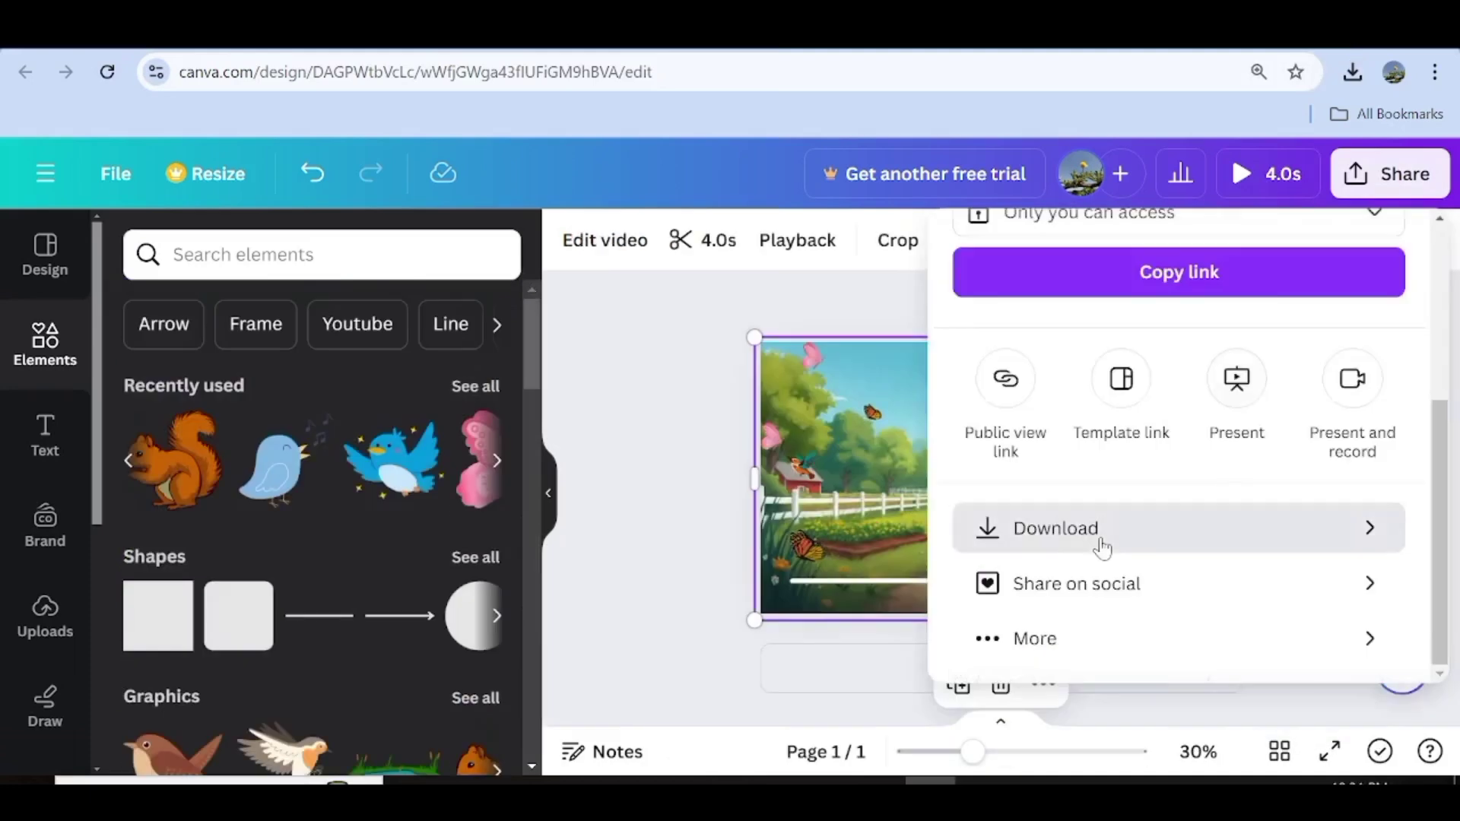
# Step: Download the animated farmyard design as an MP4 video and dismiss the download progress
pyautogui.click(1101, 532)
pyautogui.click(1125, 626)
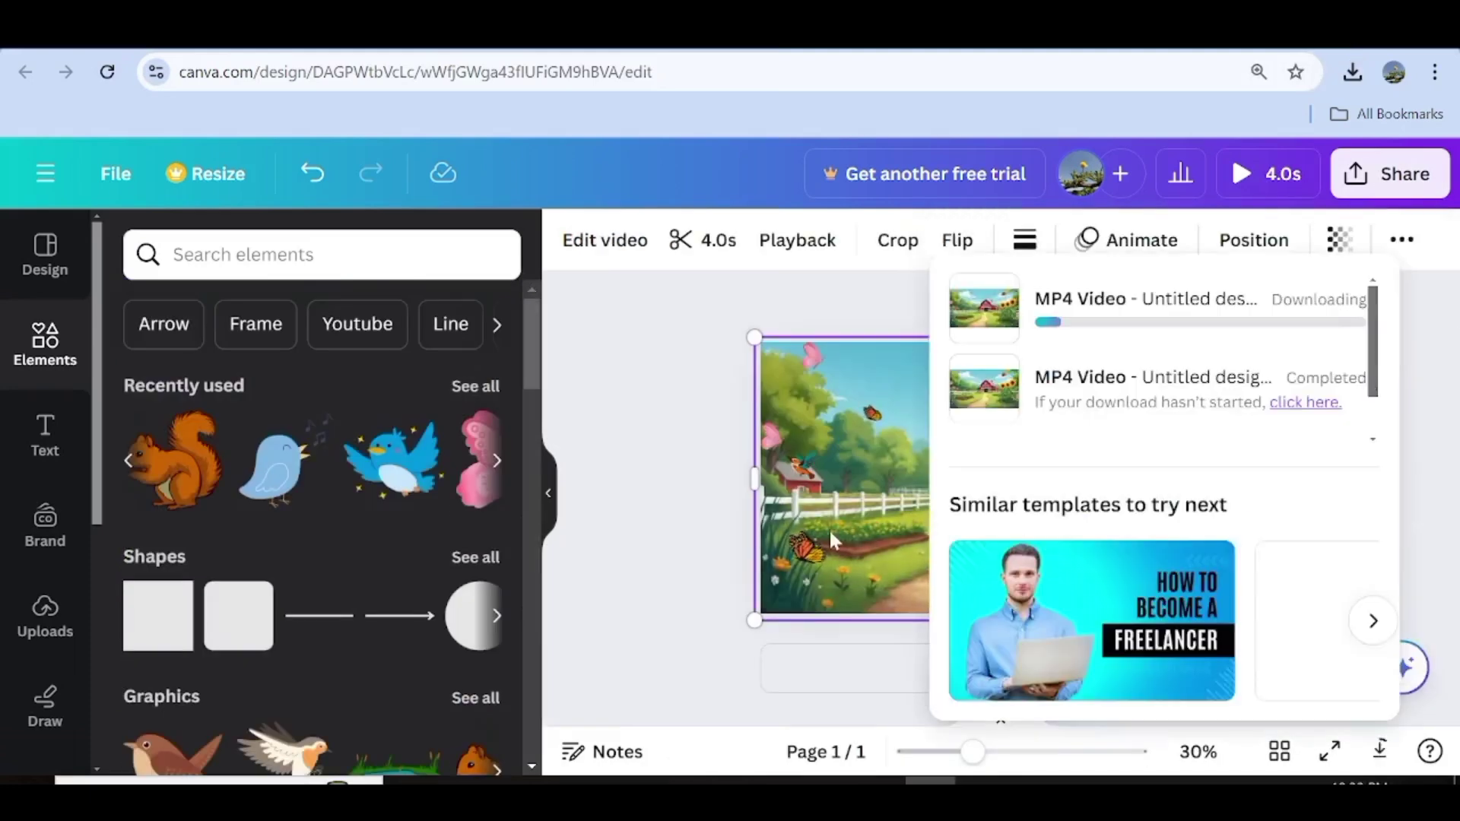
pyautogui.click(829, 528)
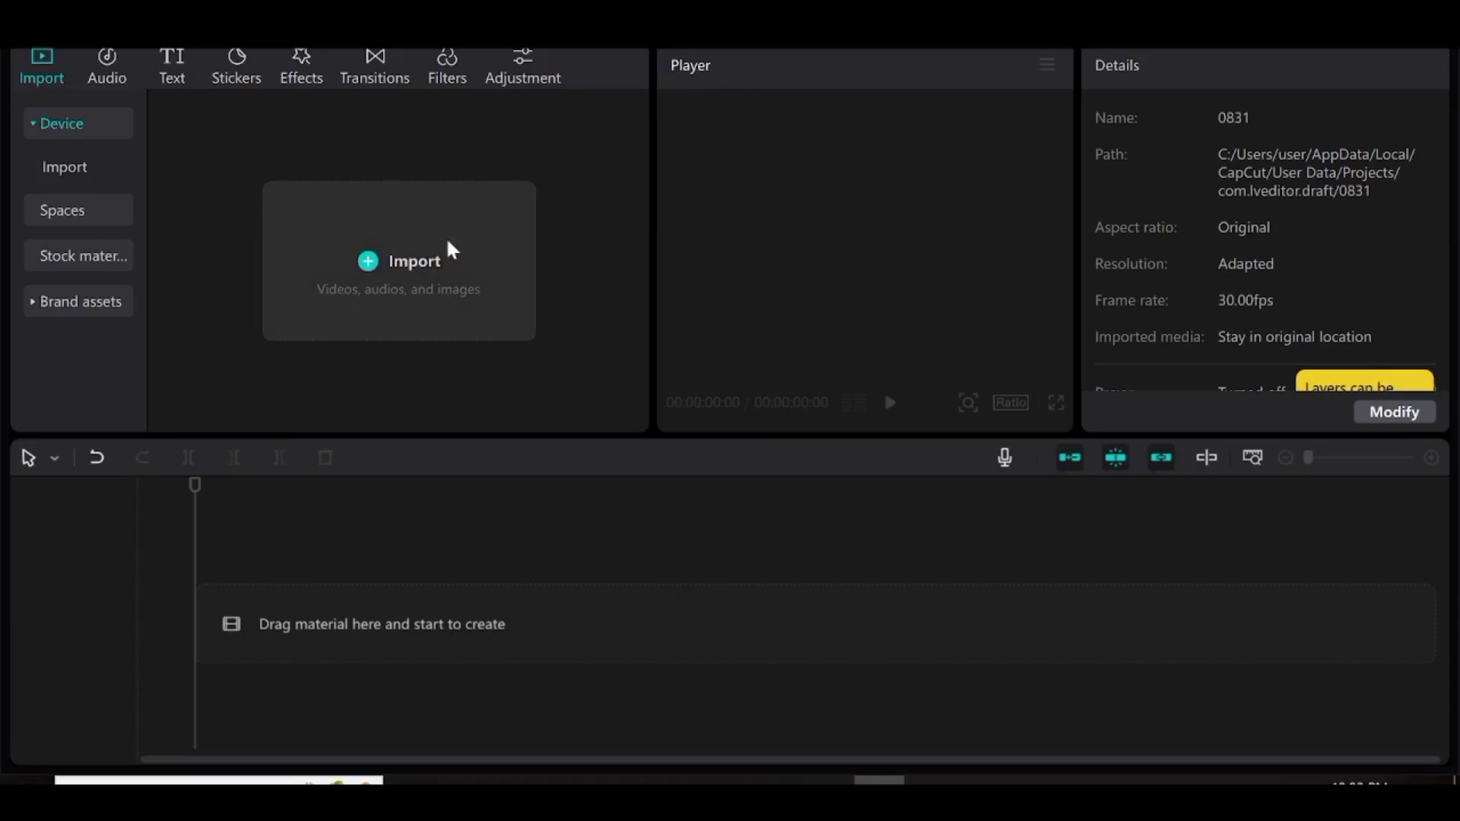
pyautogui.click(380, 272)
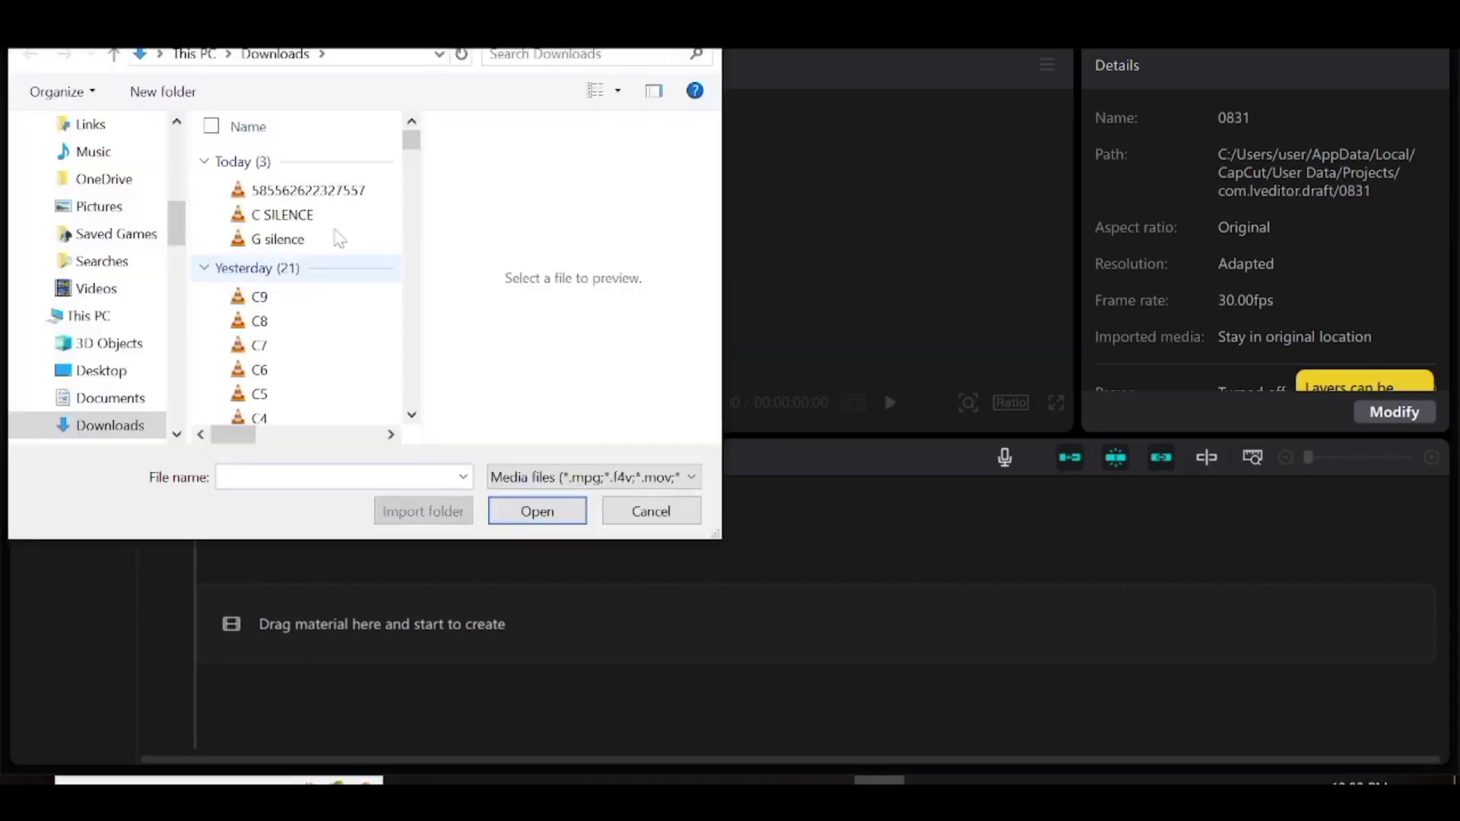
pyautogui.click(293, 268)
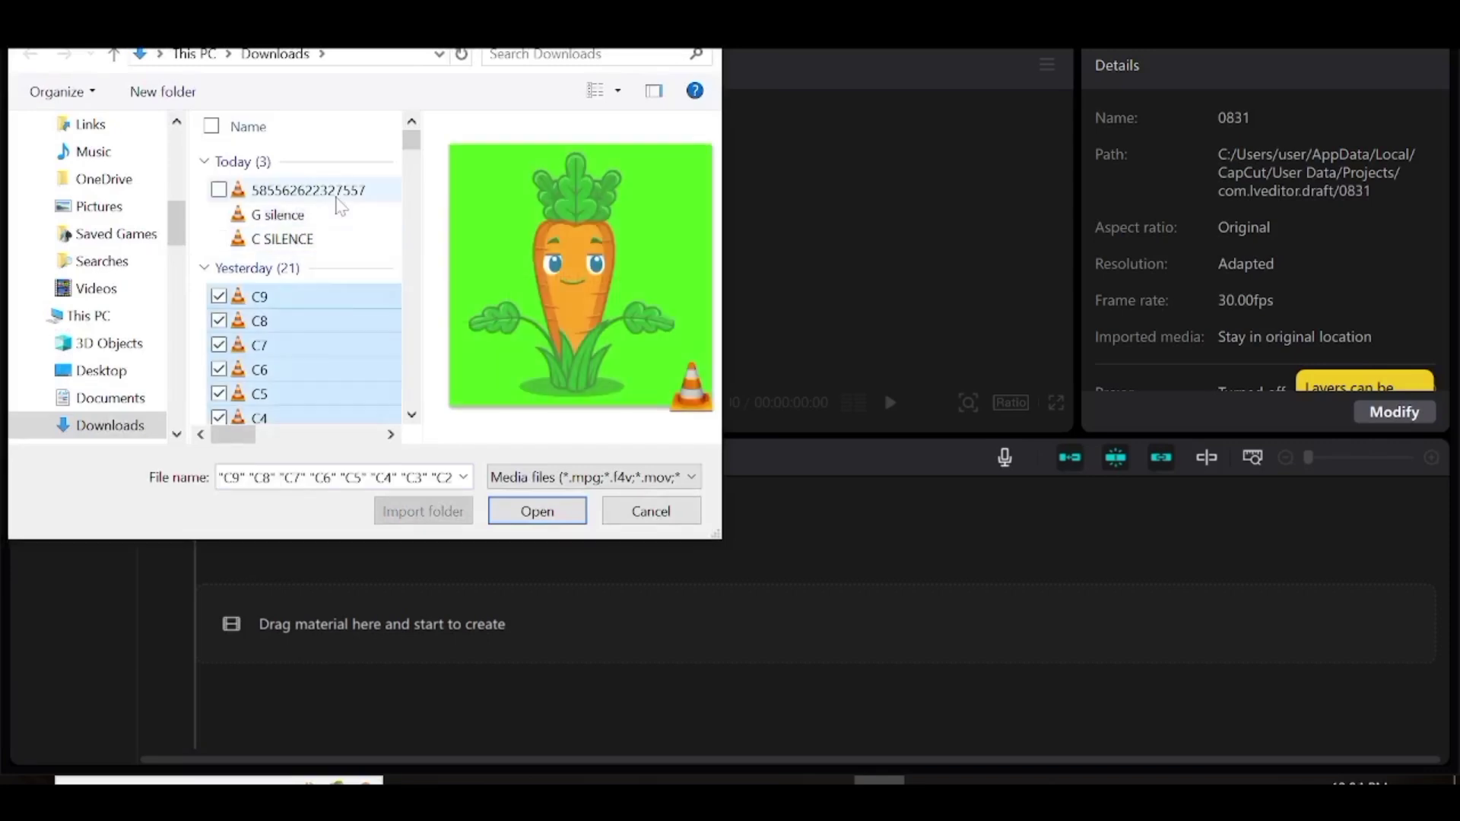
pyautogui.keyDown('ctrl'); pyautogui.click(338, 192); pyautogui.keyUp('ctrl')
pyautogui.click(502, 505)
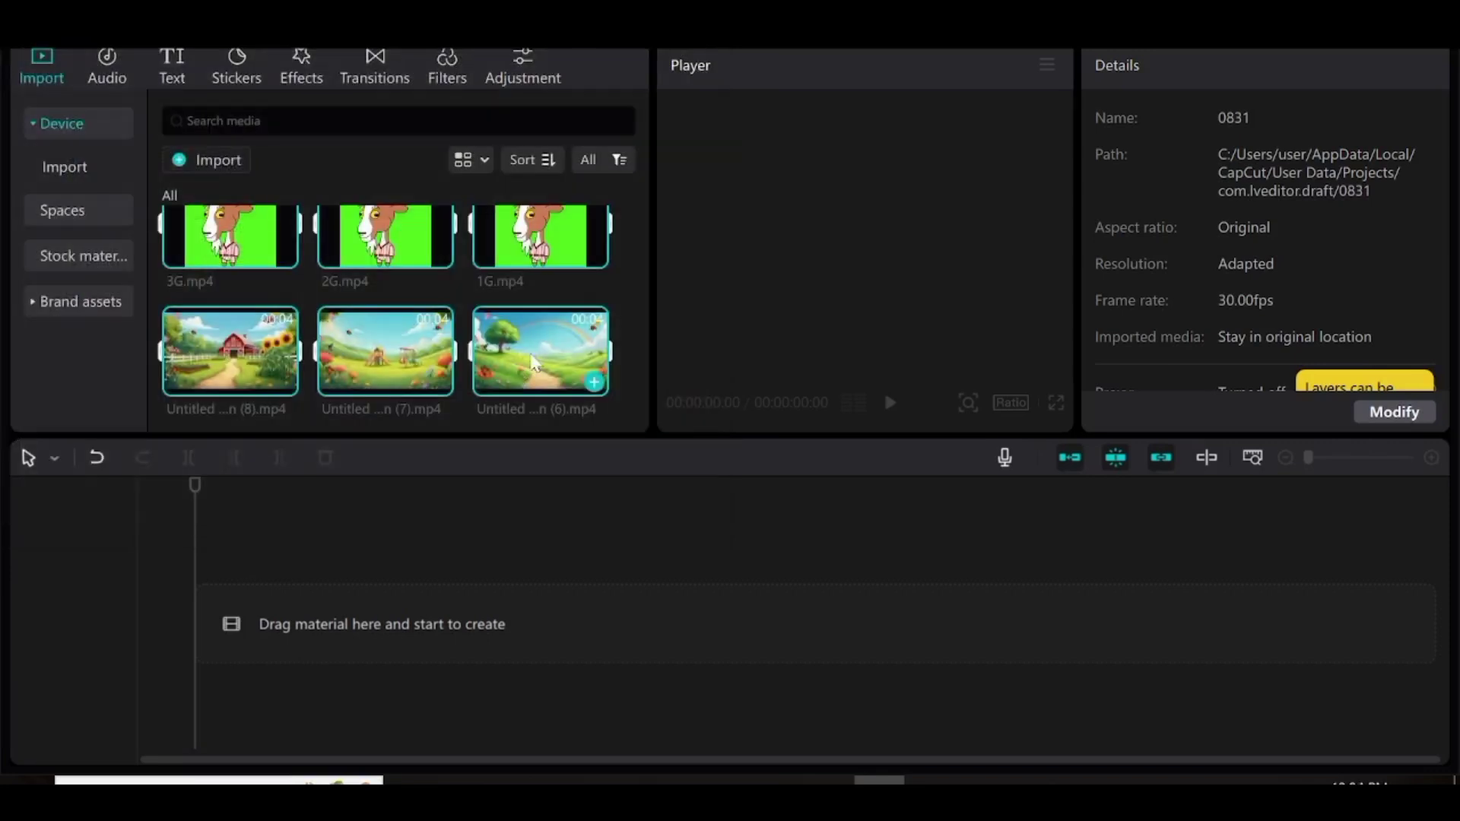
# Step: Preview Untitled design (6).mp4 and place it at the start of the timeline with the 1G.mp4 goat clip on the track above
pyautogui.click(534, 363)
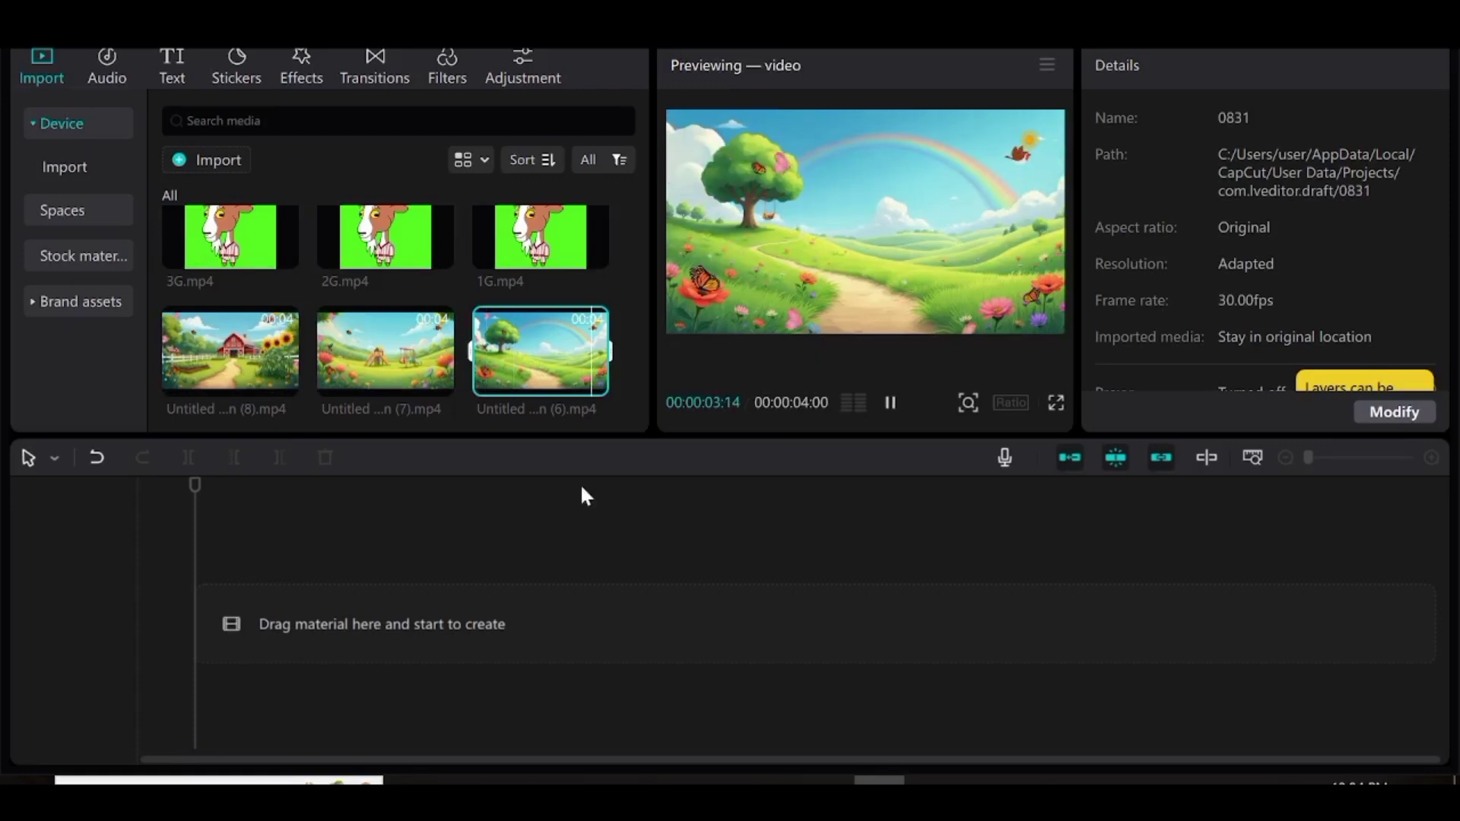
pyautogui.click(532, 350)
pyautogui.moveTo(521, 493); pyautogui.dragTo(220, 647)
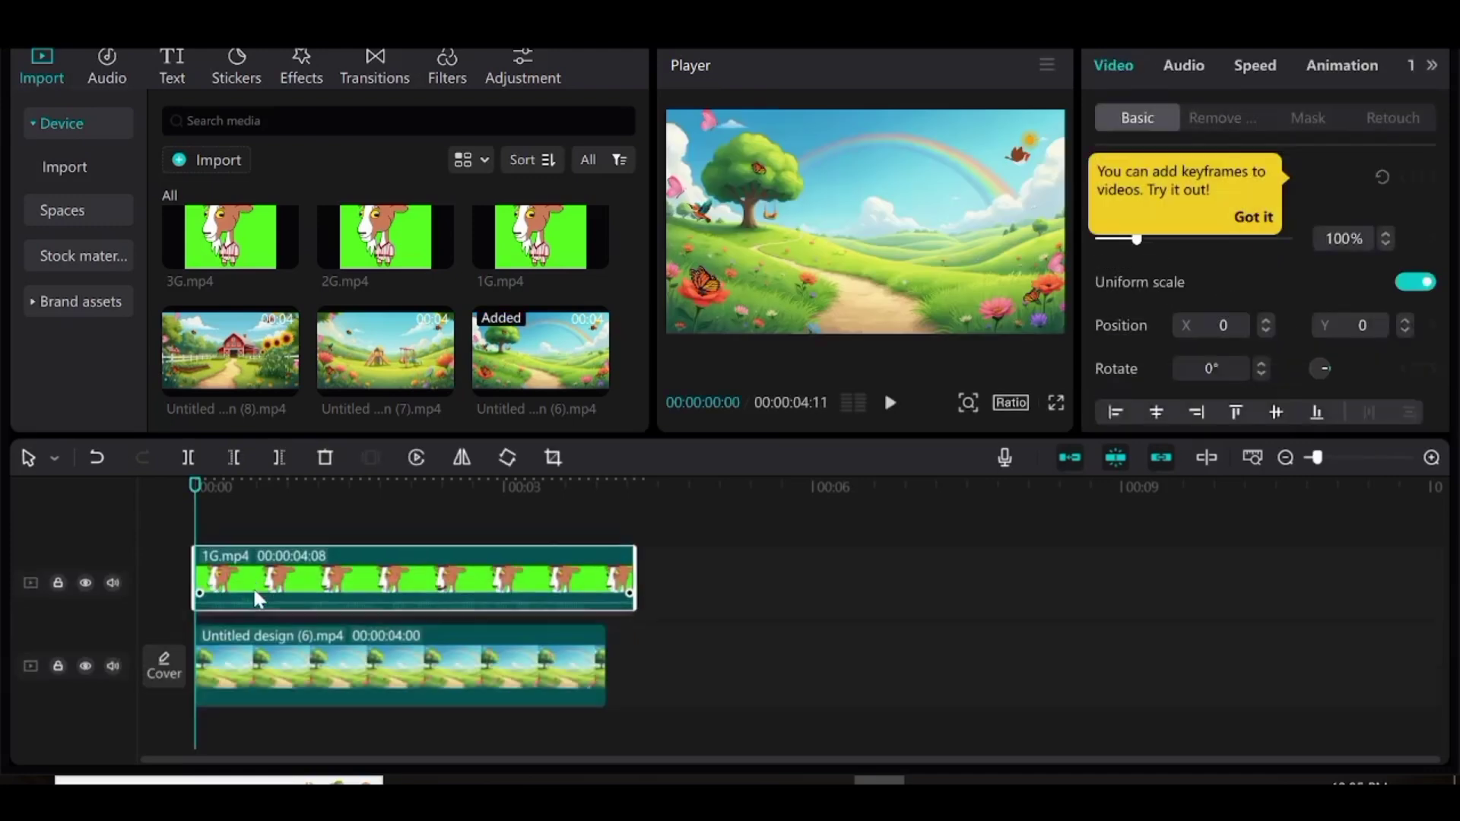
# Step: Key out the green background of the 1G.mp4 goat clip with Chroma key, sampling its green and raising the intensity
pyautogui.click(262, 601)
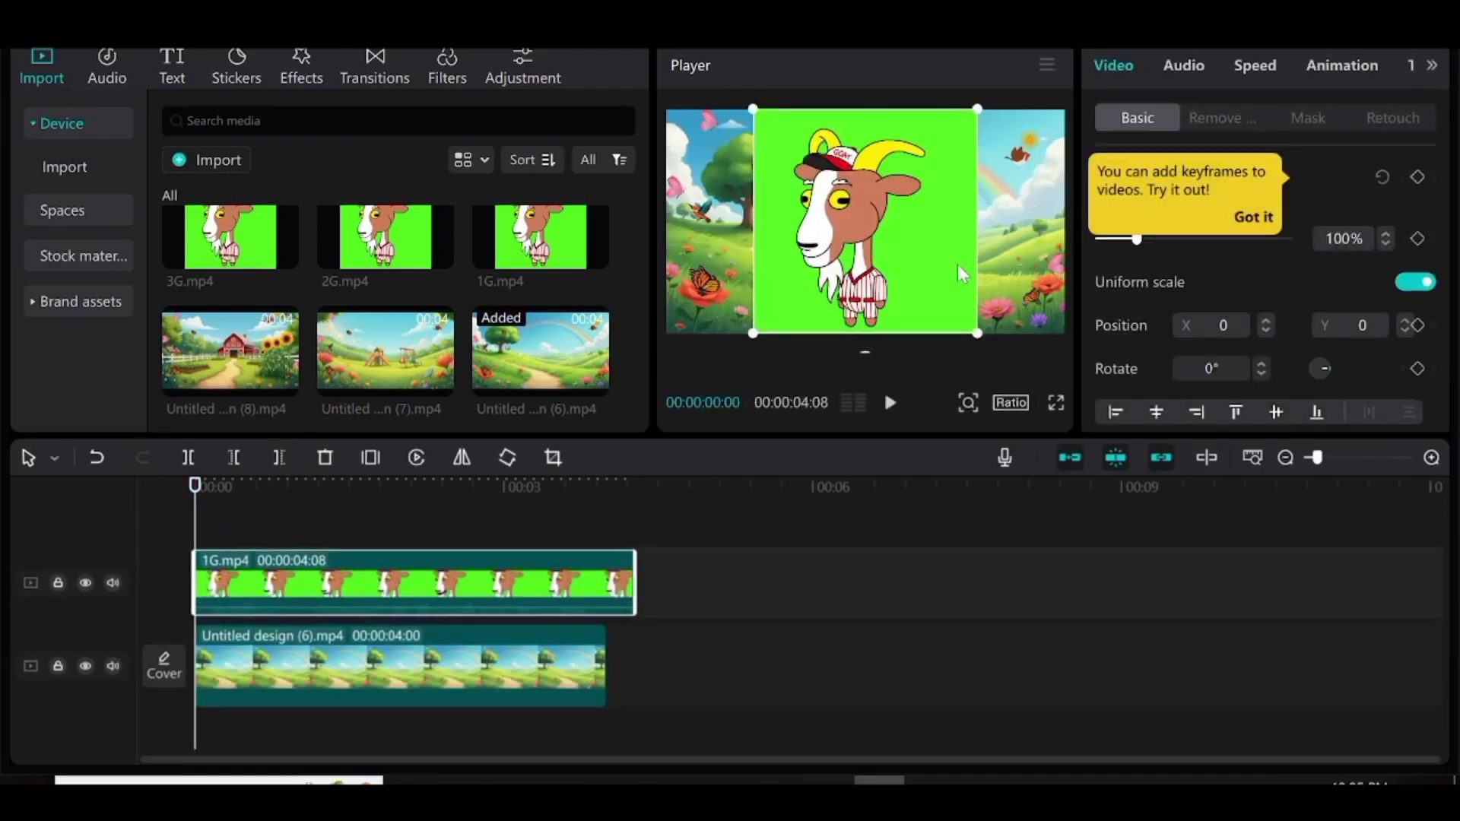
pyautogui.click(1268, 225)
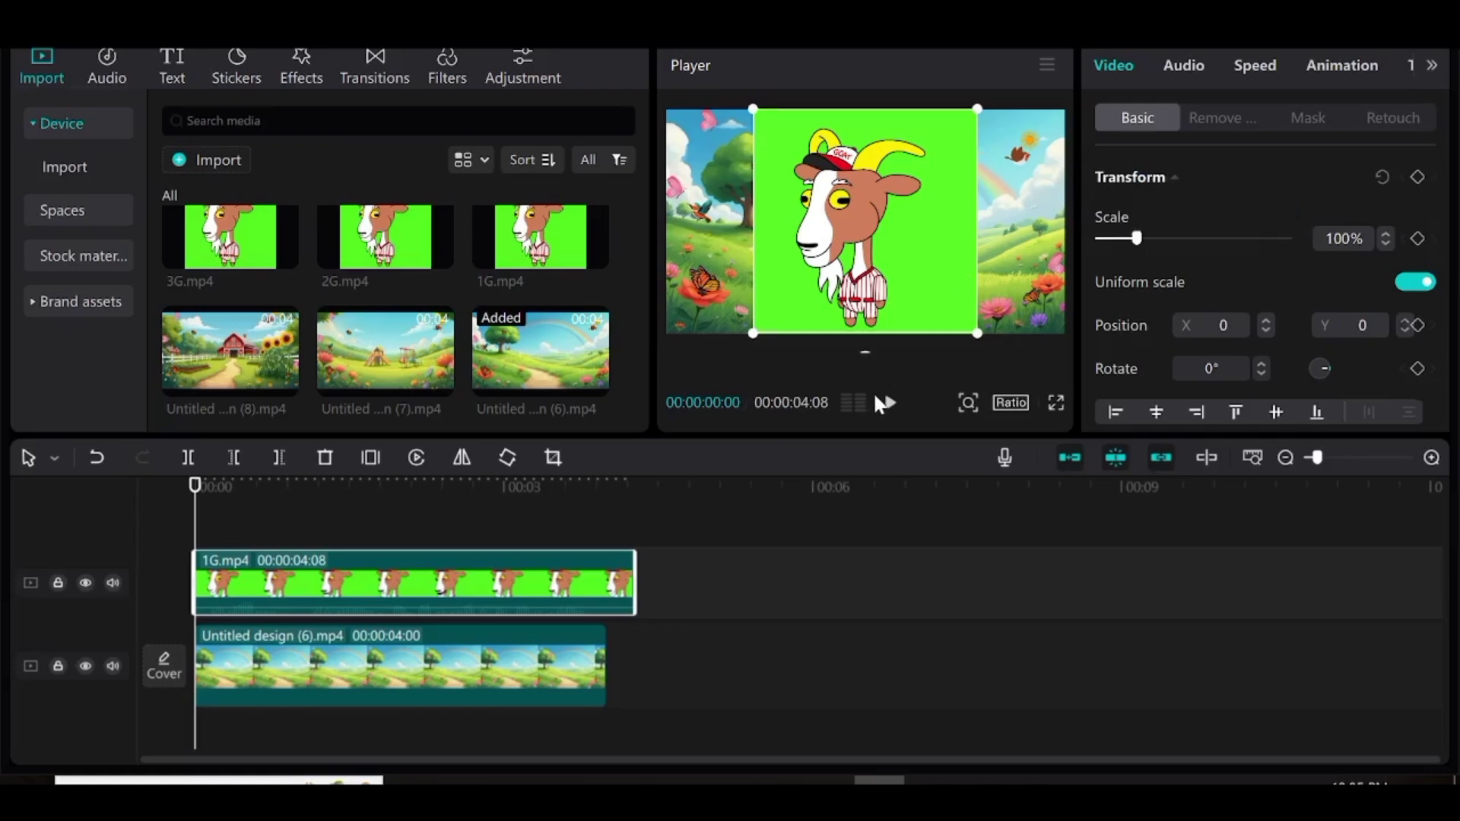
pyautogui.click(1221, 117)
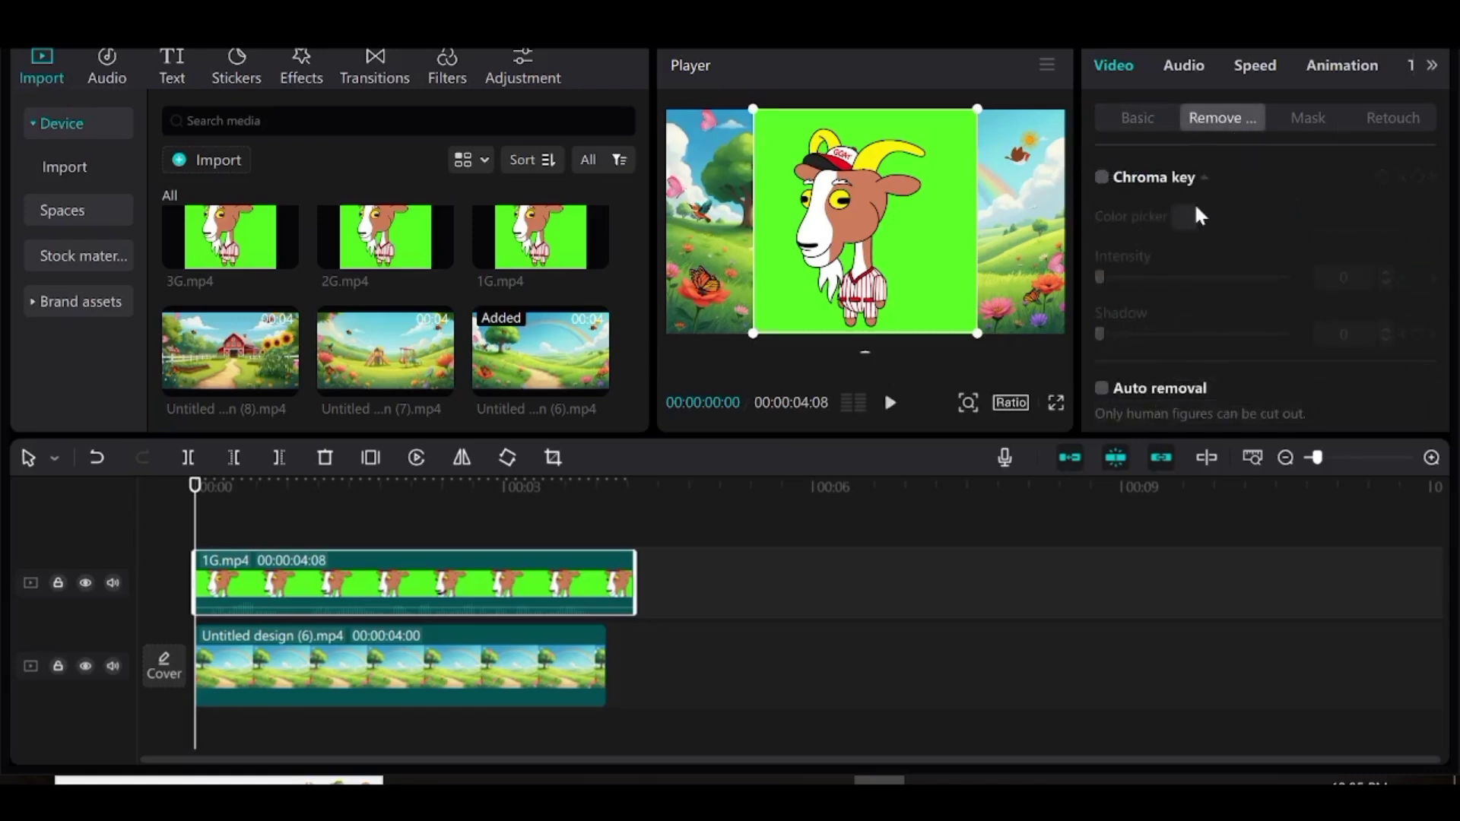
pyautogui.click(1102, 178)
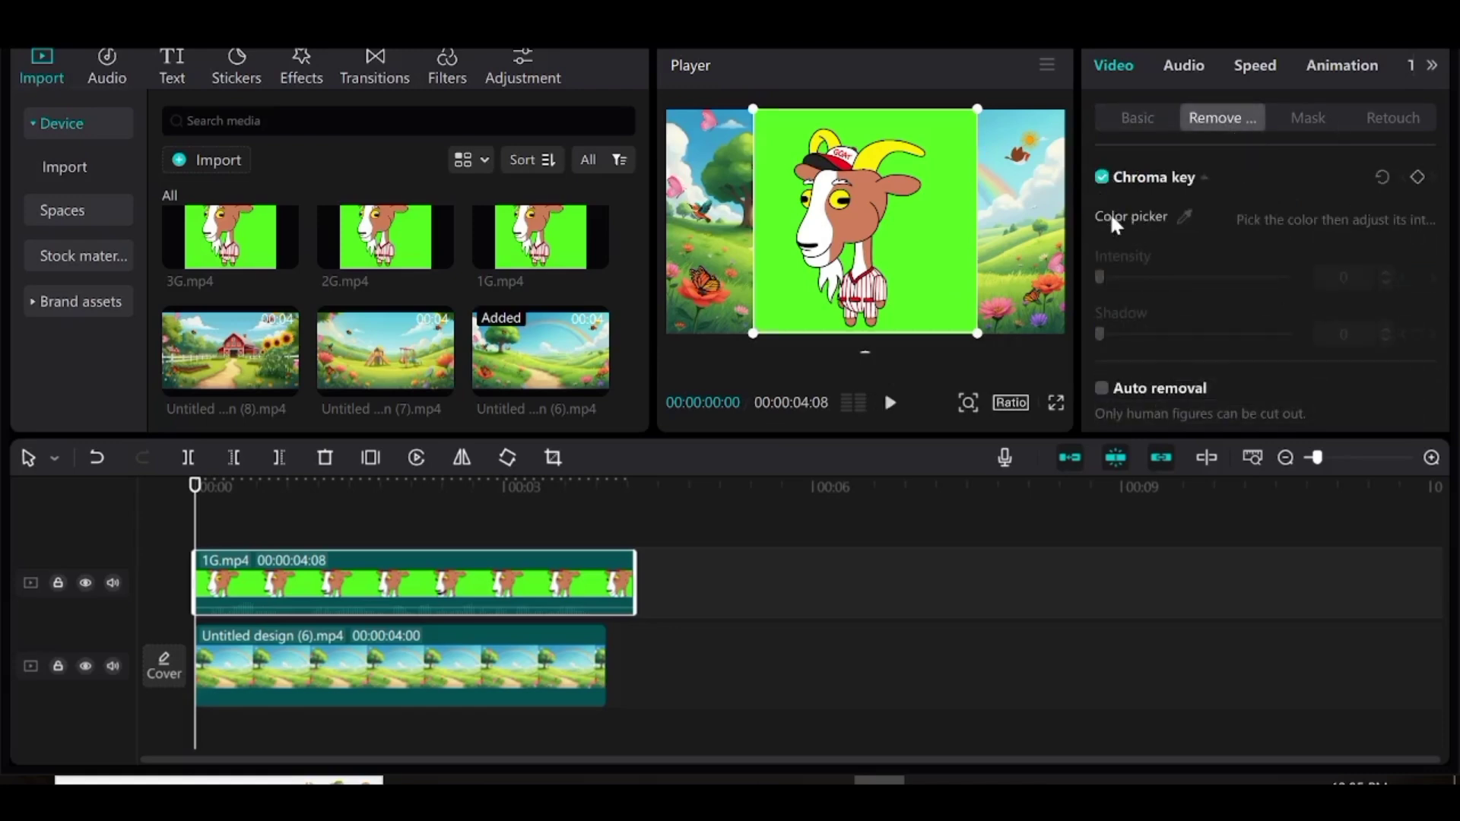
pyautogui.click(1184, 218)
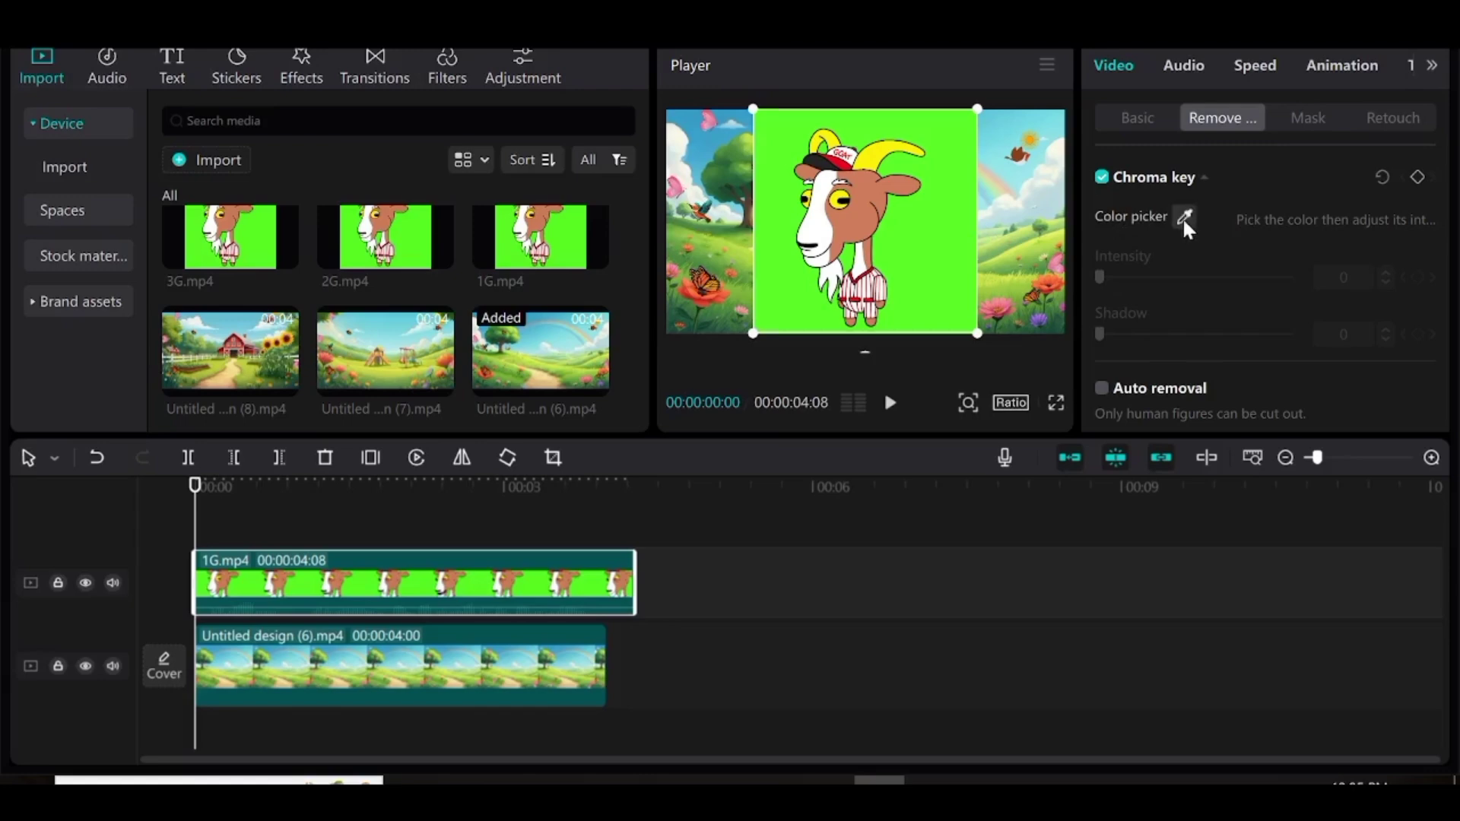
pyautogui.click(932, 266)
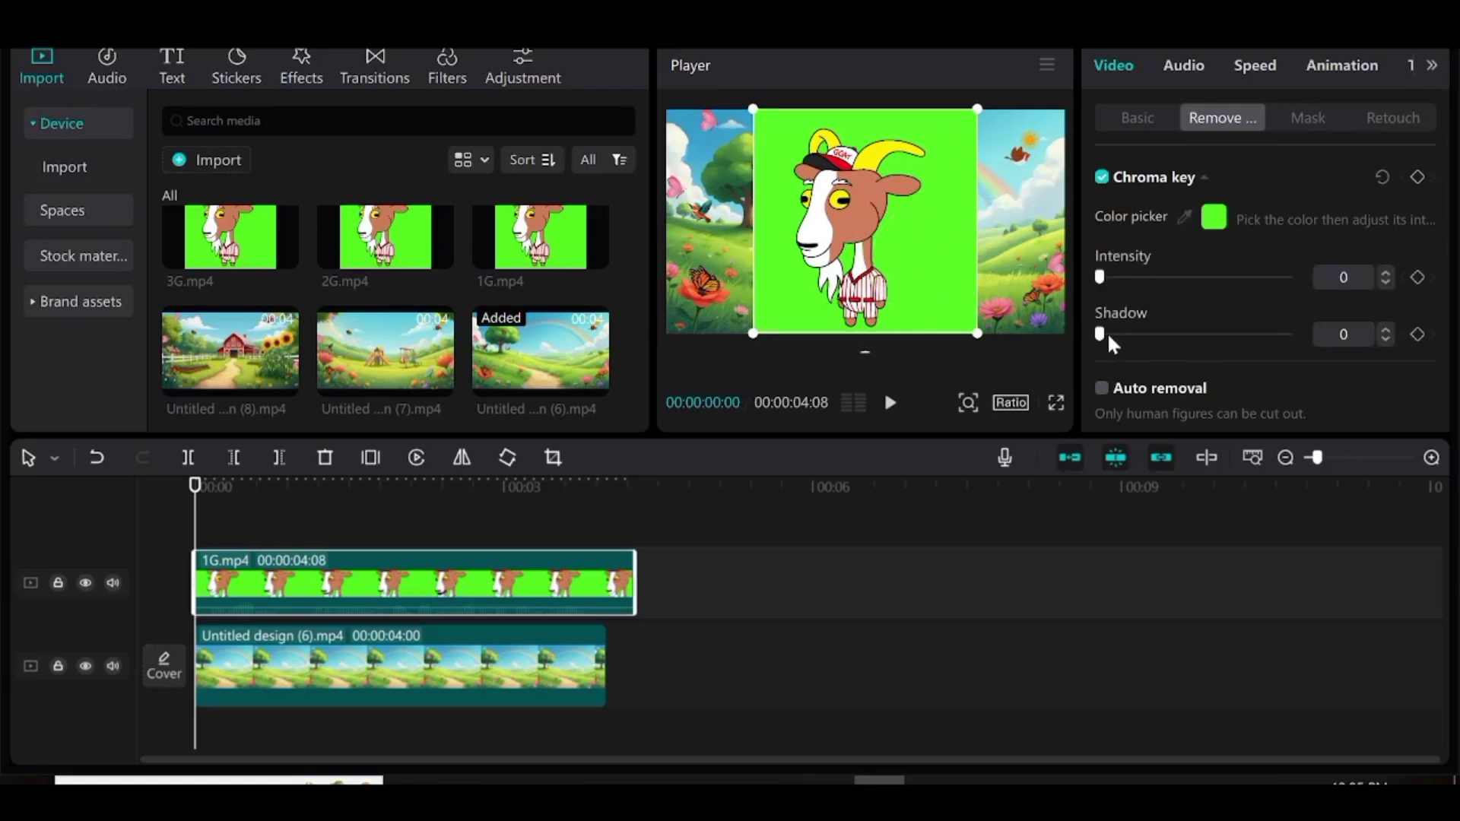
pyautogui.moveTo(1099, 279); pyautogui.dragTo(1168, 278)
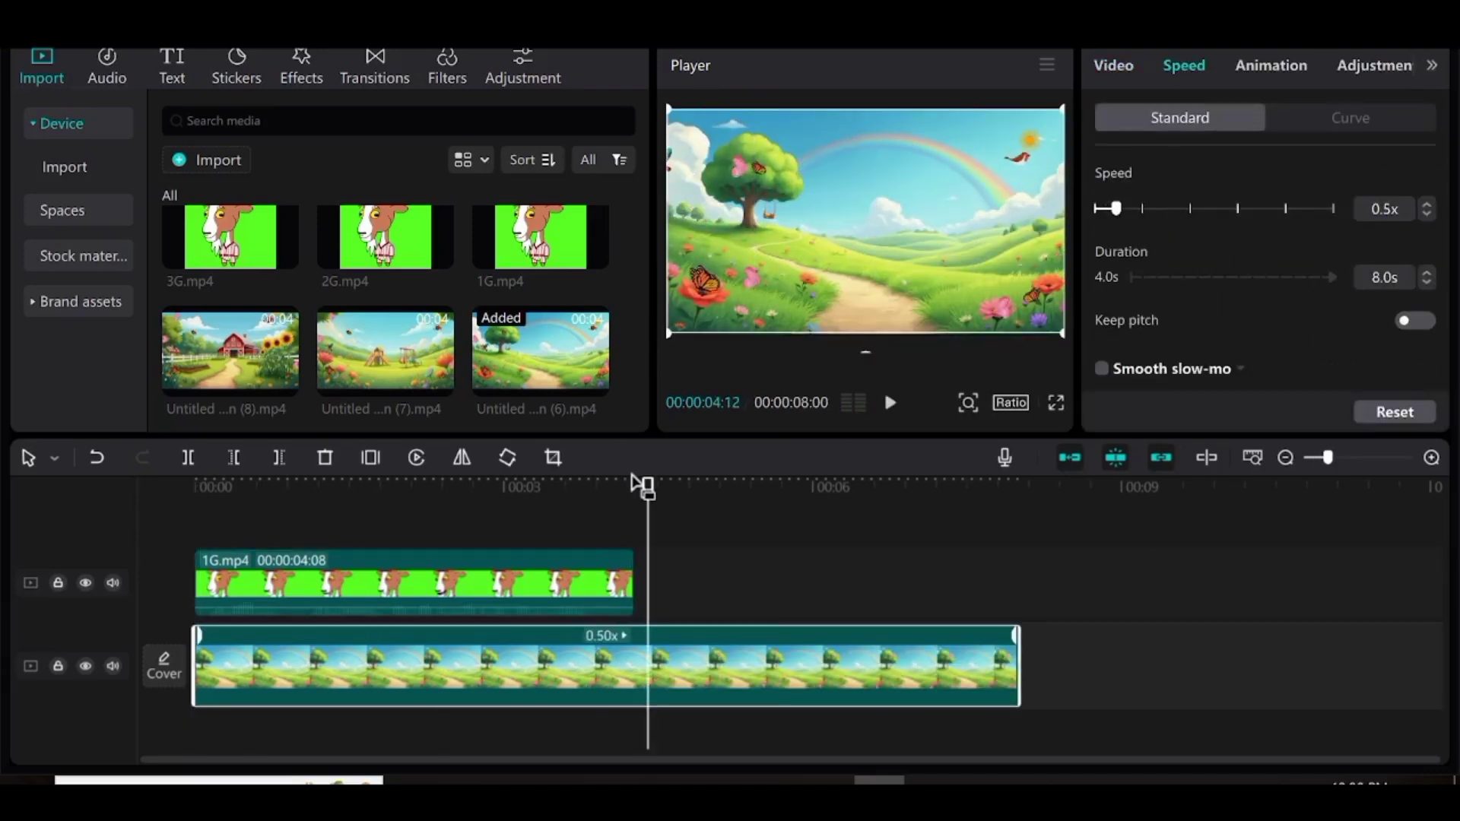
pyautogui.moveTo(638, 585); pyautogui.dragTo(639, 586)
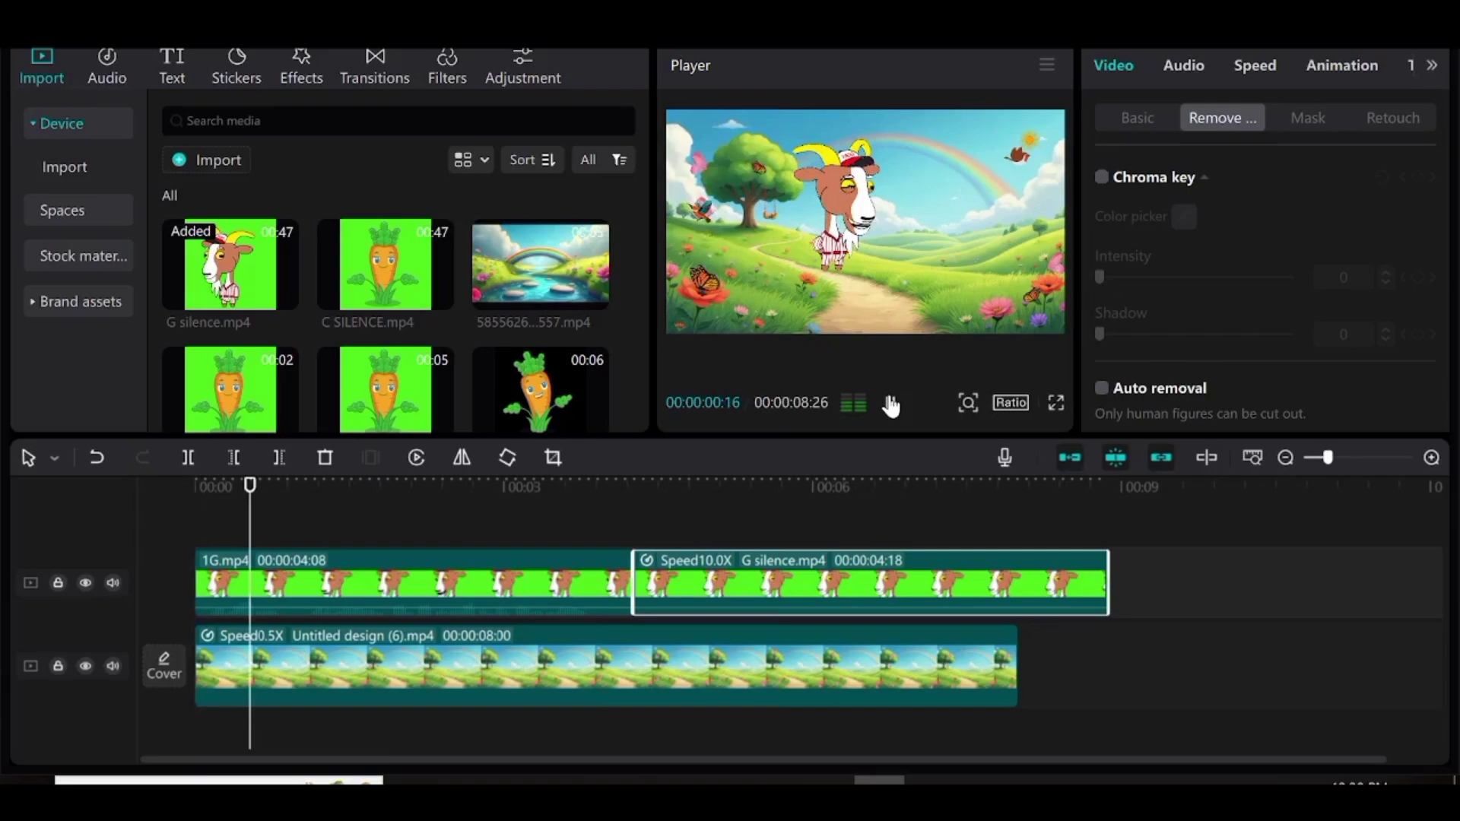
pyautogui.click(968, 528)
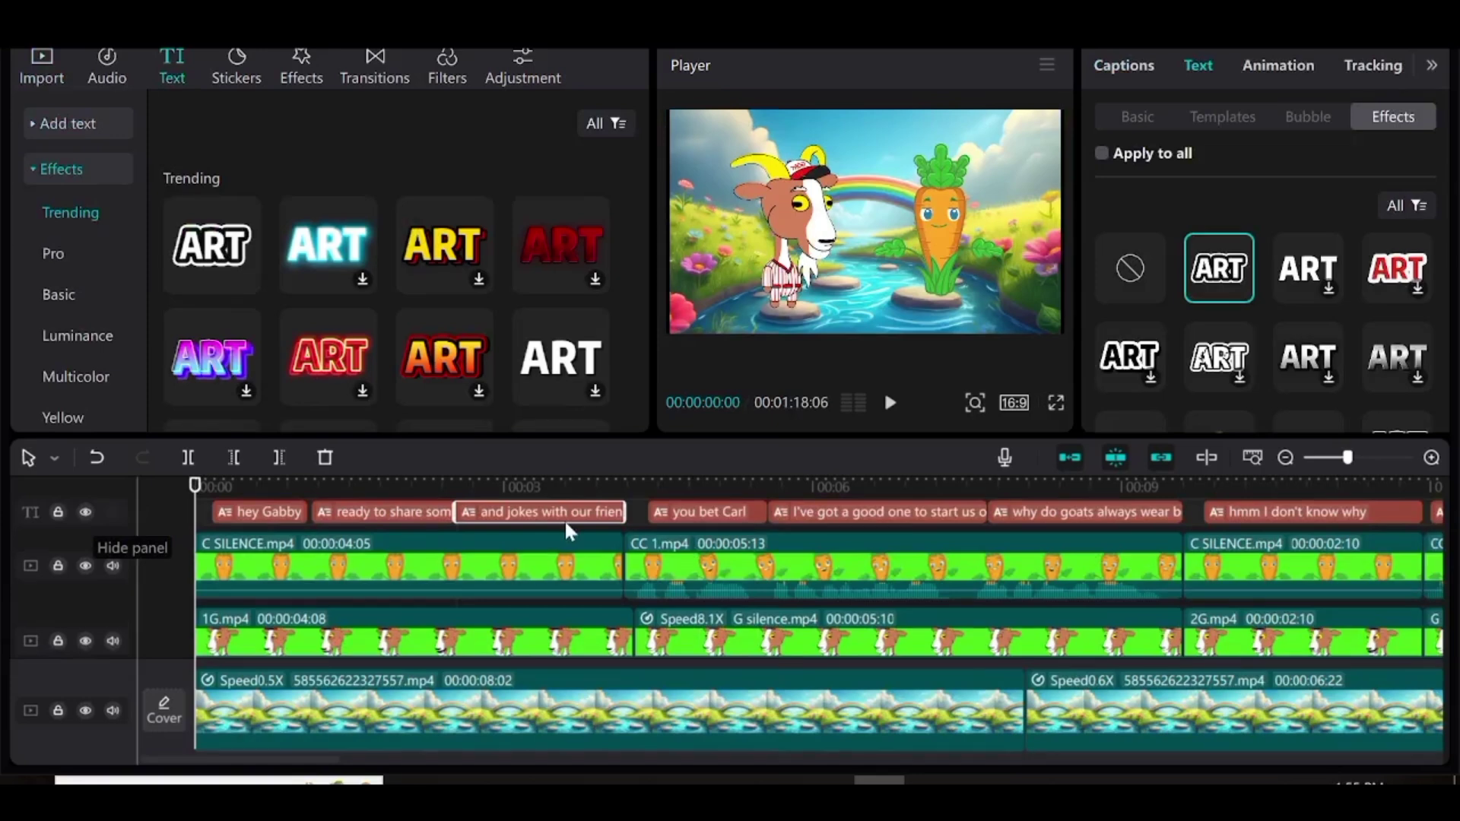
# Step: Play the captioned goat and carrot scene from the start of the timeline to check it, and stop playback
pyautogui.press('space')
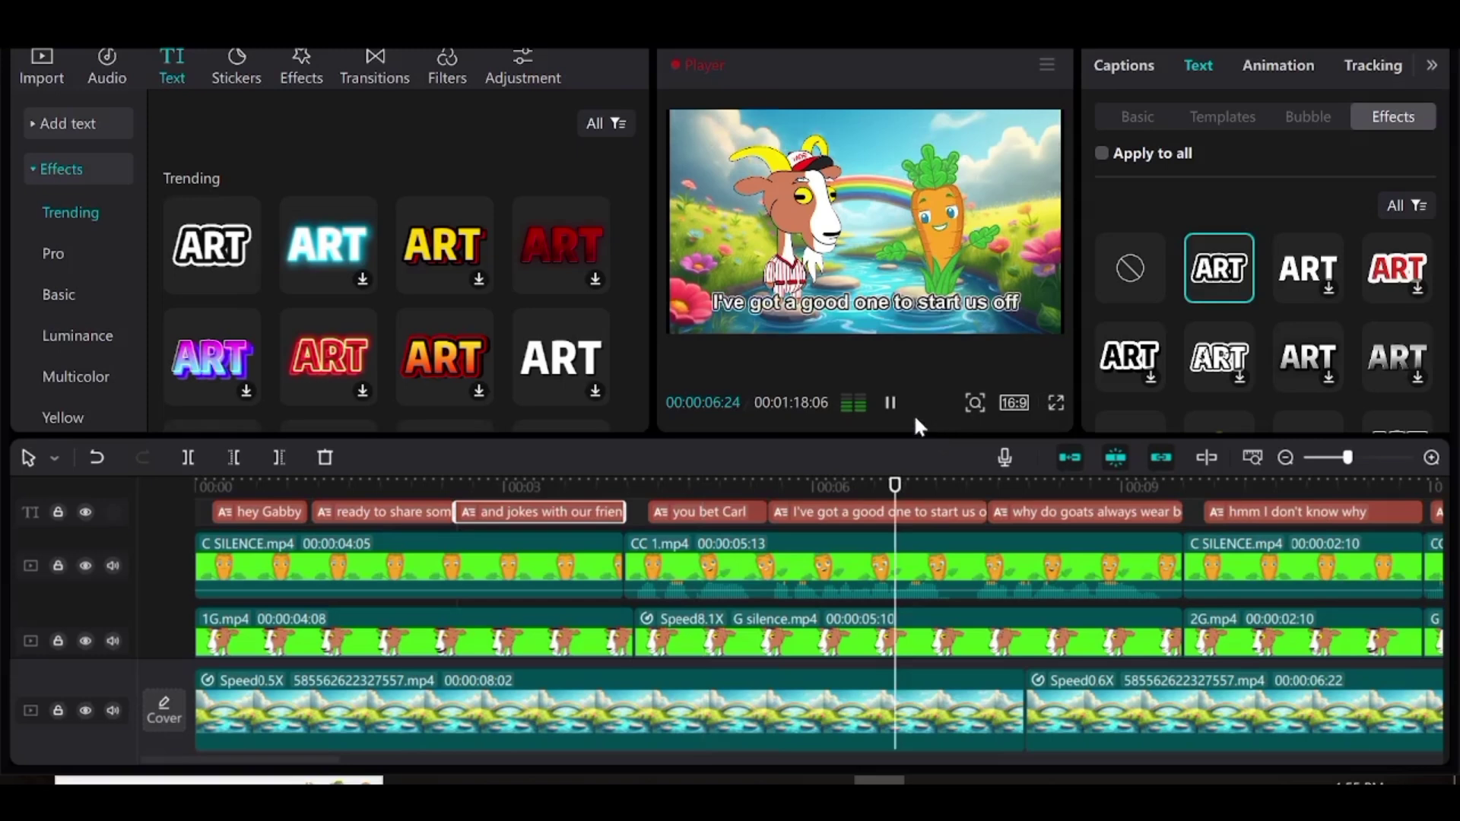
pyautogui.click(888, 400)
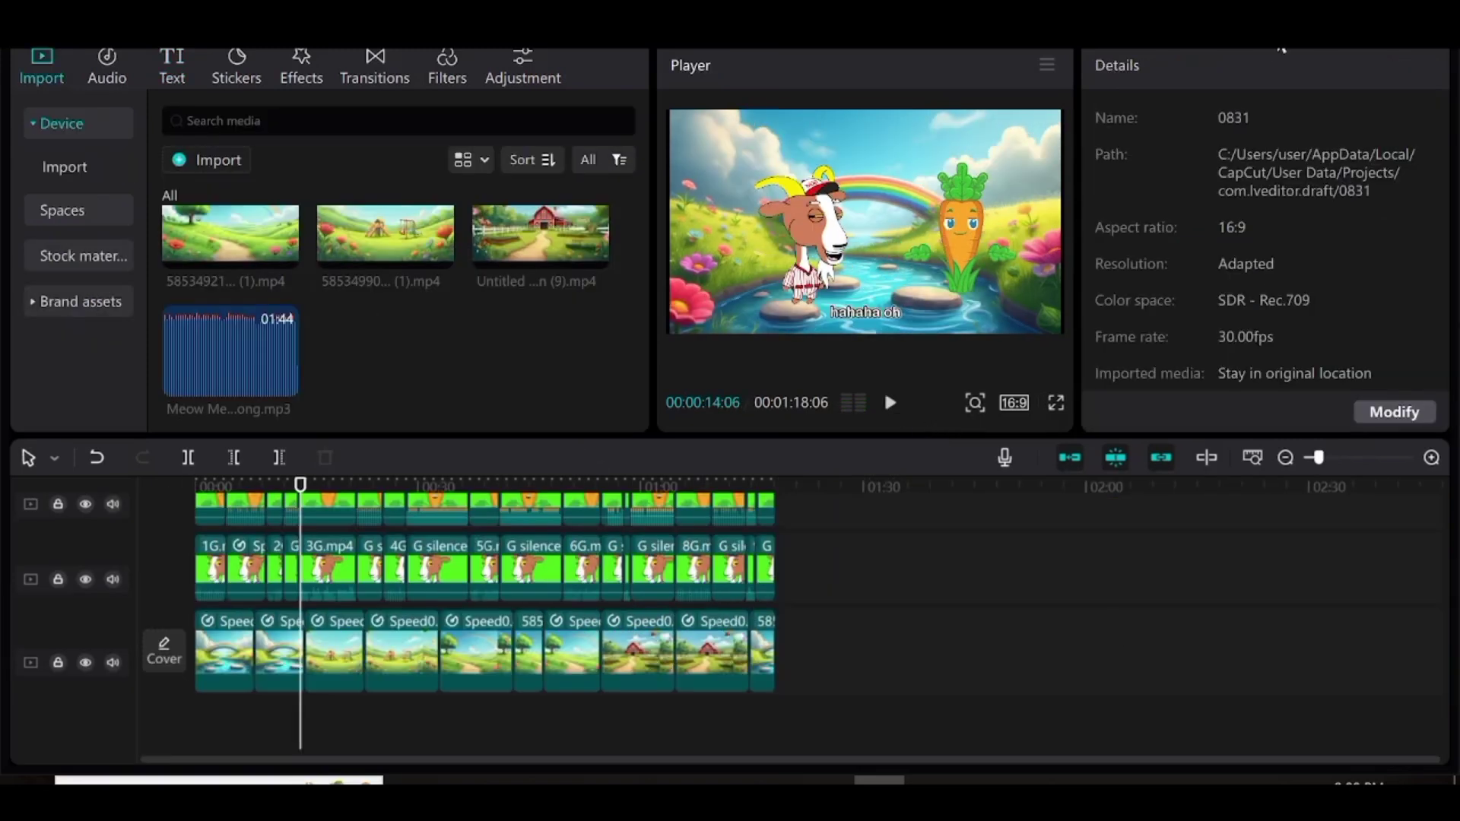
# Step: Export the finished video 0831 at 1080P as an HEVC mp4 at 30fps with the recommended bit rate
pyautogui.hotkey('ctrl', 'e')
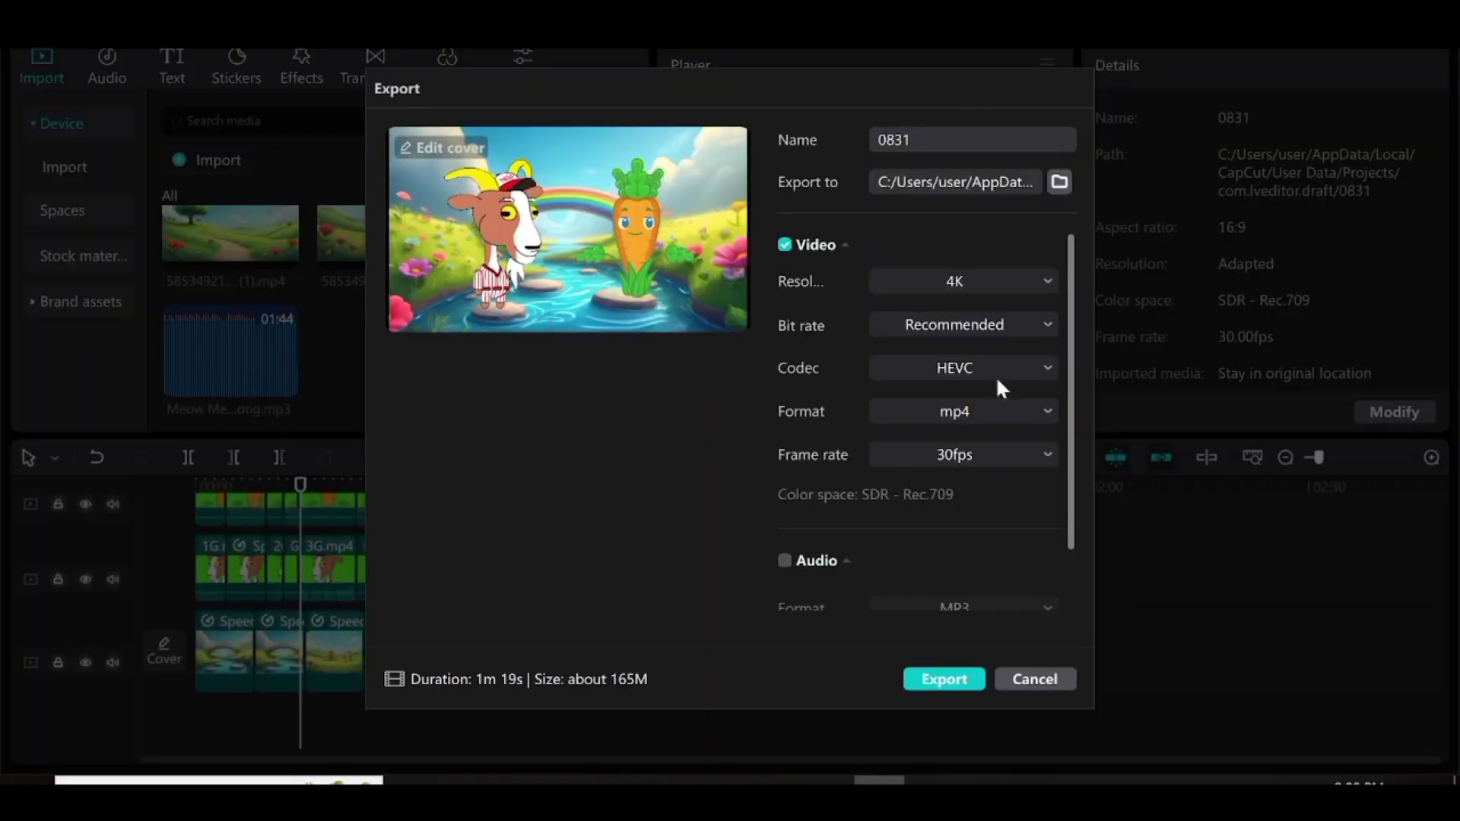
pyautogui.click(1011, 285)
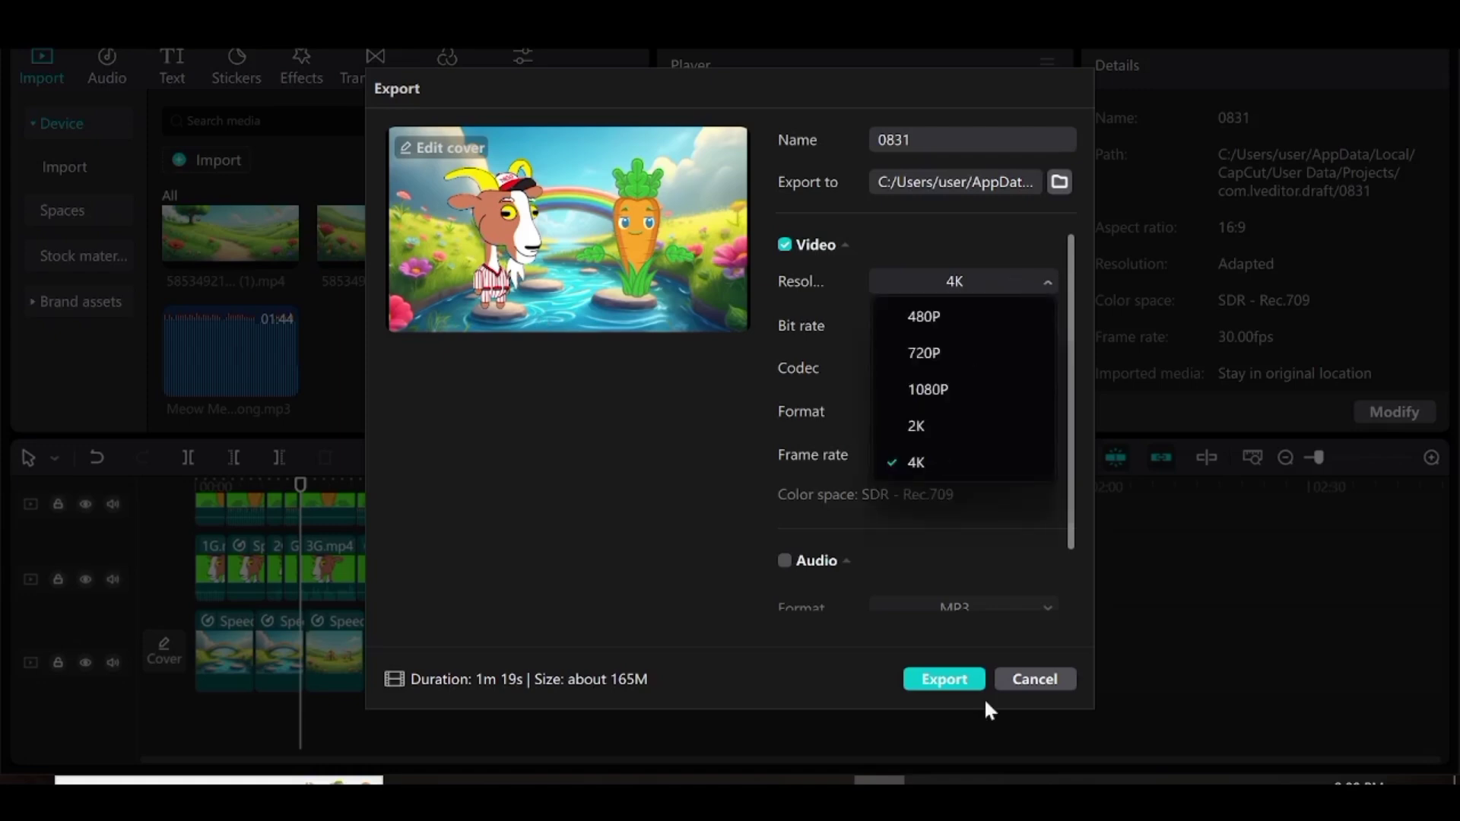
pyautogui.click(920, 389)
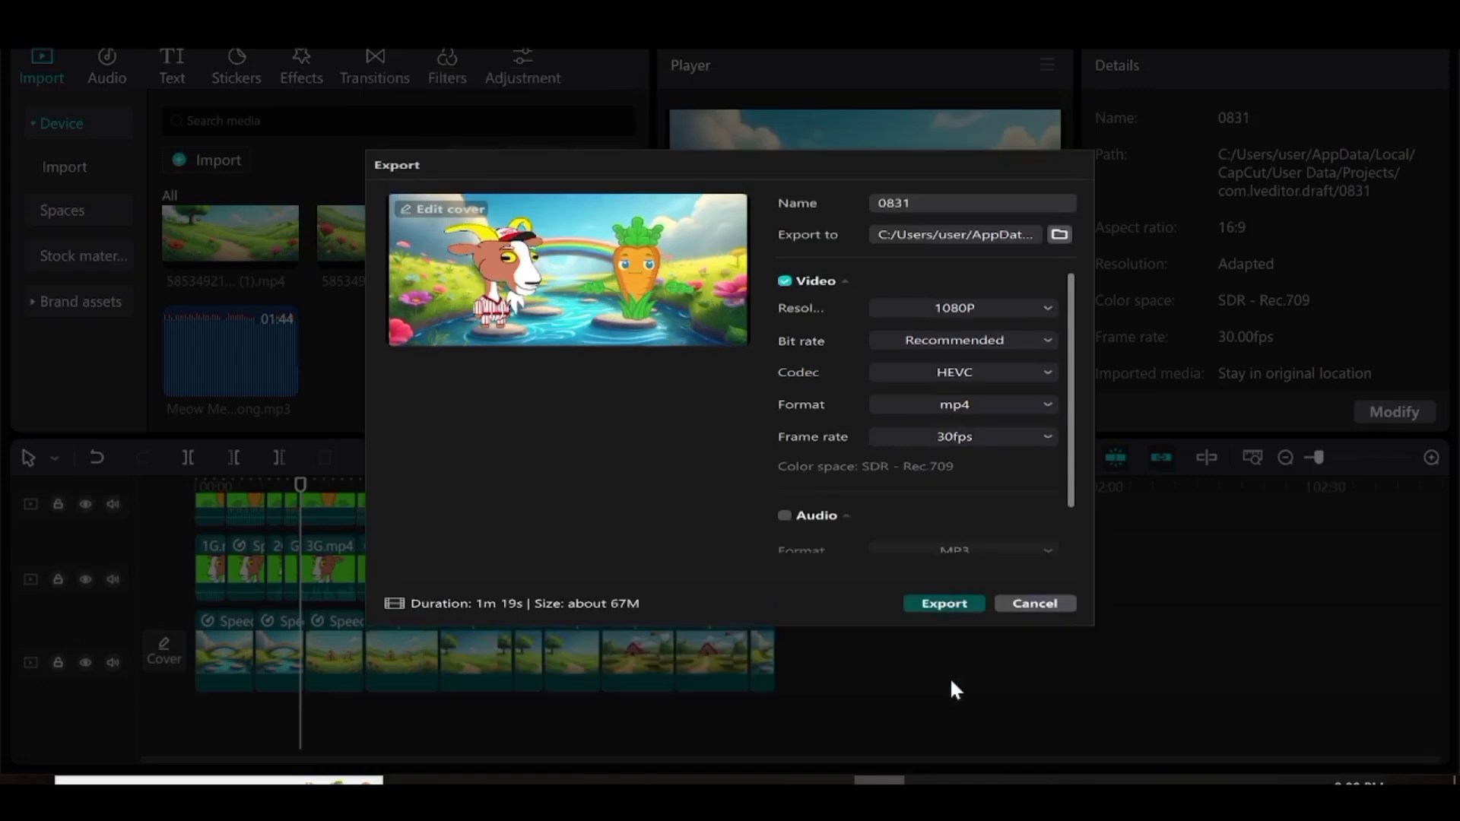
pyautogui.press('Return')
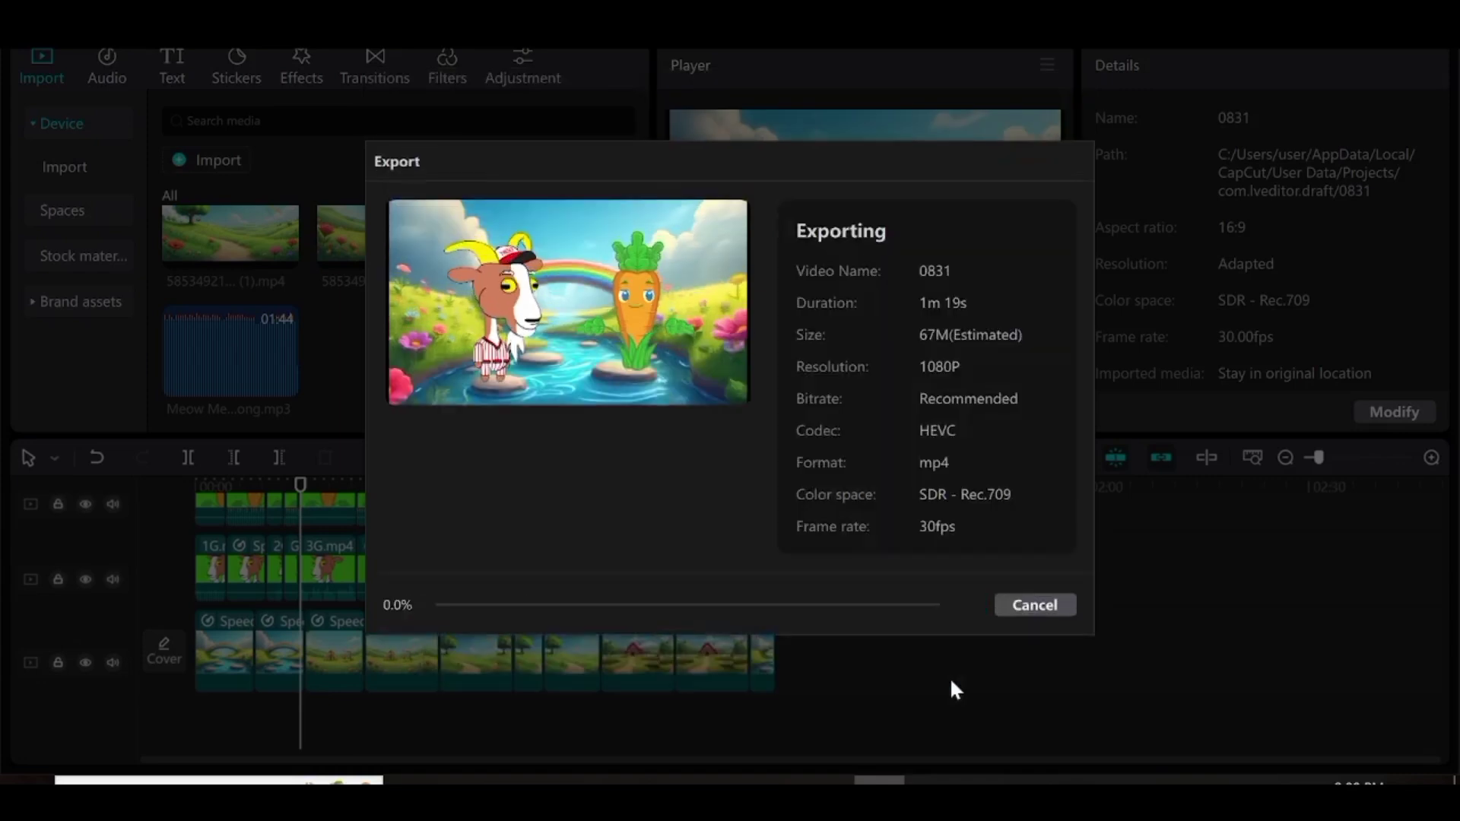